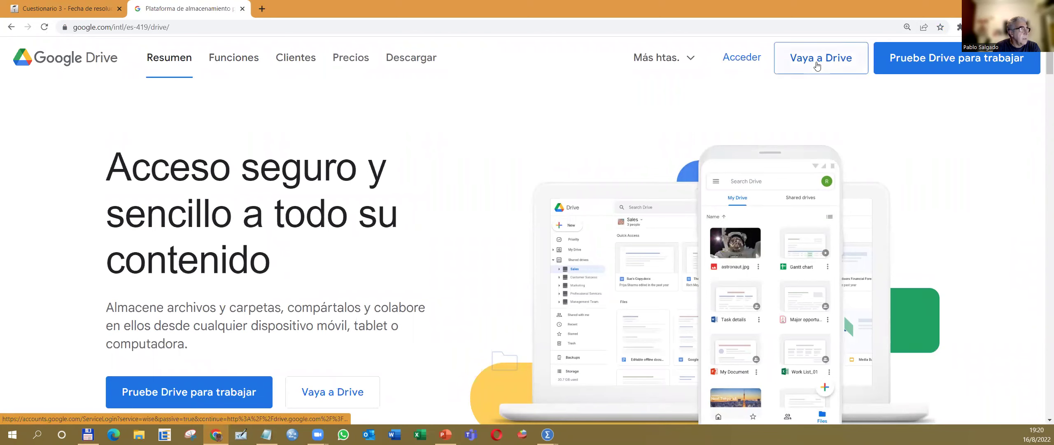
# Start Google sign-in and replace the autofilled e-mail with the correct account, removing a typo.
pyautogui.click(742, 57)
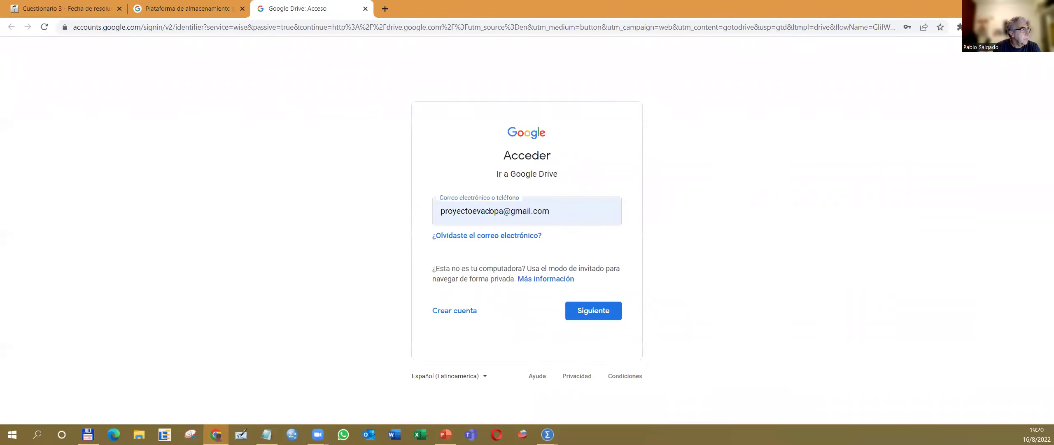
pyautogui.click(473, 211)
pyautogui.doubleClick(464, 212)
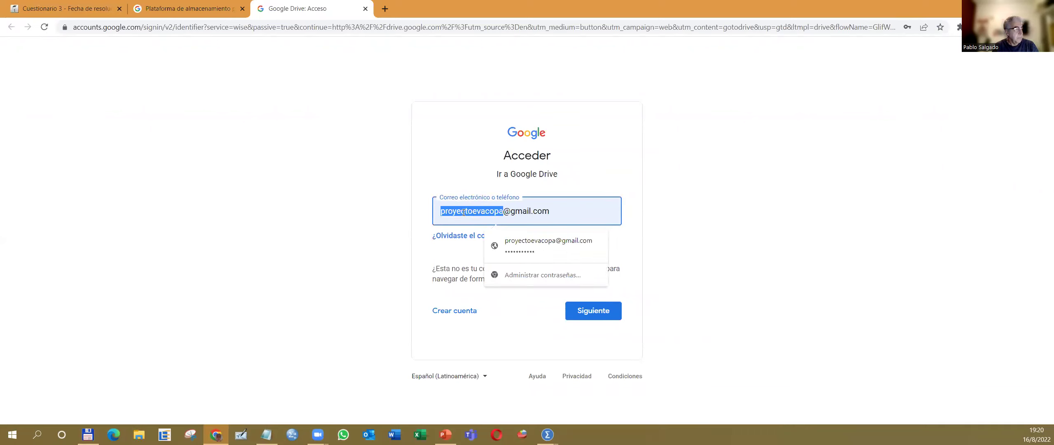
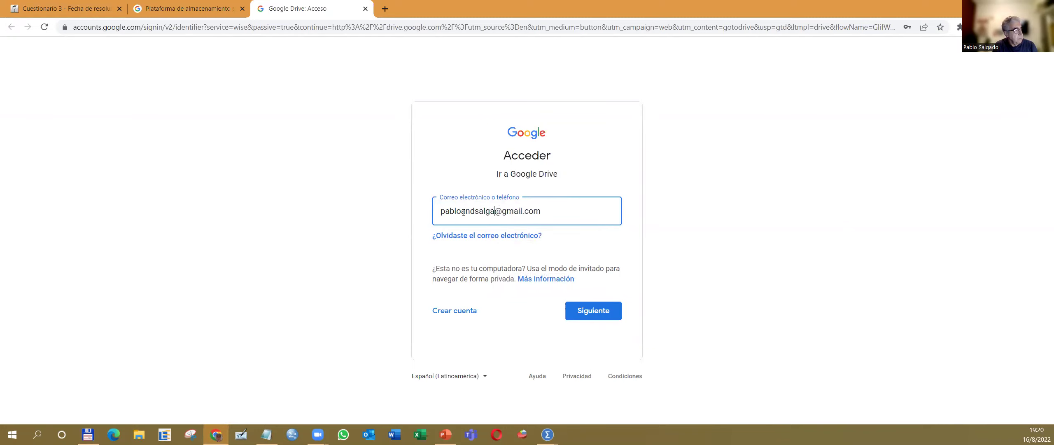
pyautogui.press('Return')
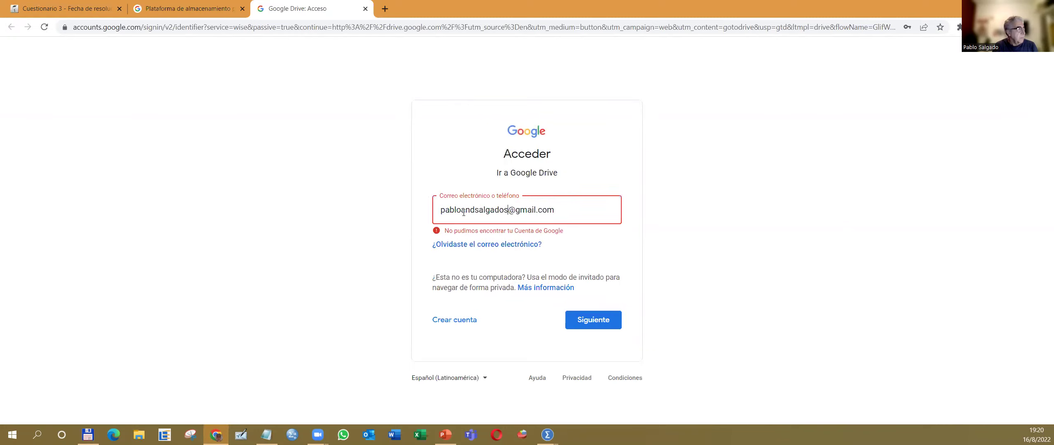
pyautogui.press('BackSpace')
pyautogui.press('Return')
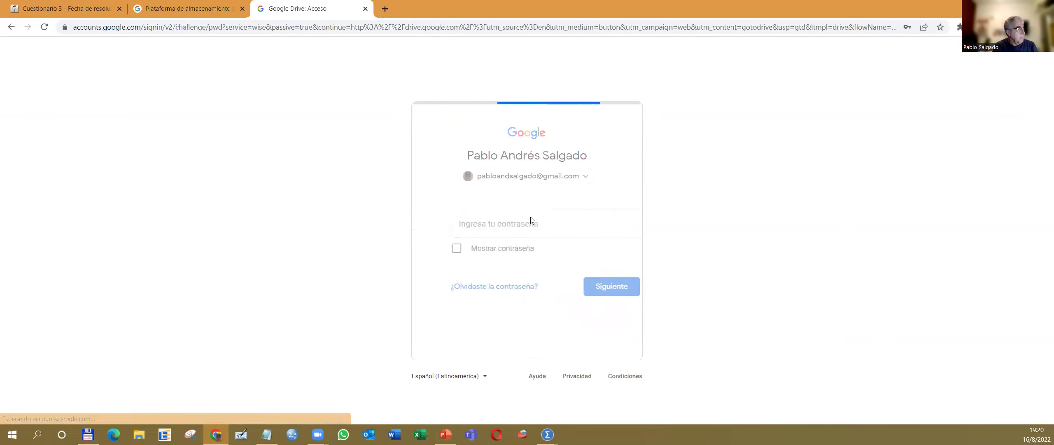
# Enter the account password to finish signing in to Drive.
pyautogui.click(551, 249)
pyautogui.write('*******')
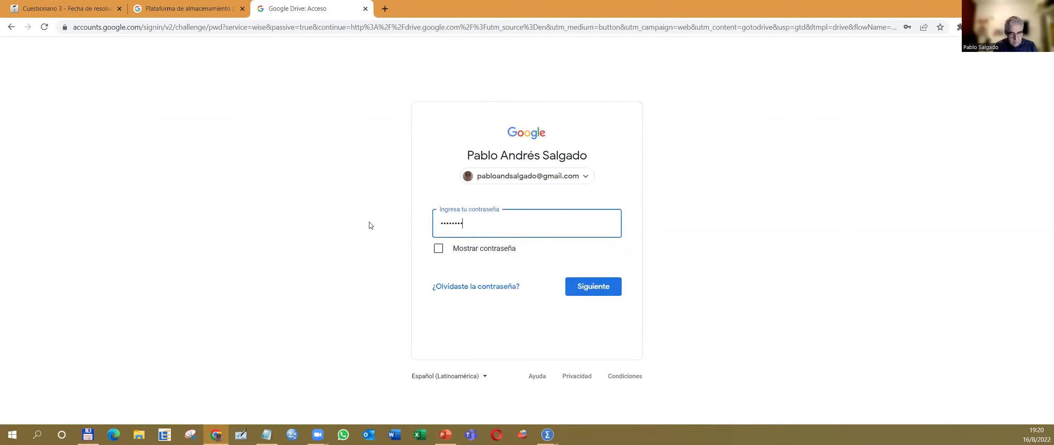
pyautogui.write('*')
pyautogui.press('Return')
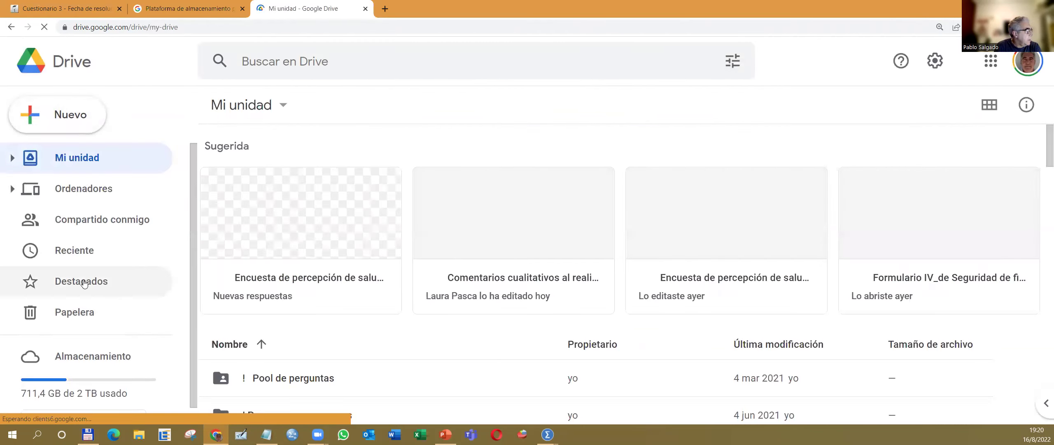
# Show Drive's Destacados (starred) list and close the offline-sync notice.
pyautogui.click(157, 287)
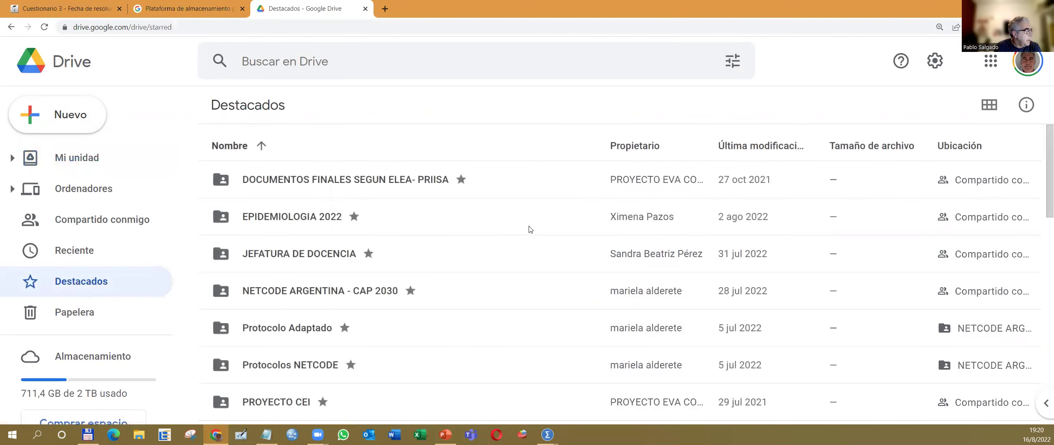
pyautogui.scroll(-2, 530, 229)
pyautogui.scroll(3, 531, 230)
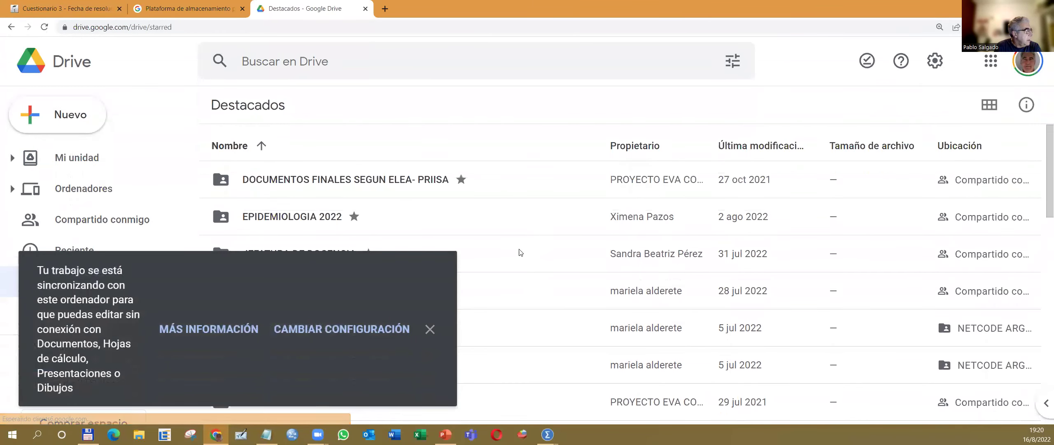
pyautogui.click(430, 330)
pyautogui.scroll(-8, 485, 301)
# Open the Encuesta de percepción de salud Epidemiologia 2022 form, review its questions, then switch to the SPSS data editor.
pyautogui.doubleClick(403, 229)
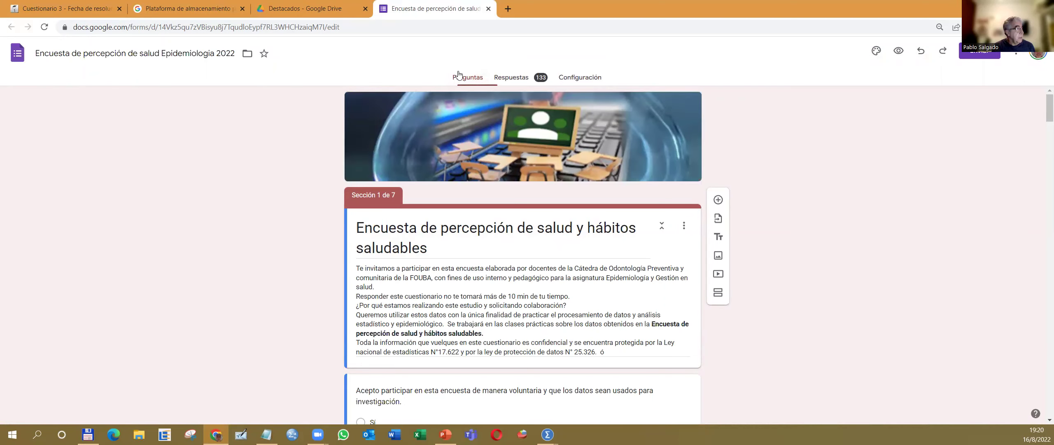
pyautogui.scroll(-4, 596, 196)
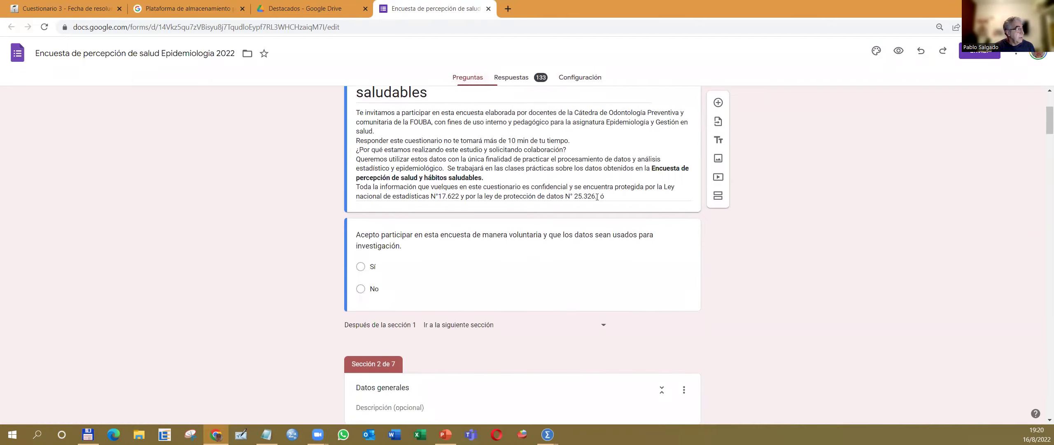
pyautogui.scroll(-8, 596, 196)
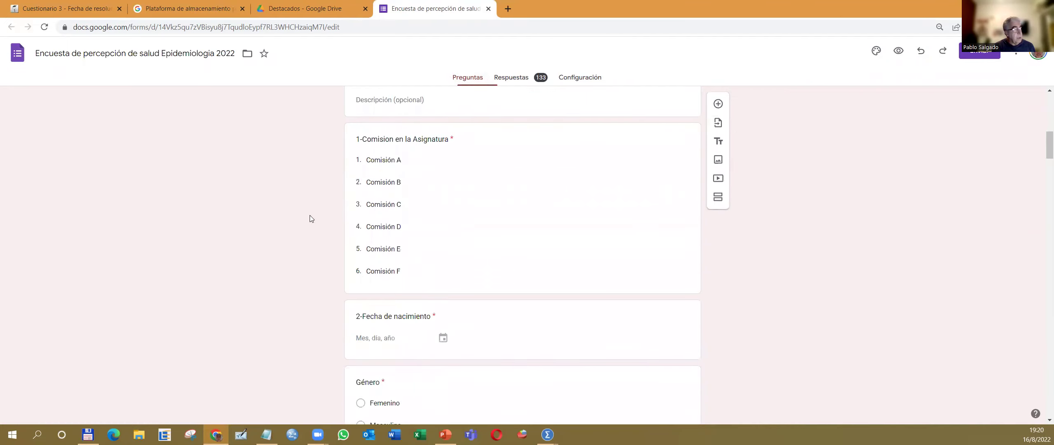
pyautogui.scroll(-5, 563, 249)
pyautogui.scroll(-5, 490, 235)
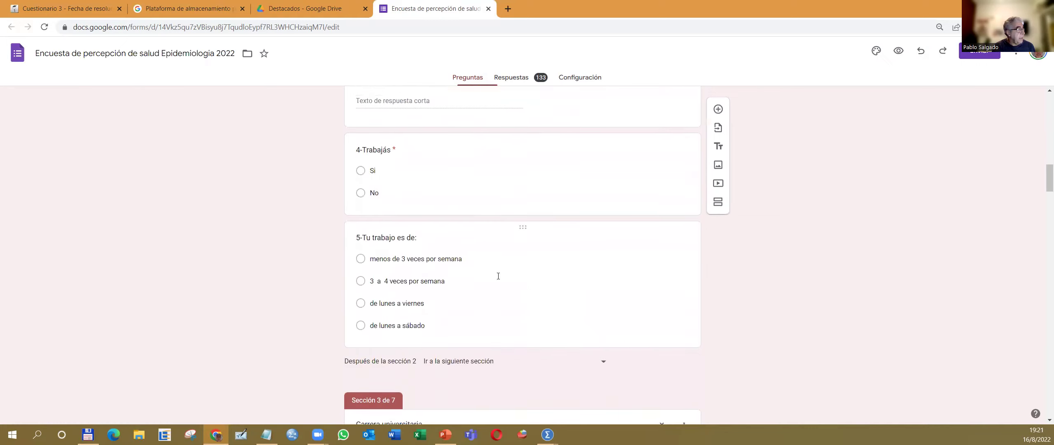
pyautogui.scroll(1, 494, 282)
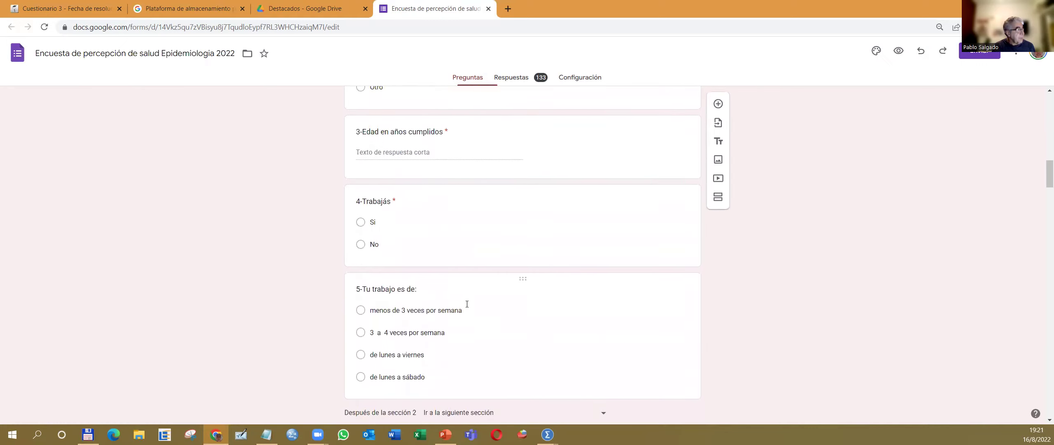
pyautogui.scroll(4, 466, 304)
pyautogui.scroll(4, 467, 304)
pyautogui.scroll(-2, 468, 305)
pyautogui.scroll(-15, 467, 305)
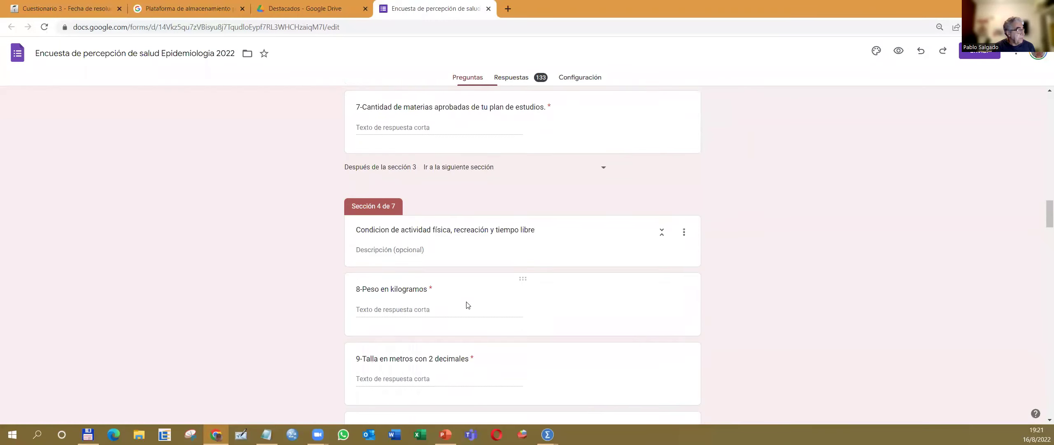
pyautogui.scroll(-10, 468, 304)
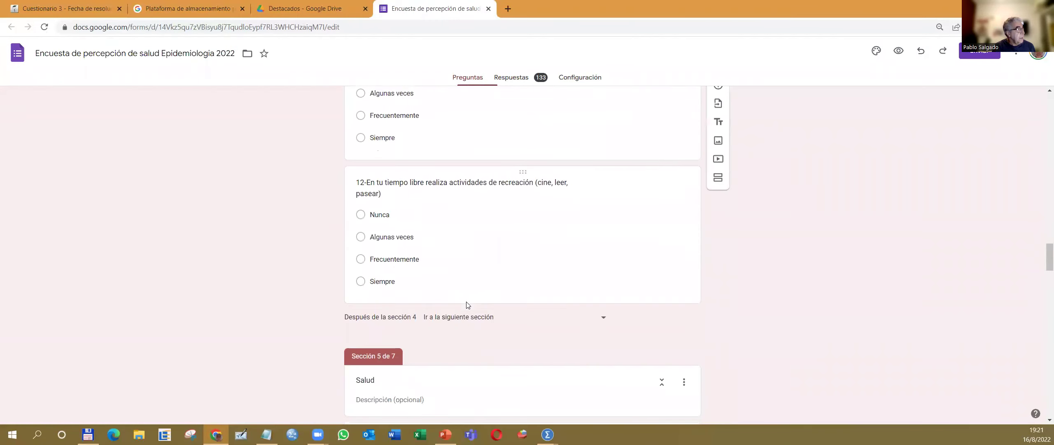
pyautogui.scroll(1, 467, 304)
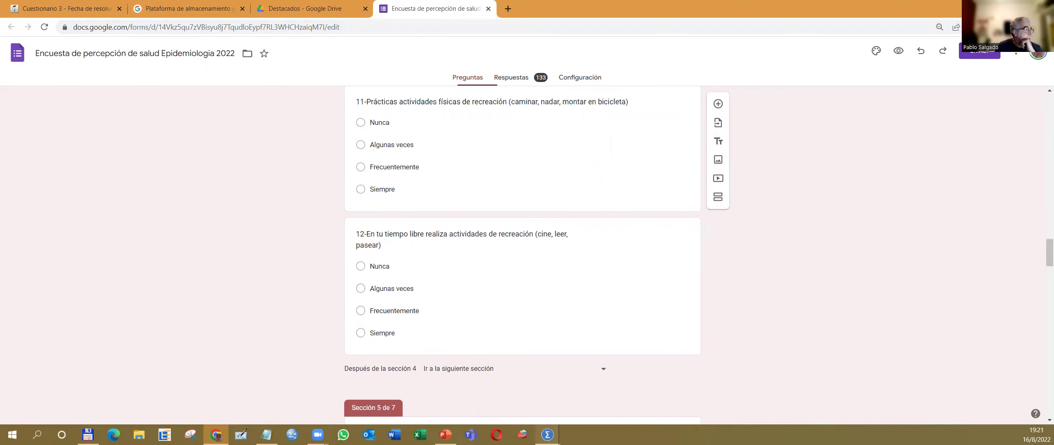
pyautogui.click(547, 433)
pyautogui.click(579, 411)
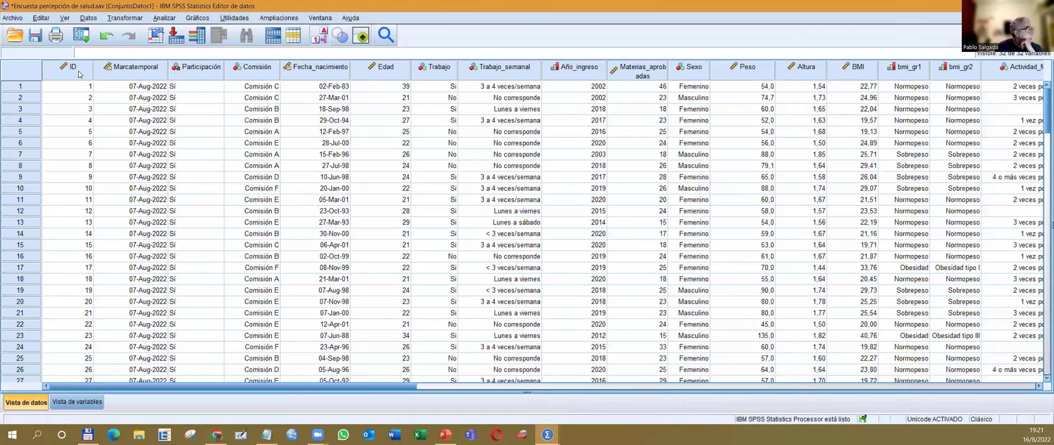
# Select the Marcatemporal column in SPSS, then return to the survey form in Chrome.
pyautogui.click(132, 70)
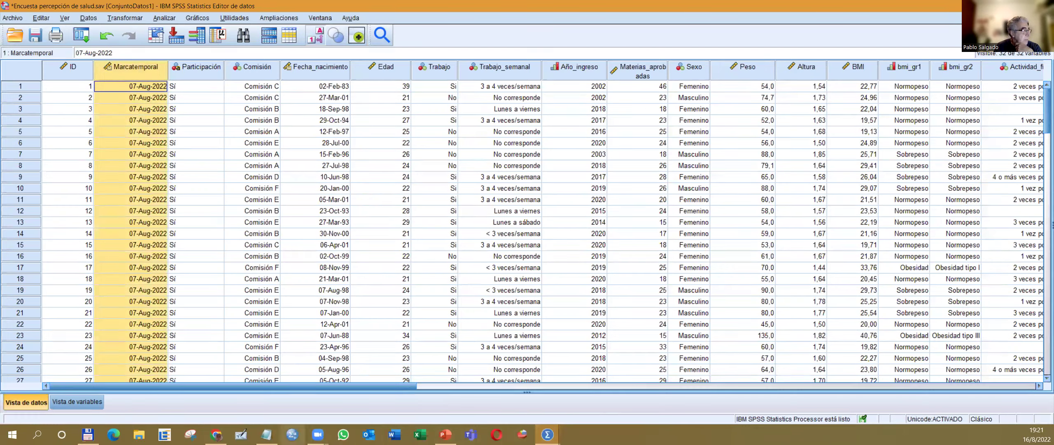
pyautogui.click(216, 434)
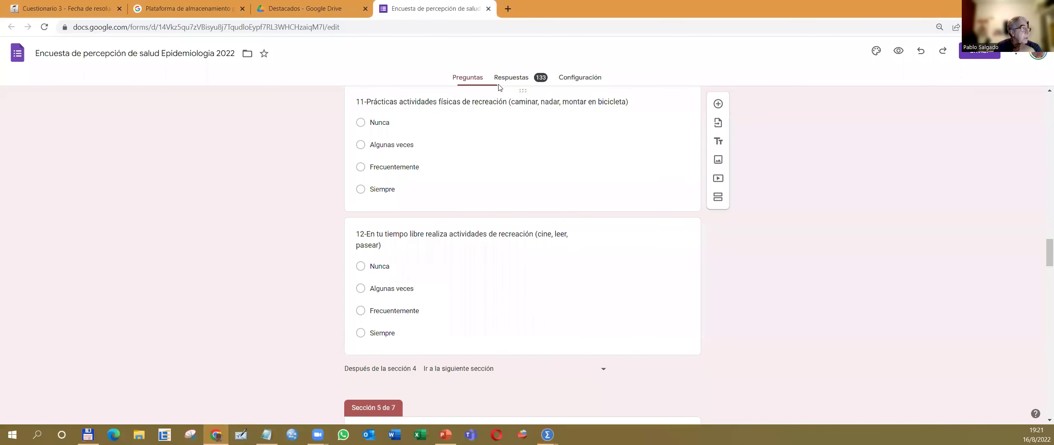
# Browse the Respuestas summary charts for the 133 responses, then open the linked Sheets spreadsheet.
pyautogui.click(522, 82)
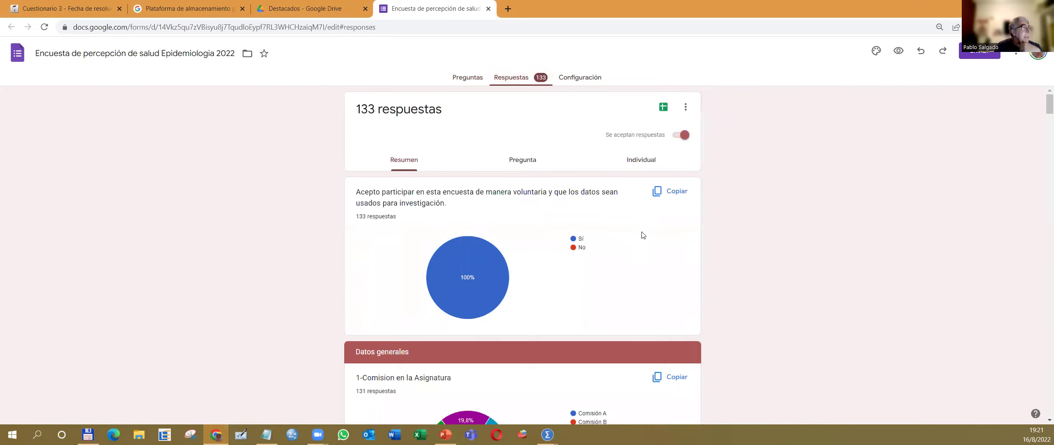
pyautogui.scroll(-8, 644, 234)
pyautogui.scroll(-18, 644, 232)
pyautogui.scroll(-18, 644, 231)
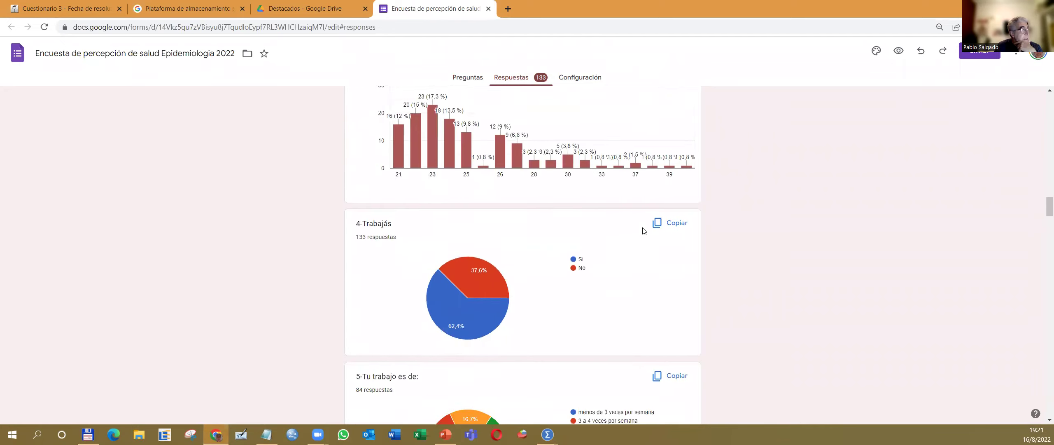
pyautogui.scroll(-15, 643, 230)
pyautogui.scroll(20, 641, 228)
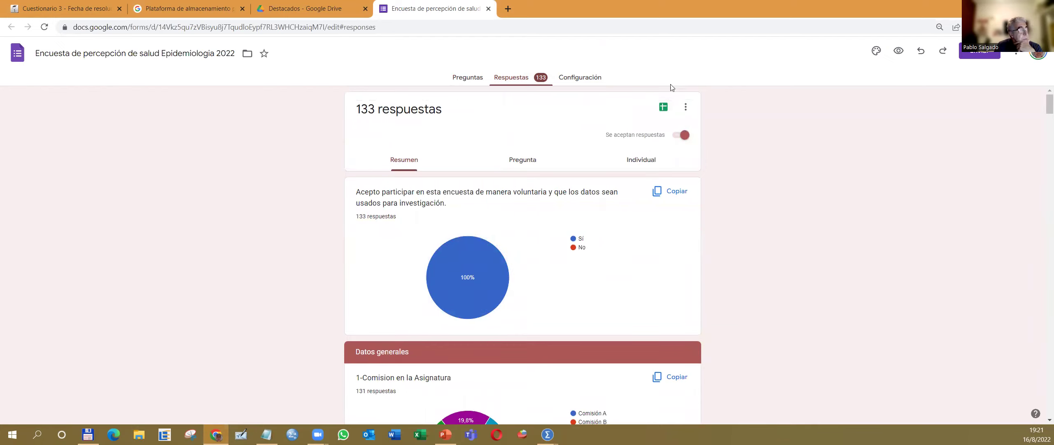
pyautogui.click(663, 107)
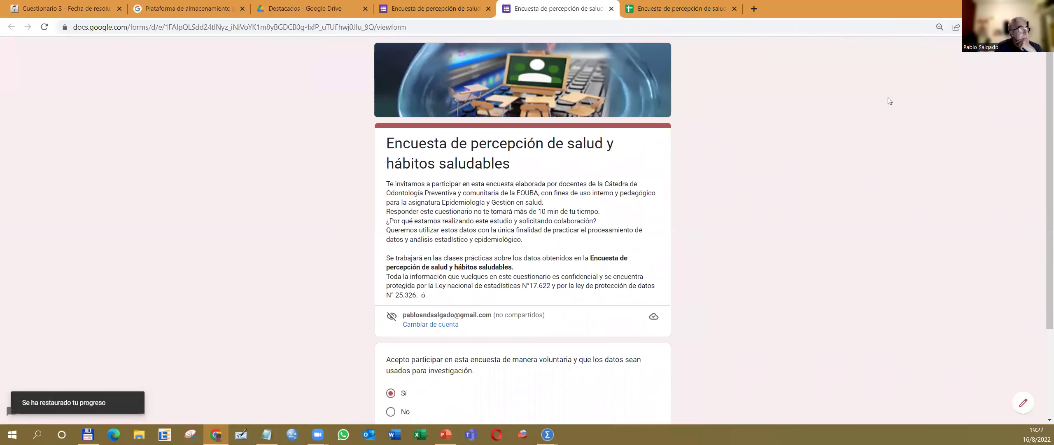
# Advance to the next survey section and keep Comisión C as the commission answer.
pyautogui.scroll(-3, 629, 137)
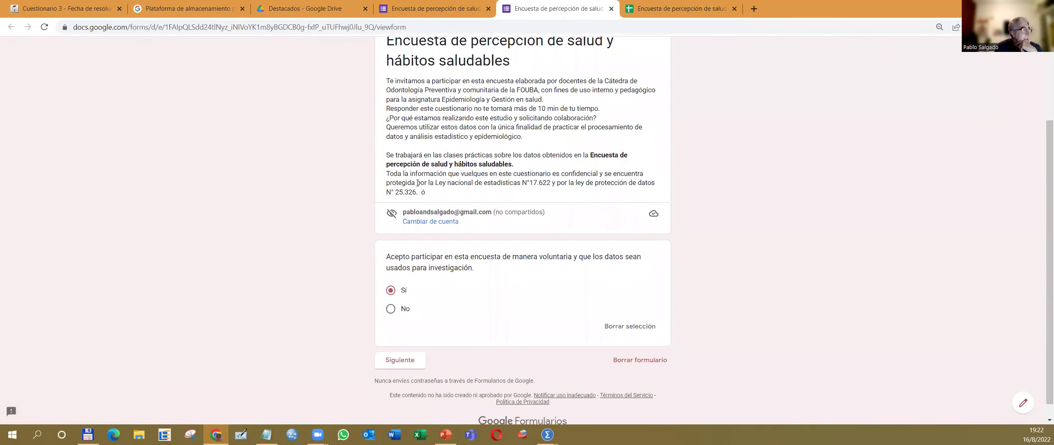
pyautogui.click(403, 360)
pyautogui.scroll(-3, 573, 265)
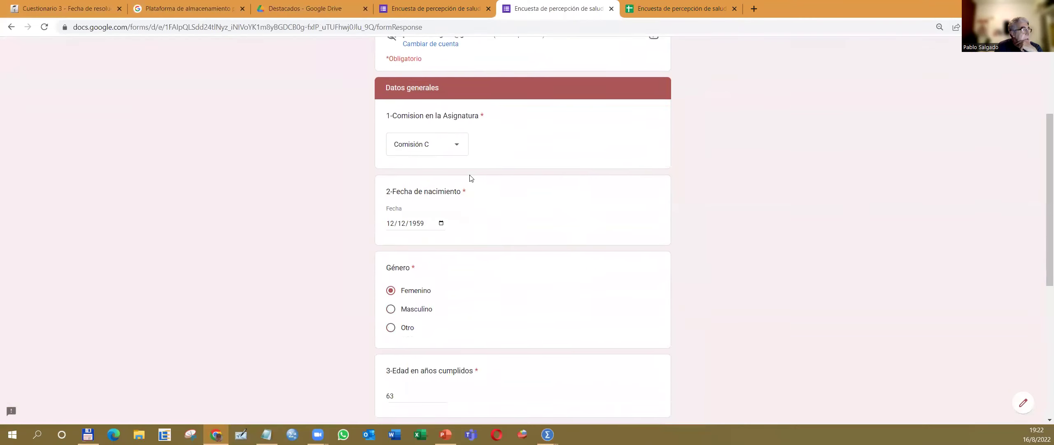
pyautogui.click(459, 146)
pyautogui.click(456, 145)
# Mark Masculino for gender, focus the age answer, answer Sí to working, and return to the responses sheet.
pyautogui.scroll(-3, 559, 211)
pyautogui.click(391, 153)
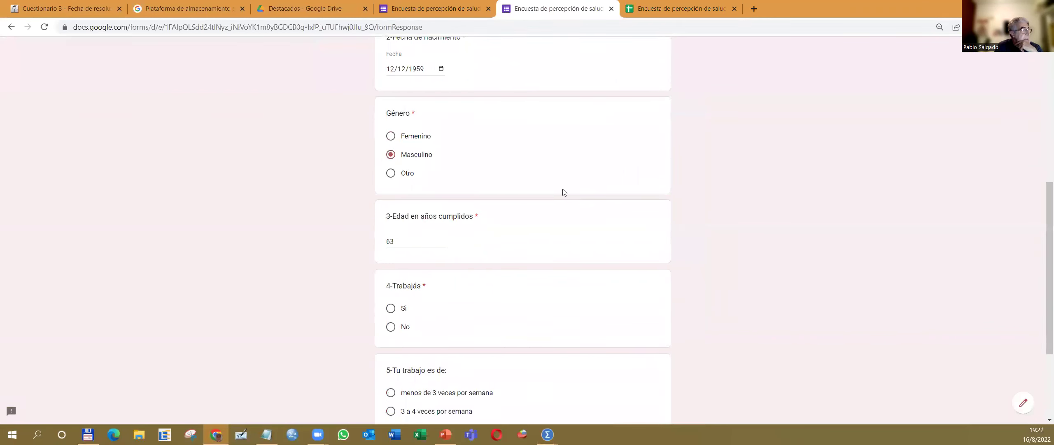
pyautogui.scroll(-2, 562, 191)
pyautogui.click(402, 140)
pyautogui.click(391, 205)
pyautogui.scroll(-1, 485, 225)
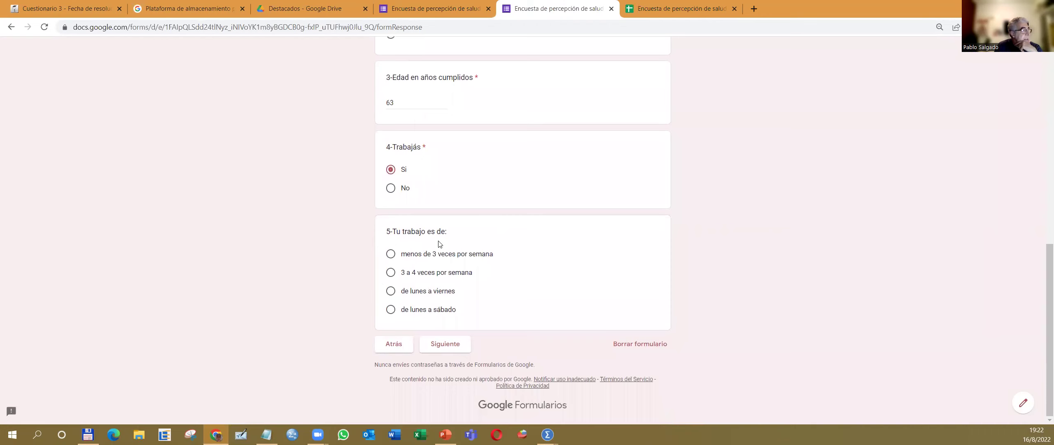
pyautogui.scroll(10, 586, 179)
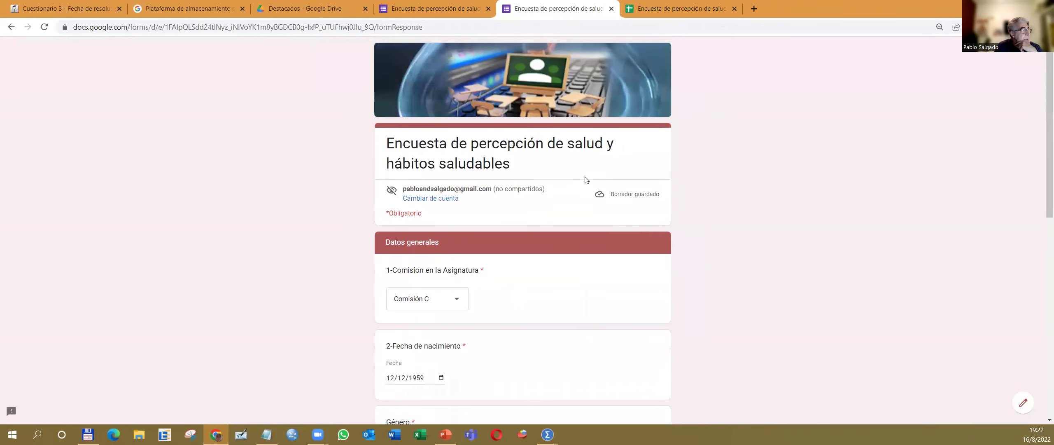
pyautogui.click(667, 9)
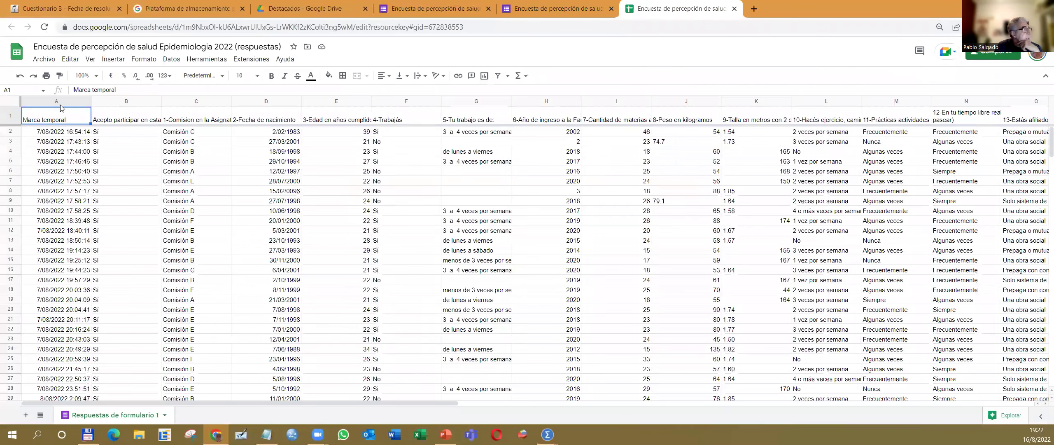
# Show the Archivo > Descargar format options, then bring Total Commander to the front.
pyautogui.click(44, 59)
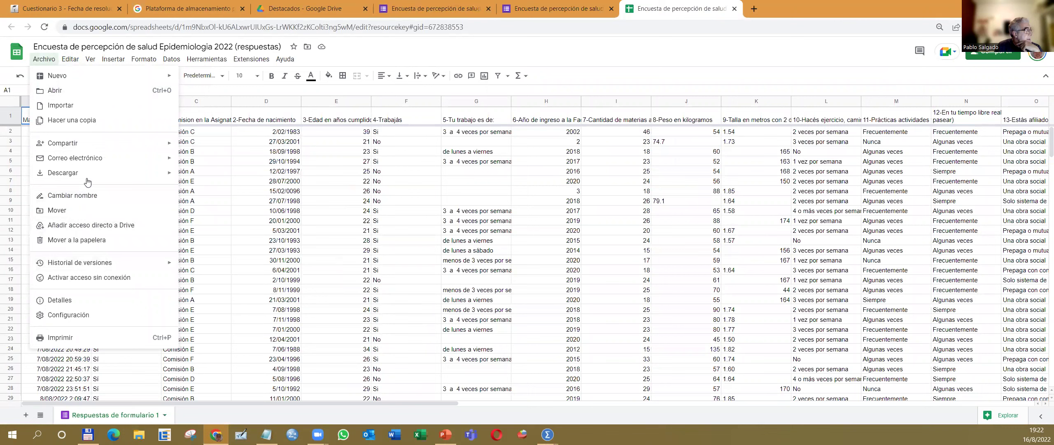
pyautogui.moveTo(150, 175)
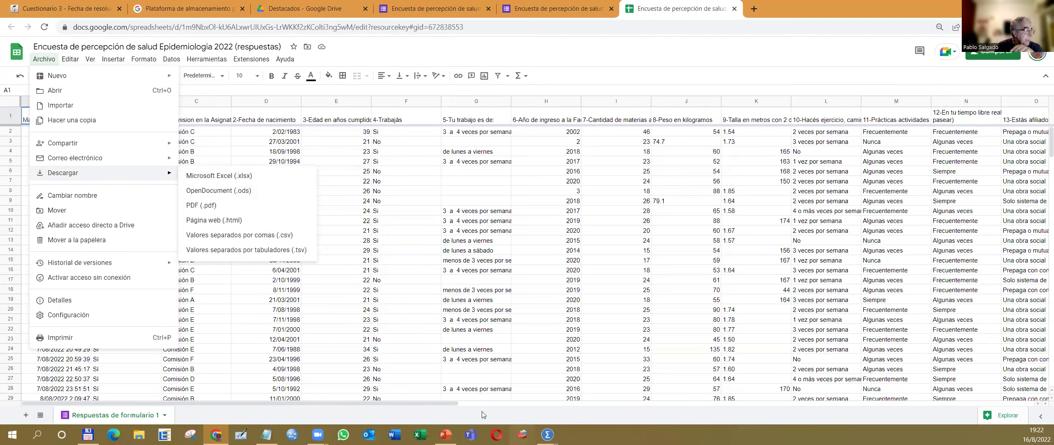
pyautogui.click(88, 435)
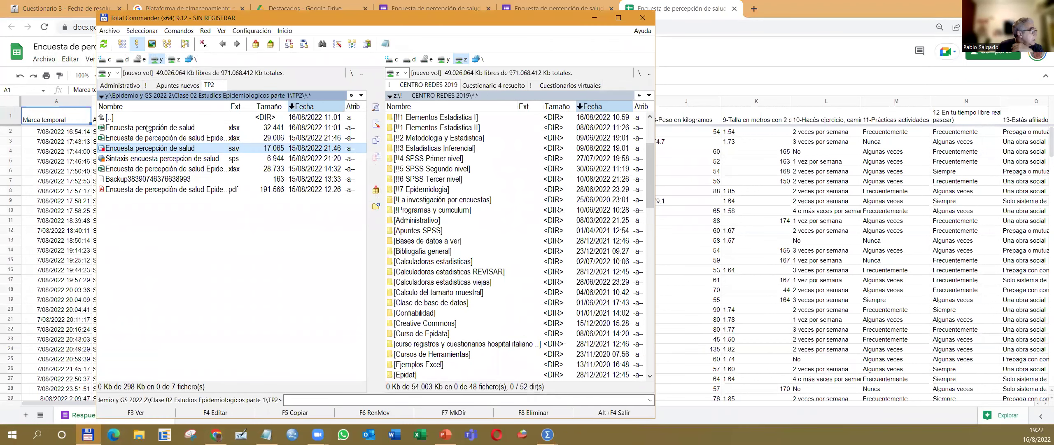
# Open Encuesta percepción de salud .xlsx from the TP2 folder in Excel.
pyautogui.doubleClick(149, 128)
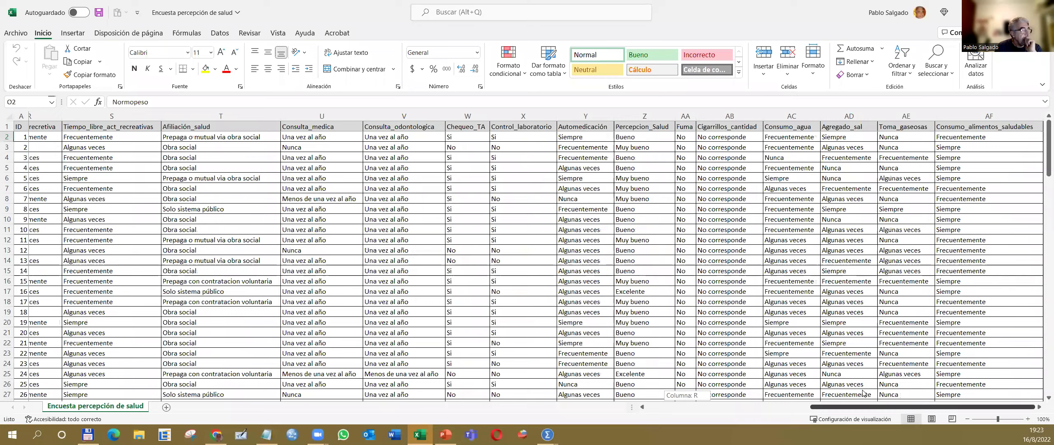
# Scroll the survey workbook back to column A and minimize Excel.
pyautogui.hscroll(-10, 532, 261)
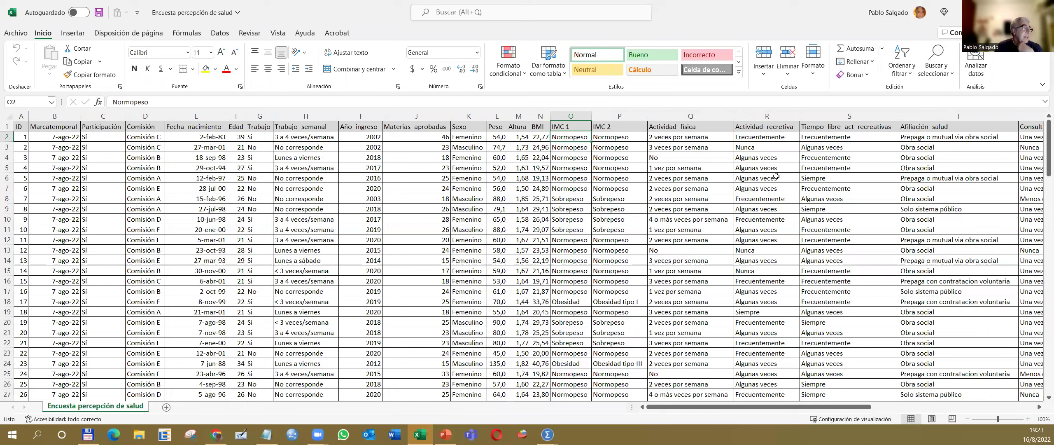
pyautogui.click(992, 12)
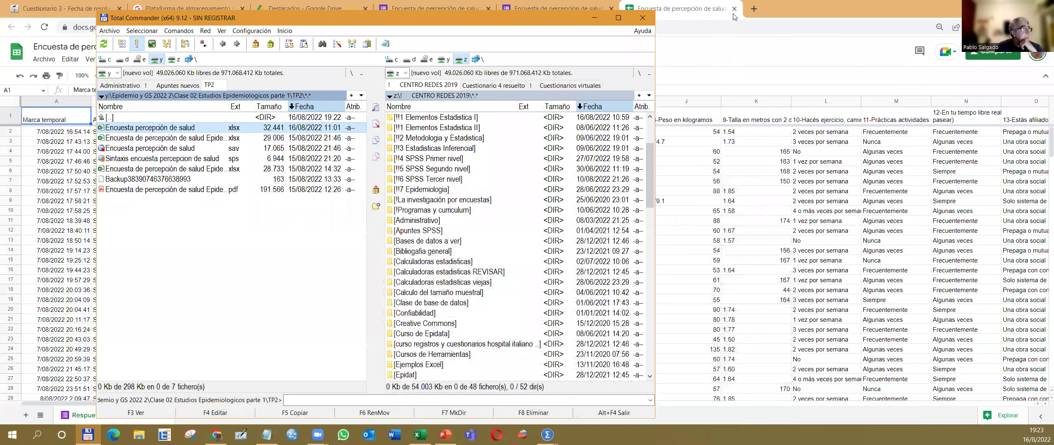
# Load Encuesta percepción de salud.sav into the SPSS Data Editor.
pyautogui.doubleClick(176, 149)
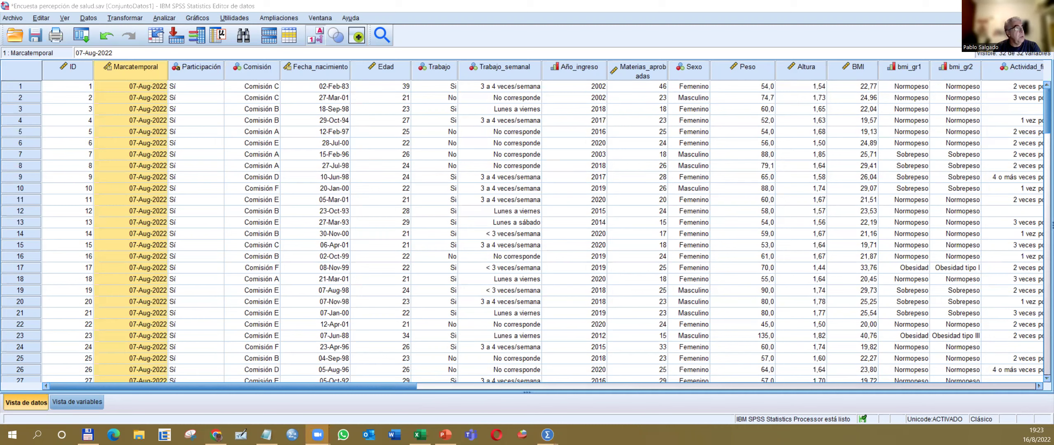
# Widen the Materias_aprobadas column in the Data Editor so its full name fits.
pyautogui.click(670, 78)
pyautogui.moveTo(673, 78); pyautogui.dragTo(687, 77)
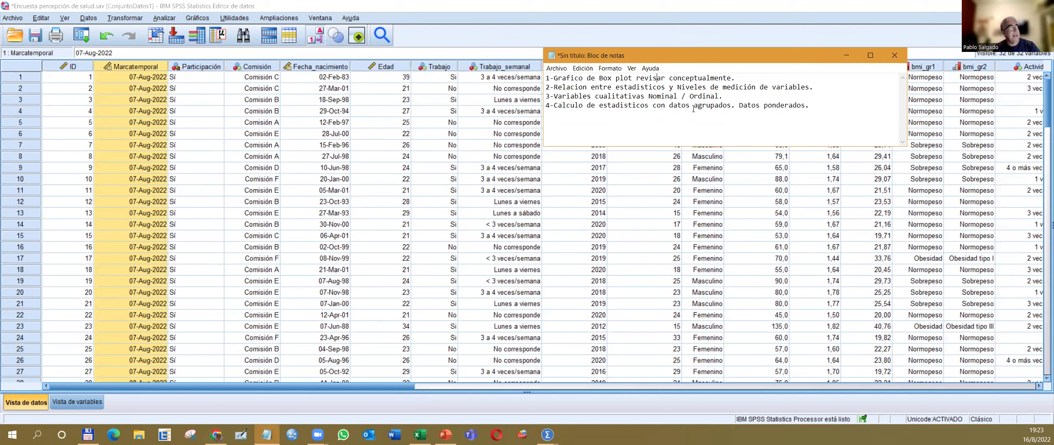
# Minimize the Notepad notes and select the first Edad cell in the SPSS grid.
pyautogui.click(847, 55)
pyautogui.click(386, 66)
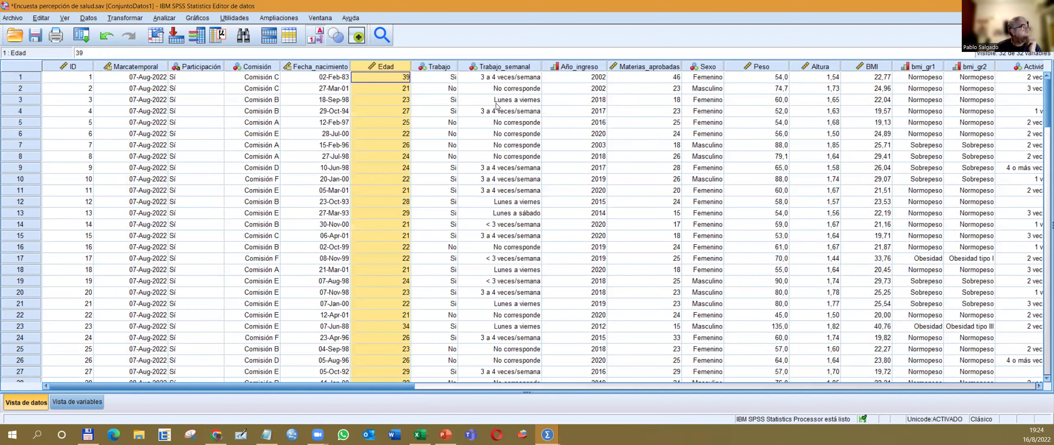
pyautogui.click(317, 79)
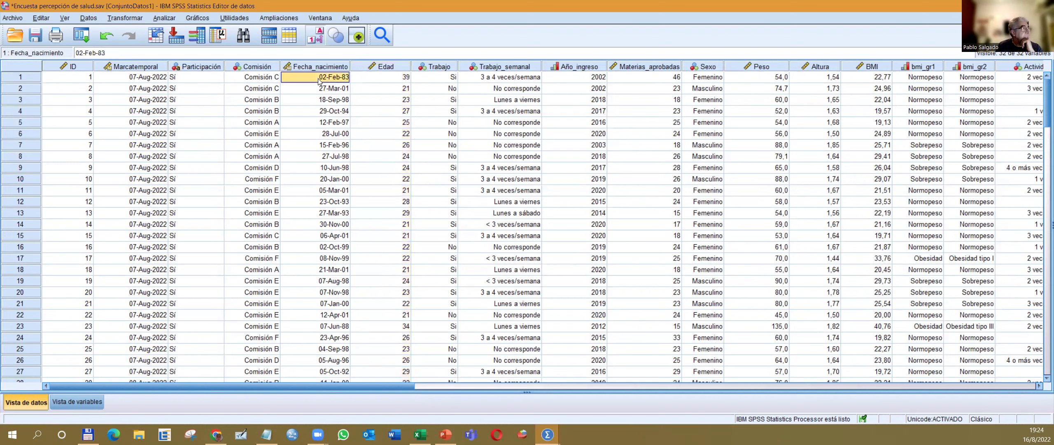
pyautogui.click(147, 79)
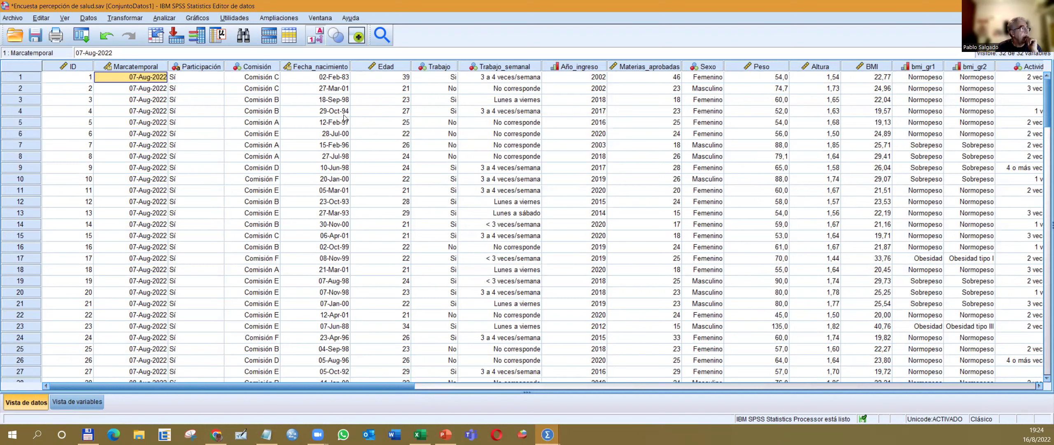
pyautogui.click(378, 76)
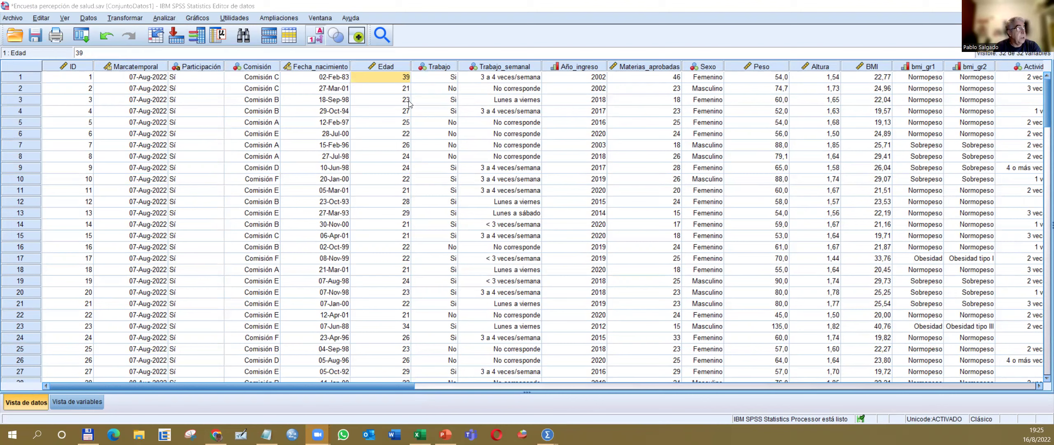
pyautogui.click(395, 76)
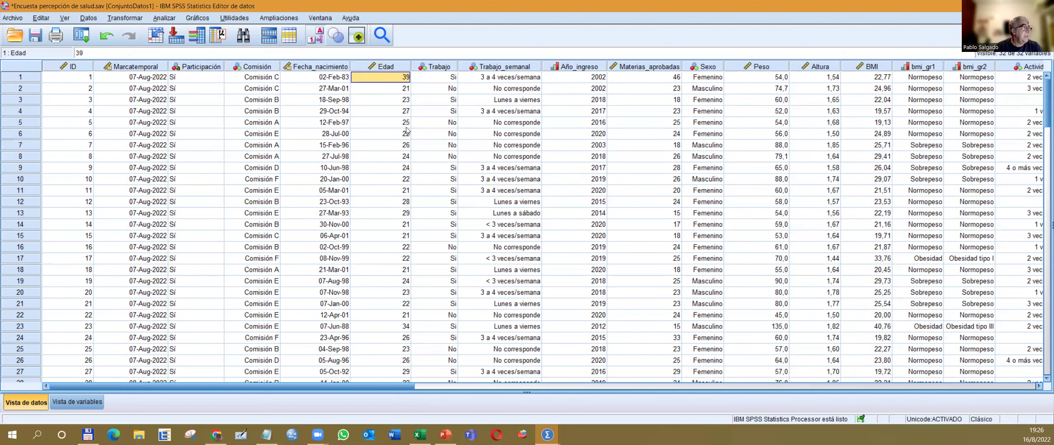
# Run Estadísticos descriptivos on Edad and select the resulting Estadísticos table (mean 24.85, median 24).
pyautogui.rightClick(397, 70)
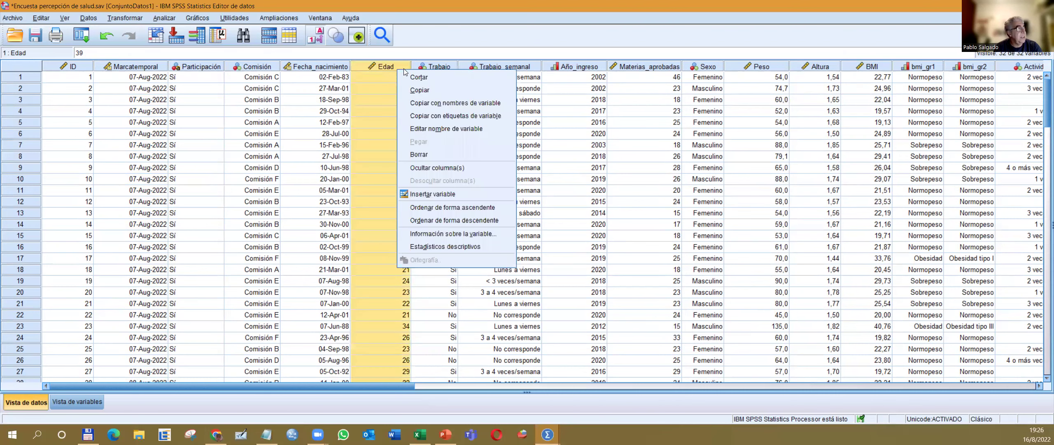
pyautogui.click(476, 246)
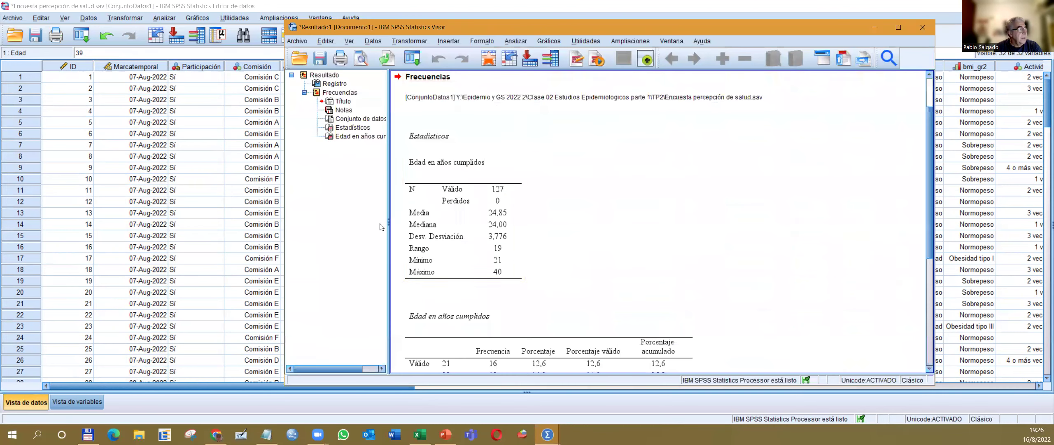
pyautogui.click(527, 205)
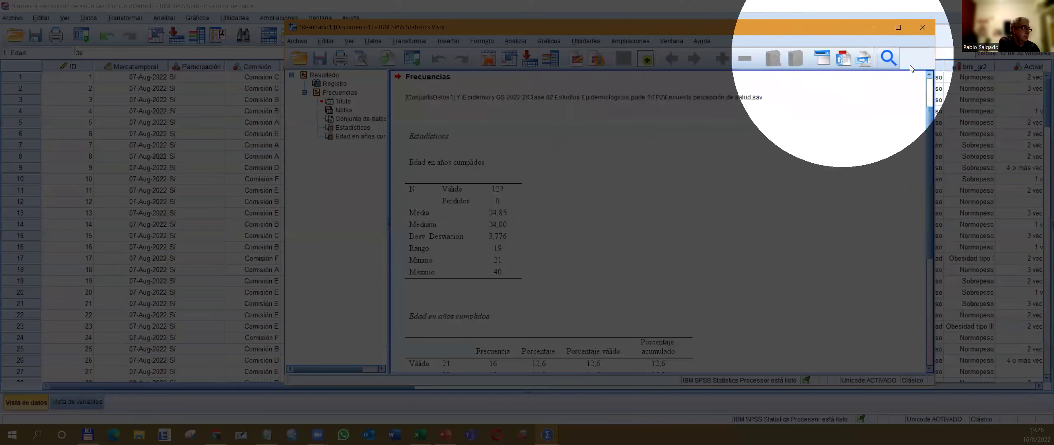
pyautogui.click(503, 231)
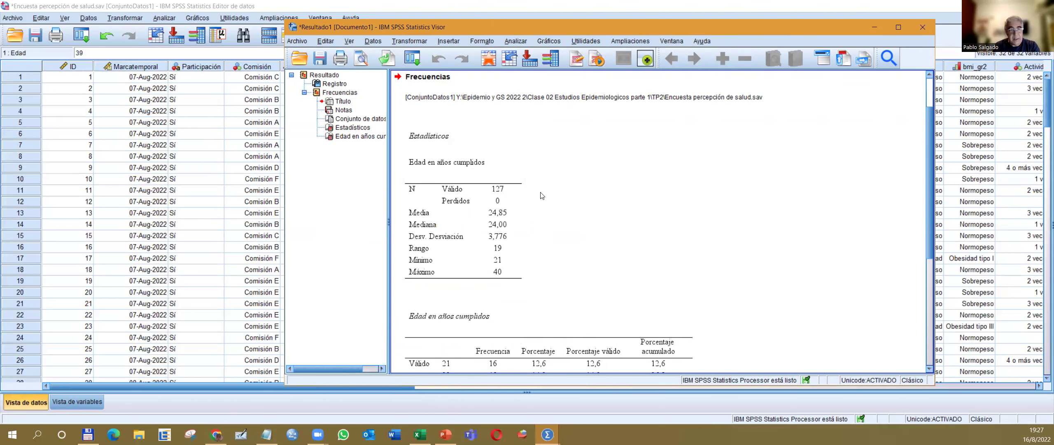
# Leave the output Viewer and bring the survey Data Editor back to the front.
pyautogui.click(517, 41)
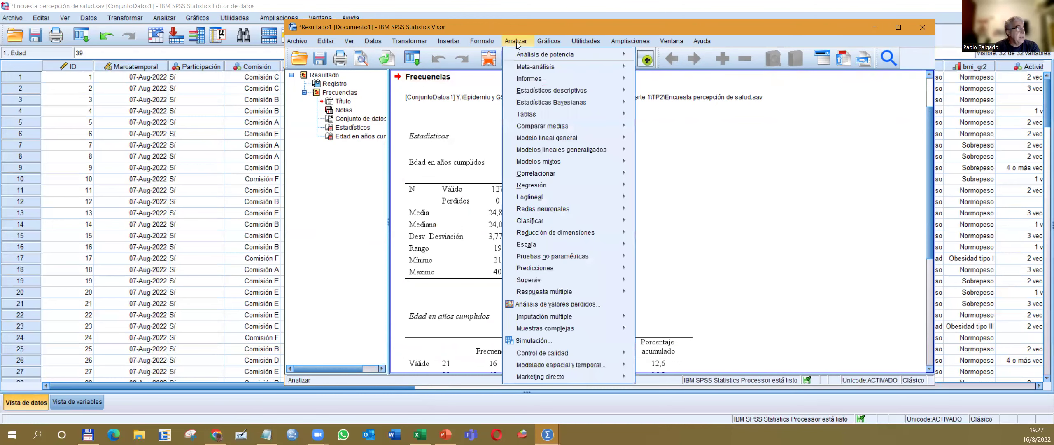
pyautogui.click(517, 42)
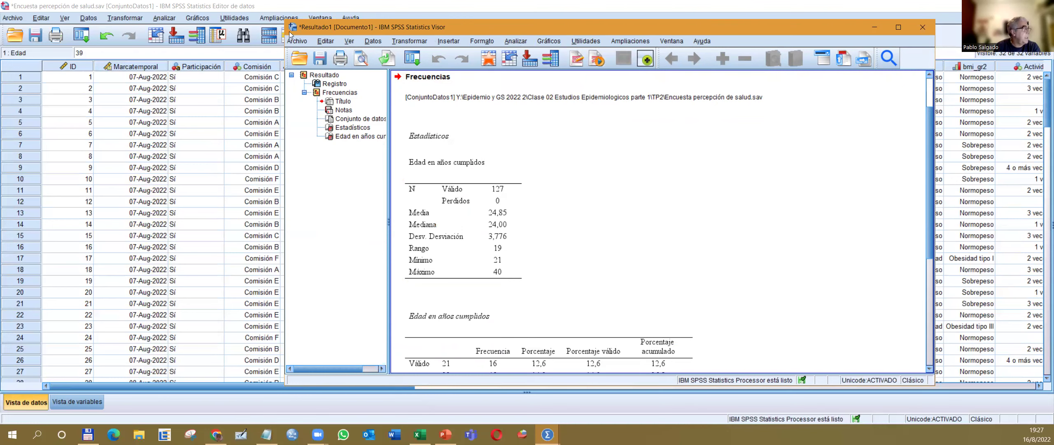
pyautogui.click(260, 5)
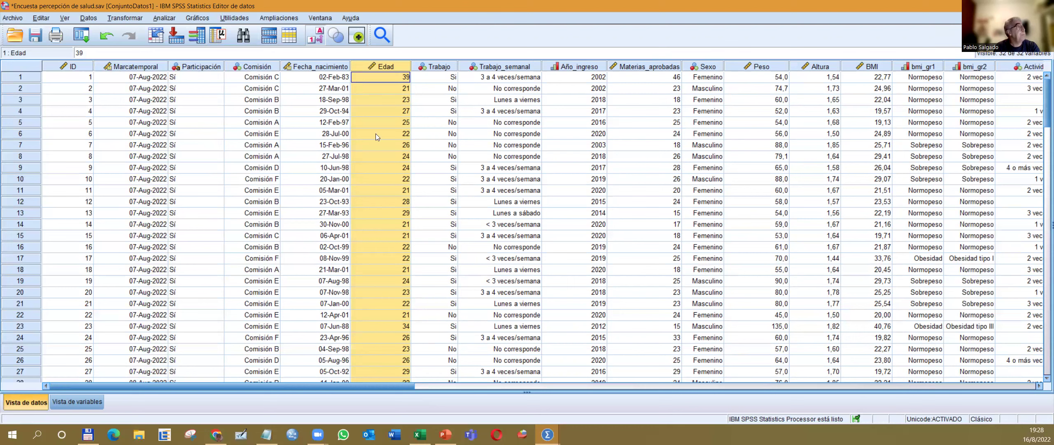
# Open the ANOVA de un factor dialog via Analizar > Comparar medias.
pyautogui.click(172, 19)
pyautogui.moveTo(197, 72)
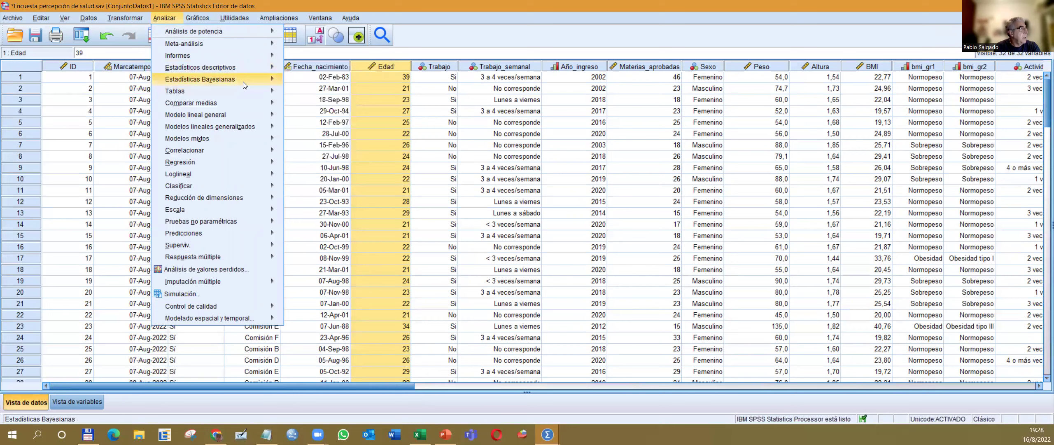
pyautogui.moveTo(239, 102)
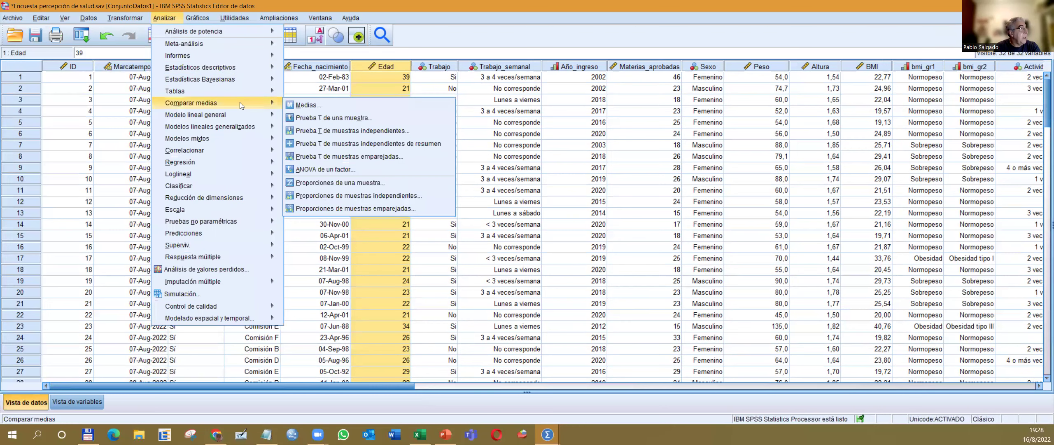
pyautogui.click(344, 169)
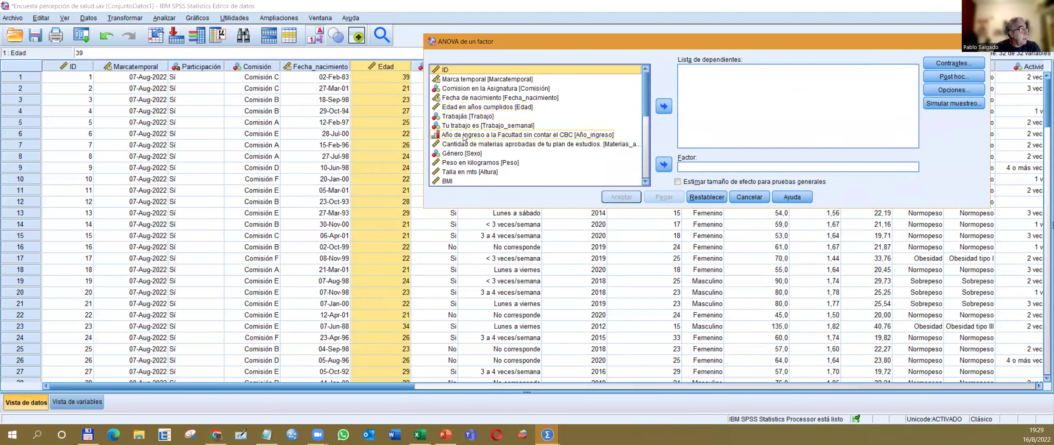
# Set Edad as the dependent variable and Género as the ANOVA factor.
pyautogui.click(480, 108)
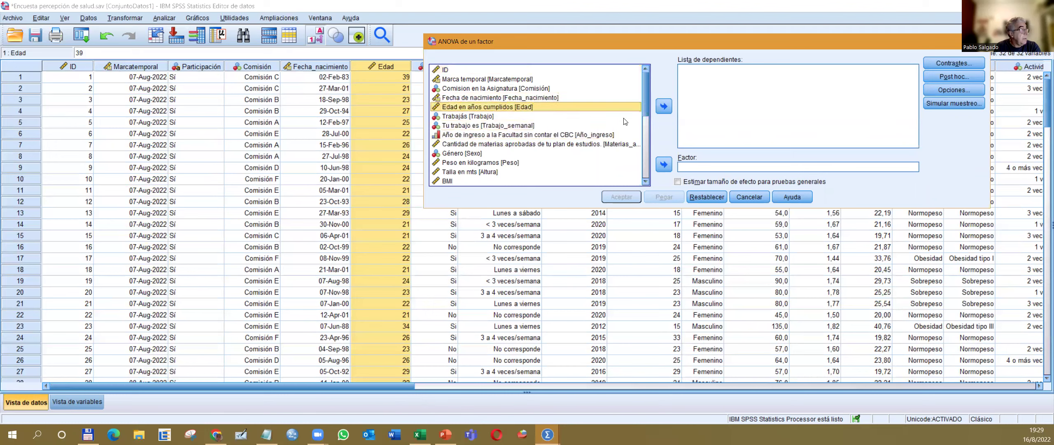
pyautogui.click(664, 106)
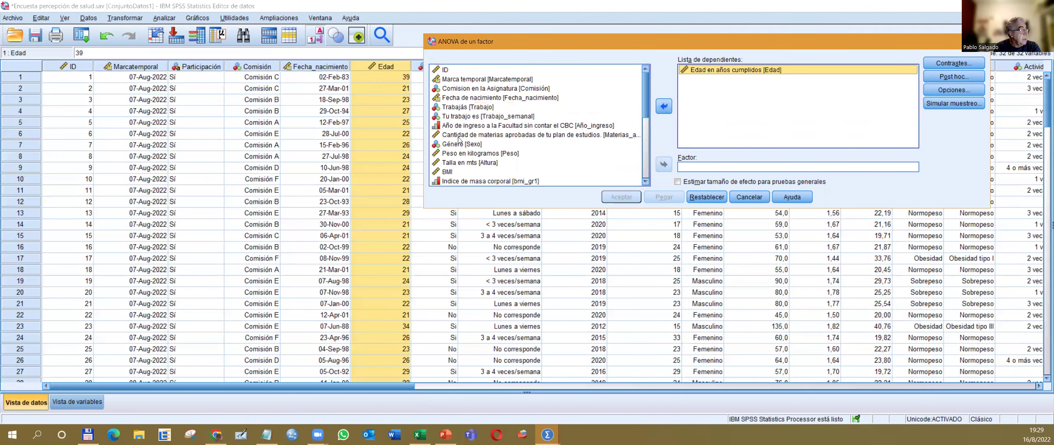
pyautogui.click(456, 144)
pyautogui.click(664, 165)
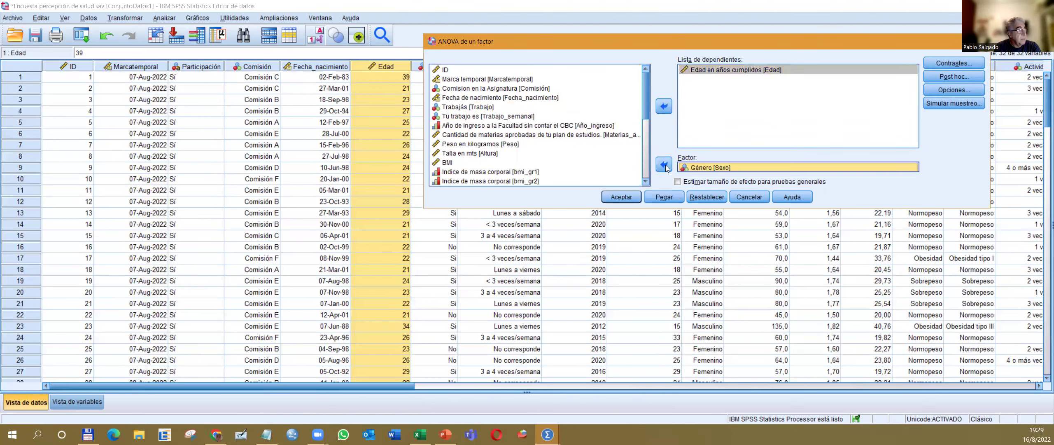
# Request Descriptivos in the ANOVA options and run the analysis.
pyautogui.click(954, 89)
pyautogui.click(835, 89)
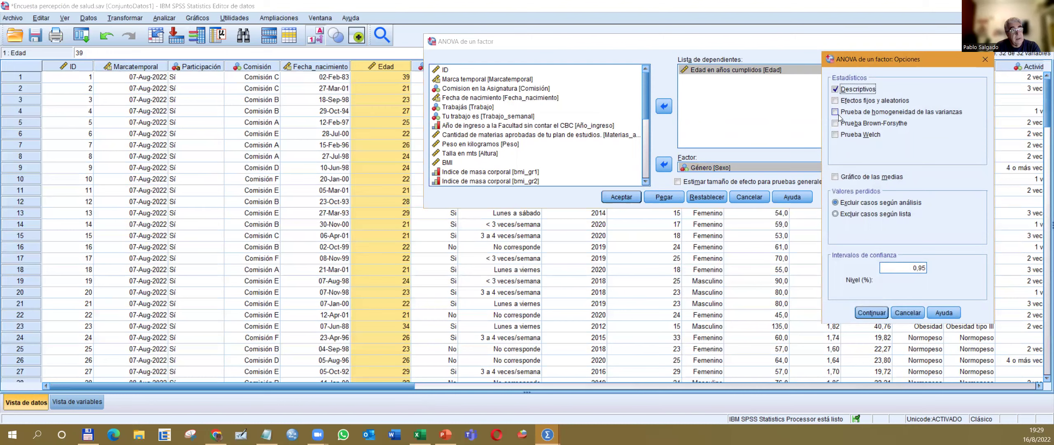
pyautogui.click(871, 312)
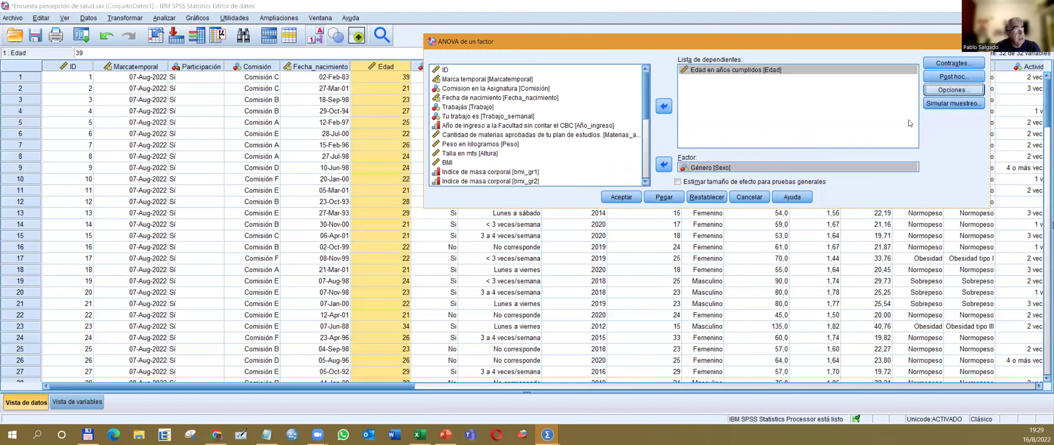
pyautogui.click(624, 197)
pyautogui.scroll(-1, 577, 185)
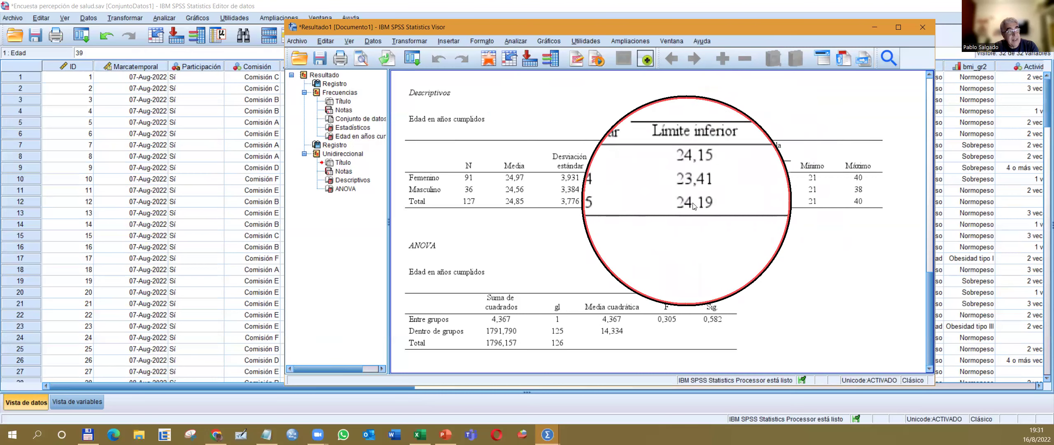
pyautogui.press('Escape')
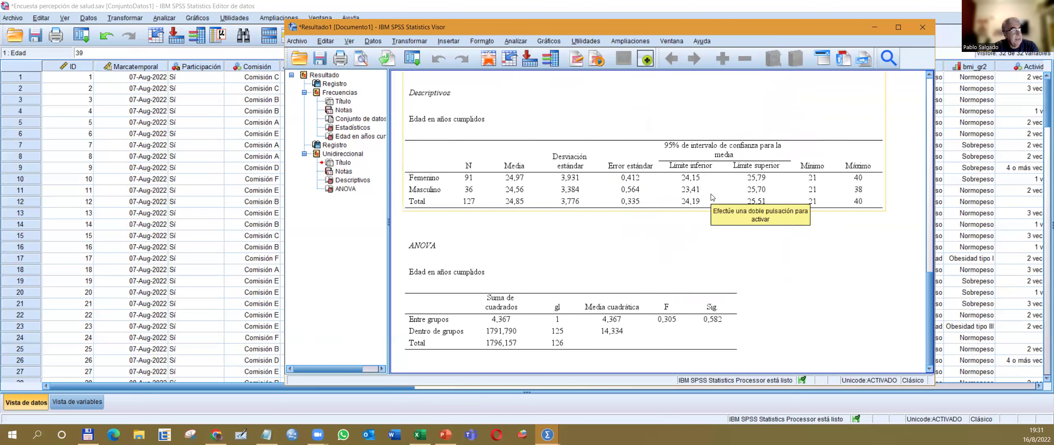
pyautogui.hotkey('ctrl', 'm')
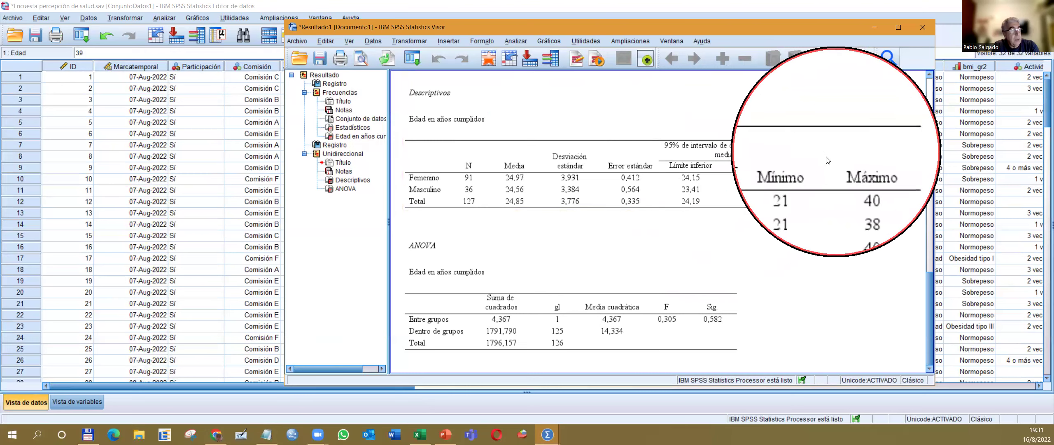
pyautogui.press('Escape')
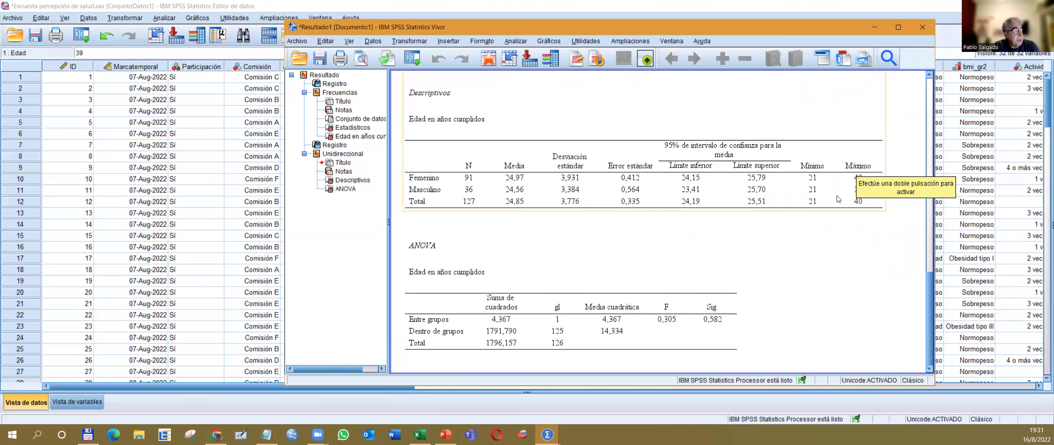
pyautogui.hotkey('ctrl', 'm')
pyautogui.press('Escape')
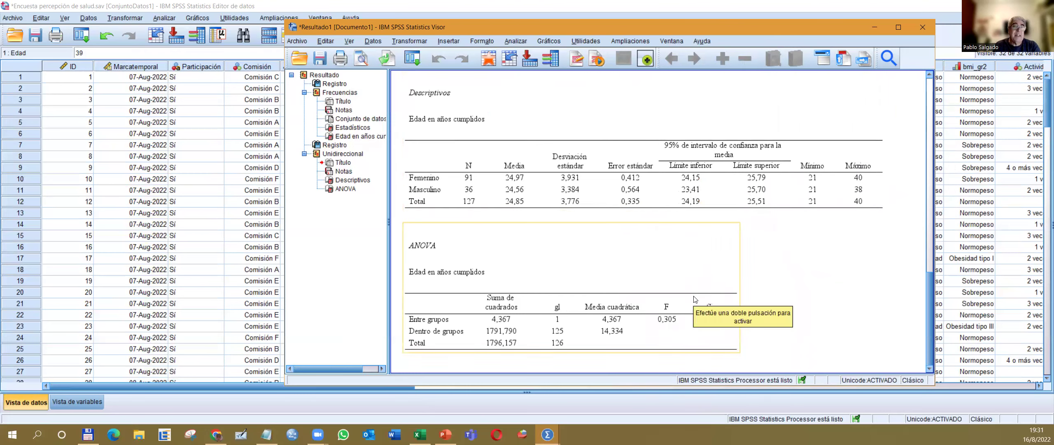
pyautogui.click(515, 41)
pyautogui.click(520, 41)
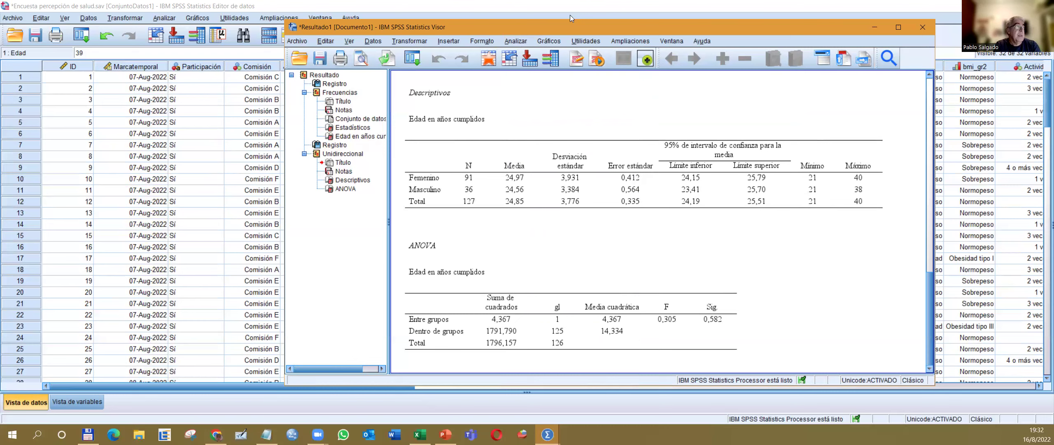
pyautogui.press('F4')
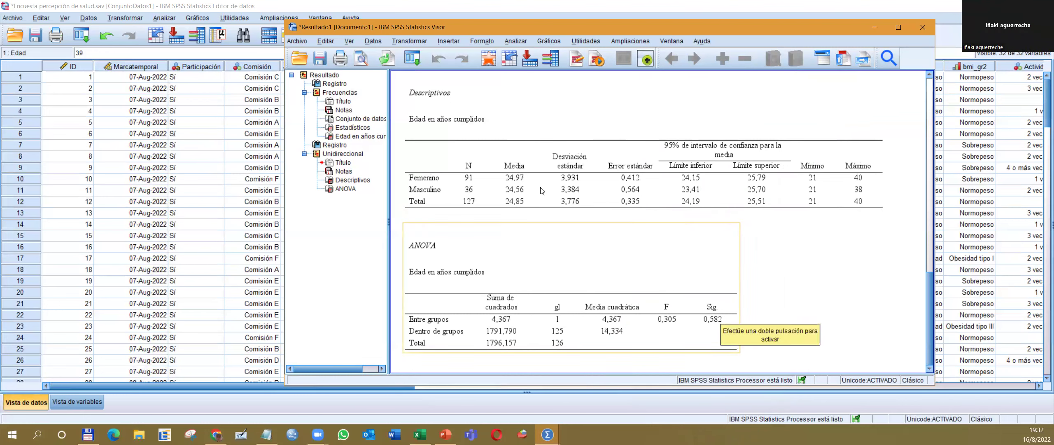
# Reopen ANOVA de un factor, swap Género for Trabajás as the factor, and run it.
pyautogui.click(516, 41)
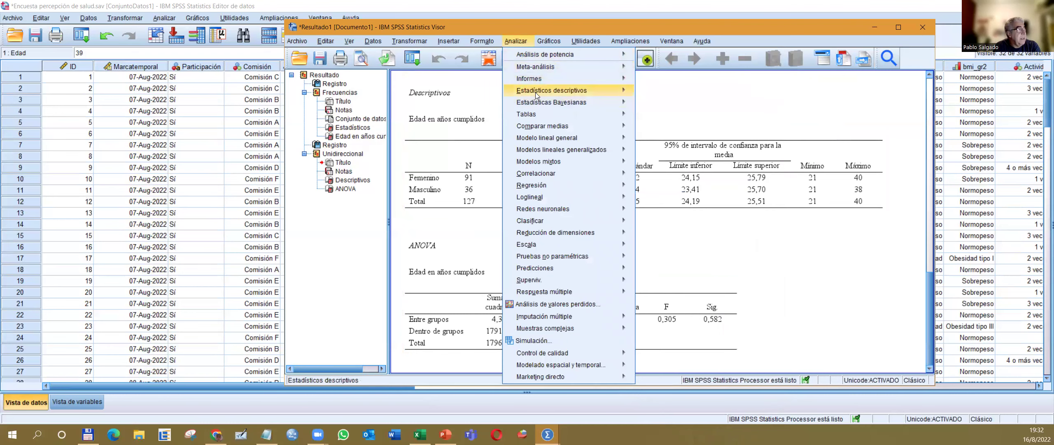
pyautogui.moveTo(557, 129)
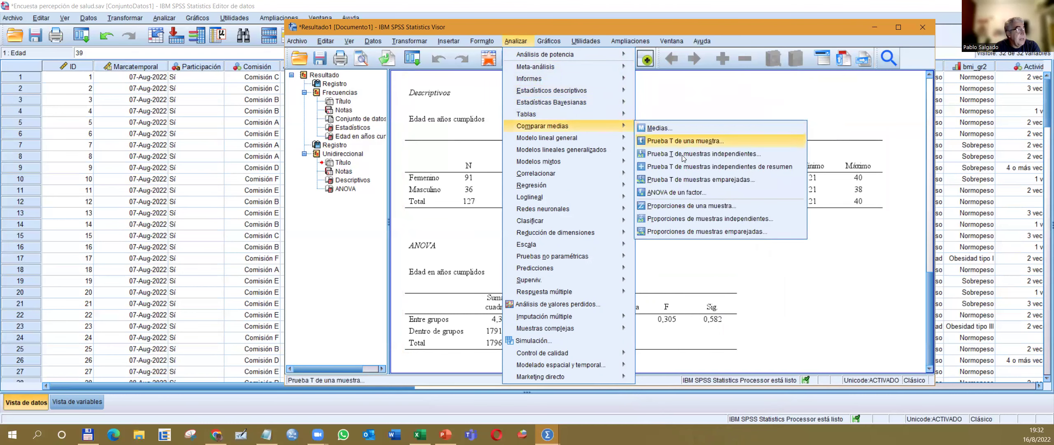
pyautogui.click(684, 191)
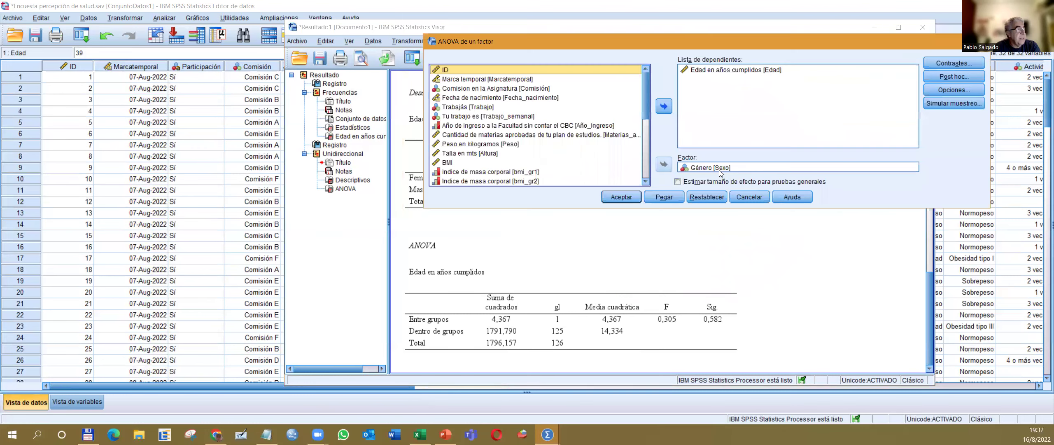
pyautogui.click(663, 165)
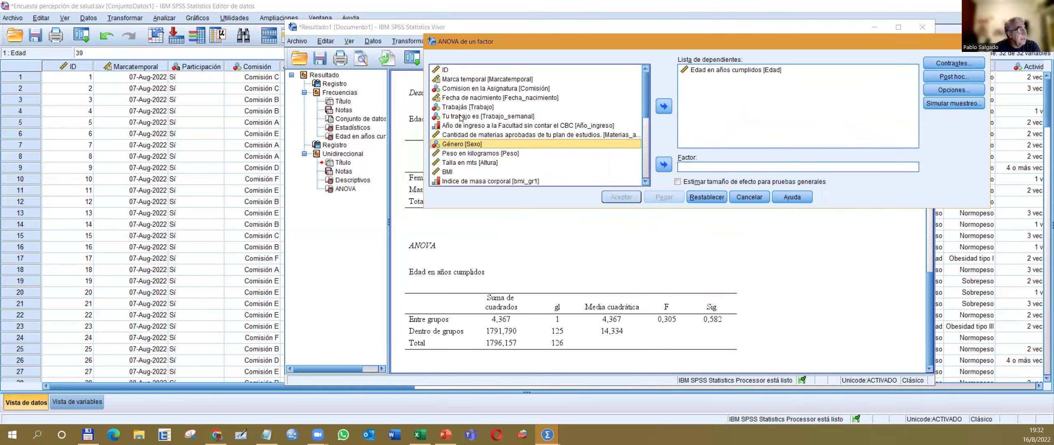
pyautogui.click(663, 169)
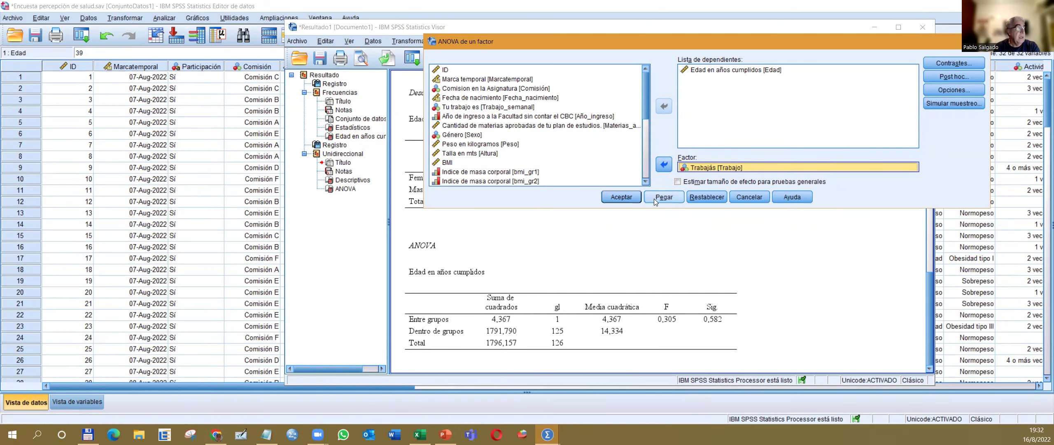
pyautogui.click(621, 197)
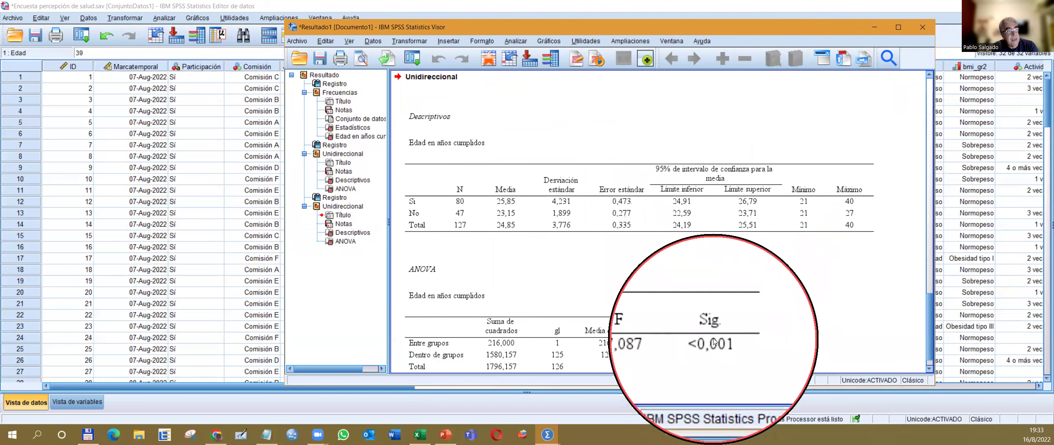
pyautogui.press('Escape')
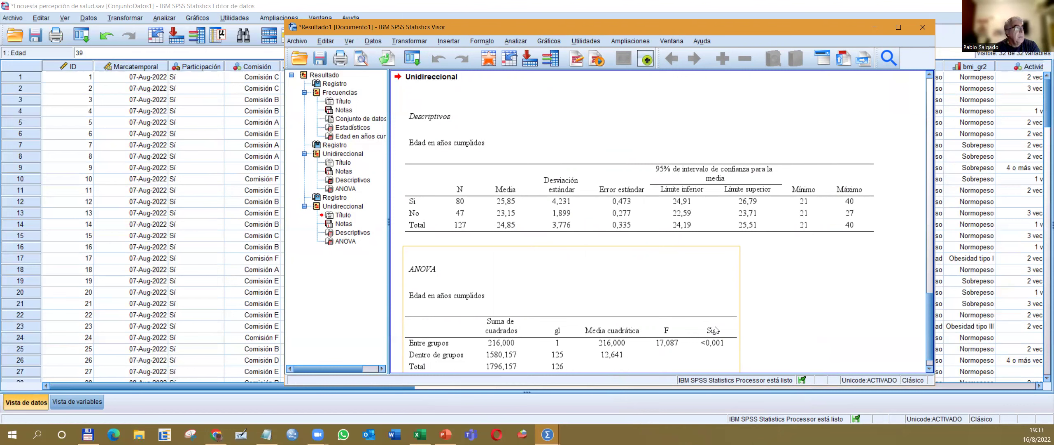
# Open the simple error-bar definition for groups from the legacy Gráficos dialogs.
pyautogui.click(530, 80)
pyautogui.click(549, 41)
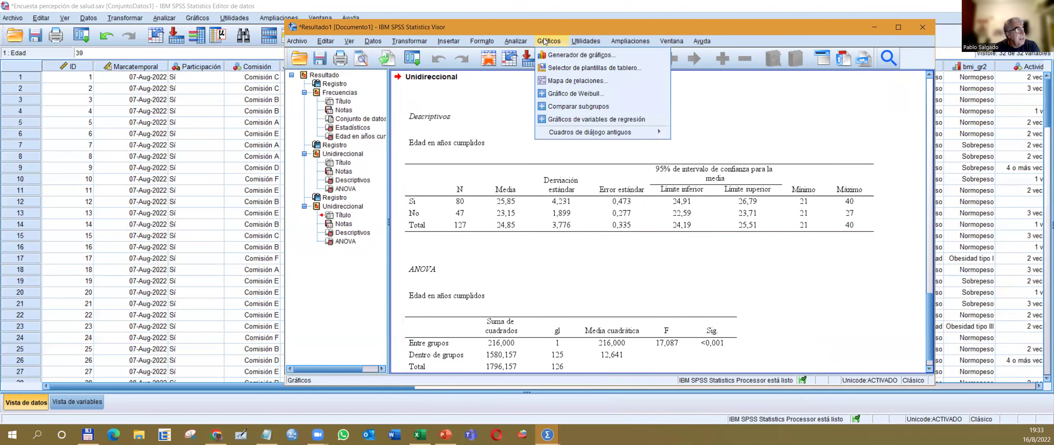
pyautogui.moveTo(603, 129)
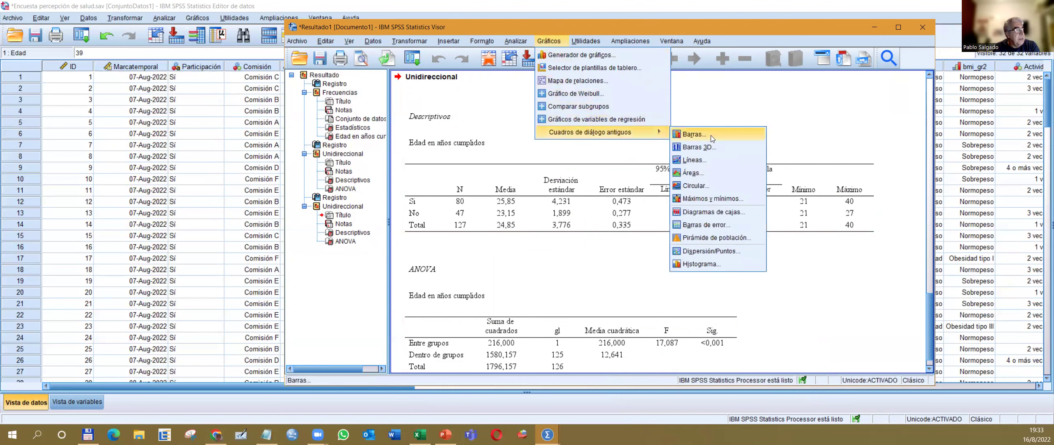
pyautogui.click(727, 226)
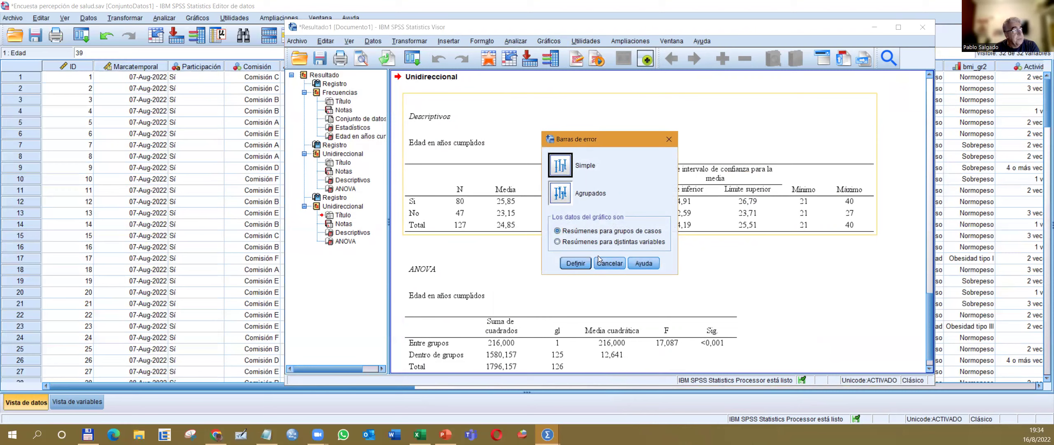
pyautogui.click(576, 263)
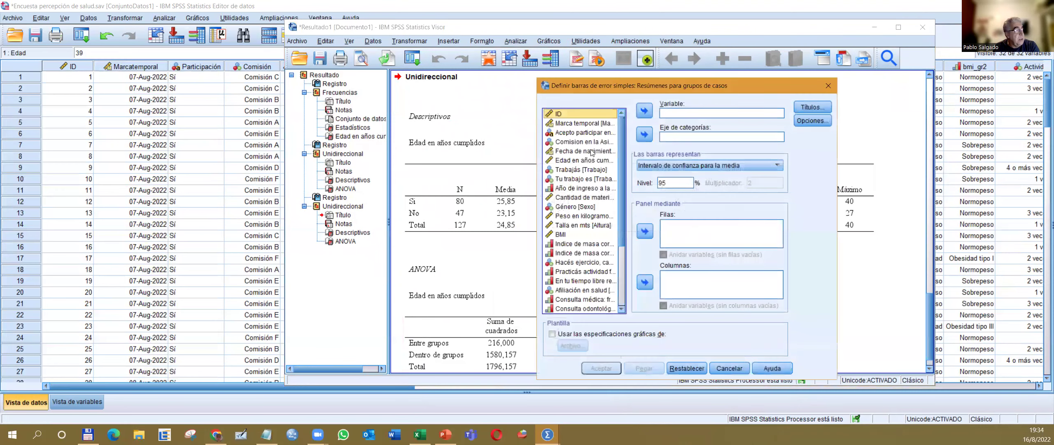
# Chart Edad by Género with 95% confidence intervals and create the chart.
pyautogui.click(576, 161)
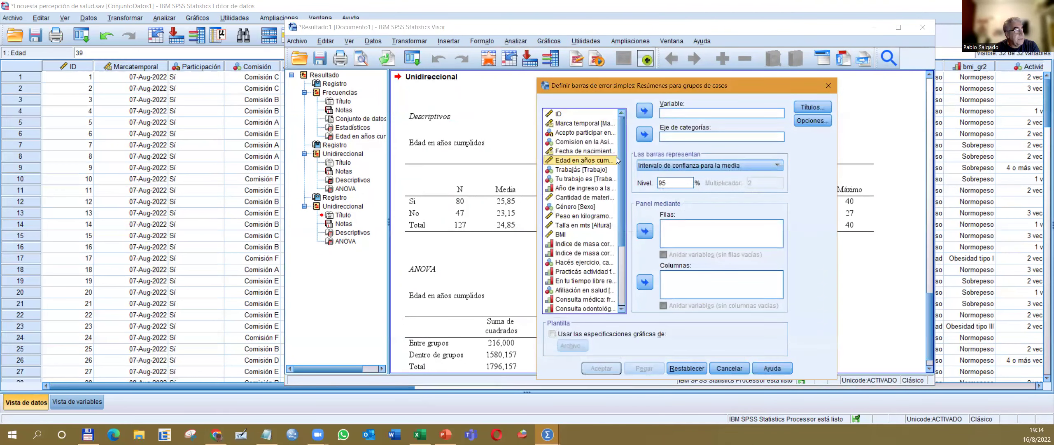
pyautogui.click(644, 111)
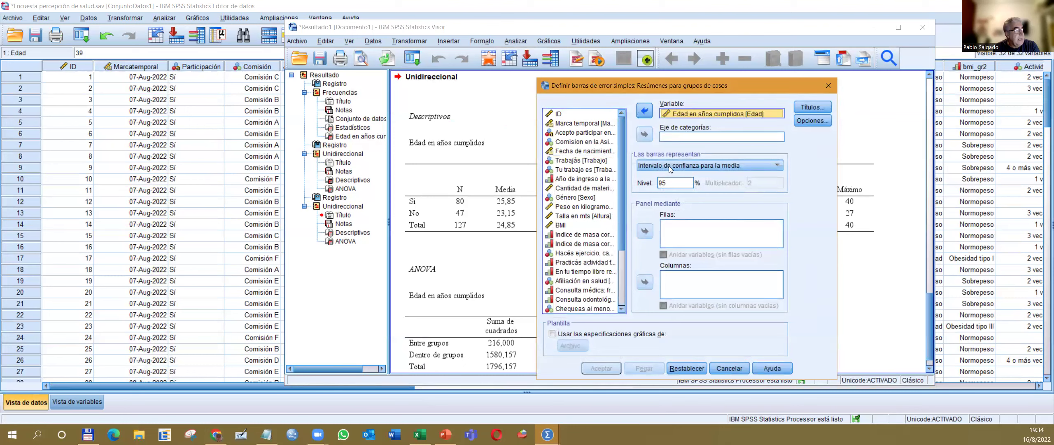
pyautogui.click(575, 197)
pyautogui.click(645, 134)
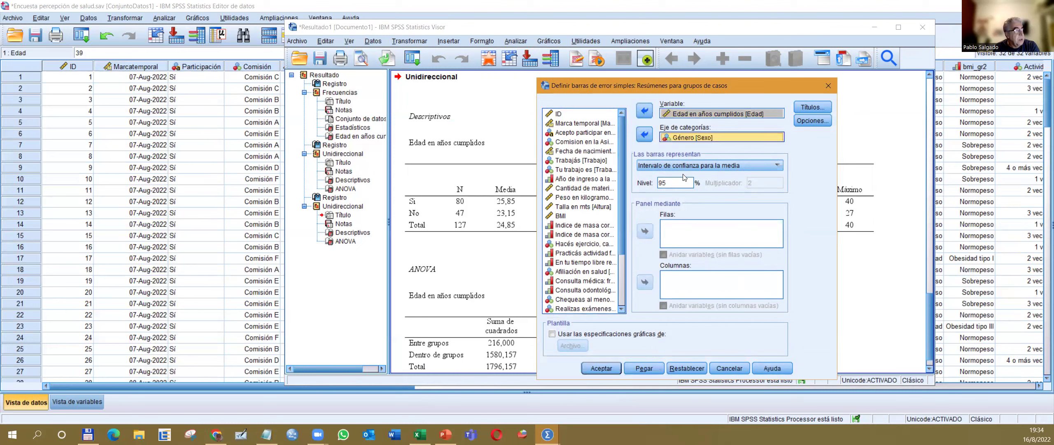
pyautogui.click(681, 187)
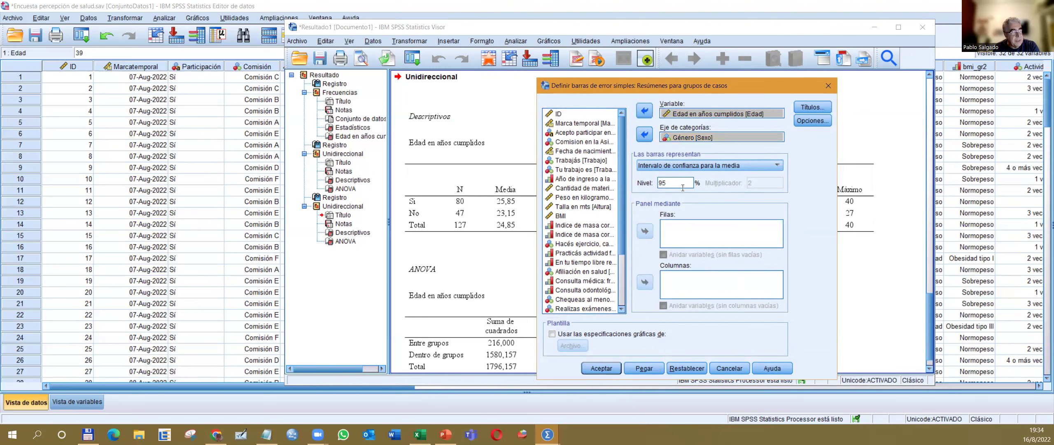
pyautogui.click(601, 368)
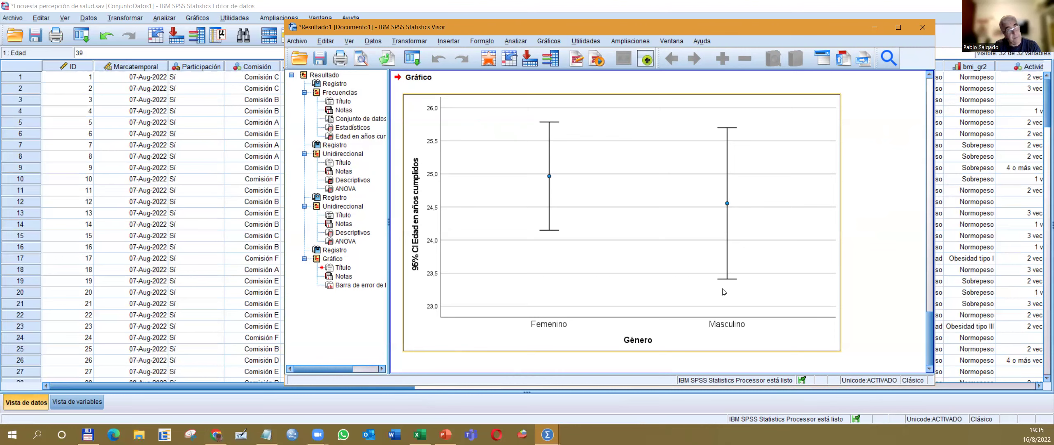
# Start a new simple error-bar chart definition from the legacy chart dialogs.
pyautogui.click(515, 40)
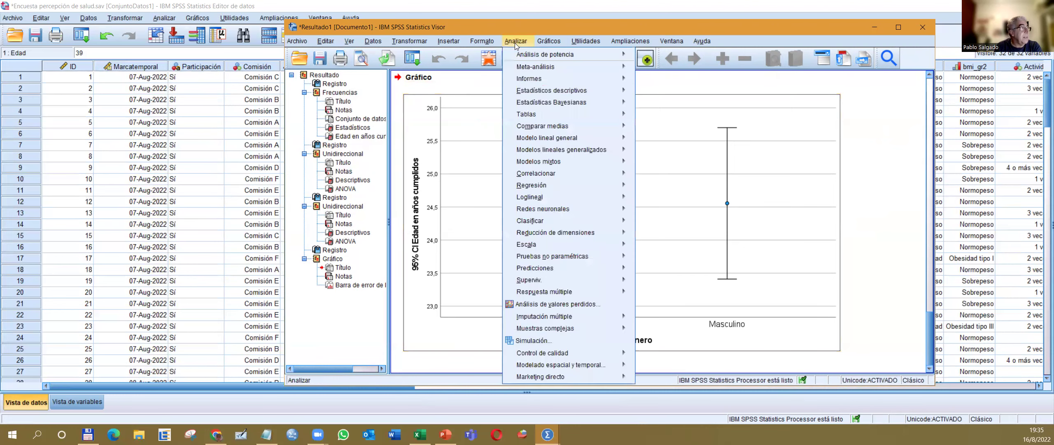
pyautogui.moveTo(549, 41)
pyautogui.moveTo(618, 132)
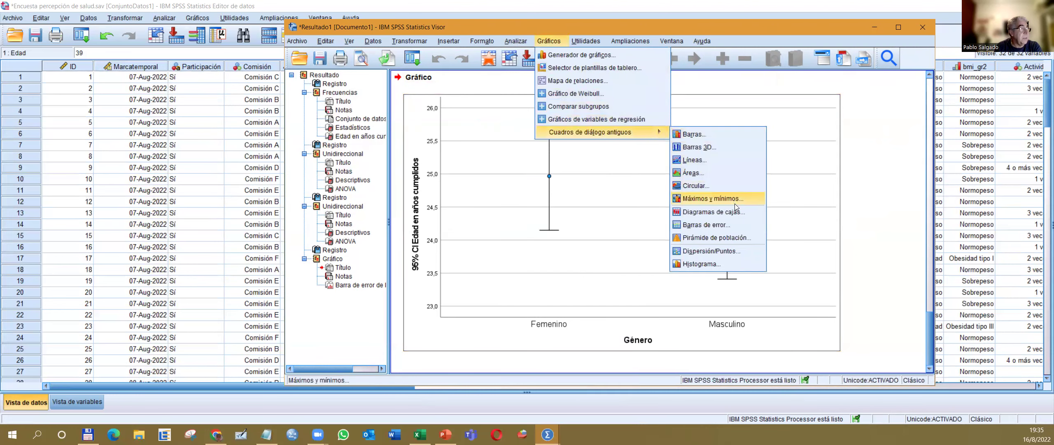
pyautogui.click(733, 224)
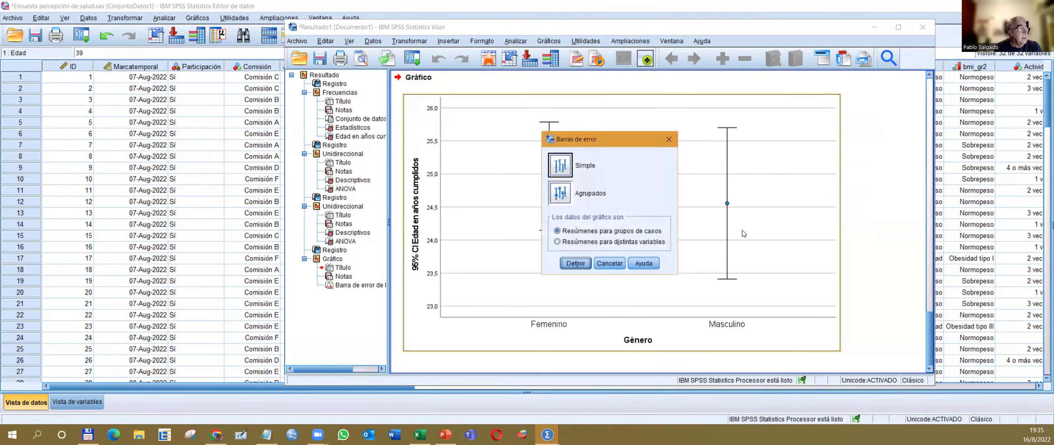
pyautogui.click(575, 262)
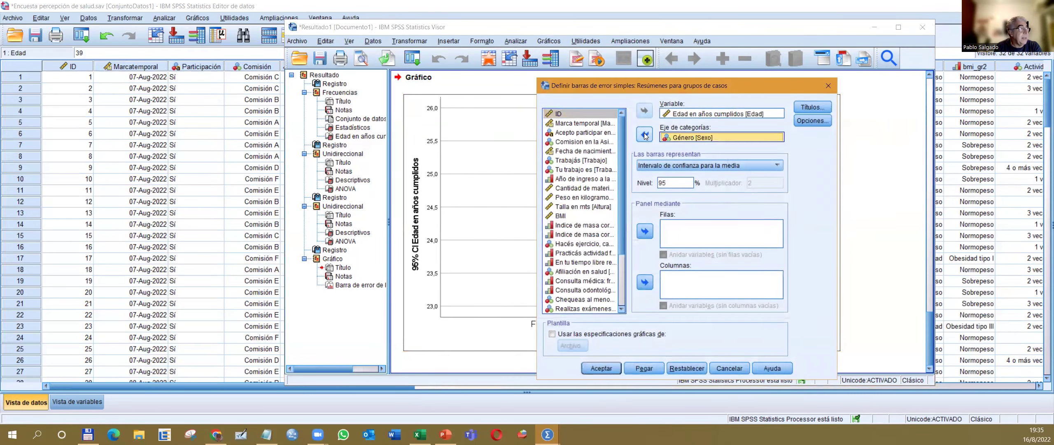
# Replace Género with Trabajás on the category axis and create the chart.
pyautogui.doubleClick(703, 137)
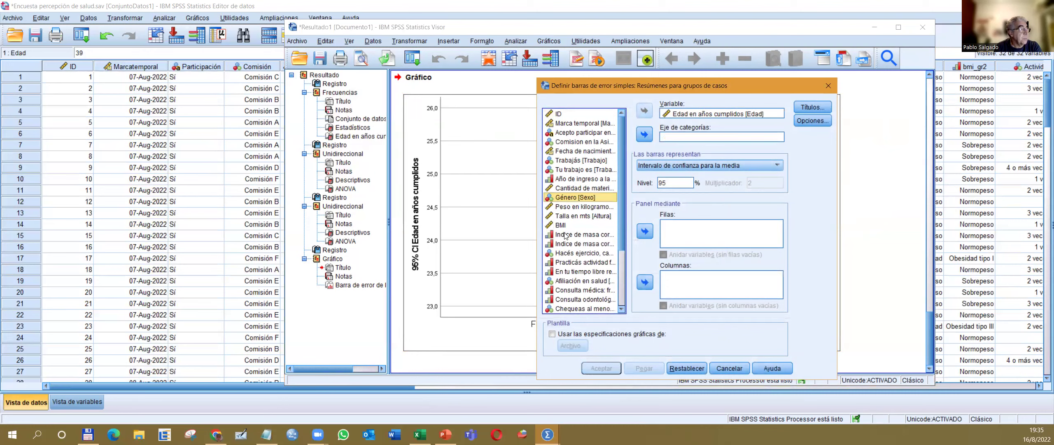
pyautogui.click(574, 161)
pyautogui.click(644, 134)
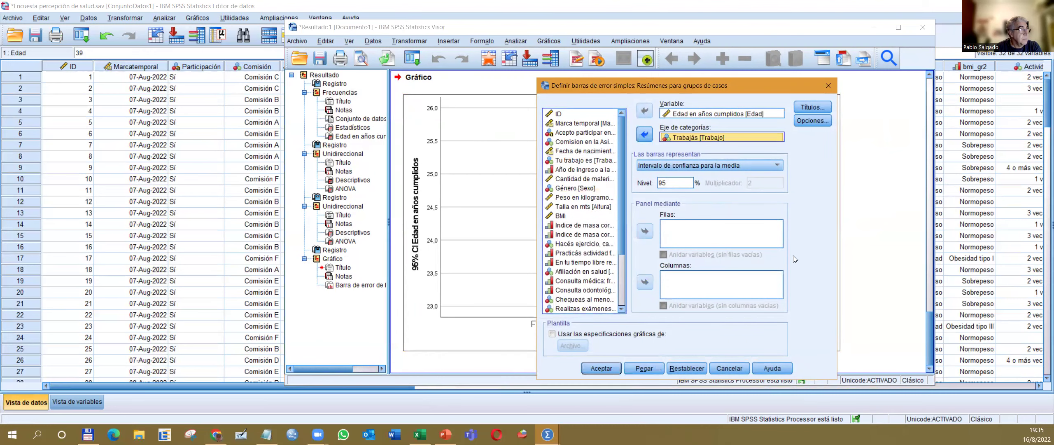
pyautogui.click(602, 367)
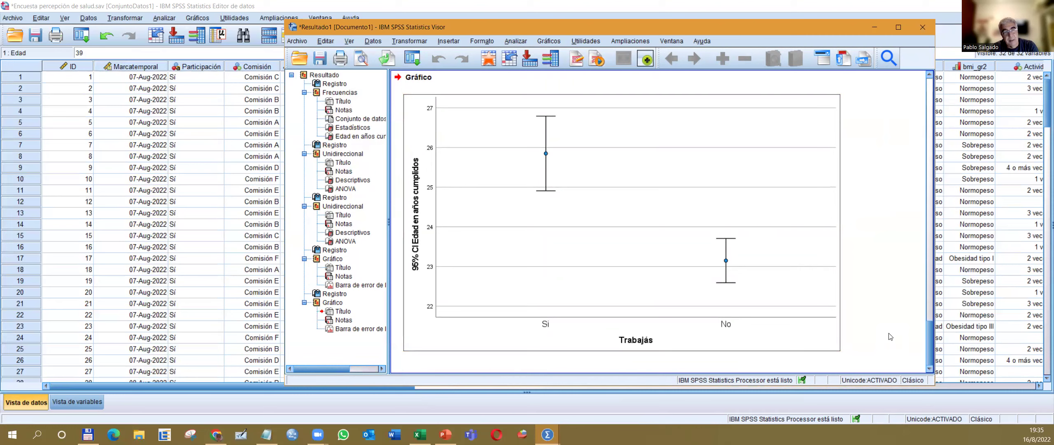
pyautogui.click(584, 298)
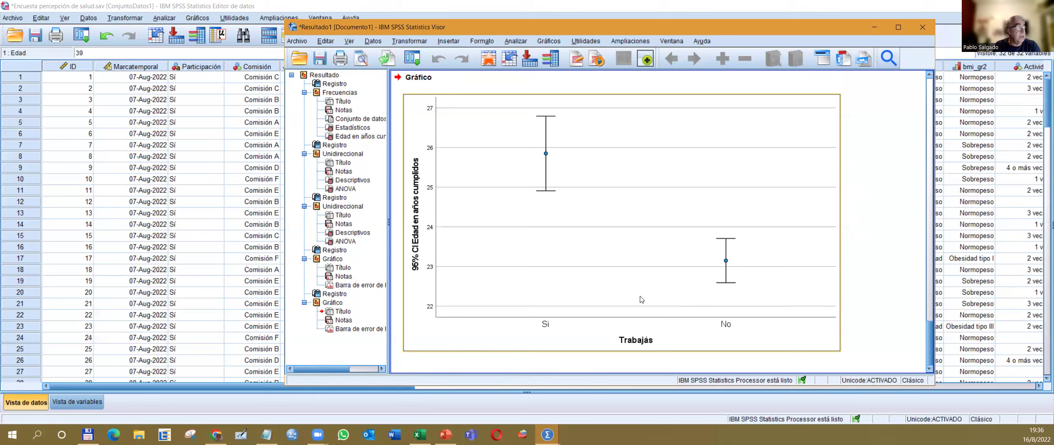
pyautogui.click(540, 157)
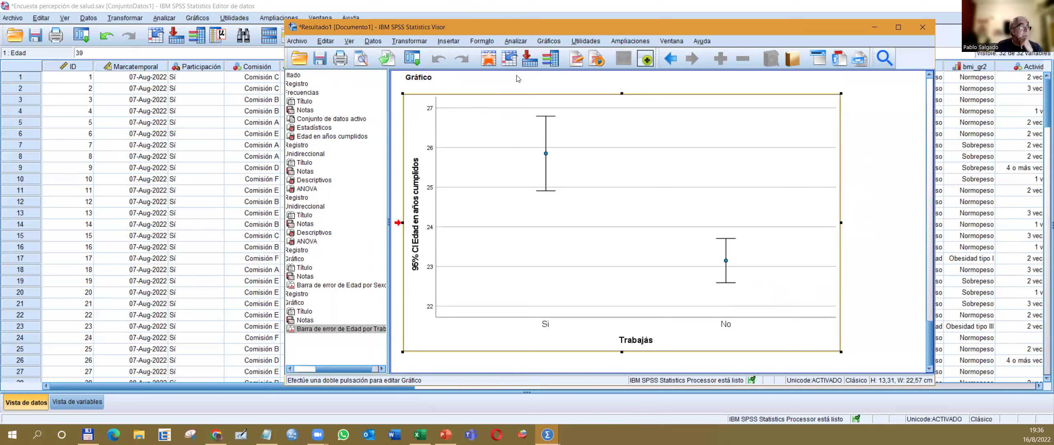
# Open the simple Diagramas de cajas definition from the legacy chart dialogs.
pyautogui.click(547, 41)
pyautogui.moveTo(601, 132)
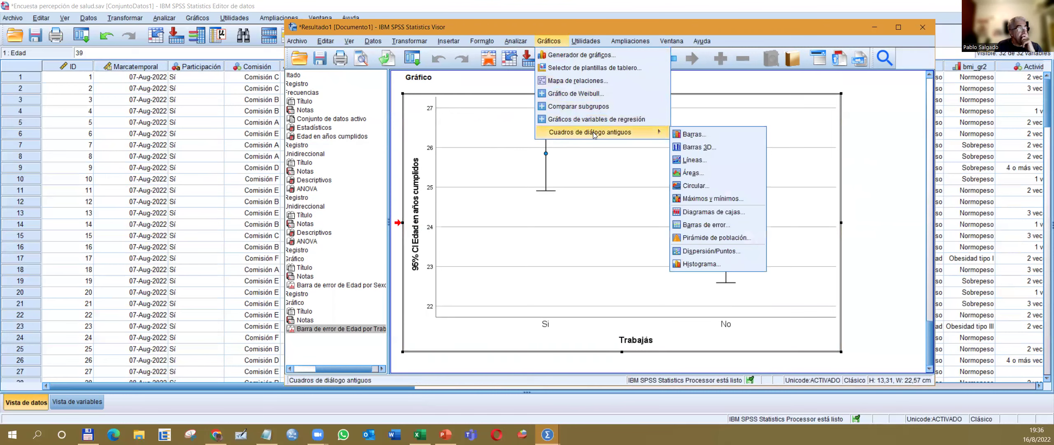
pyautogui.click(714, 211)
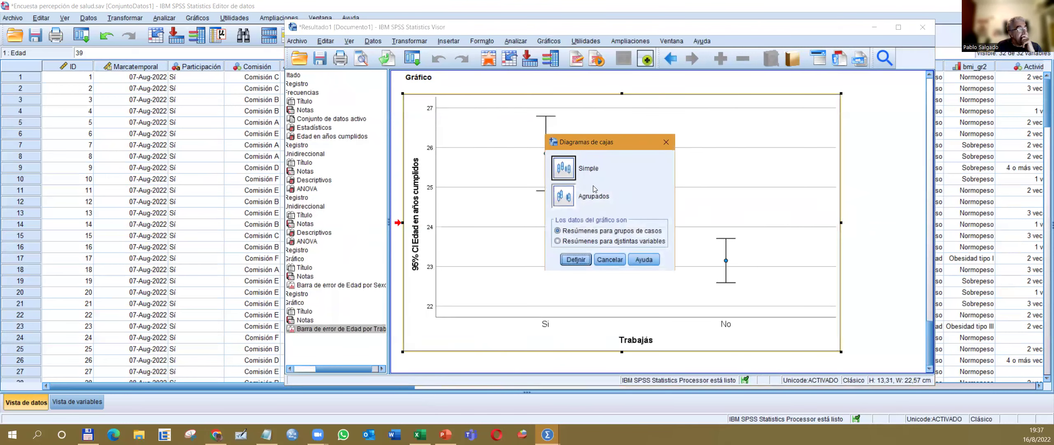
pyautogui.click(571, 261)
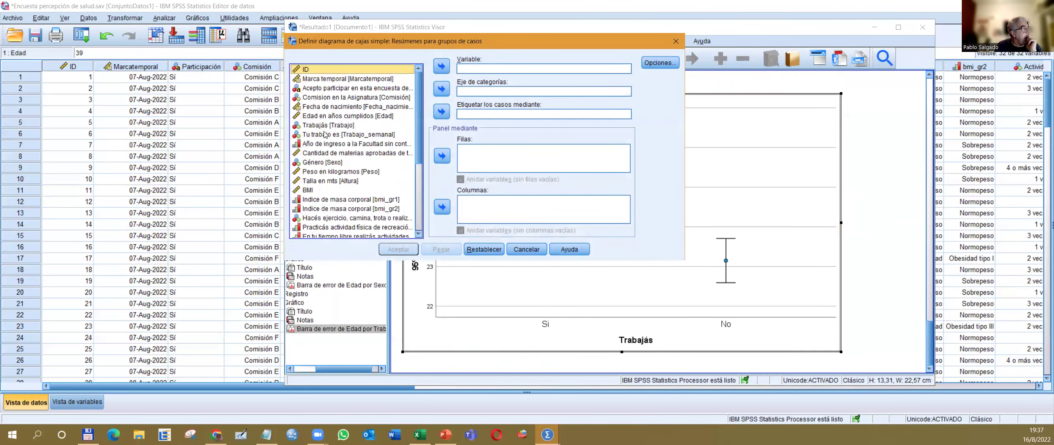
# Box-plot Edad with Género on the category axis and create the chart.
pyautogui.click(324, 163)
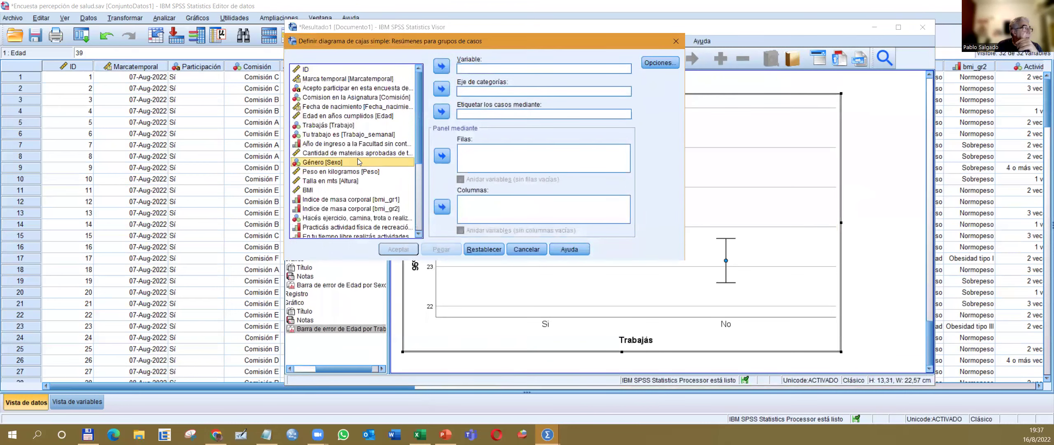
pyautogui.click(441, 88)
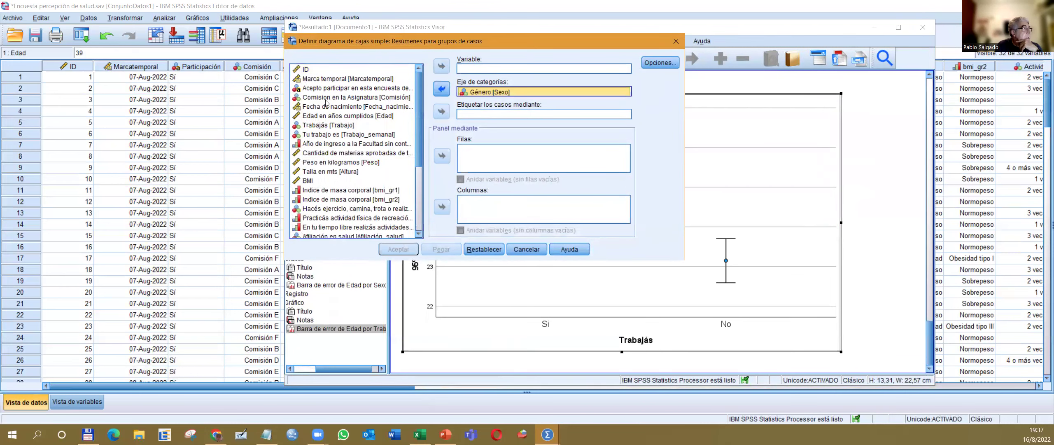
pyautogui.click(327, 115)
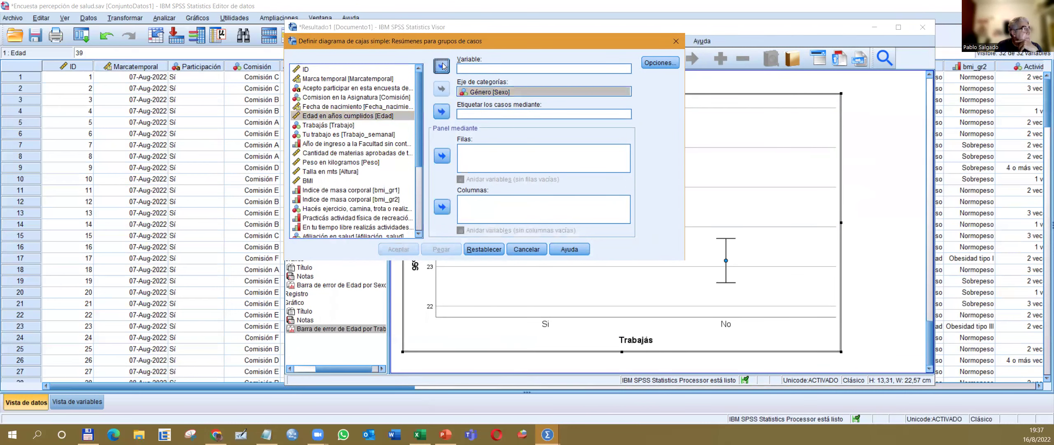
pyautogui.click(441, 66)
pyautogui.click(383, 249)
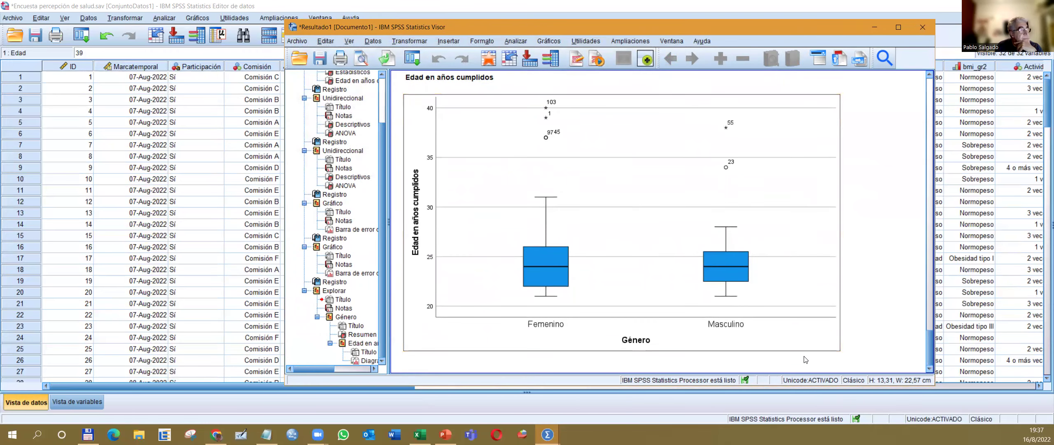
# Leave the box plot and return to the survey Data Editor, scrolled down to about case 94.
pyautogui.click(821, 354)
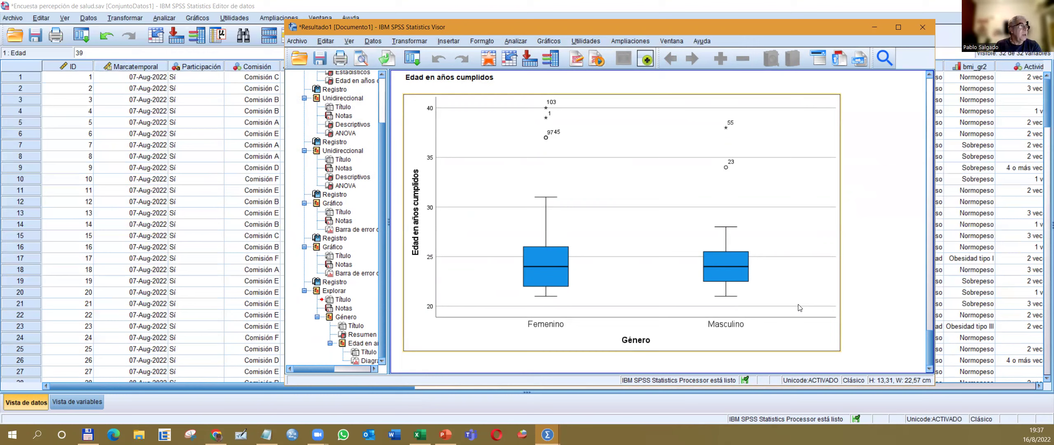
pyautogui.click(552, 102)
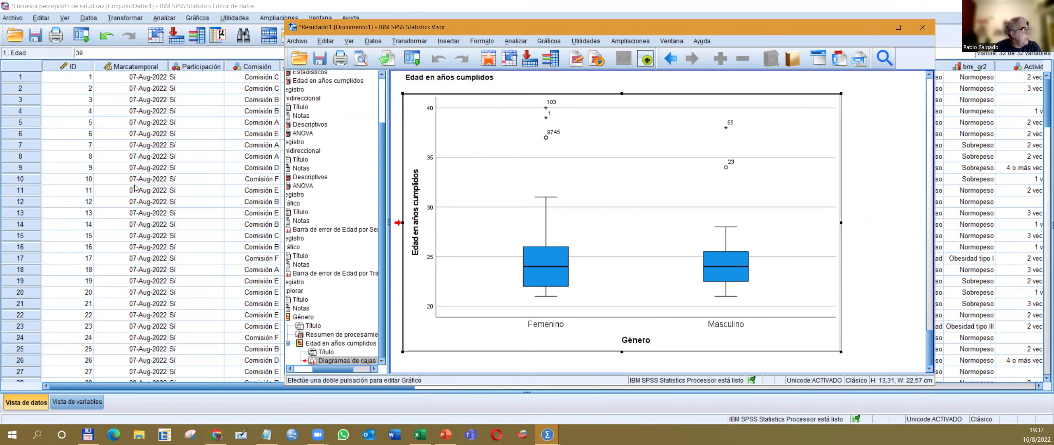
pyautogui.click(104, 202)
pyautogui.scroll(-13, 104, 202)
pyautogui.scroll(-18, 104, 202)
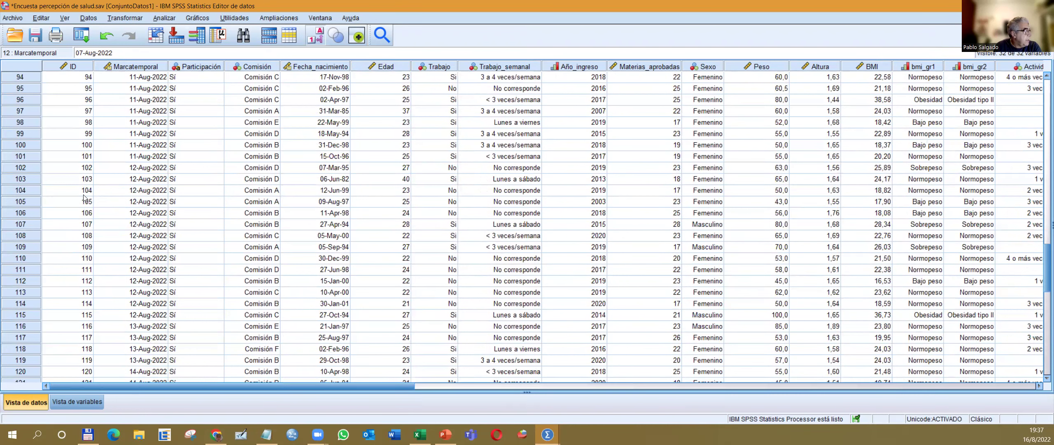
# Check that outlier case 103 is aged 40, then return to the Resultado1 Visor.
pyautogui.click(399, 181)
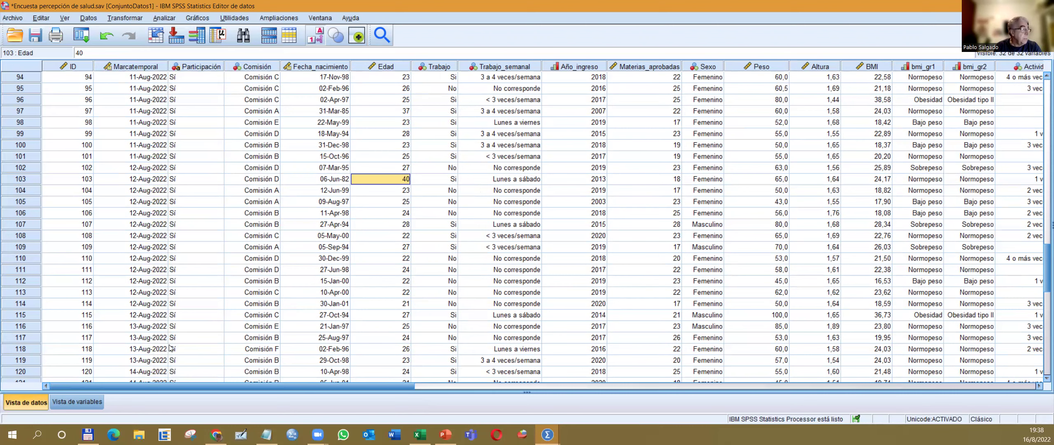
pyautogui.click(547, 435)
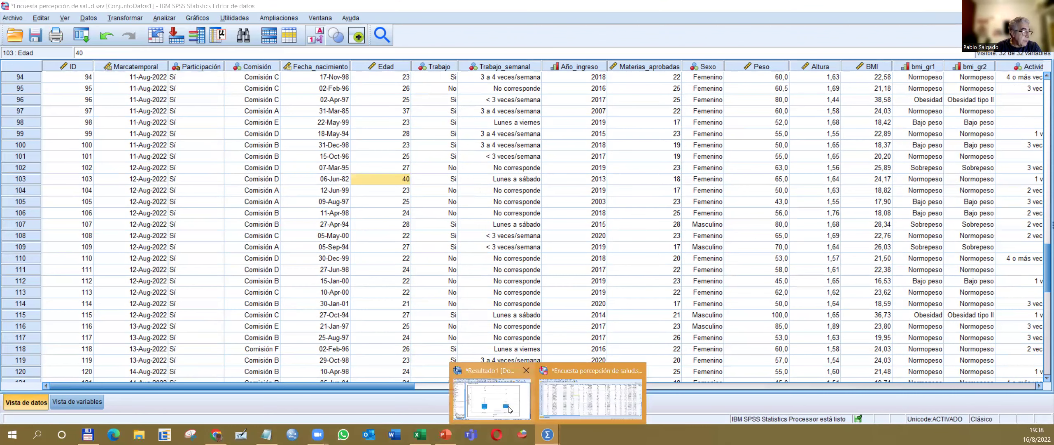
pyautogui.click(506, 389)
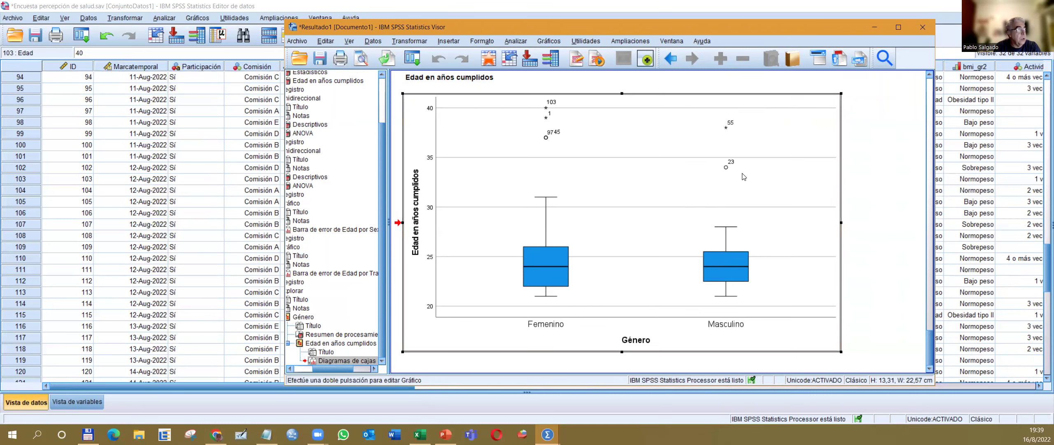
# Delete the outlier case-number labels from the age-by-Género box plot.
pyautogui.doubleClick(727, 172)
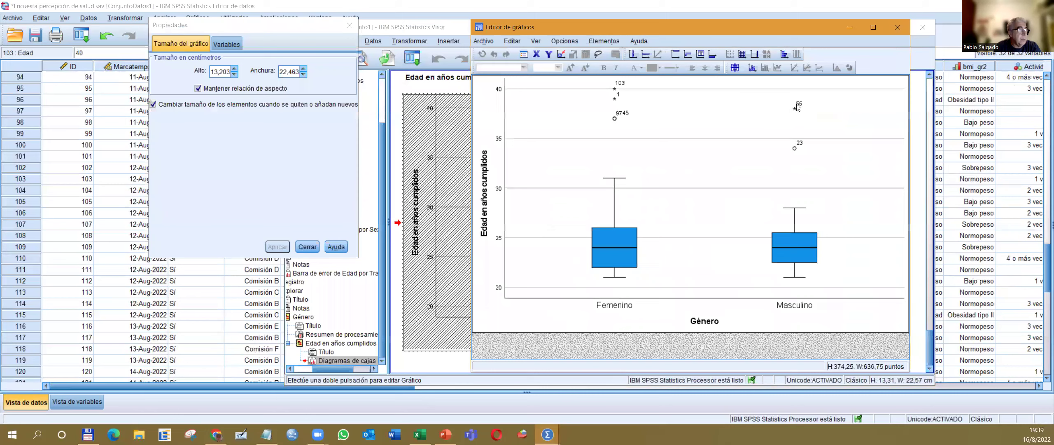
pyautogui.click(797, 106)
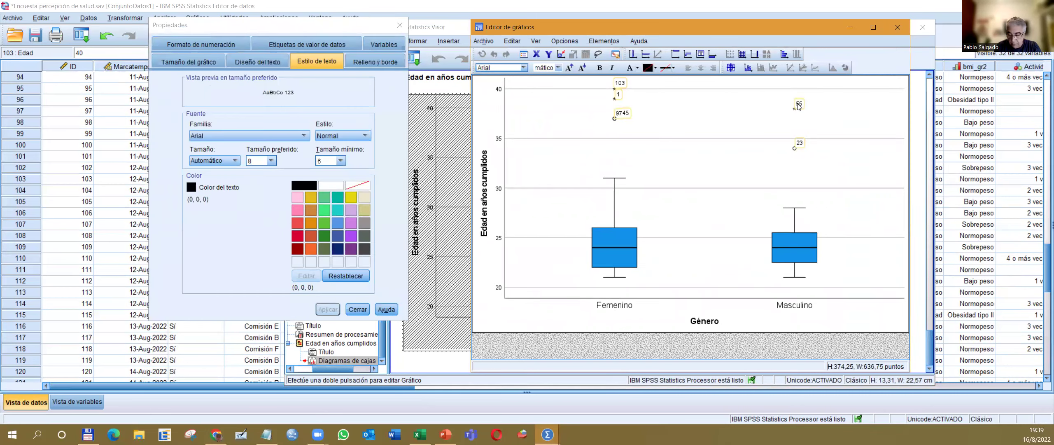
pyautogui.press('Delete')
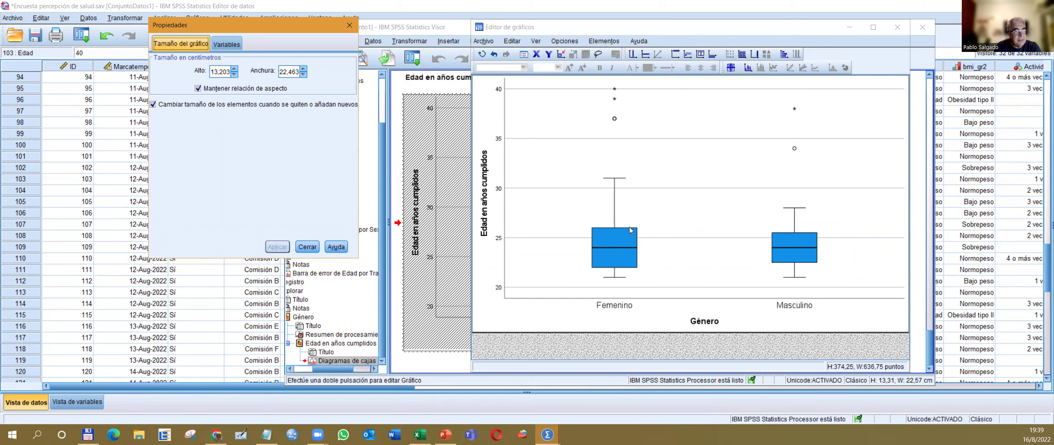
# Close the box properties, select the whole chart and apply the edits to the box plot.
pyautogui.click(632, 255)
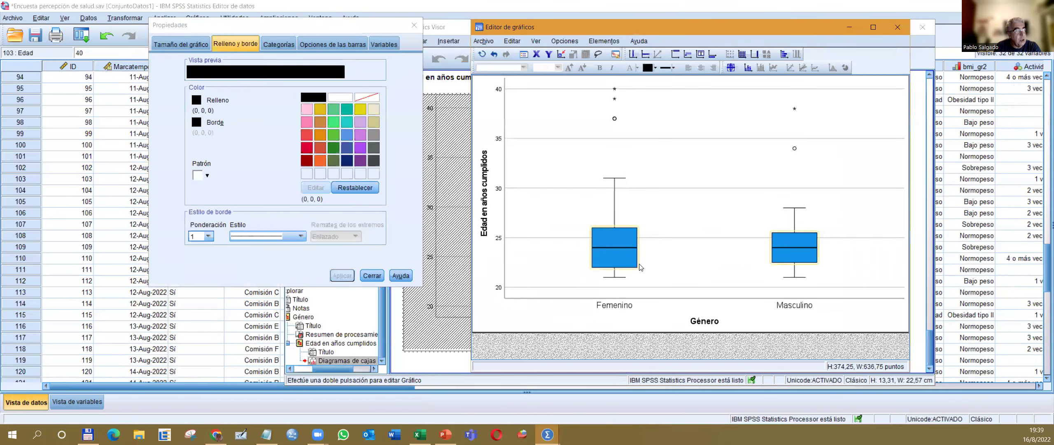
pyautogui.click(414, 25)
pyautogui.click(618, 220)
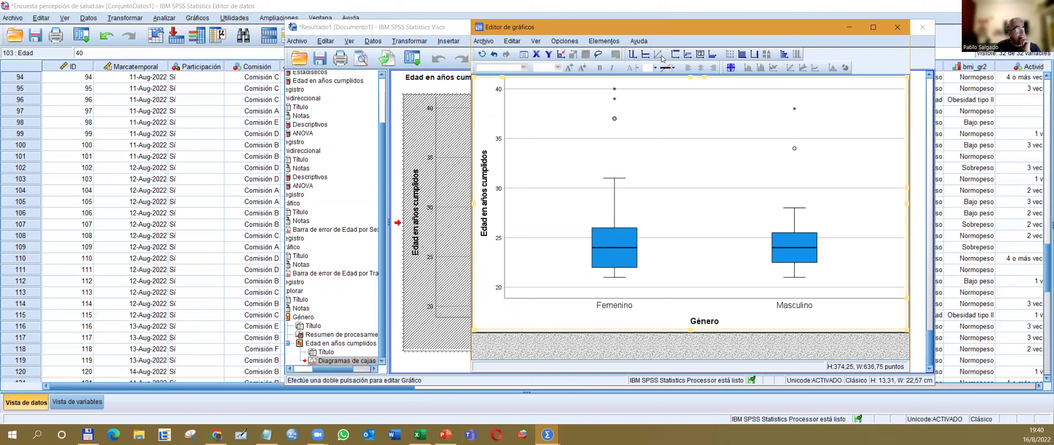
pyautogui.moveTo(659, 26); pyautogui.dragTo(509, 21)
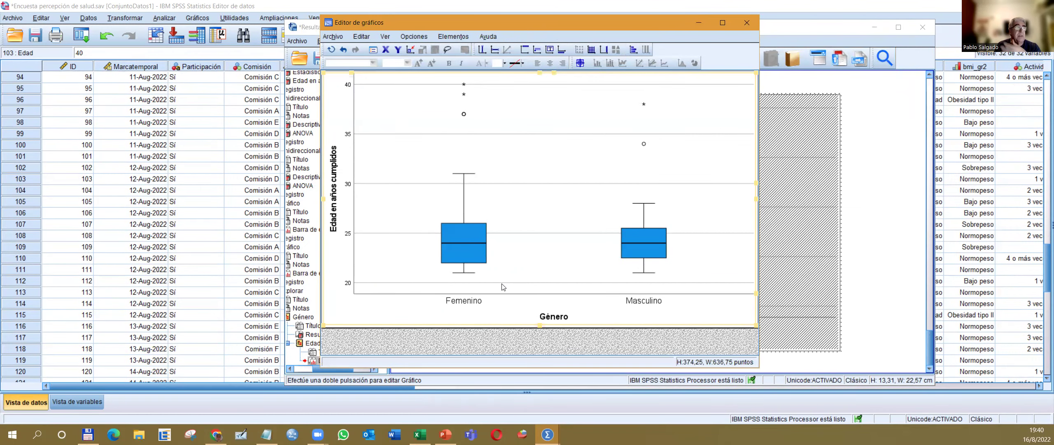
pyautogui.click(797, 287)
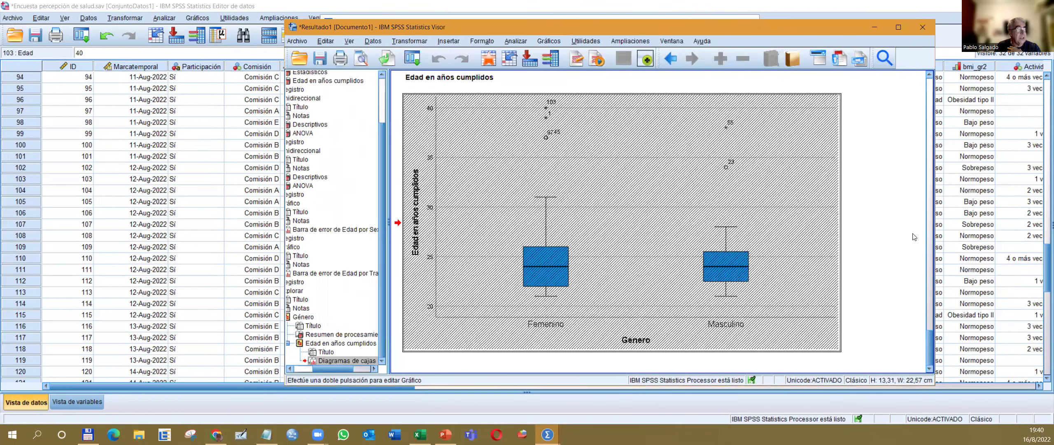
pyautogui.doubleClick(775, 173)
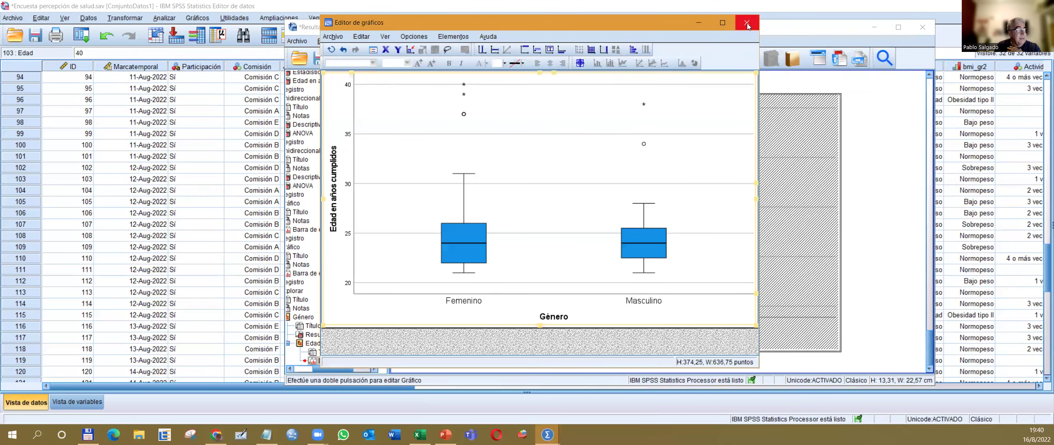
pyautogui.click(747, 23)
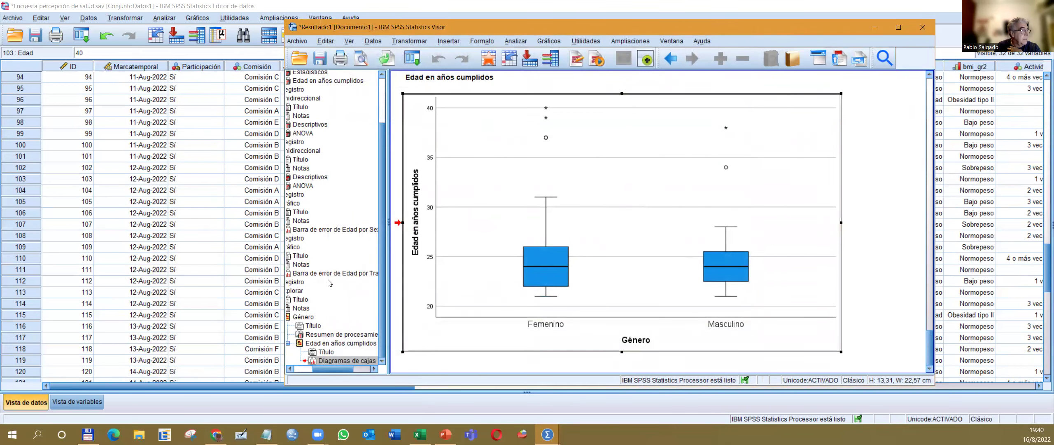
pyautogui.click(322, 229)
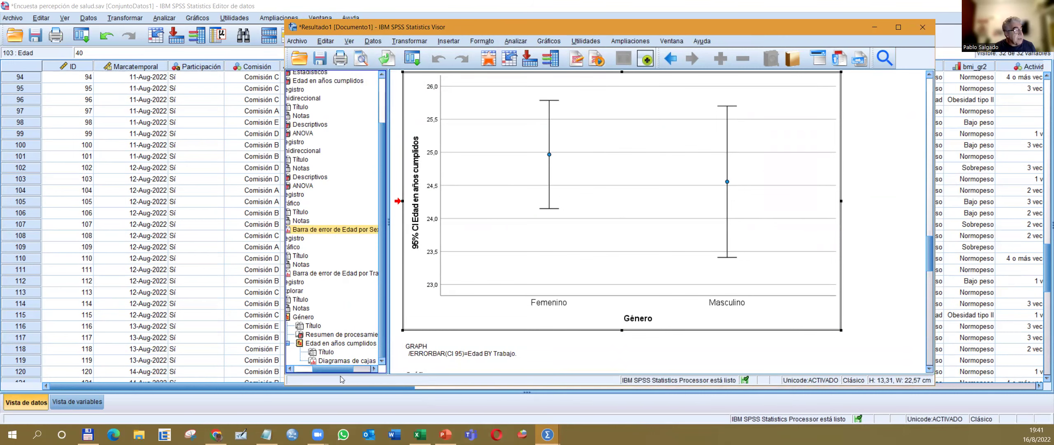
pyautogui.click(346, 361)
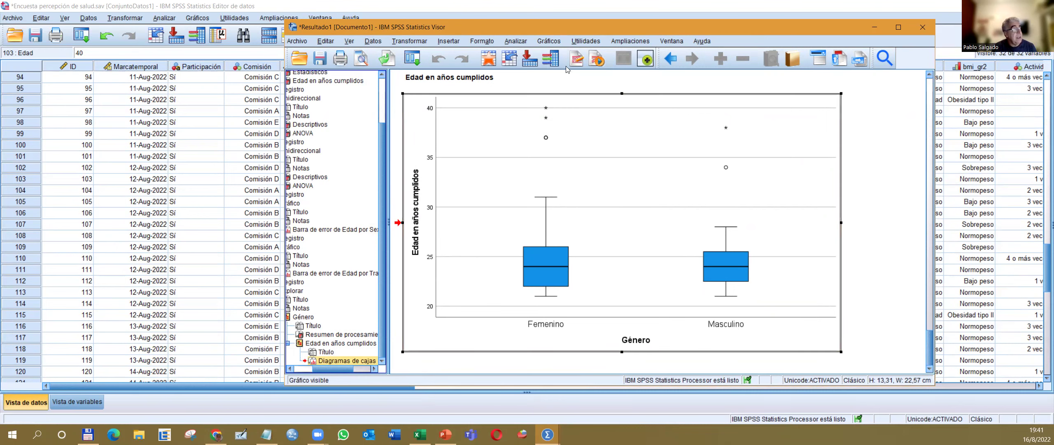
# Build a legacy histogram of Edad en años cumplidos (mean 24,85, N = 127) and copy it.
pyautogui.click(548, 41)
pyautogui.moveTo(601, 133)
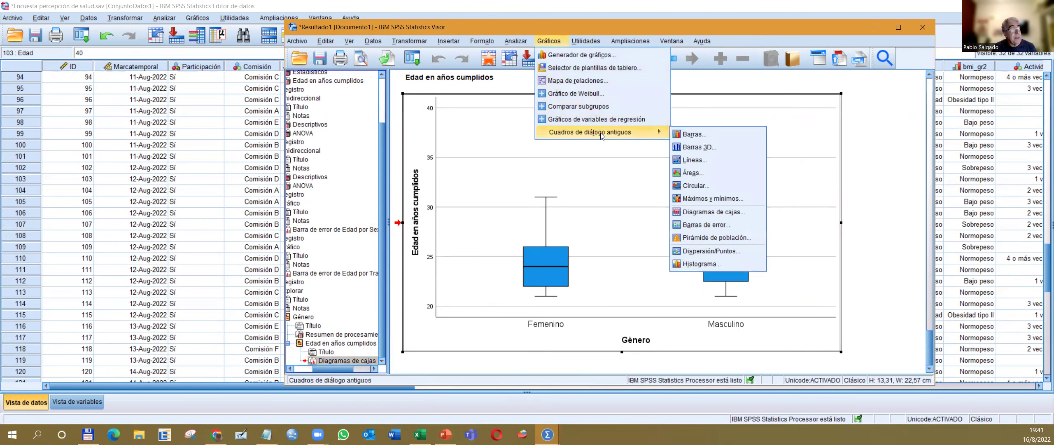
pyautogui.click(731, 263)
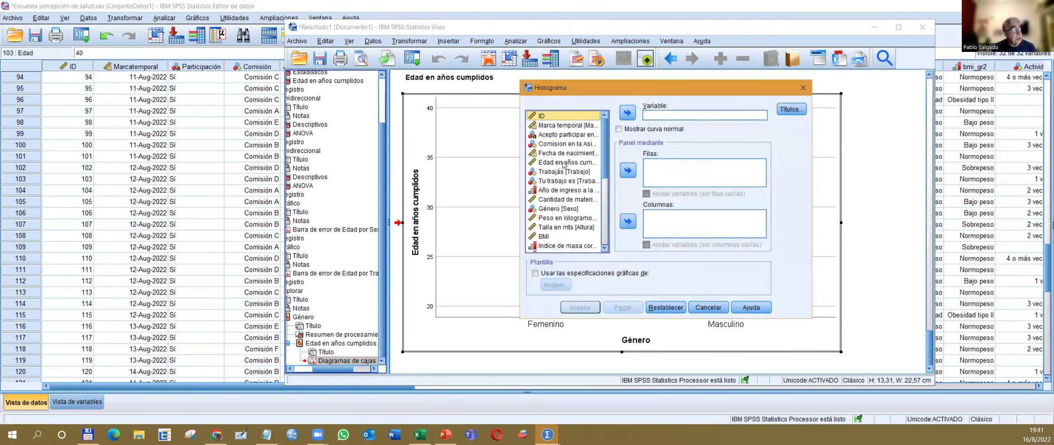
pyautogui.click(563, 165)
pyautogui.click(627, 112)
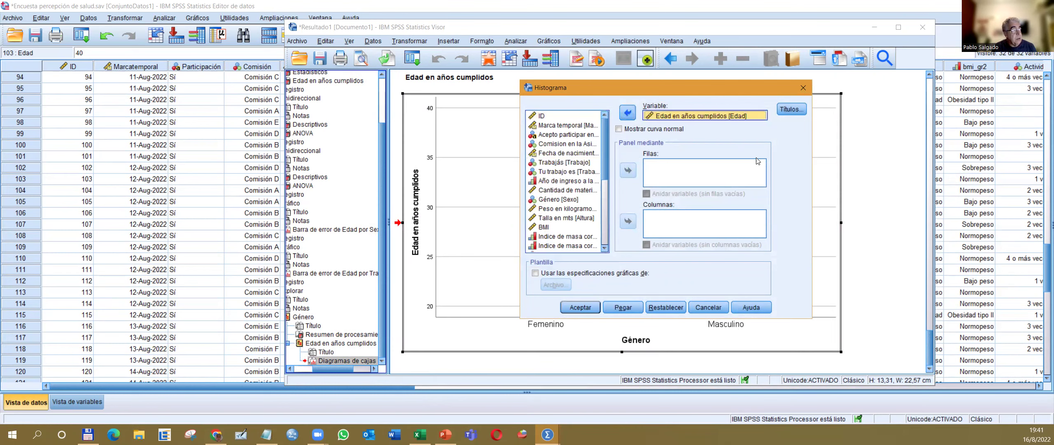
pyautogui.click(591, 306)
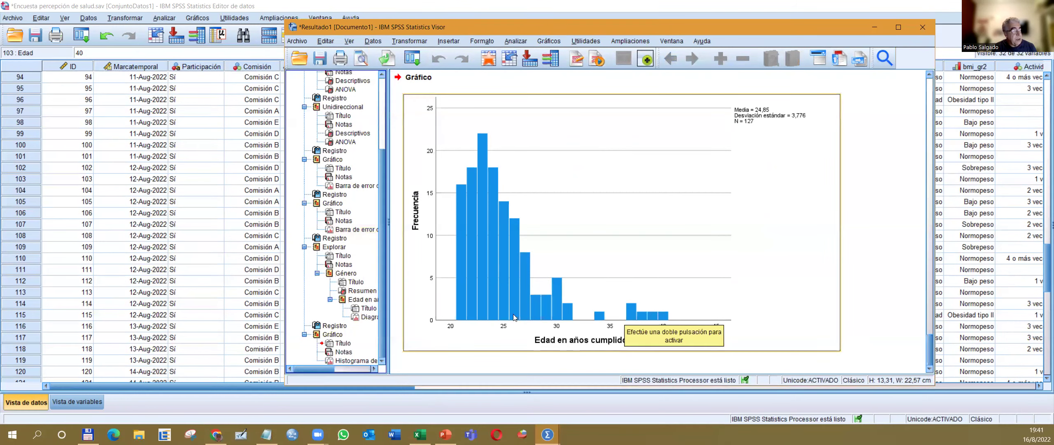
pyautogui.rightClick(626, 157)
pyautogui.click(637, 175)
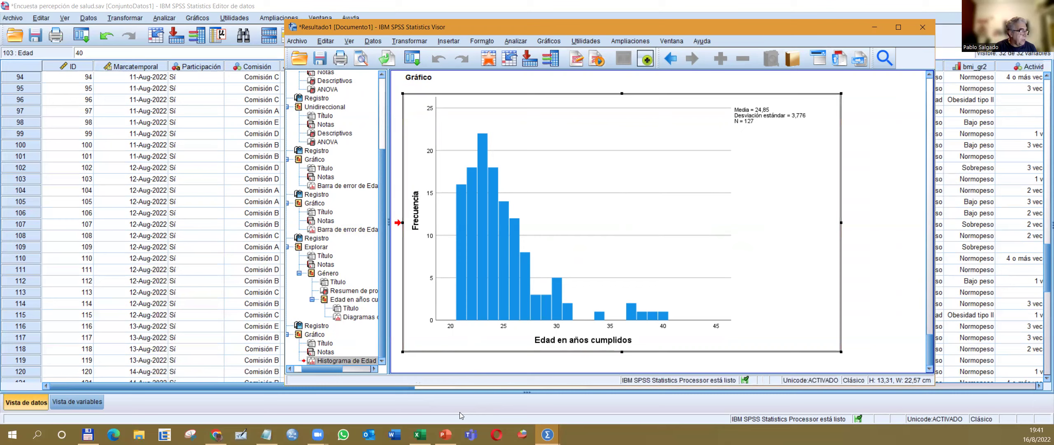
# Add sheet Hoja1 in Excel and paste the histogram as a picture around columns I–P.
pyautogui.click(419, 434)
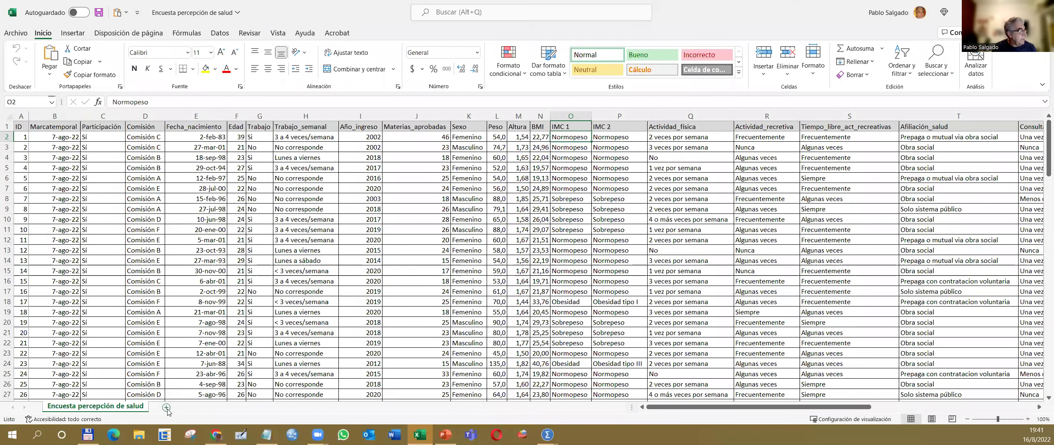
pyautogui.click(166, 407)
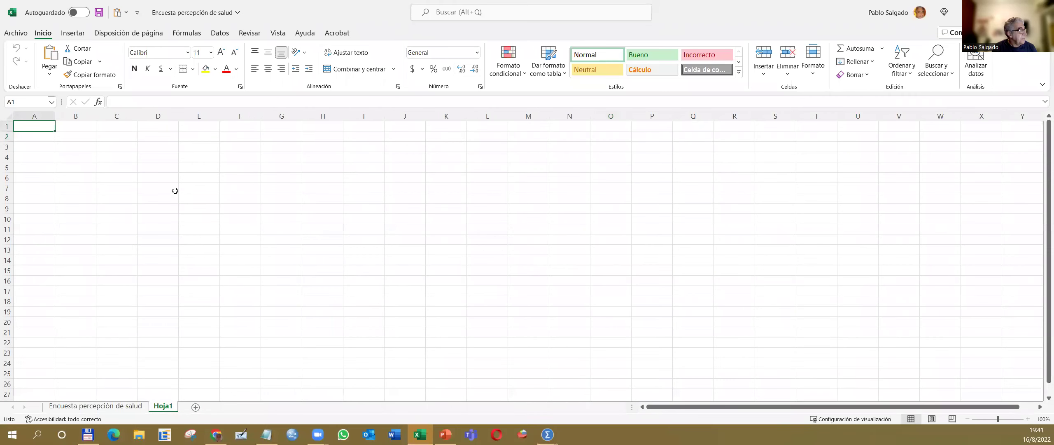
pyautogui.click(50, 55)
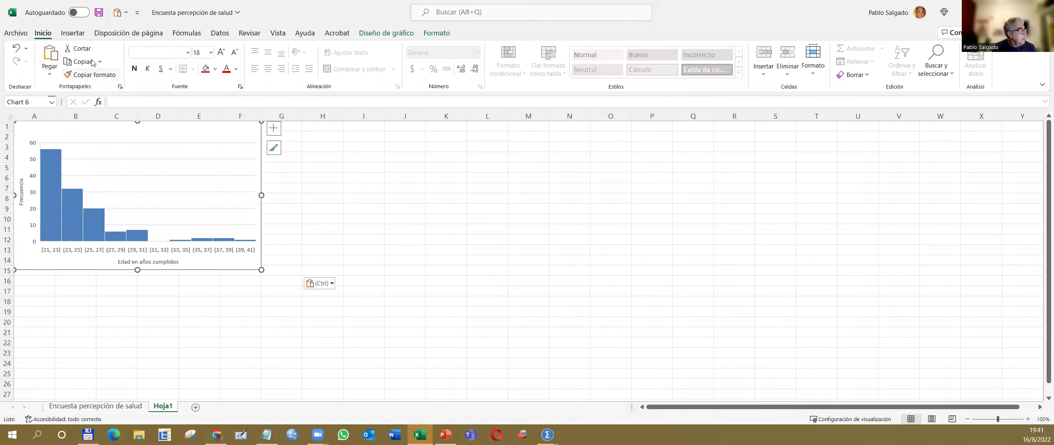
pyautogui.click(16, 48)
pyautogui.click(50, 77)
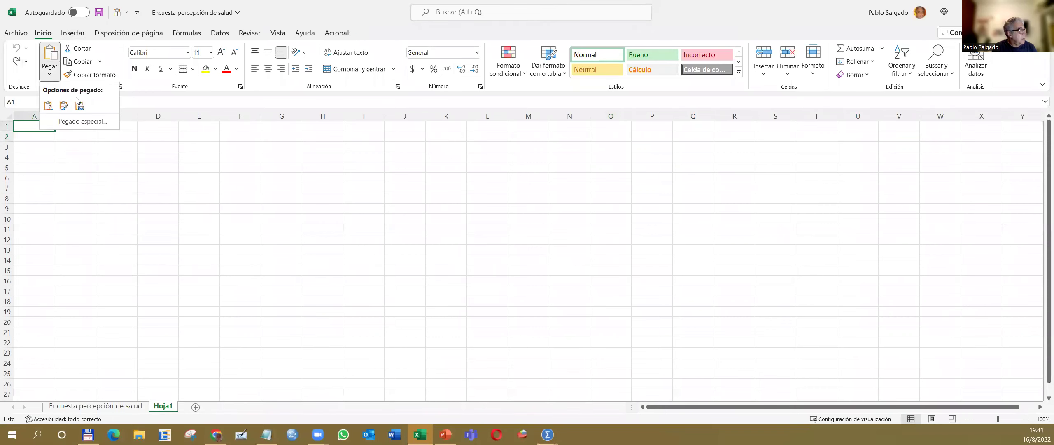
pyautogui.click(80, 106)
pyautogui.moveTo(186, 181); pyautogui.dragTo(422, 216)
pyautogui.moveTo(259, 160); pyautogui.dragTo(423, 256)
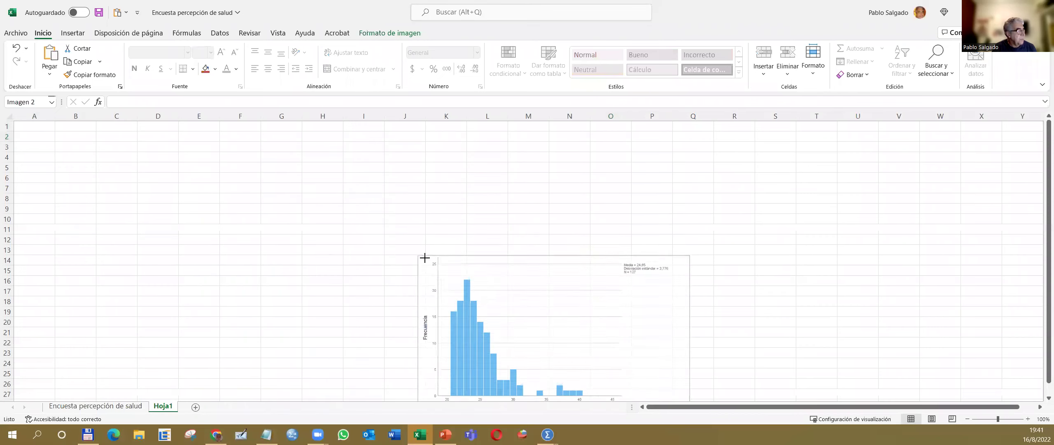
pyautogui.moveTo(515, 287); pyautogui.dragTo(530, 319)
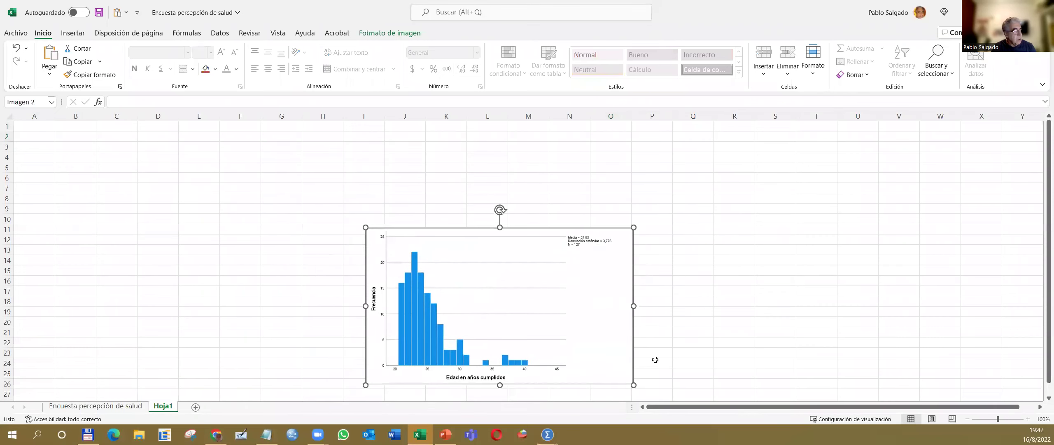
# Copy the SPSS age box plot, delete the histogram picture from Hoja1, and return to SPSS.
pyautogui.hotkey('alt', 'Tab')
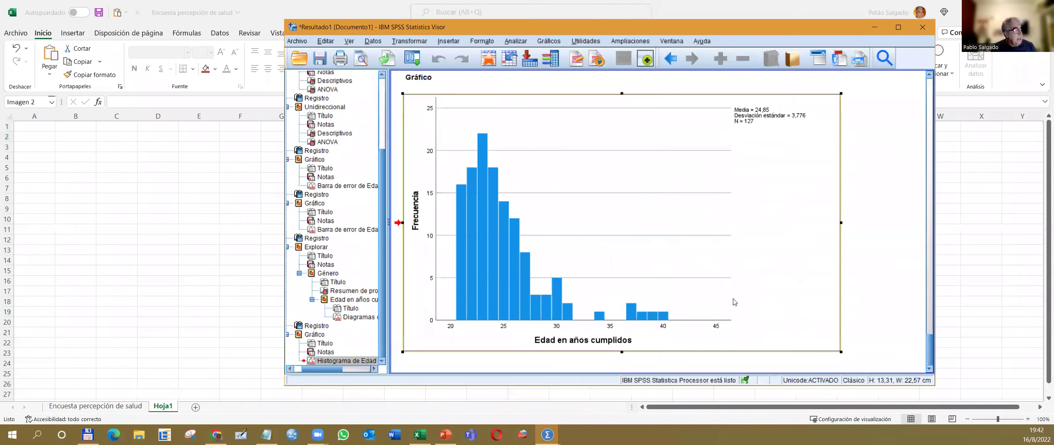
pyautogui.click(365, 321)
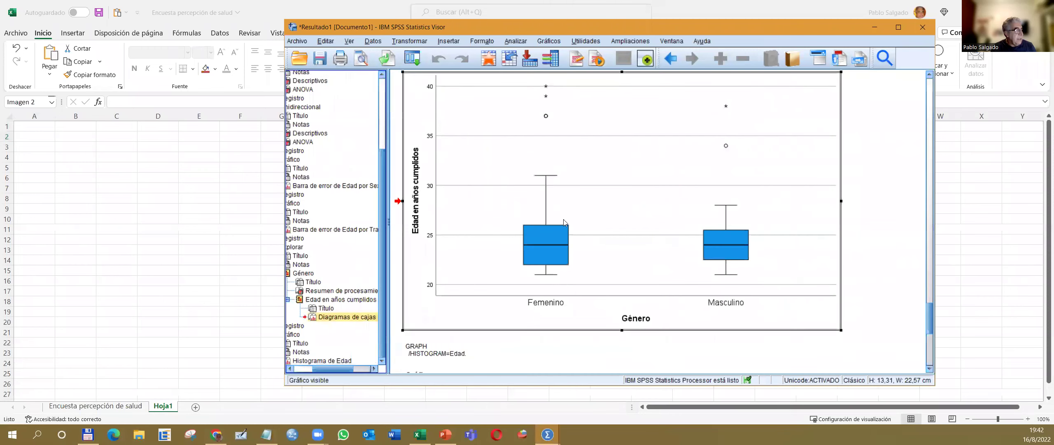
pyautogui.rightClick(624, 160)
pyautogui.click(640, 182)
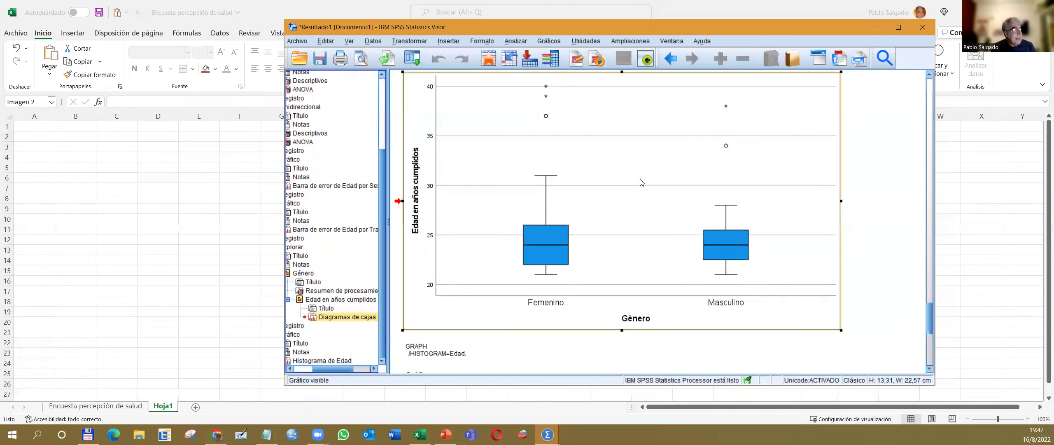
pyautogui.hotkey('alt', 'Tab')
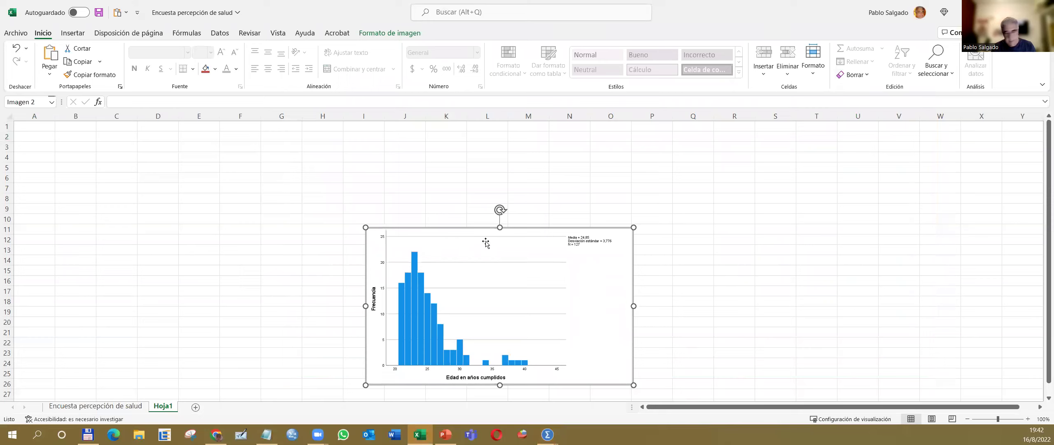
pyautogui.press('Delete')
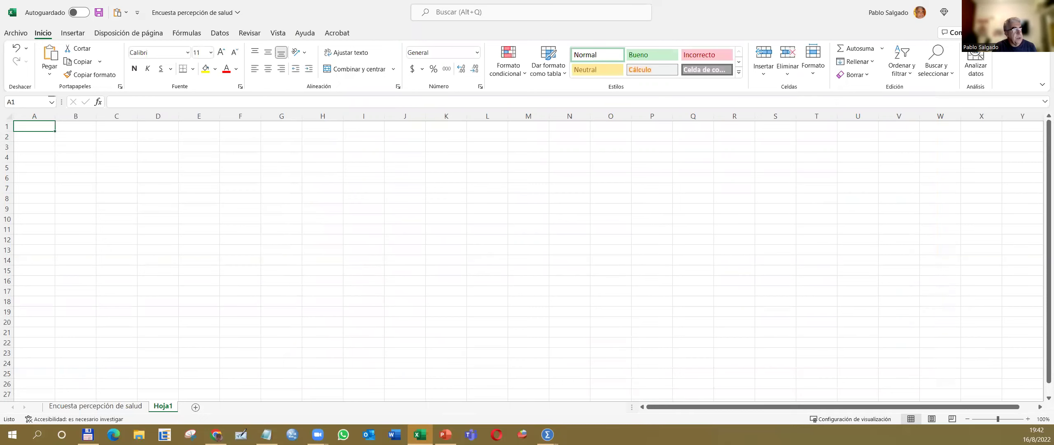
pyautogui.hotkey('alt', 'Tab')
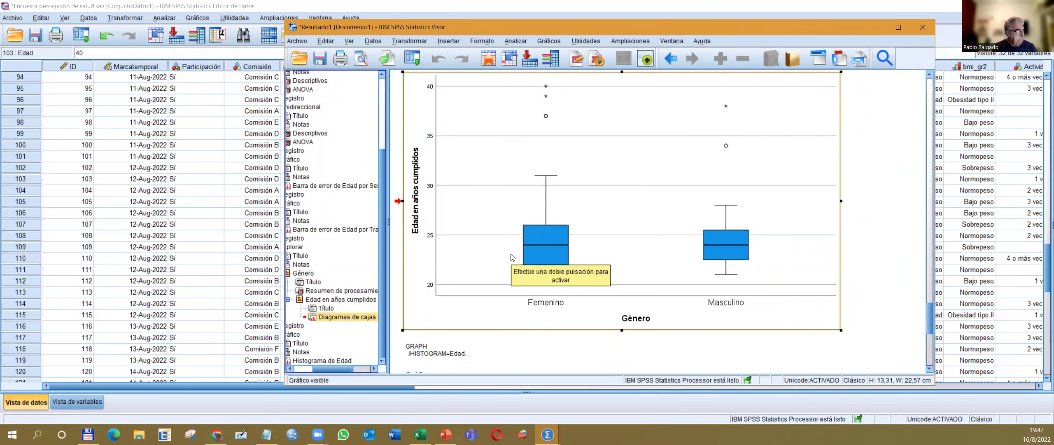
# Create an age histogram split into Femenino and Masculino rows by Género.
pyautogui.click(549, 41)
pyautogui.moveTo(617, 132)
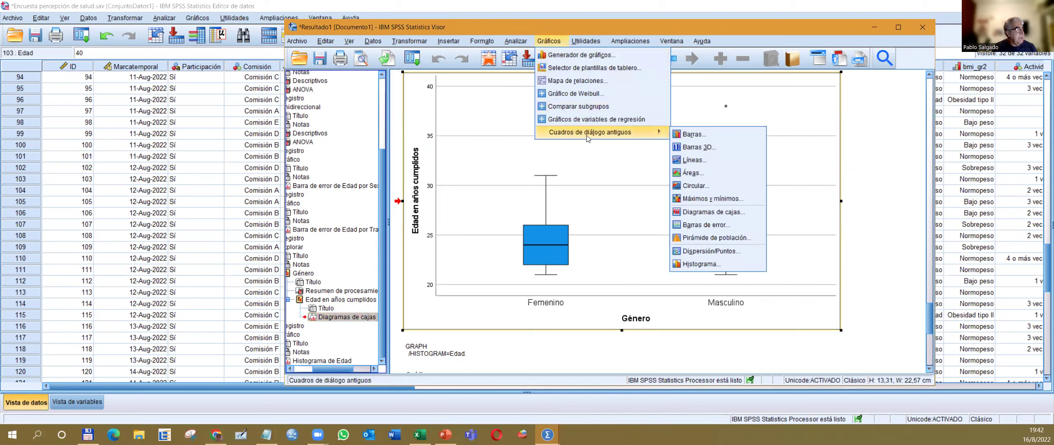
pyautogui.click(700, 263)
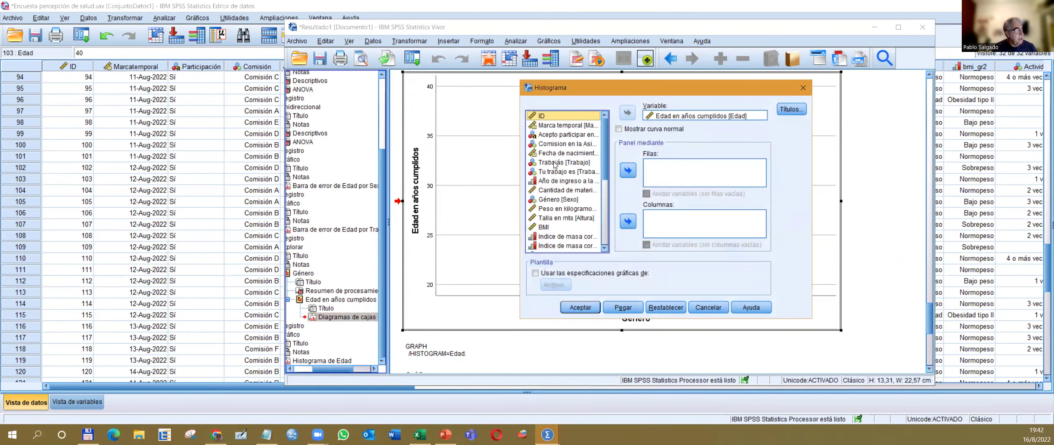
pyautogui.click(550, 200)
pyautogui.click(628, 170)
pyautogui.click(580, 307)
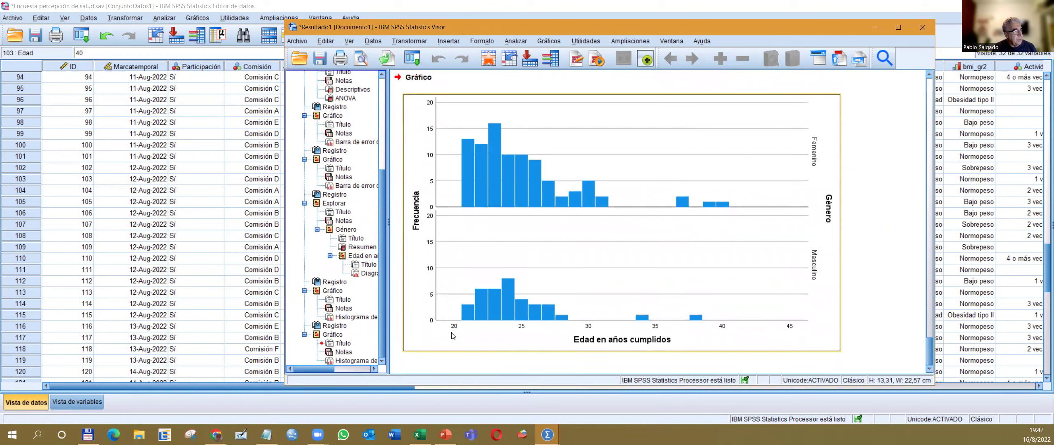
# Copy the split age histogram and switch to the Excel workbook.
pyautogui.rightClick(669, 144)
pyautogui.click(682, 160)
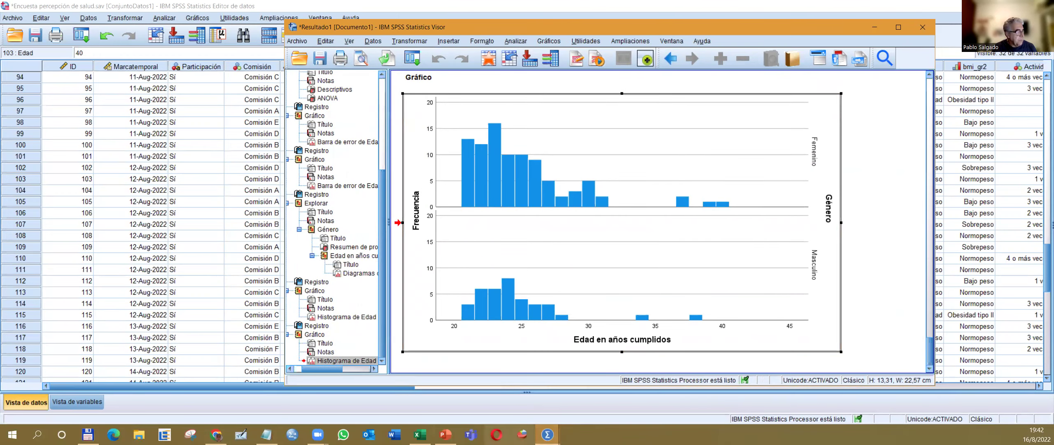
pyautogui.click(420, 434)
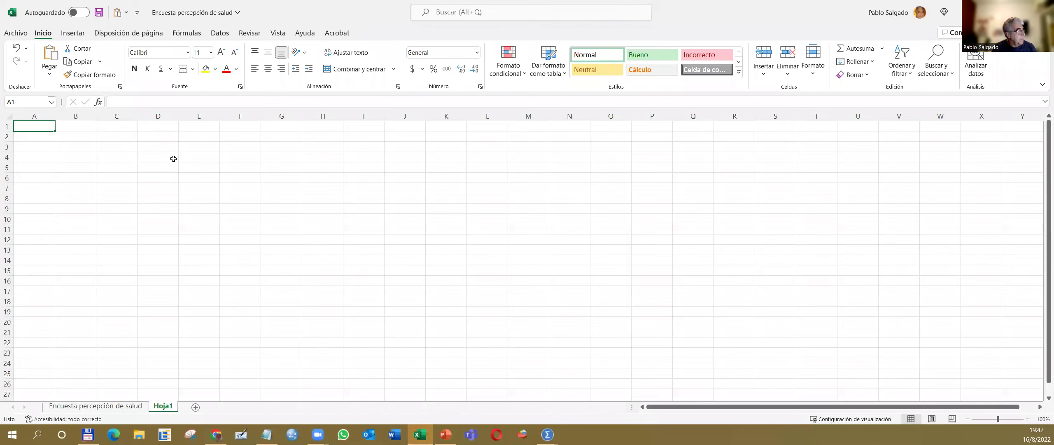
# Paste the split histogram onto Hoja1 as an Imagen (JPEG) via Pegado especial, nudged right.
pyautogui.click(50, 72)
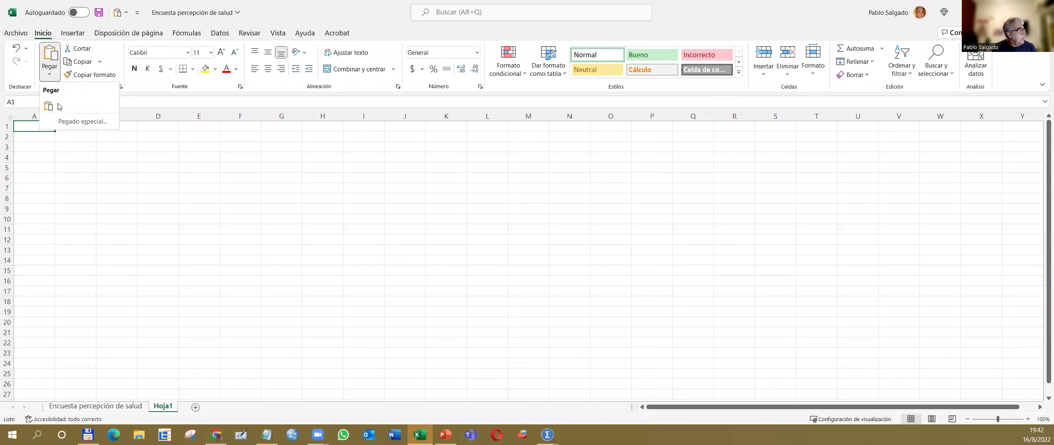
pyautogui.click(73, 121)
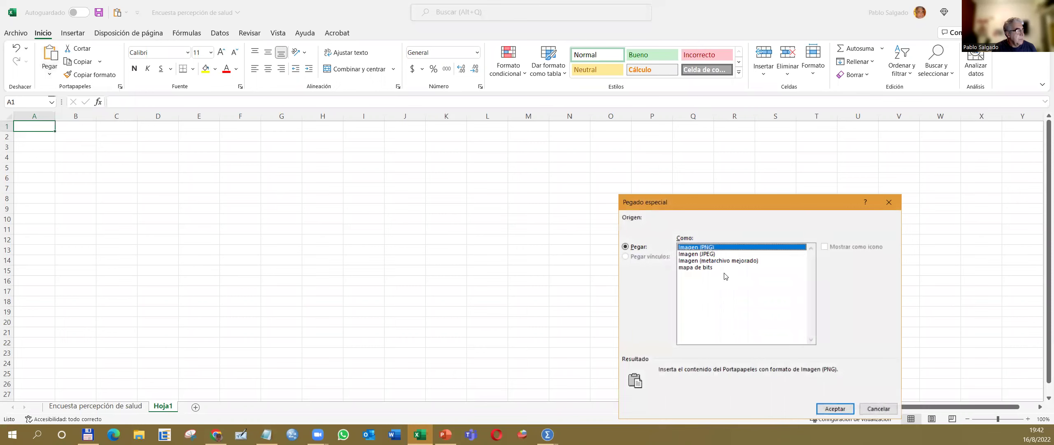
pyautogui.press('Down')
pyautogui.click(828, 408)
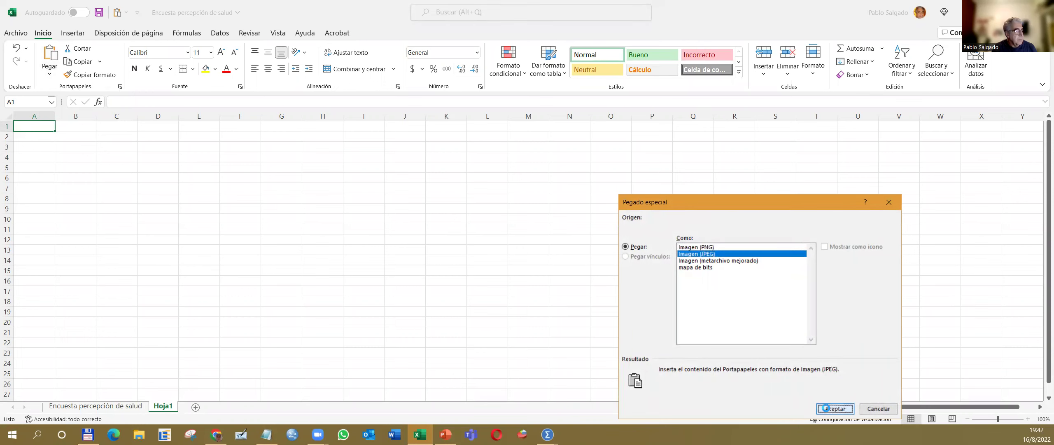
pyautogui.moveTo(343, 168); pyautogui.dragTo(395, 180)
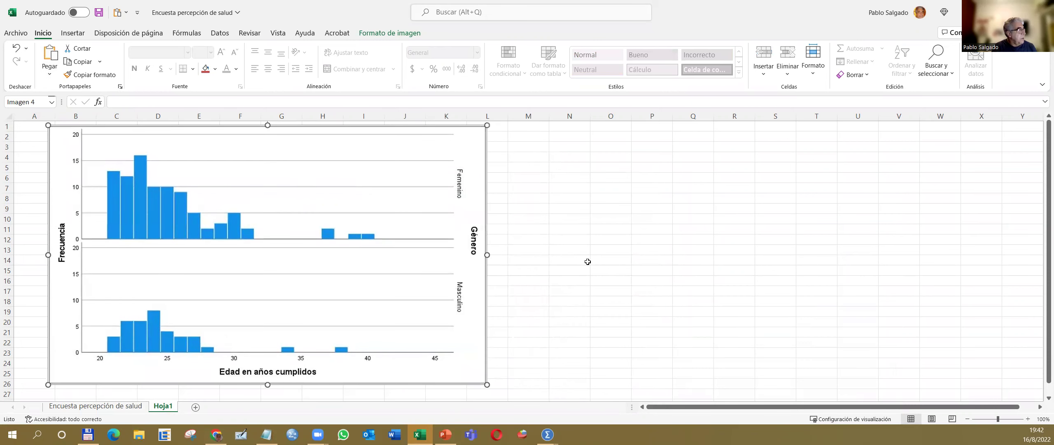
# Copy the age-by-Género box plot from the SPSS output.
pyautogui.hotkey('alt', 'Tab')
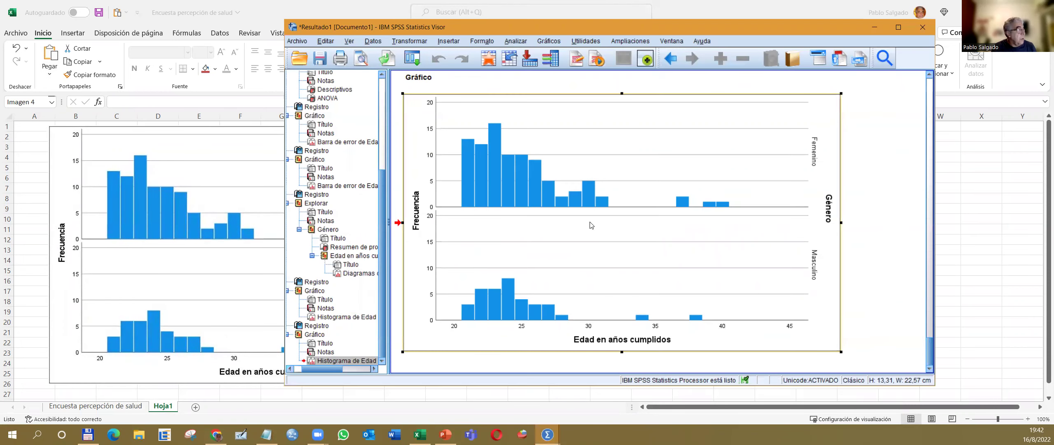
pyautogui.scroll(10, 509, 164)
pyautogui.scroll(8, 499, 169)
pyautogui.click(547, 223)
pyautogui.rightClick(624, 163)
pyautogui.click(640, 180)
pyautogui.hotkey('alt', 'Tab')
# Paste the box plot at cell M2 as a picture rather than an editable chart.
pyautogui.click(536, 138)
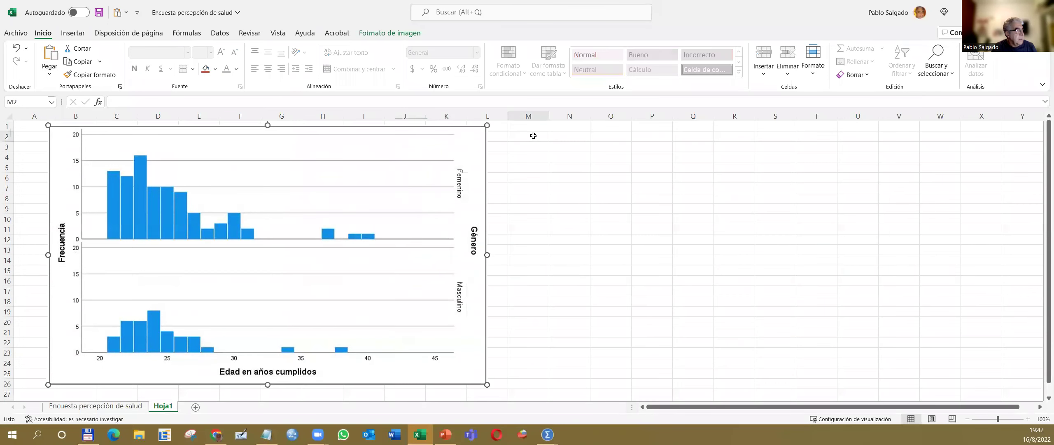
pyautogui.hotkey('ctrl', 'v')
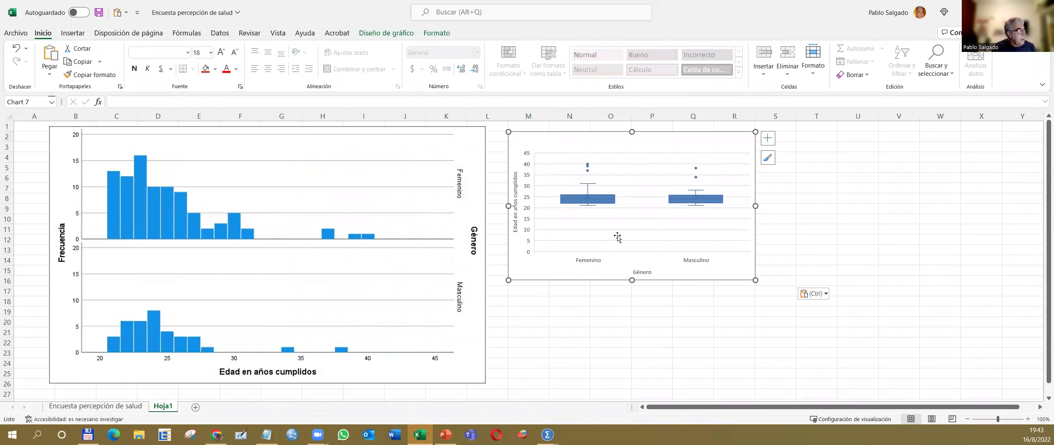
pyautogui.click(16, 48)
pyautogui.click(50, 75)
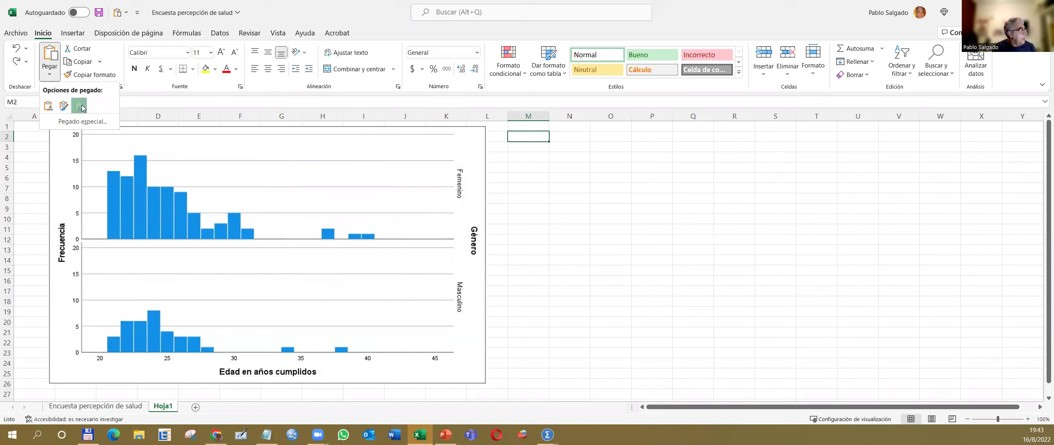
pyautogui.click(79, 107)
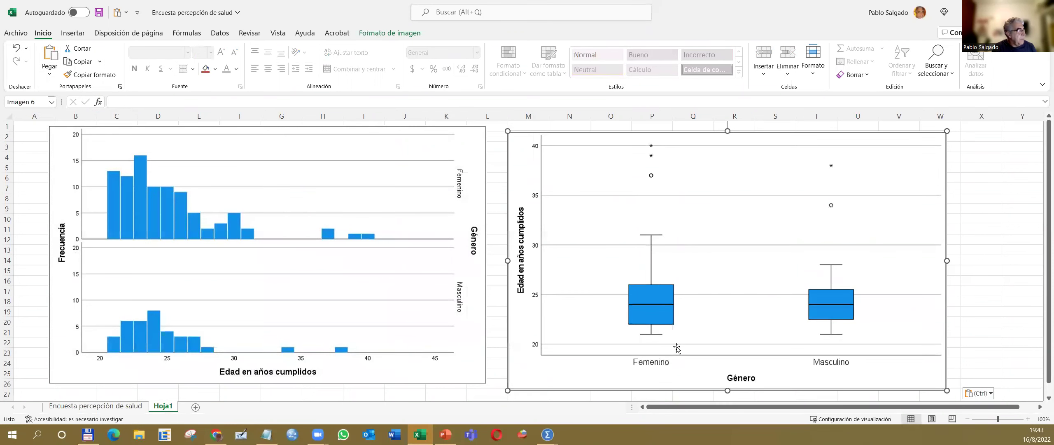
# Rotate the box plot picture 90° and arrange it beside the shifted histogram.
pyautogui.moveTo(719, 162); pyautogui.dragTo(717, 189)
pyautogui.moveTo(722, 141); pyautogui.dragTo(841, 281)
pyautogui.moveTo(729, 284); pyautogui.dragTo(656, 284)
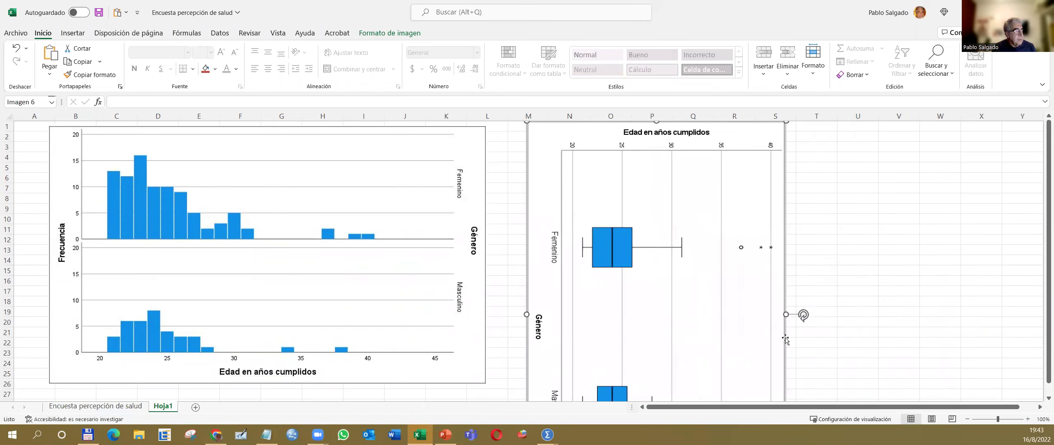
pyautogui.moveTo(408, 264); pyautogui.dragTo(430, 288)
pyautogui.scroll(-2, 813, 305)
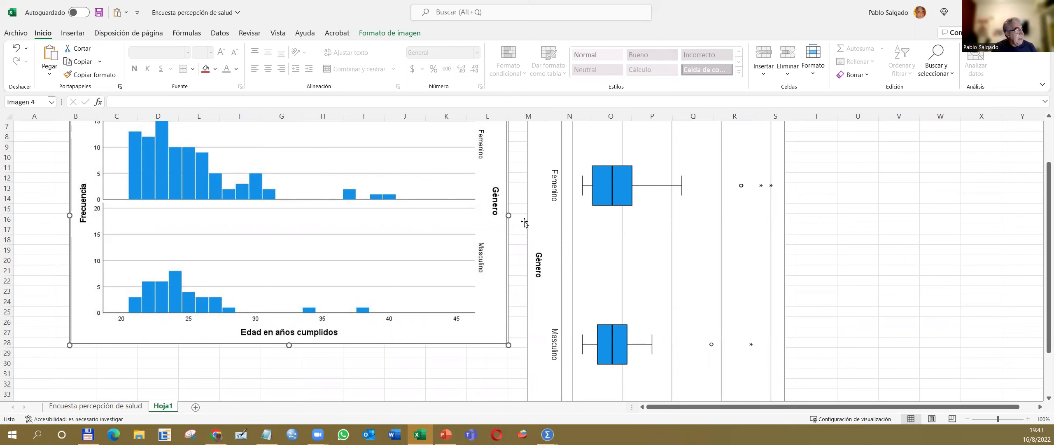
pyautogui.scroll(-3, 616, 329)
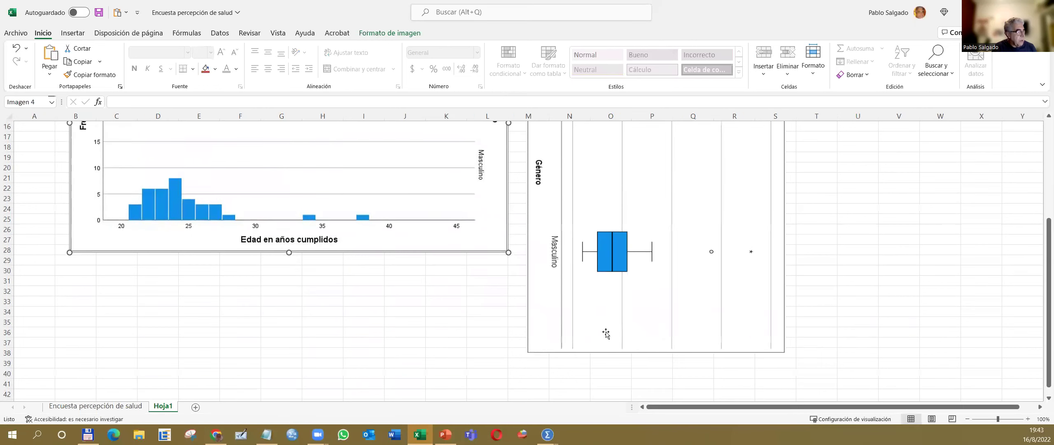
pyautogui.scroll(5, 609, 315)
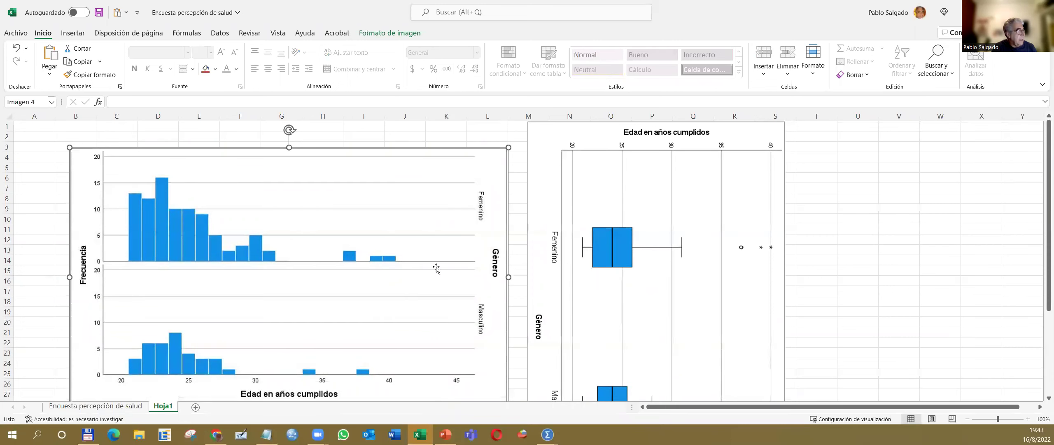
pyautogui.scroll(-2, 323, 241)
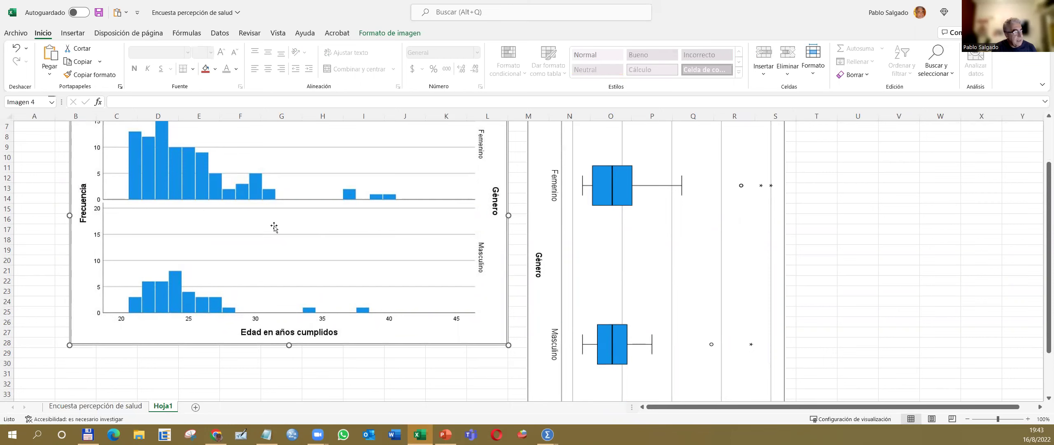
pyautogui.scroll(-2, 567, 257)
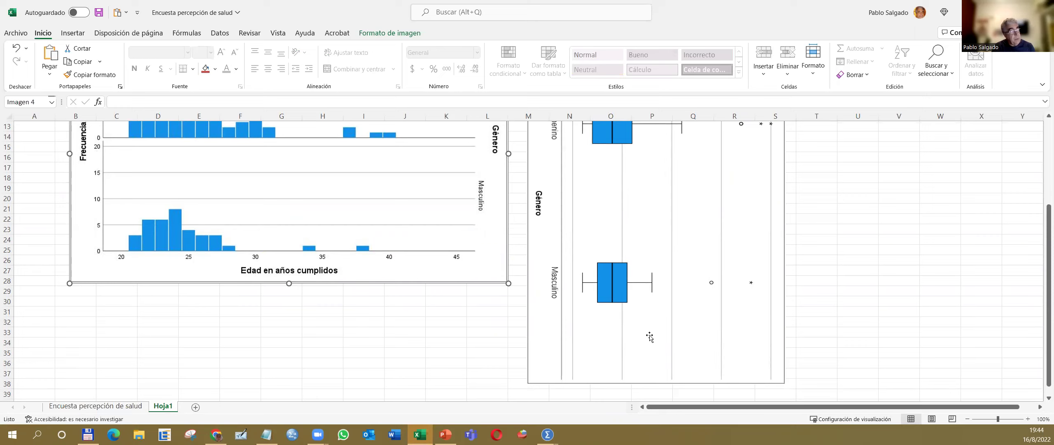
pyautogui.scroll(3, 650, 337)
pyautogui.scroll(1, 522, 328)
pyautogui.scroll(-4, 535, 288)
pyautogui.scroll(4, 543, 267)
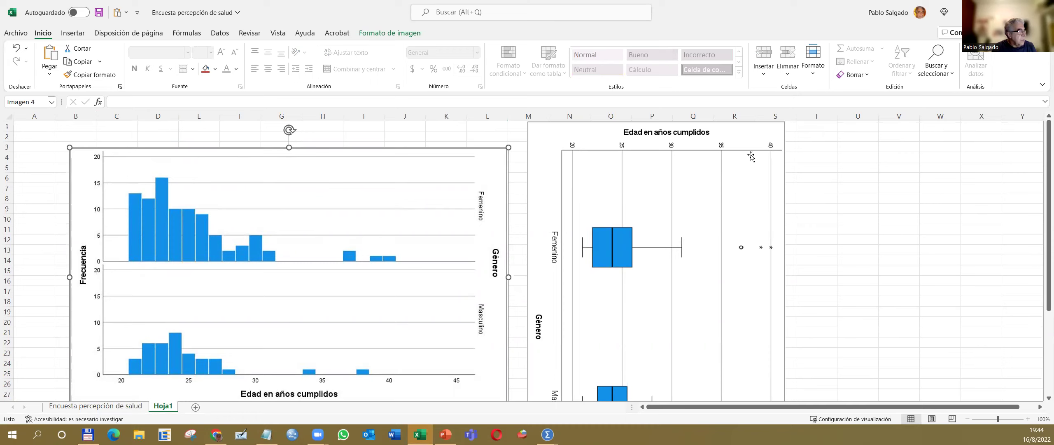
# Copy the 'Barra de error de Edad por Sexo' chart from the SPSS output.
pyautogui.hotkey('alt', 'Tab')
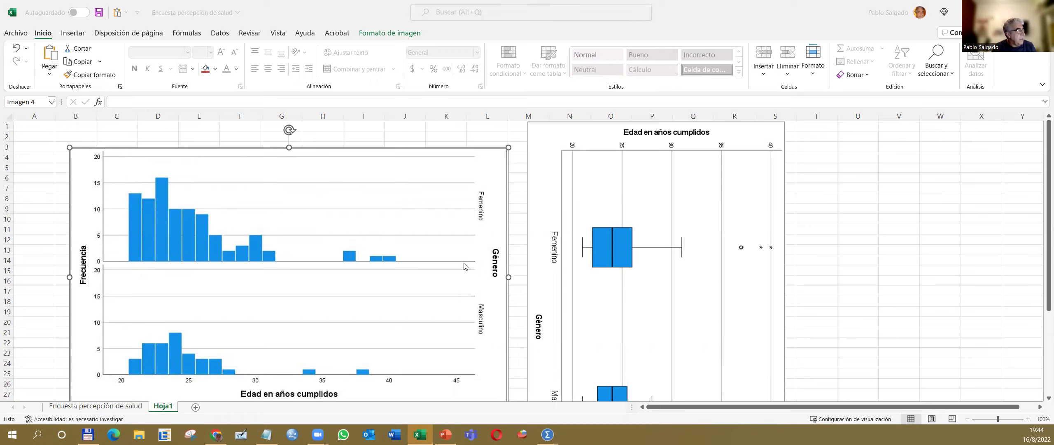
pyautogui.scroll(1, 327, 205)
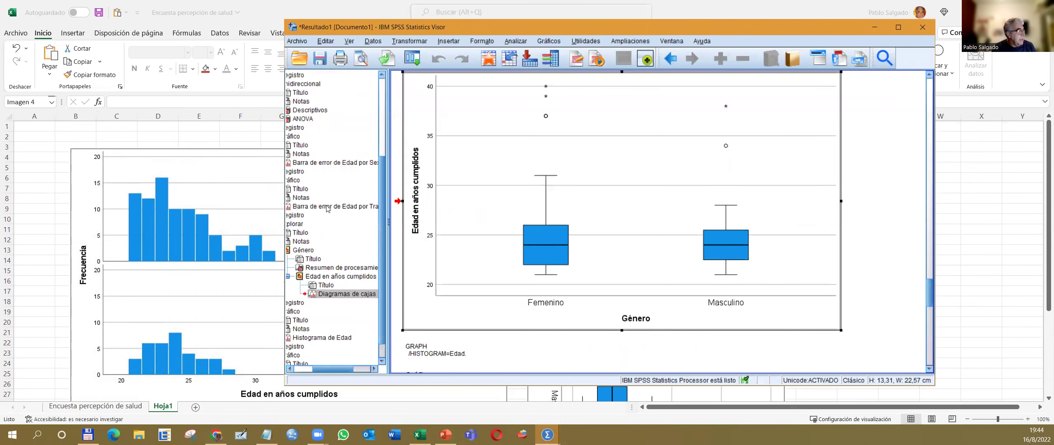
pyautogui.click(328, 207)
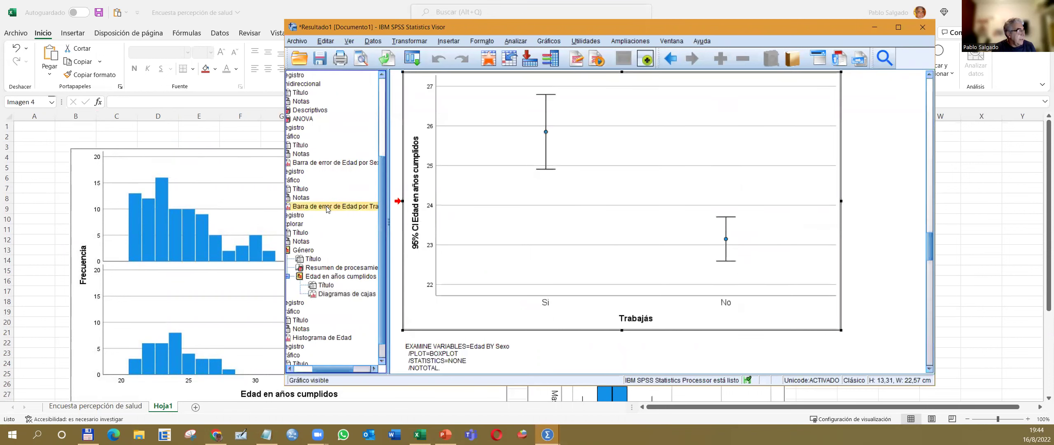
pyautogui.click(323, 164)
pyautogui.rightClick(618, 186)
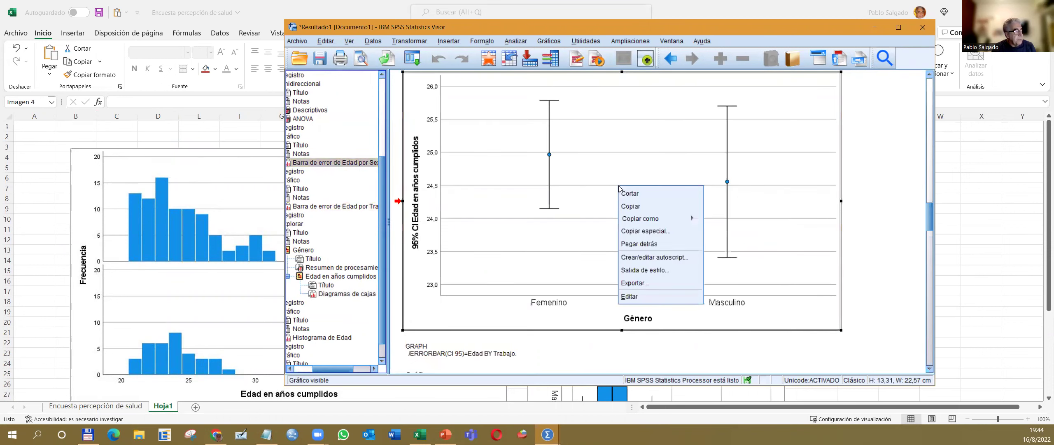
pyautogui.click(644, 205)
pyautogui.hotkey('alt', 'Tab')
# Paste the error-bar chart at T7, move it beside the box plot and rotate it 90°.
pyautogui.click(830, 195)
pyautogui.hotkey('ctrl', 'v')
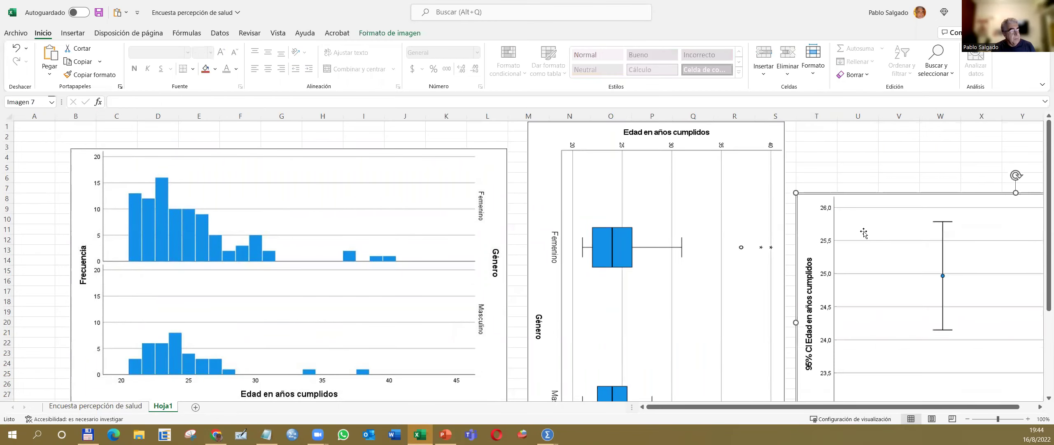
pyautogui.moveTo(1017, 176); pyautogui.dragTo(1032, 326)
pyautogui.moveTo(969, 226); pyautogui.dragTo(960, 262)
pyautogui.moveTo(977, 218); pyautogui.dragTo(880, 276)
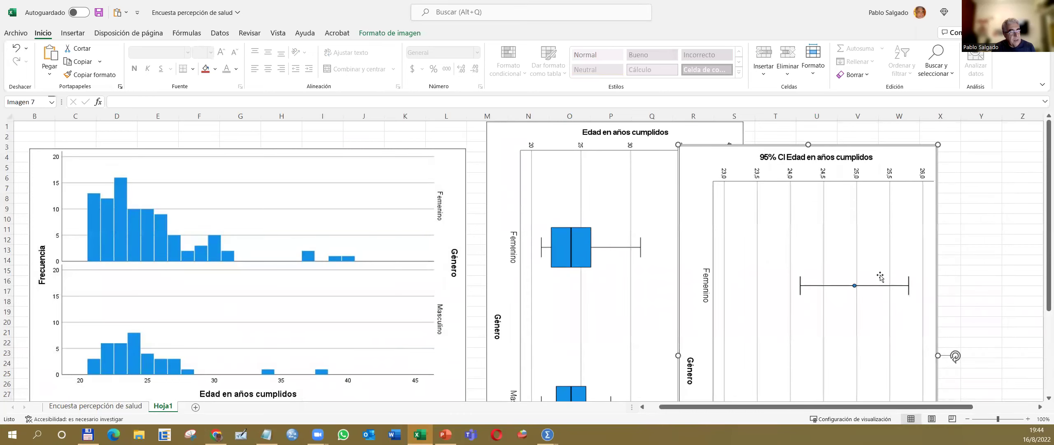
pyautogui.moveTo(955, 355); pyautogui.dragTo(954, 356)
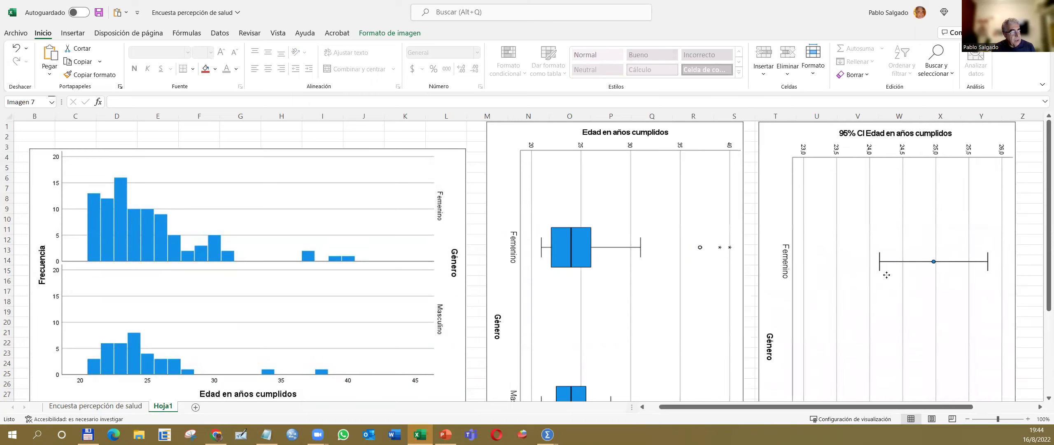
# Zoom the sheet out to 60% to see all three charts.
pyautogui.click(967, 419)
pyautogui.click(967, 419)
pyautogui.click(967, 419)
pyautogui.click(967, 418)
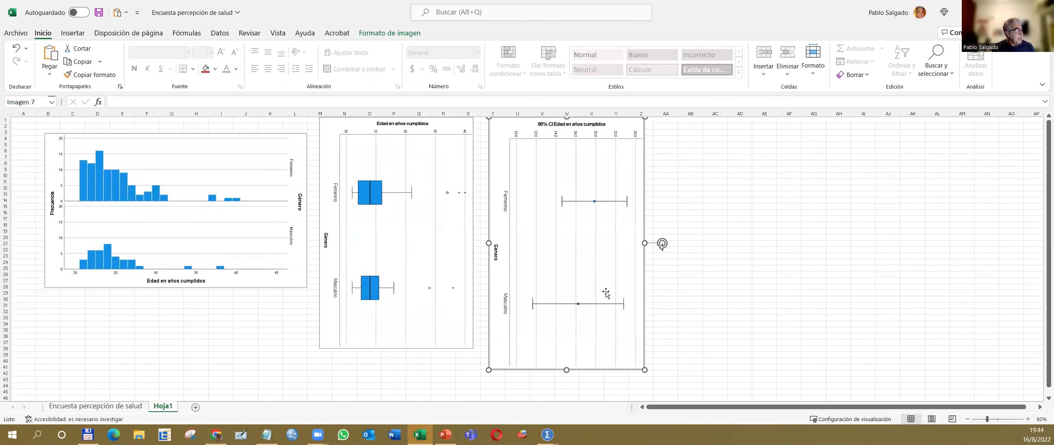
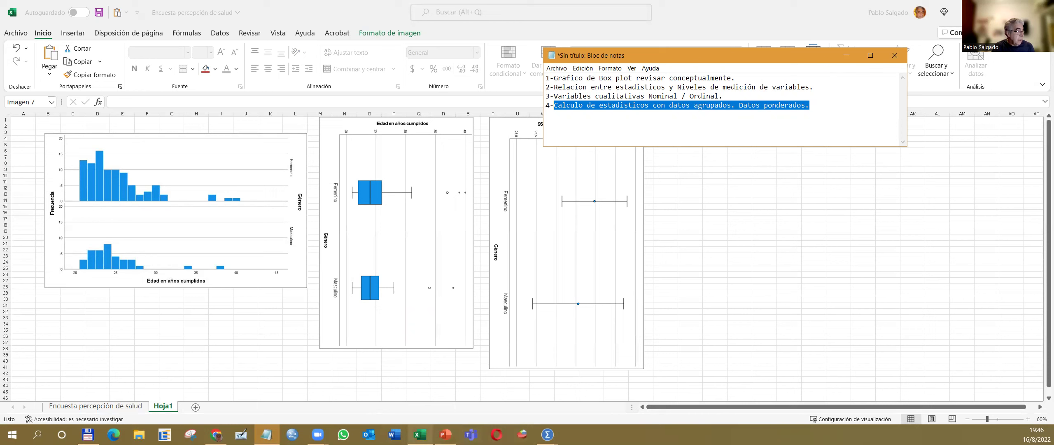
# From the Viewer, open the legacy Simple box plot dialog for groups of cases.
pyautogui.moveTo(547, 435)
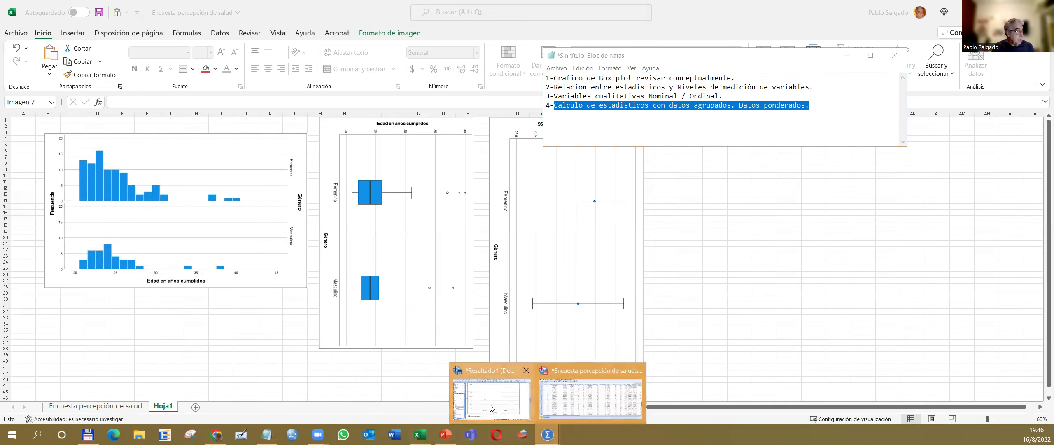
pyautogui.click(496, 397)
pyautogui.click(551, 41)
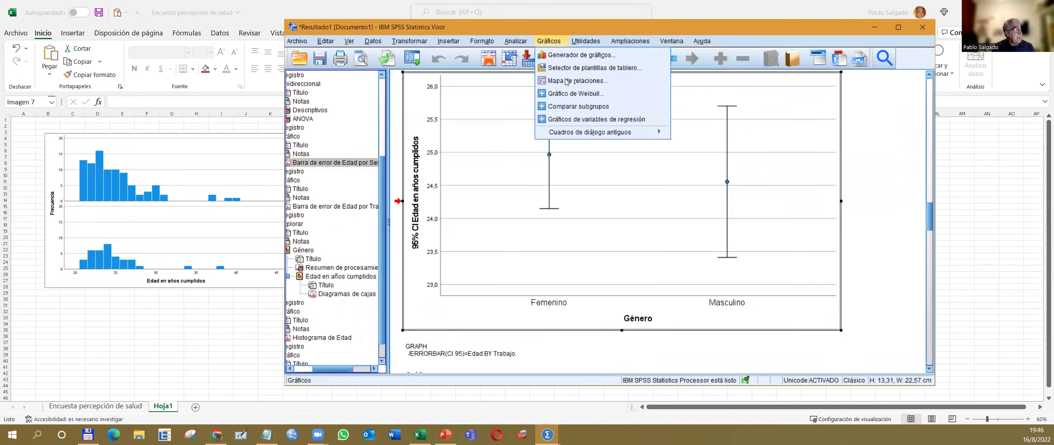
pyautogui.moveTo(593, 131)
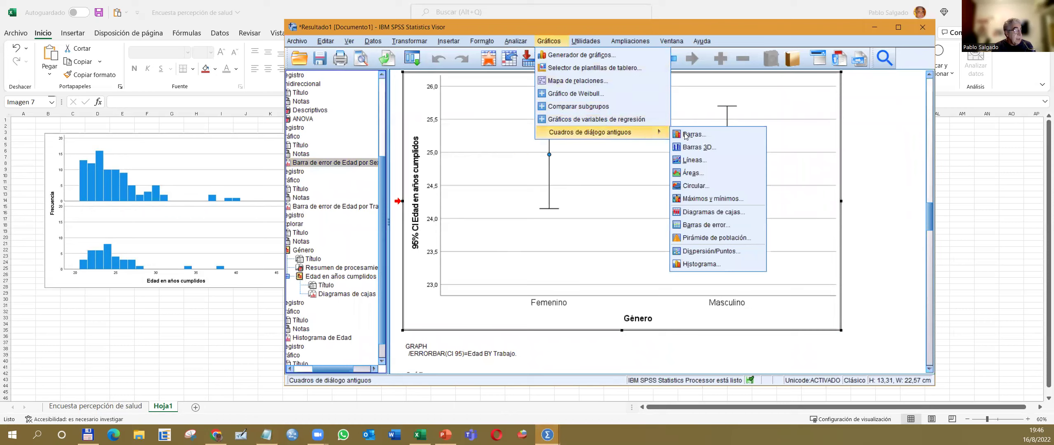
pyautogui.click(727, 212)
pyautogui.click(578, 260)
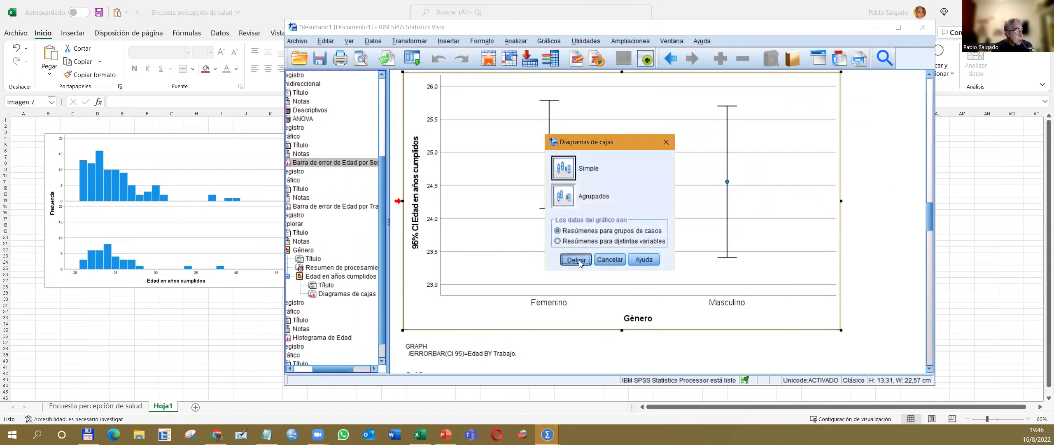
# Replace Género with Trabajás on the category axis and generate the age box plot.
pyautogui.click(481, 91)
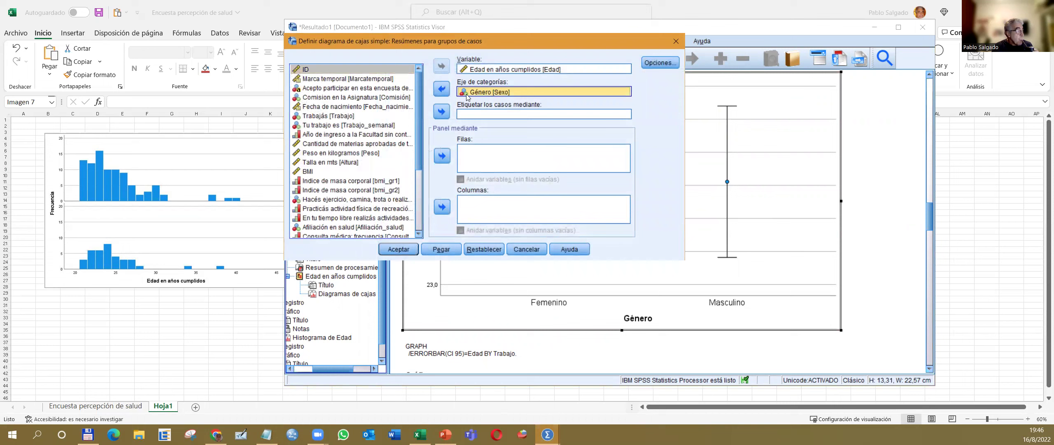
pyautogui.click(441, 89)
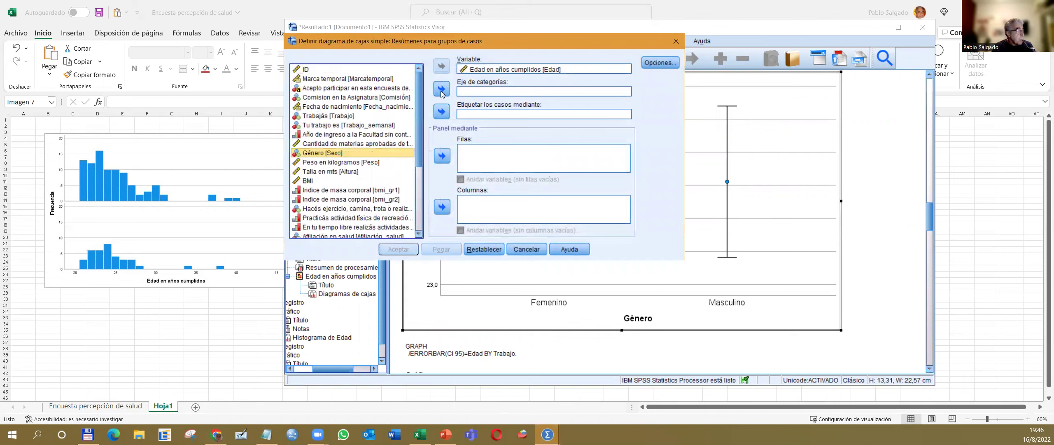
pyautogui.click(329, 115)
pyautogui.click(442, 111)
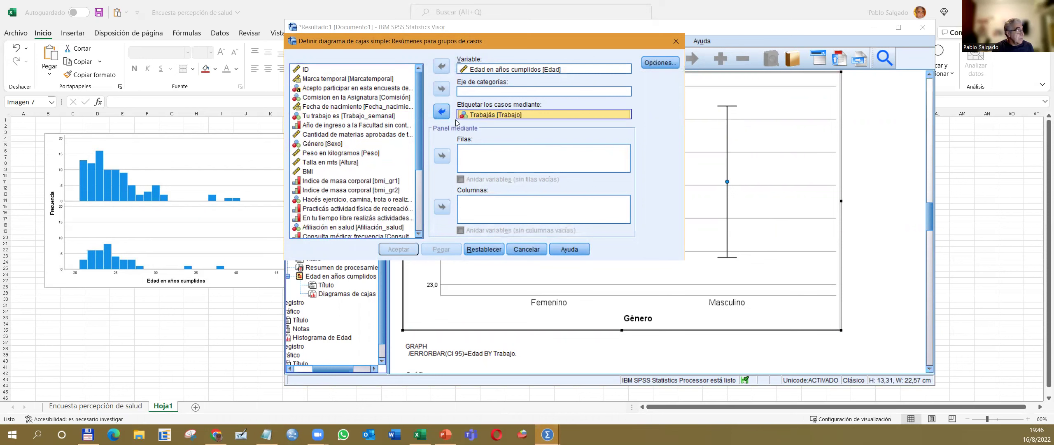
pyautogui.click(441, 111)
pyautogui.click(441, 88)
pyautogui.click(399, 249)
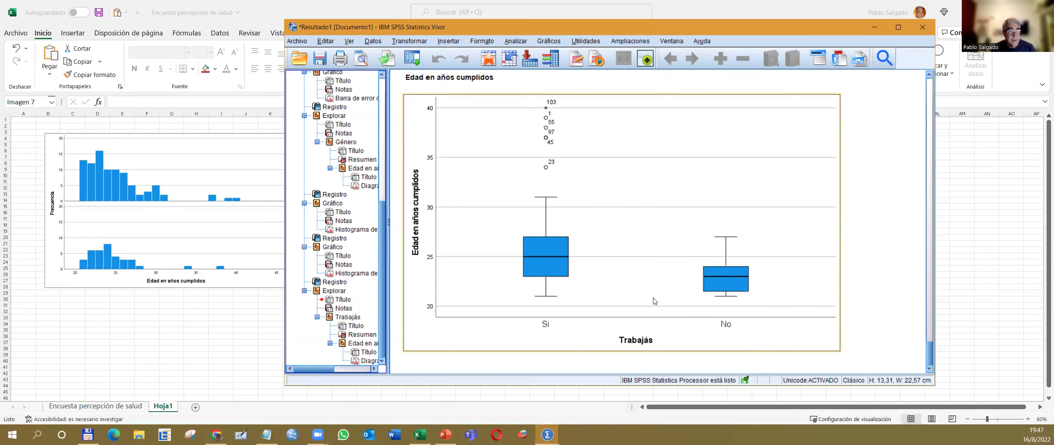
# Create an age histogram with rows paneled by Trabajás instead of Género, then minimize the Viewer.
pyautogui.click(543, 41)
pyautogui.moveTo(592, 133)
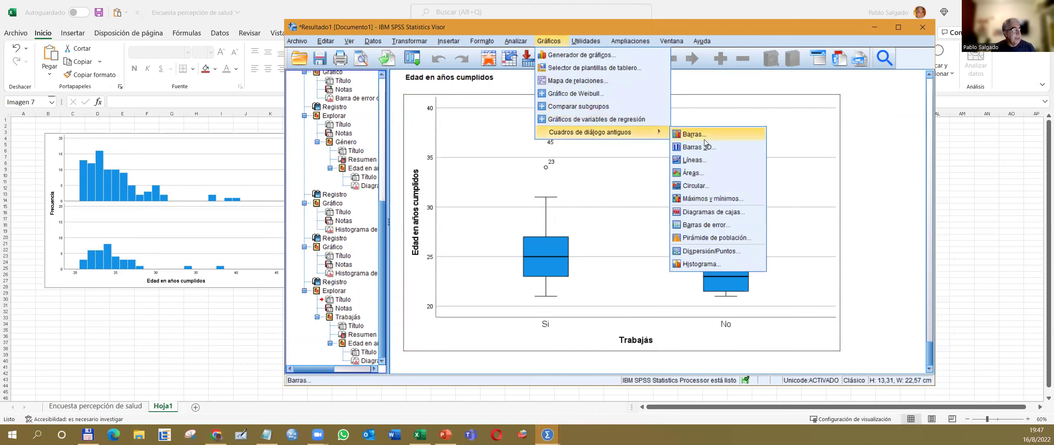
pyautogui.click(718, 264)
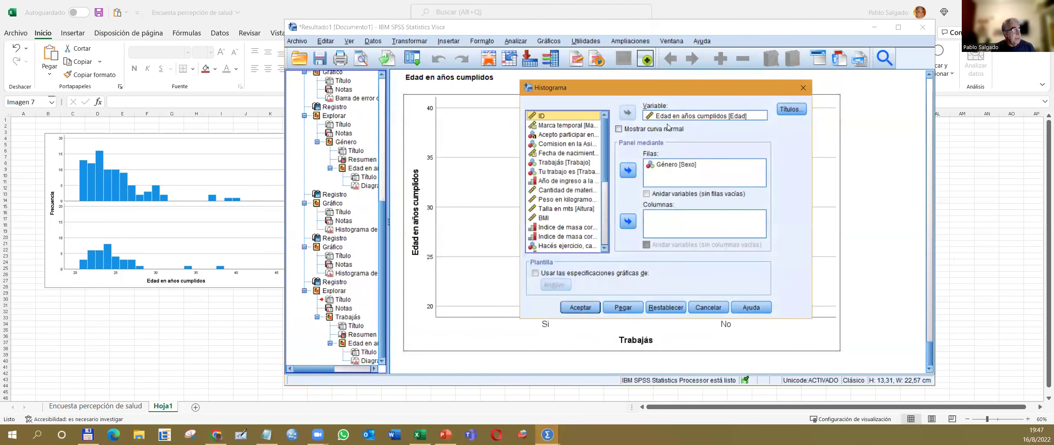
pyautogui.click(669, 165)
pyautogui.click(628, 170)
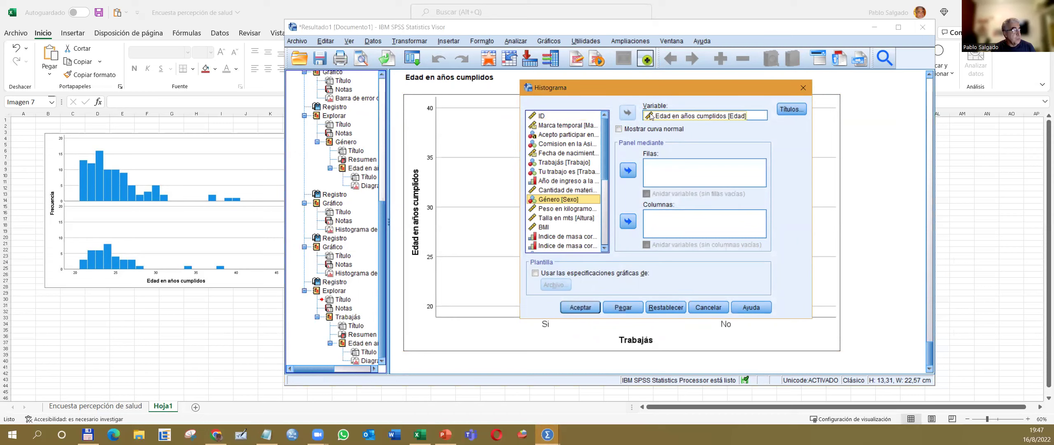
pyautogui.click(581, 163)
pyautogui.click(626, 173)
pyautogui.click(580, 307)
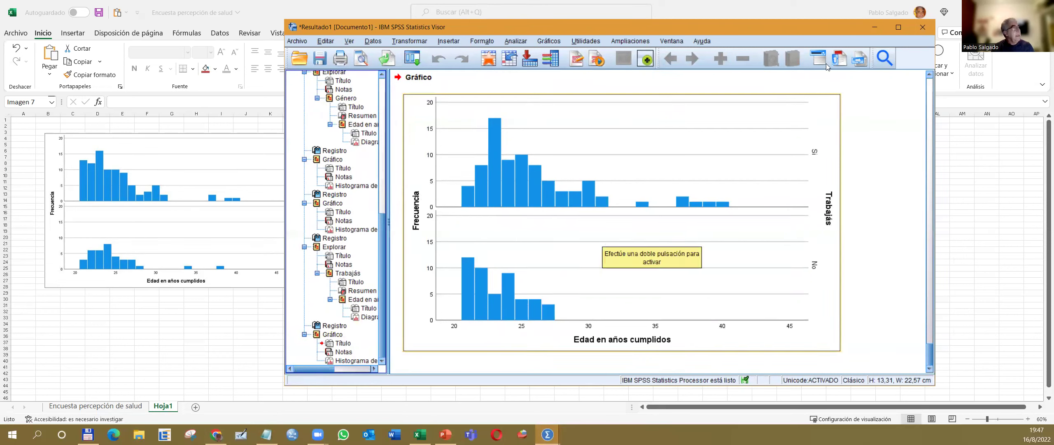
pyautogui.click(875, 27)
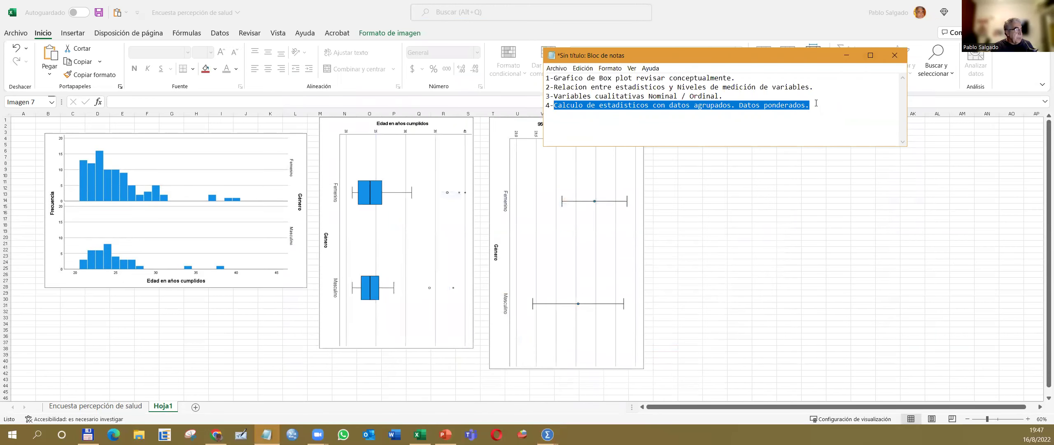
# Deselect the fourth Notepad line and switch to the Encuesta percepción de salud.sav Data Editor.
pyautogui.click(816, 103)
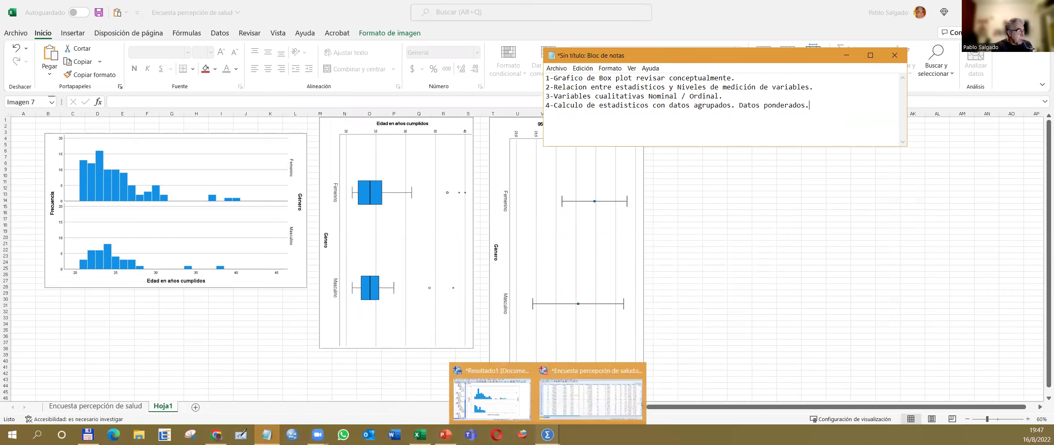
pyautogui.click(548, 435)
pyautogui.click(575, 400)
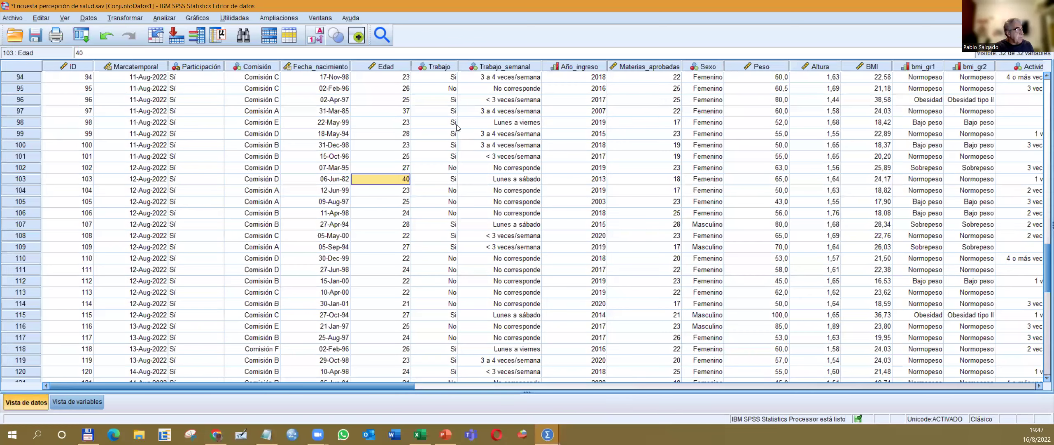
# Select the Trabajo and Trabajo_semanal columns and open the Frecuencias dialog.
pyautogui.click(440, 66)
pyautogui.click(502, 67)
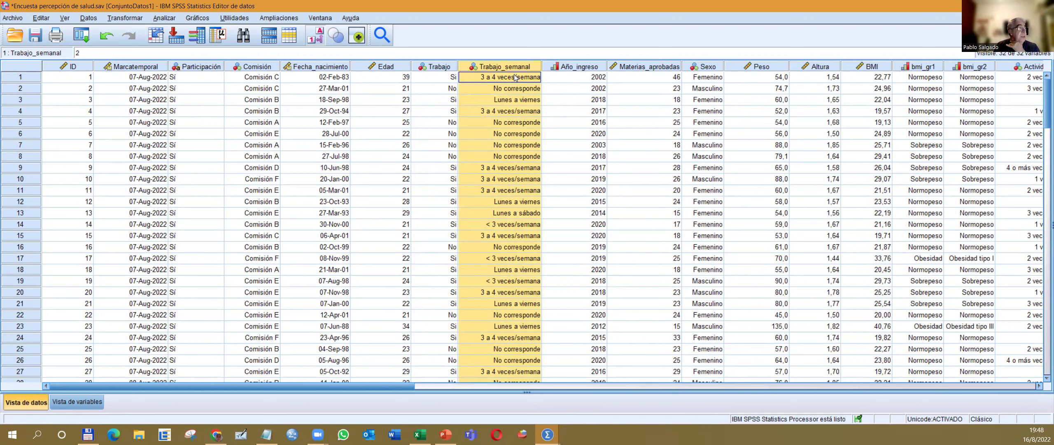
pyautogui.click(164, 17)
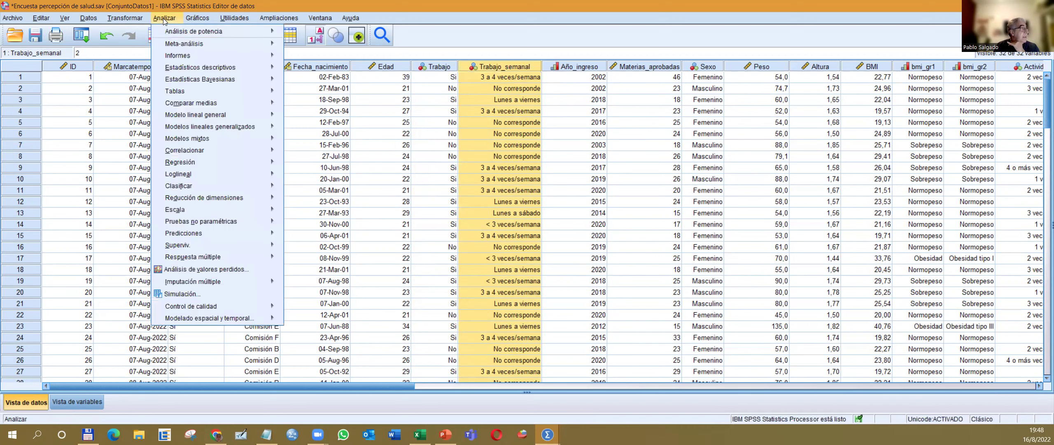
pyautogui.moveTo(202, 69)
pyautogui.click(302, 69)
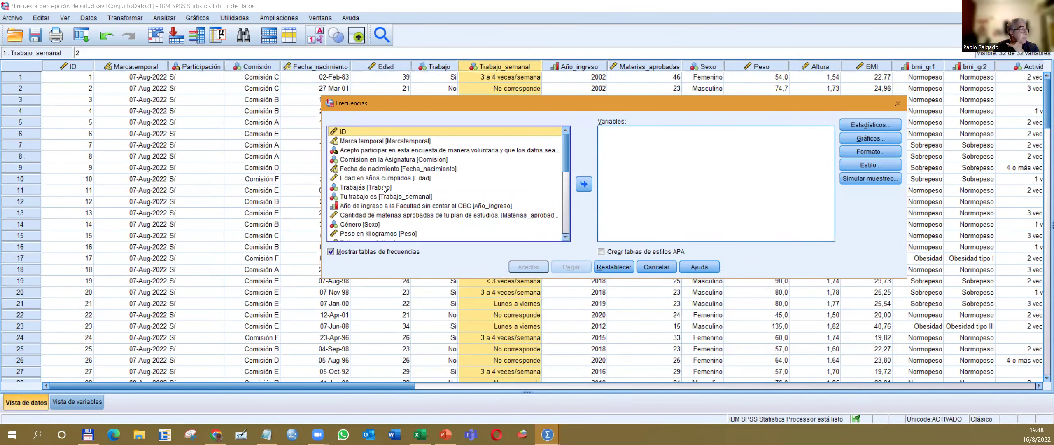
# Try Trabajás, then set Tu trabajo es [Trabajo_semanal] as the variable and run the frequencies.
pyautogui.click(459, 188)
pyautogui.click(583, 185)
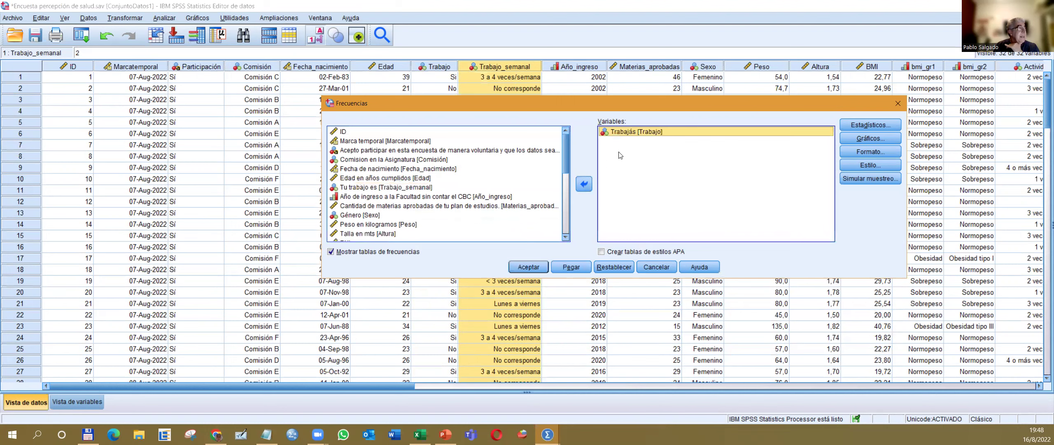
pyautogui.click(584, 184)
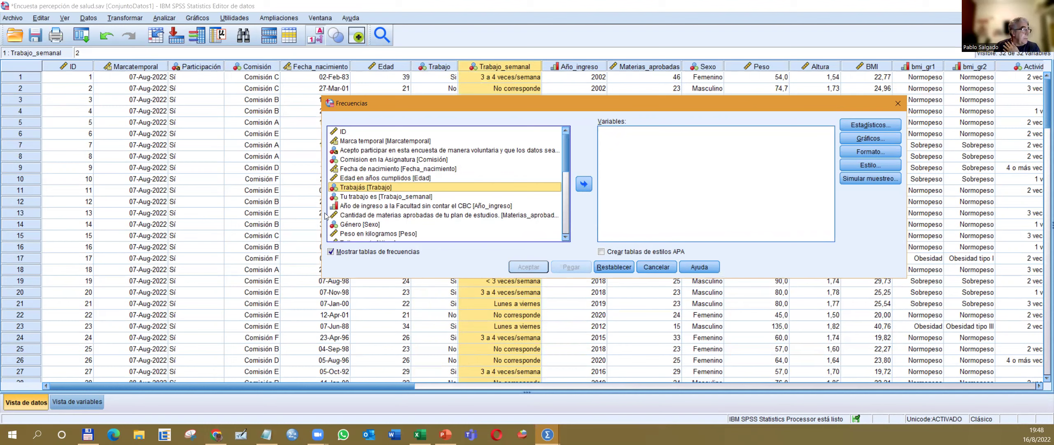
pyautogui.click(359, 197)
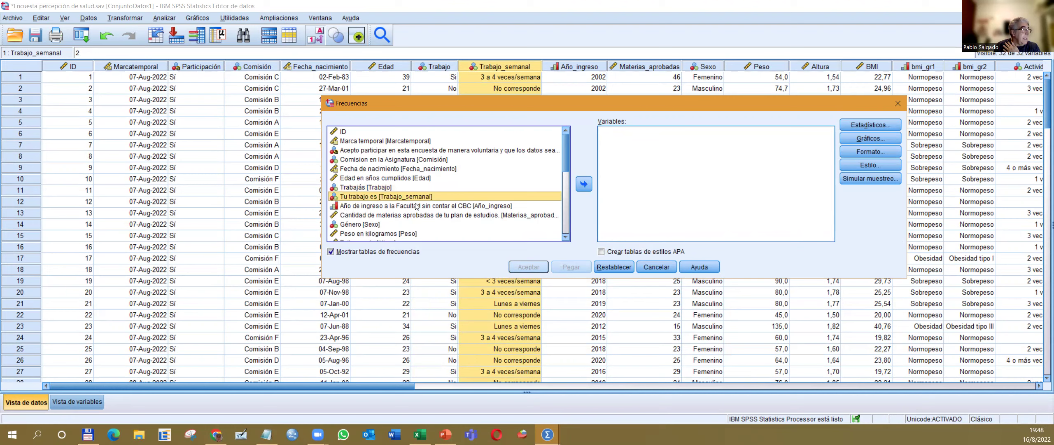
pyautogui.click(584, 184)
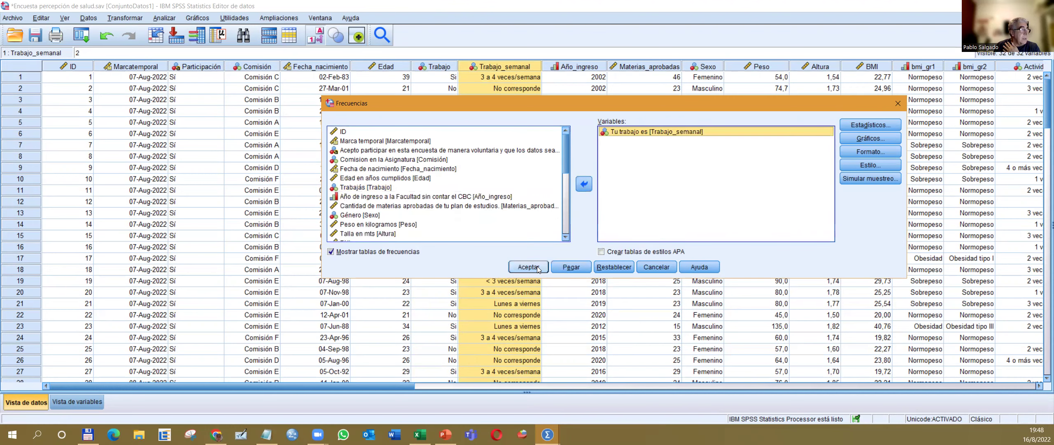
pyautogui.click(528, 267)
# Select the Tu trabajo es frequency table, then bring the survey Data Editor forward.
pyautogui.click(468, 257)
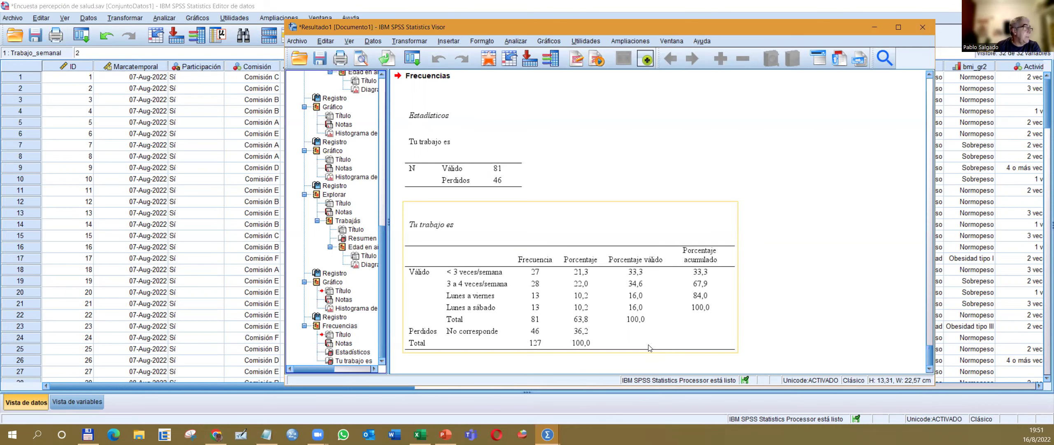
pyautogui.click(288, 5)
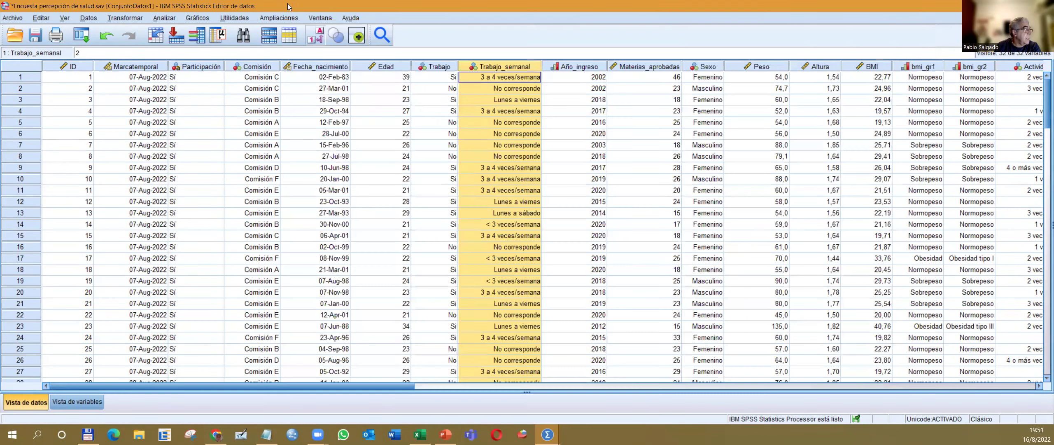
# Review the Trabajo_semanal value labels in Variable View, then open the Analizar menu.
pyautogui.doubleClick(525, 65)
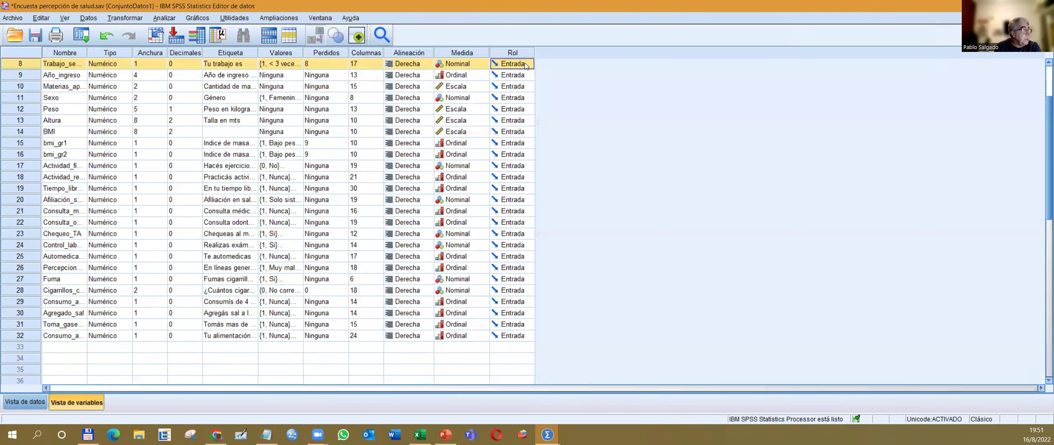
pyautogui.doubleClick(299, 65)
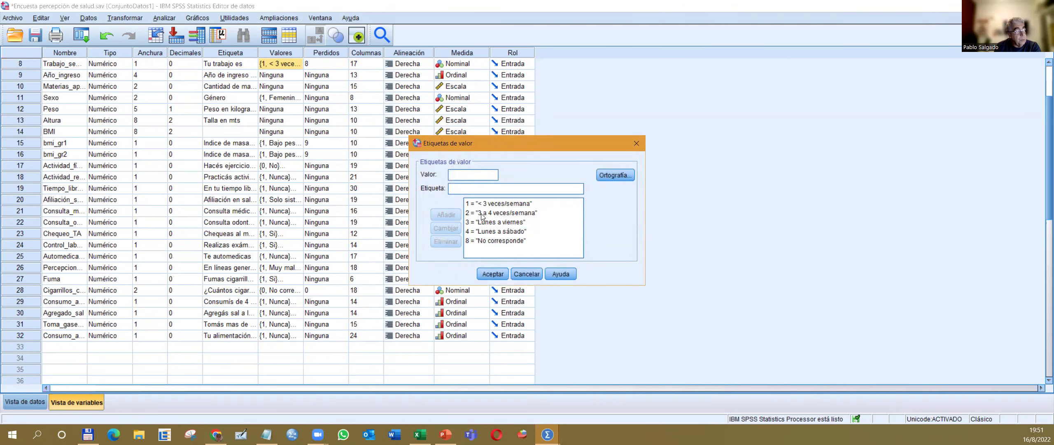
pyautogui.click(484, 233)
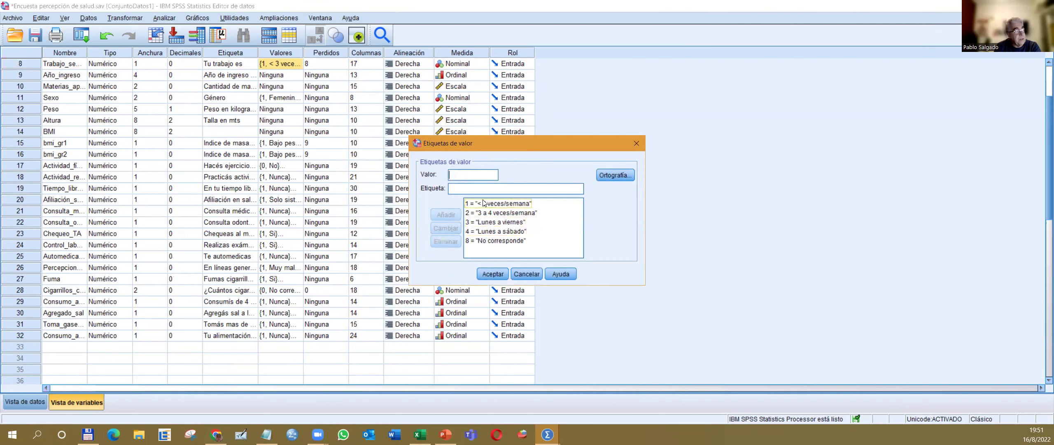
pyautogui.click(489, 213)
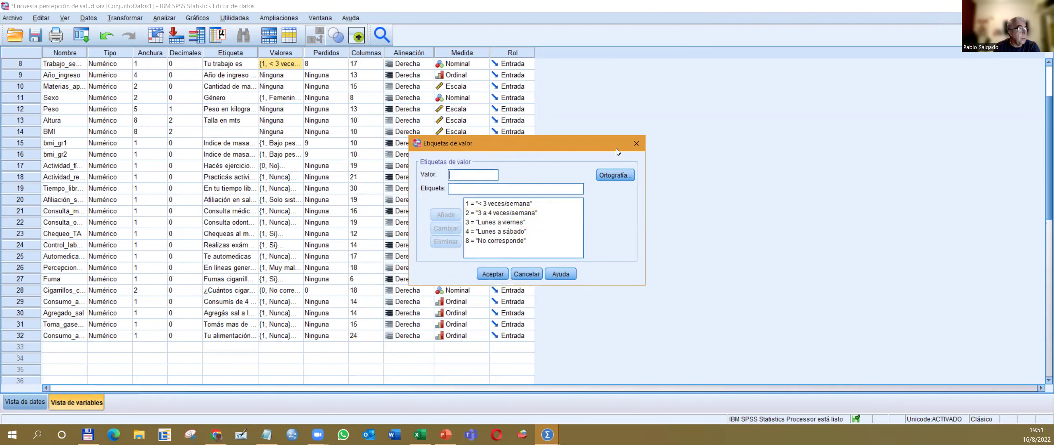
pyautogui.click(636, 141)
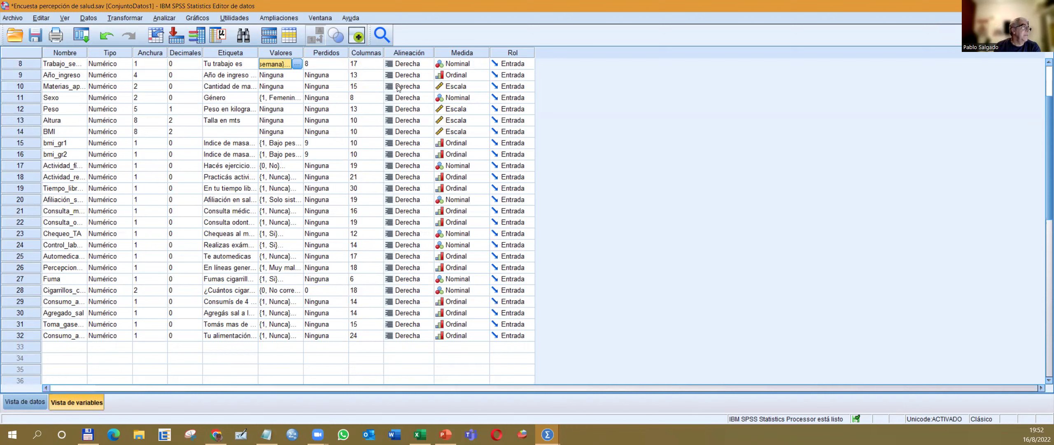
pyautogui.click(165, 18)
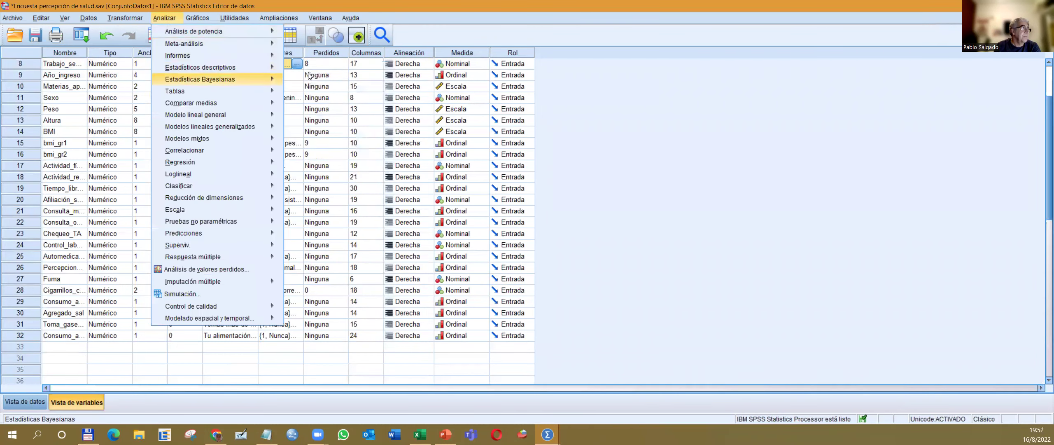
# Open Frecuencias and remove the previously chosen variable from the list.
pyautogui.moveTo(261, 67)
pyautogui.click(358, 68)
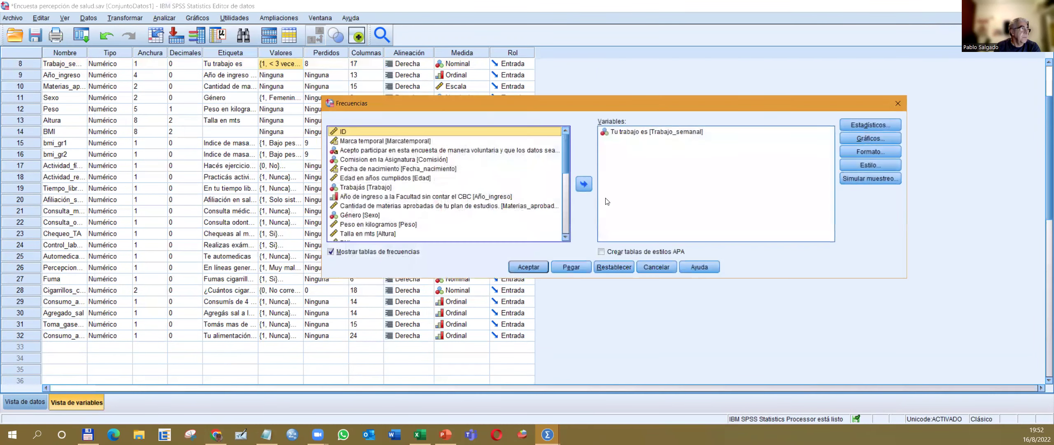
pyautogui.click(638, 132)
pyautogui.click(583, 184)
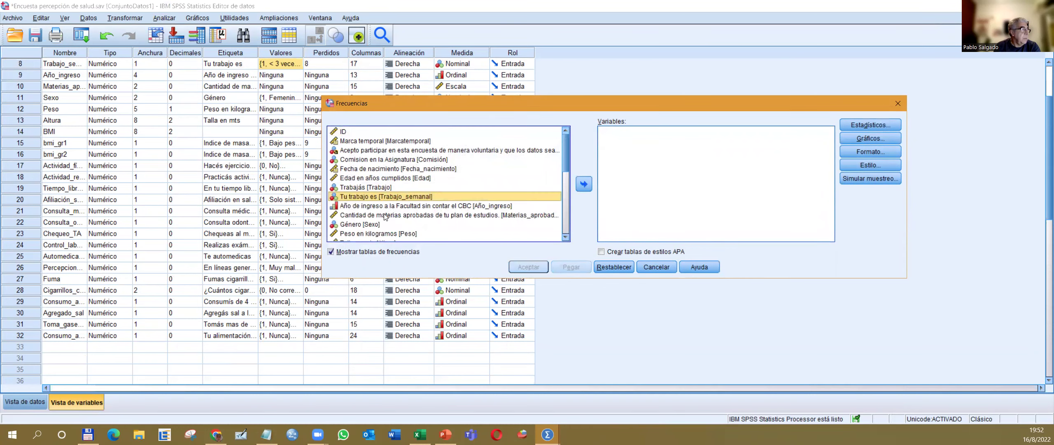
# Run frequencies for Tu trabajo es and copy the resulting table.
pyautogui.scroll(-2, 385, 217)
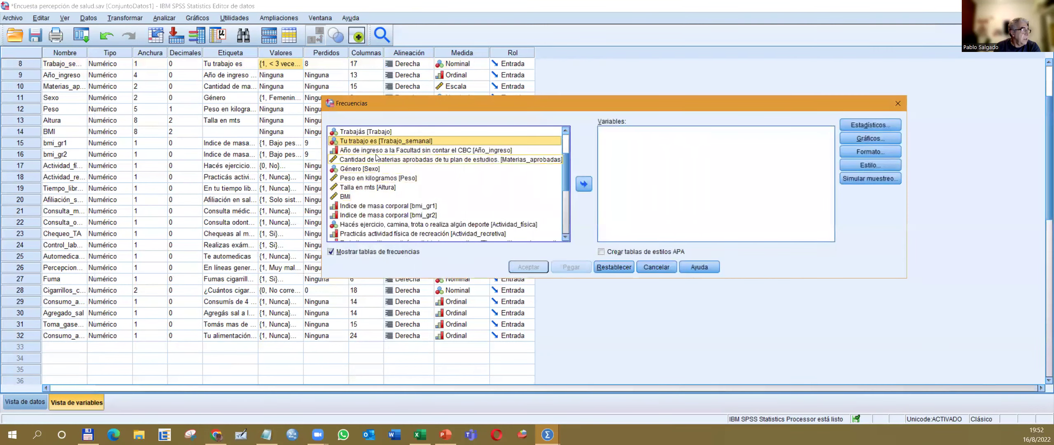
pyautogui.scroll(2, 379, 168)
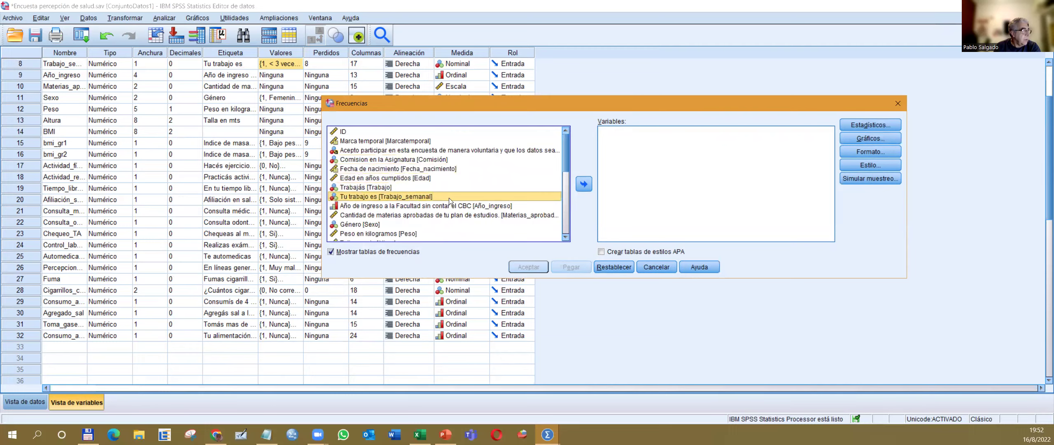
pyautogui.click(583, 185)
pyautogui.click(528, 267)
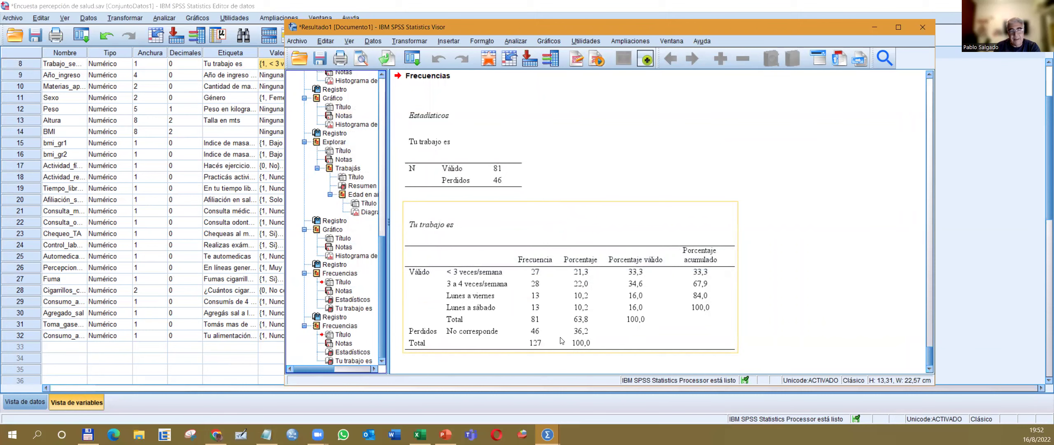
pyautogui.rightClick(573, 293)
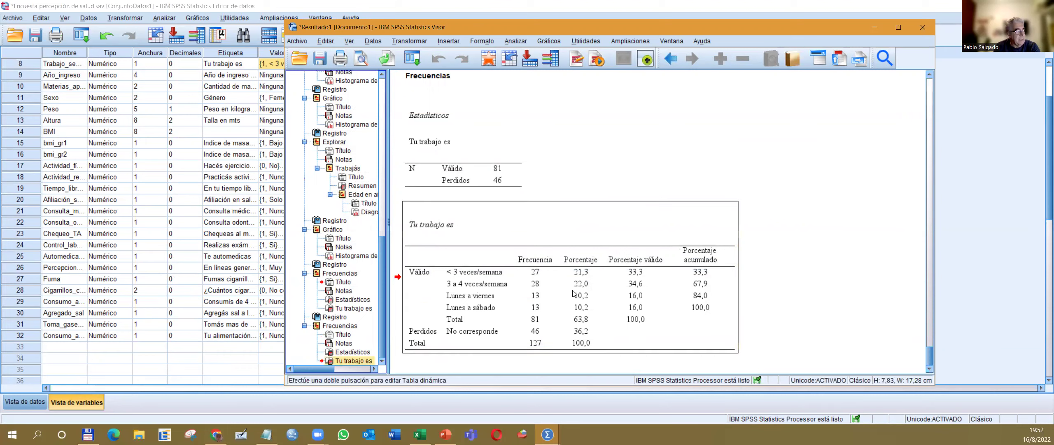
pyautogui.click(595, 310)
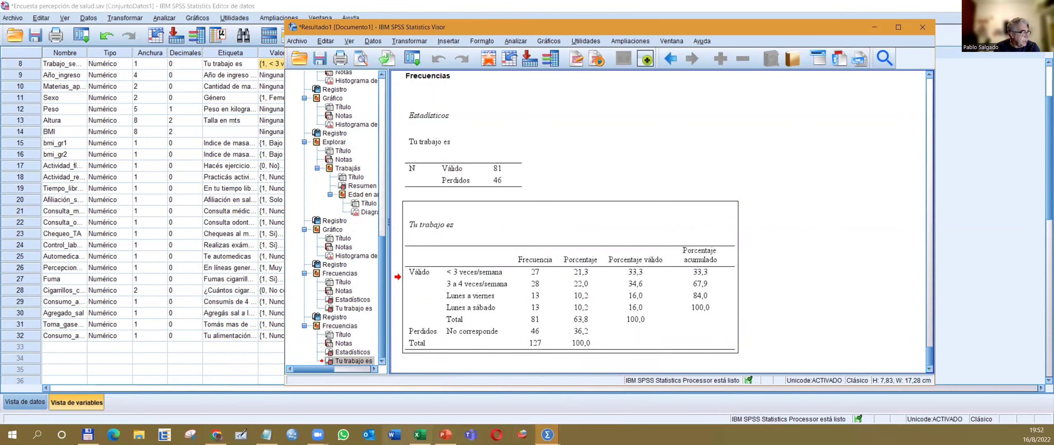
# Paste the frequency table at A1 of a new Excel sheet and widen column B.
pyautogui.click(419, 434)
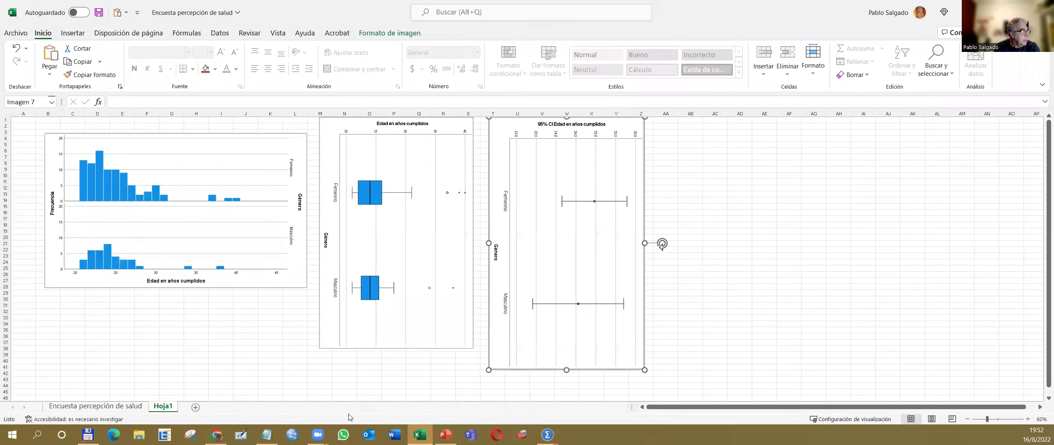
pyautogui.click(193, 406)
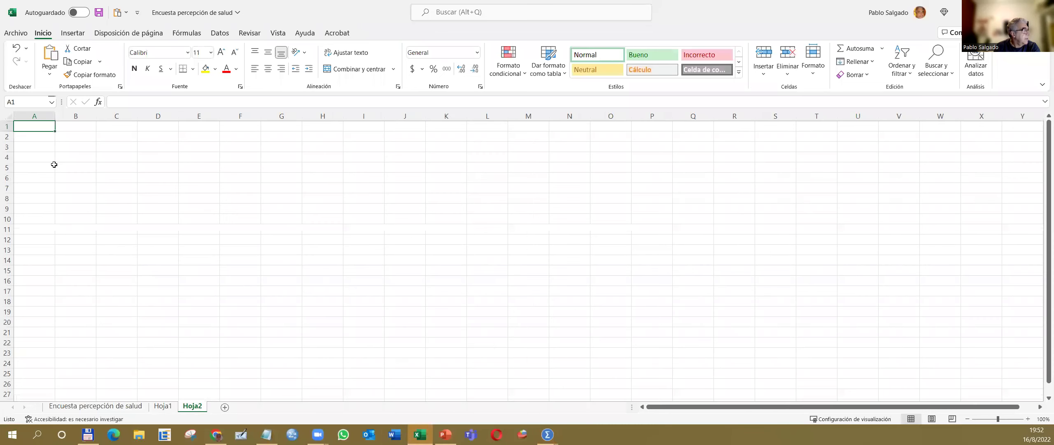
pyautogui.click(46, 55)
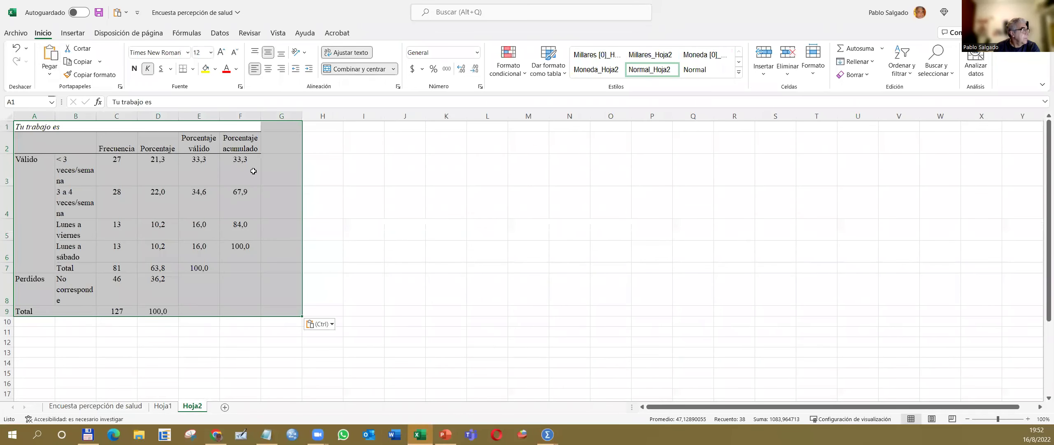
pyautogui.moveTo(96, 115); pyautogui.dragTo(184, 117)
# Apply Bottom Align and then Middle Align to the whole worksheet.
pyautogui.click(12, 118)
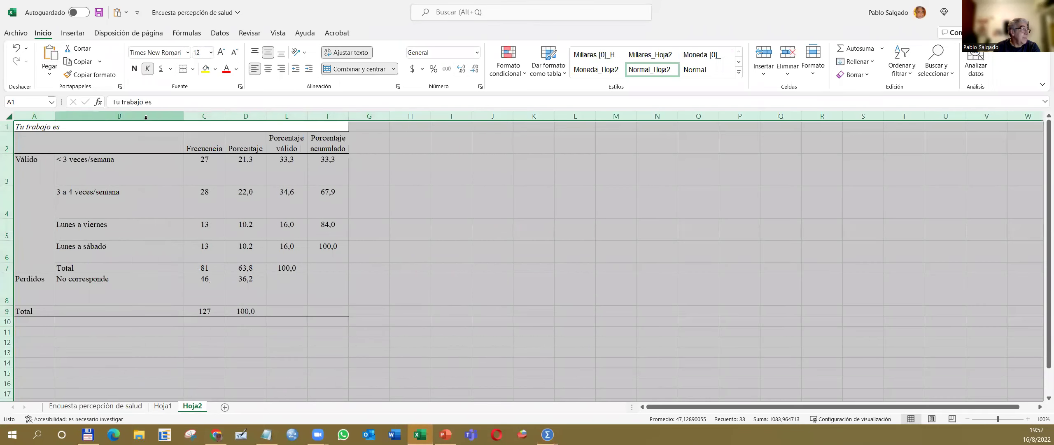
pyautogui.click(264, 54)
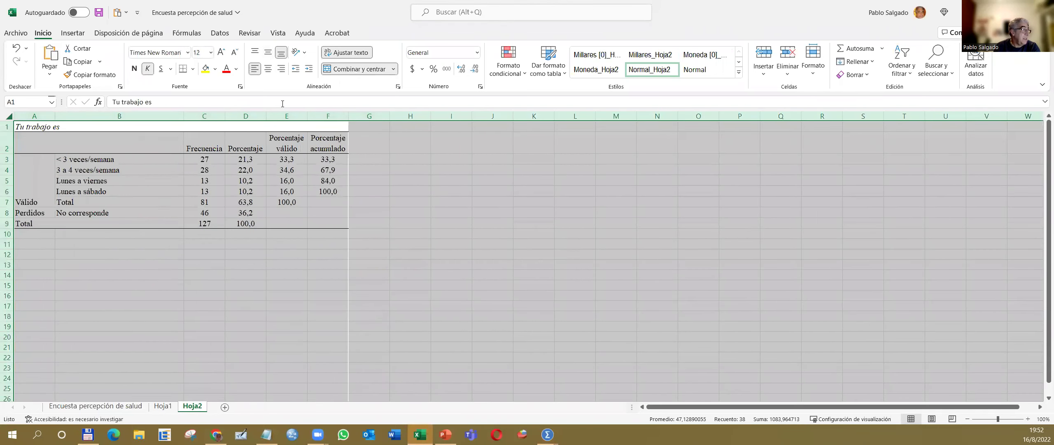
pyautogui.click(461, 223)
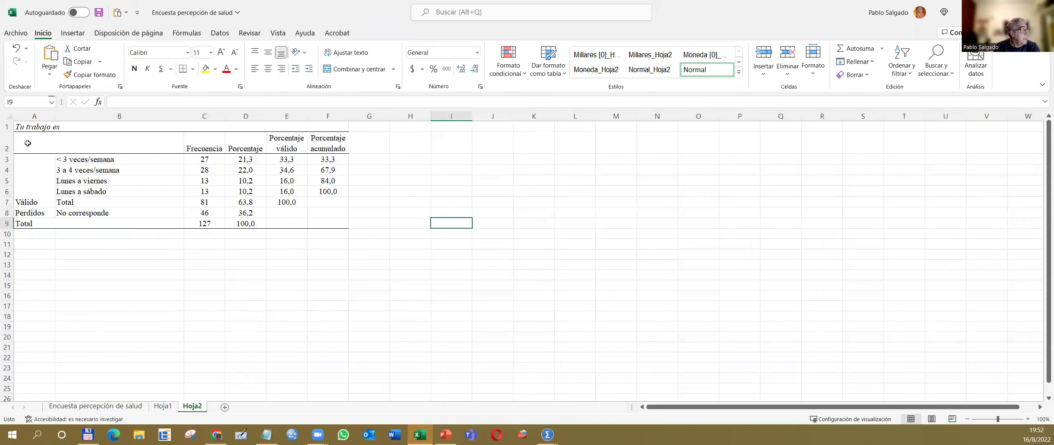
pyautogui.click(10, 117)
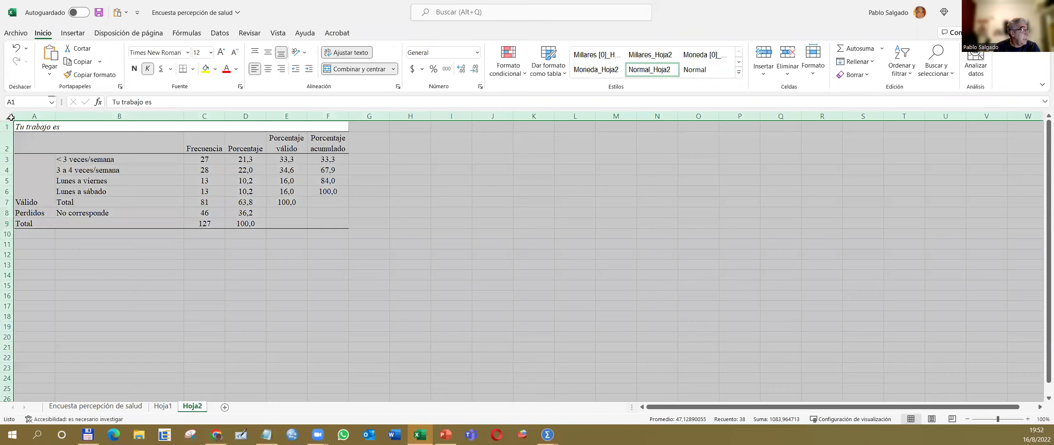
pyautogui.click(270, 54)
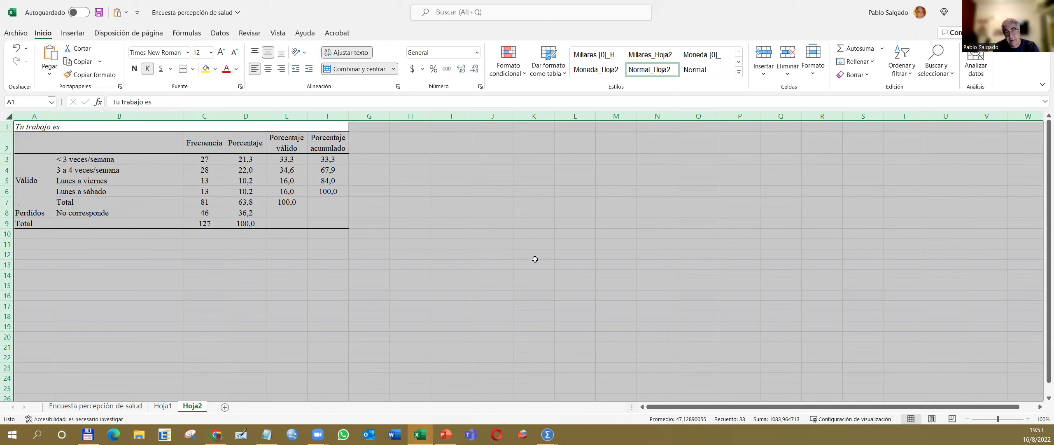
pyautogui.click(405, 296)
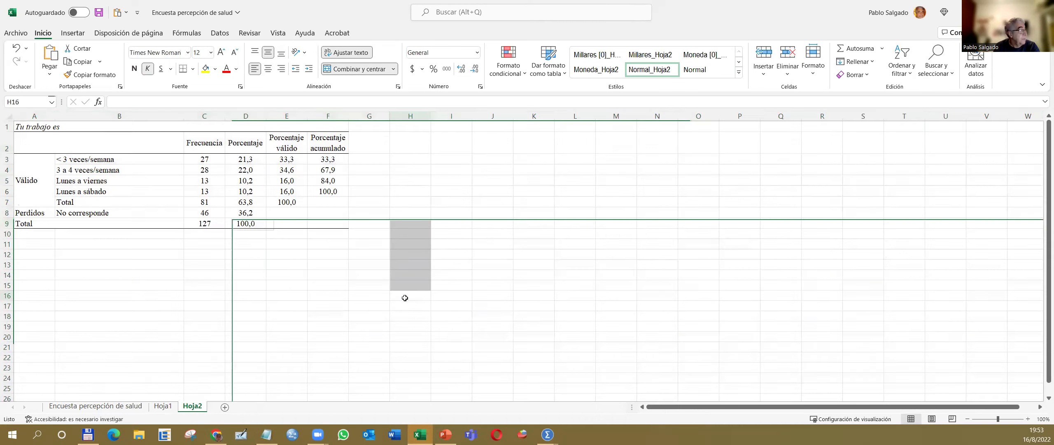
pyautogui.moveTo(209, 158); pyautogui.dragTo(208, 192)
pyautogui.click(212, 146)
pyautogui.click(208, 205)
pyautogui.moveTo(252, 160); pyautogui.dragTo(249, 213)
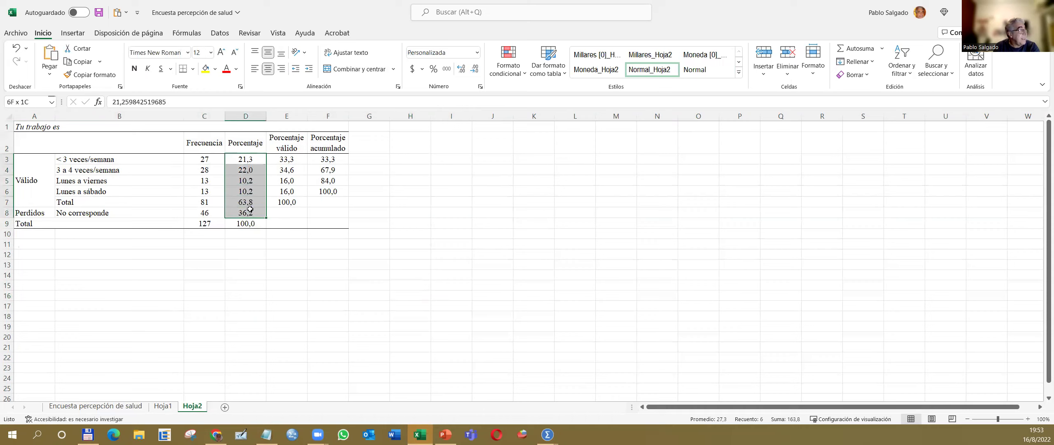
pyautogui.click(139, 211)
pyautogui.moveTo(139, 211); pyautogui.dragTo(247, 212)
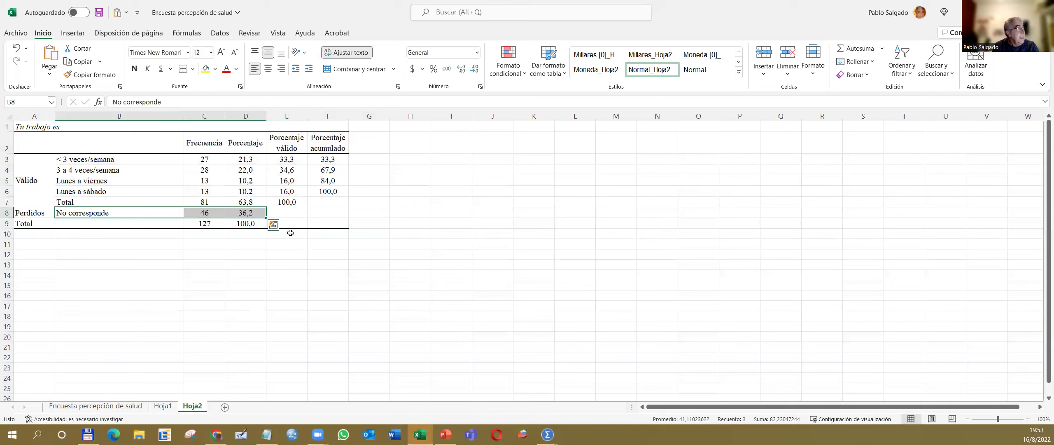
pyautogui.moveTo(292, 149); pyautogui.dragTo(285, 200)
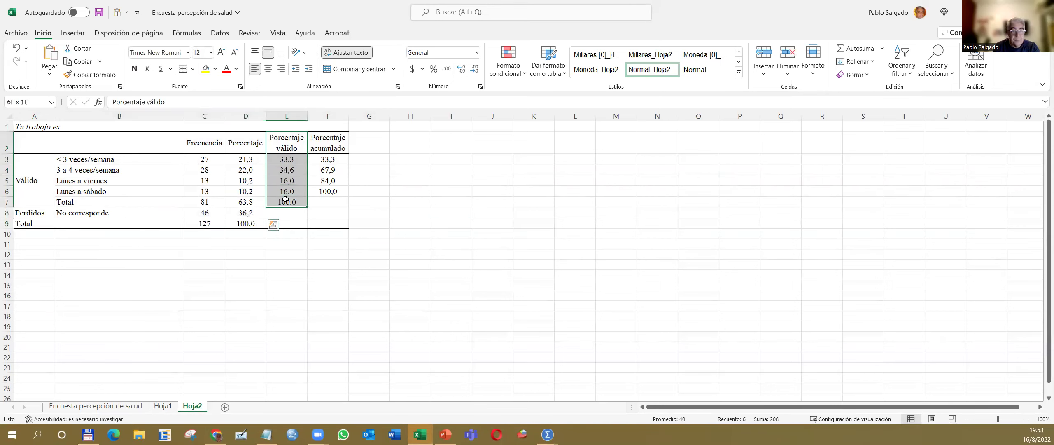
pyautogui.click(105, 204)
pyautogui.moveTo(116, 205); pyautogui.dragTo(293, 202)
pyautogui.click(293, 203)
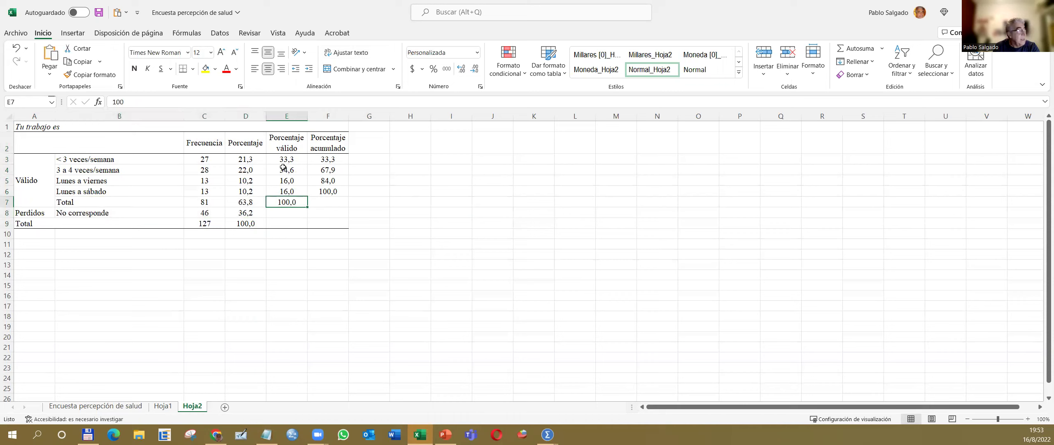
pyautogui.moveTo(291, 160); pyautogui.dragTo(296, 198)
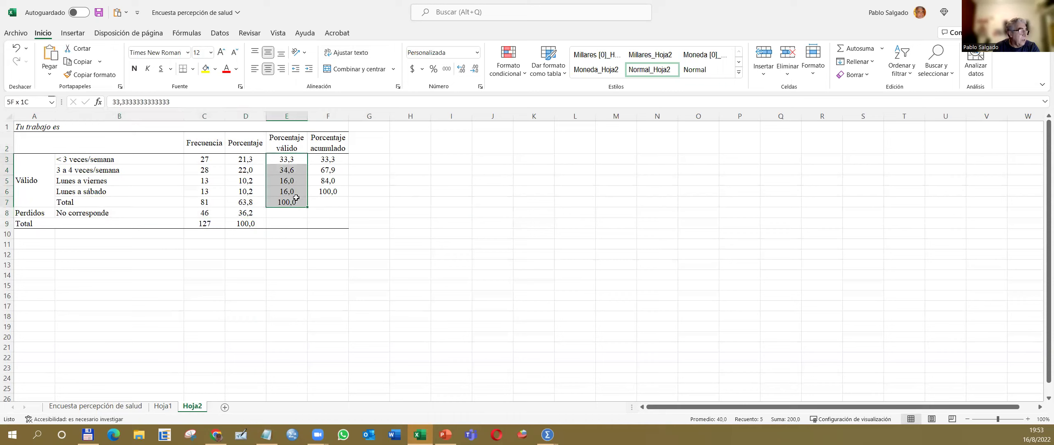
pyautogui.click(291, 159)
pyautogui.click(292, 170)
pyautogui.click(293, 181)
pyautogui.click(293, 191)
pyautogui.click(294, 201)
pyautogui.click(335, 143)
pyautogui.moveTo(335, 160); pyautogui.dragTo(337, 192)
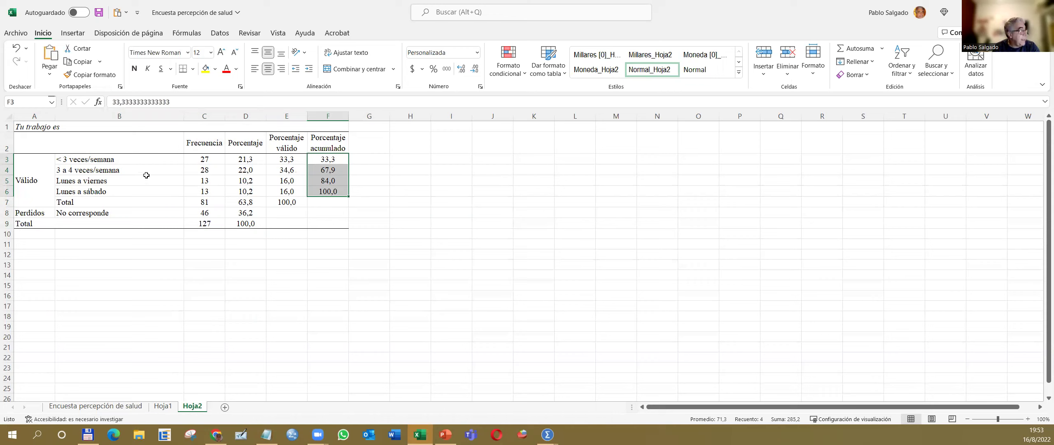
# Fill B4:F4, the 3 a 4 veces/semana row, yellow and check the F4 and F3 cumulative values.
pyautogui.moveTo(138, 171); pyautogui.dragTo(330, 170)
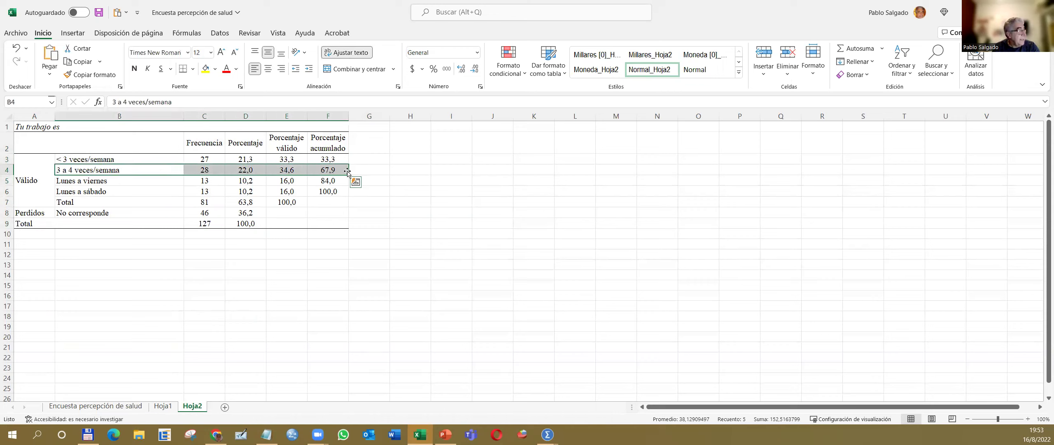
pyautogui.click(206, 68)
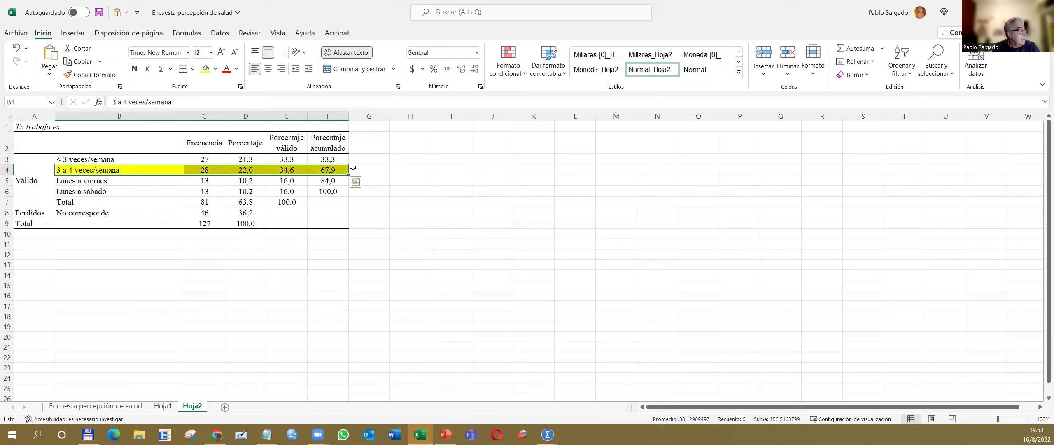
pyautogui.click(139, 170)
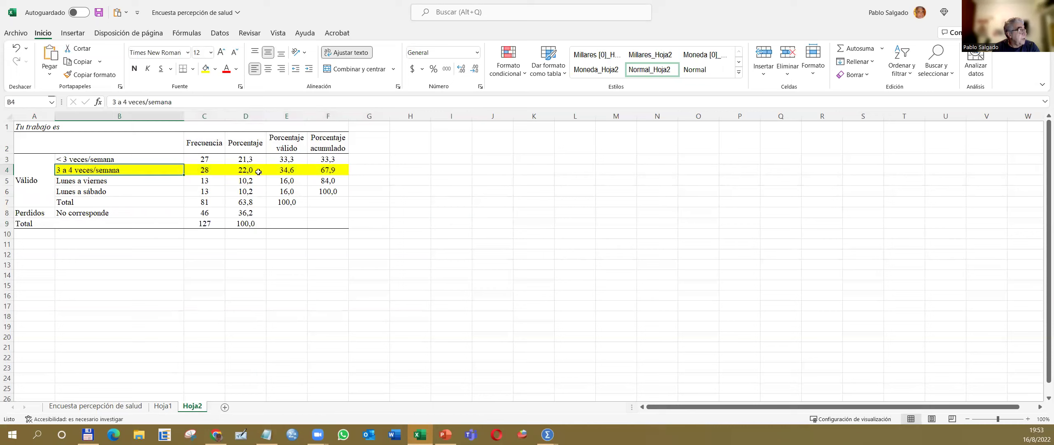
pyautogui.click(313, 170)
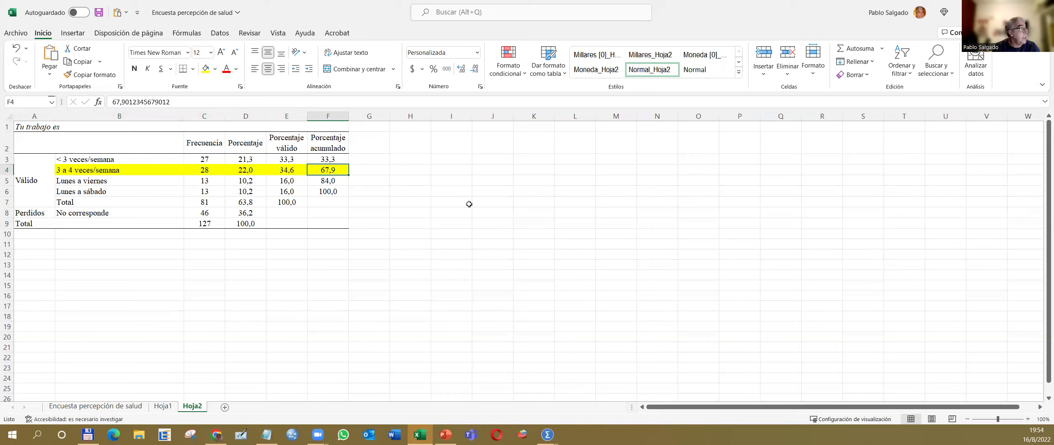
pyautogui.click(327, 159)
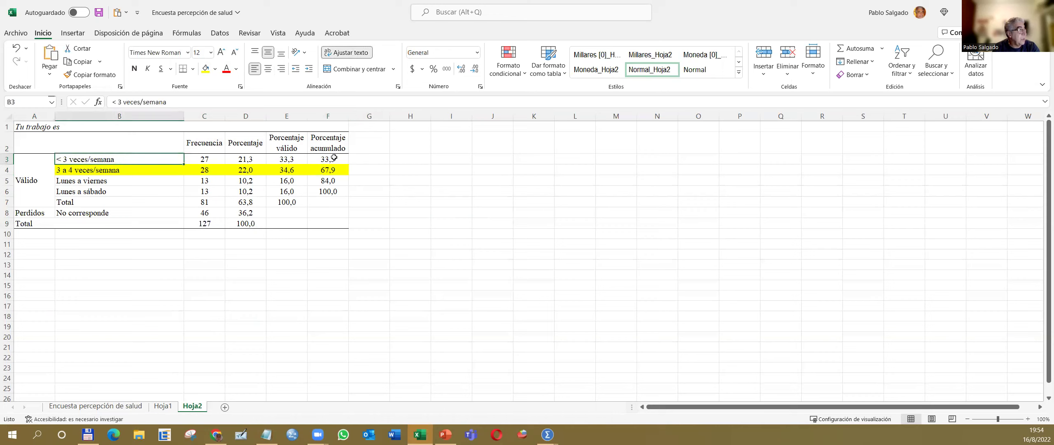
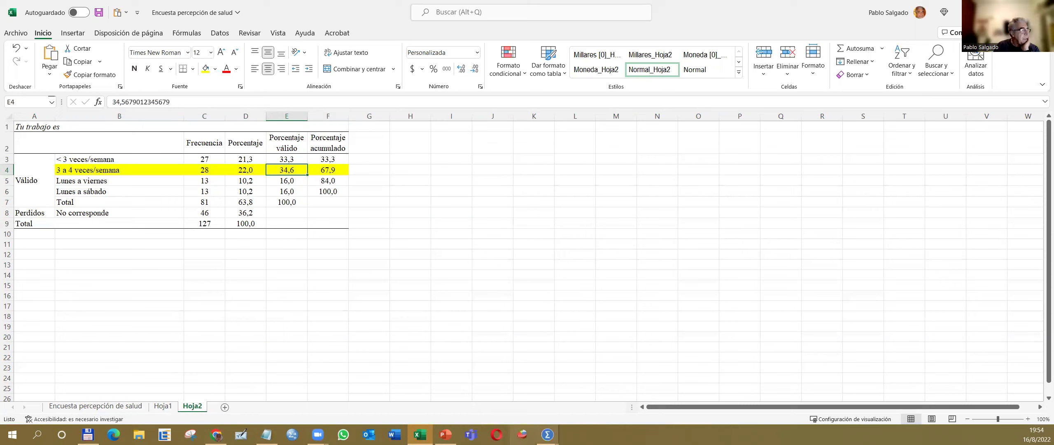
# Bring the SPSS window for Encuesta percepción de salud.sav to the front.
pyautogui.click(547, 434)
pyautogui.click(565, 410)
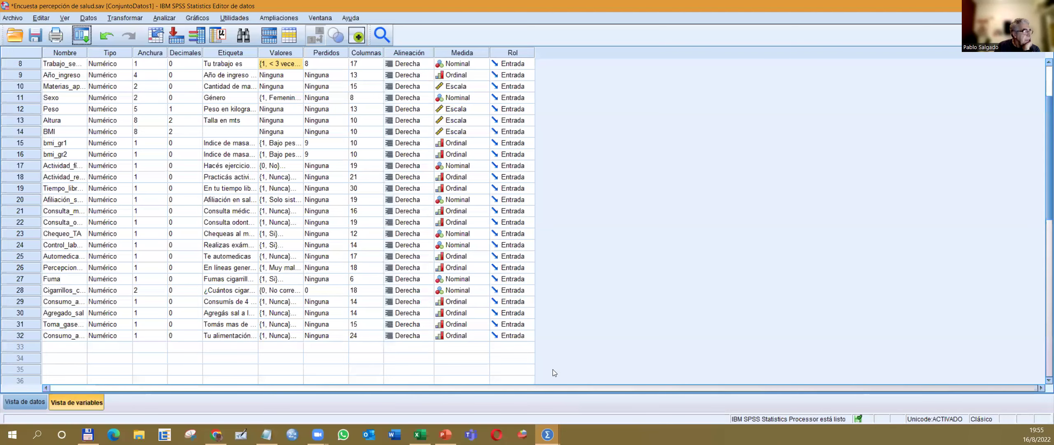
# Switch to Data View and point out case 1's Peso, Altura, BMI and bmi_gr1 values.
pyautogui.doubleClick(31, 65)
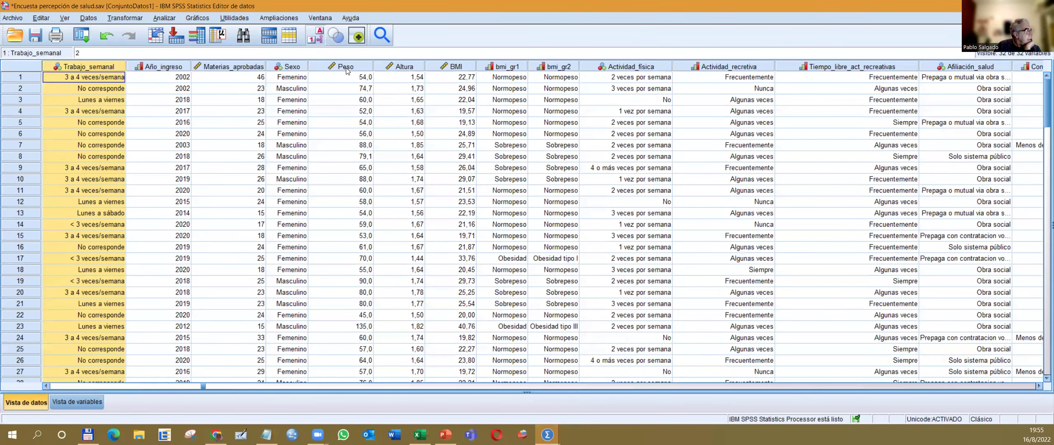
pyautogui.click(337, 76)
pyautogui.click(412, 75)
pyautogui.click(465, 75)
pyautogui.click(517, 75)
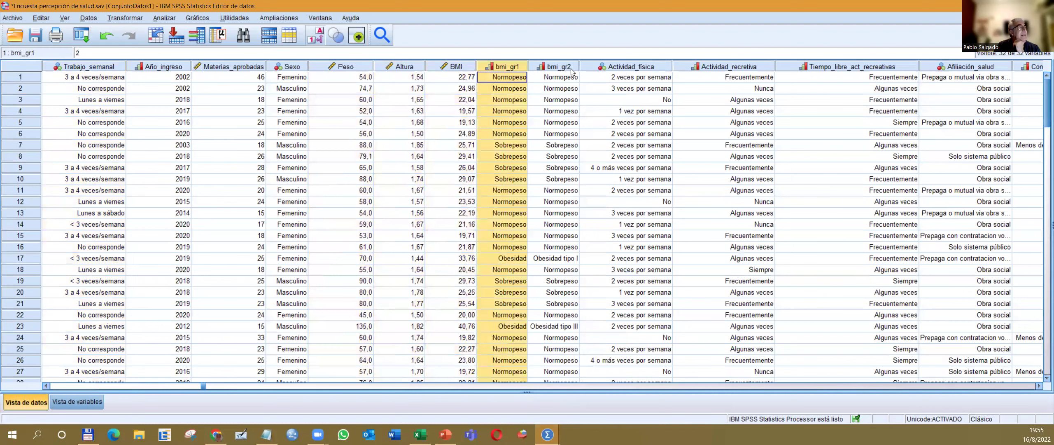
pyautogui.moveTo(571, 72)
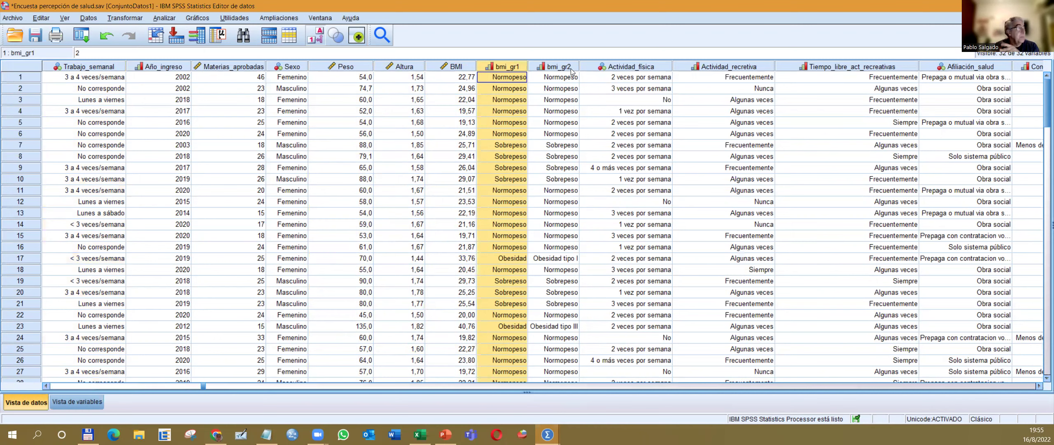
# Compare the Peso, Altura and BMI columns for case 1, then select the whole BMI column.
pyautogui.click(363, 68)
pyautogui.click(403, 67)
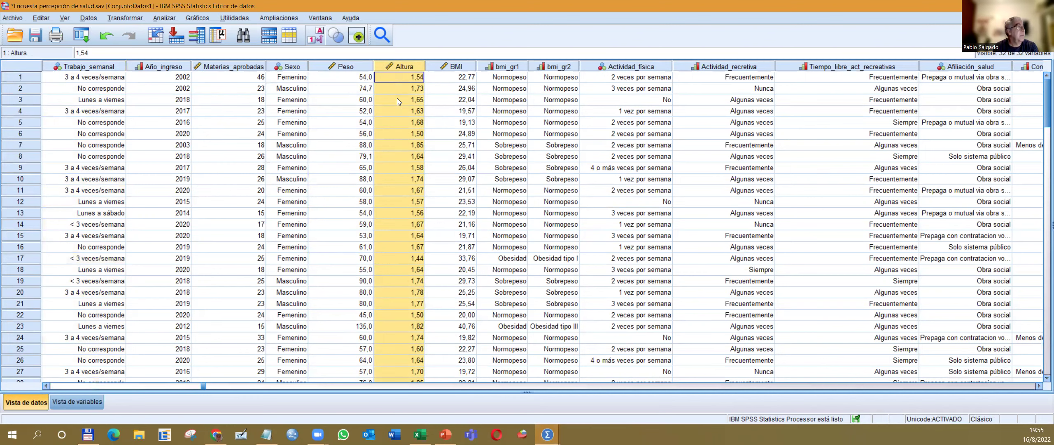
pyautogui.click(454, 76)
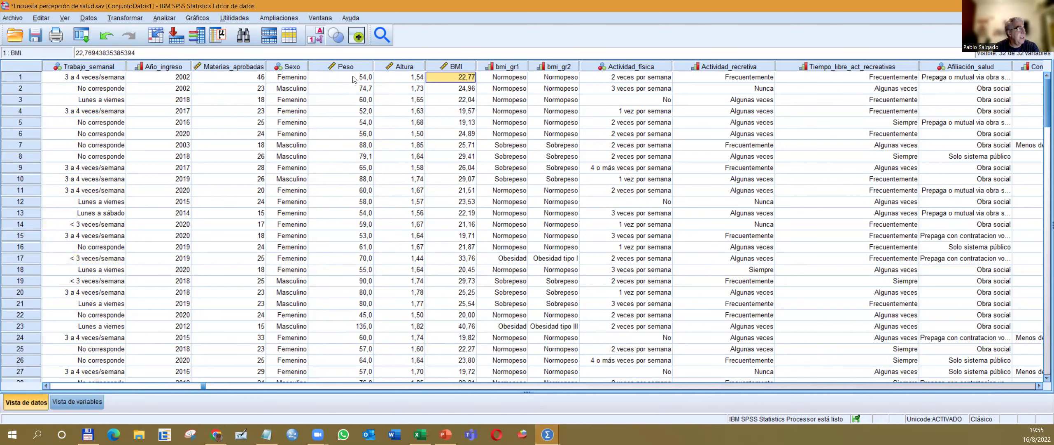
pyautogui.click(412, 81)
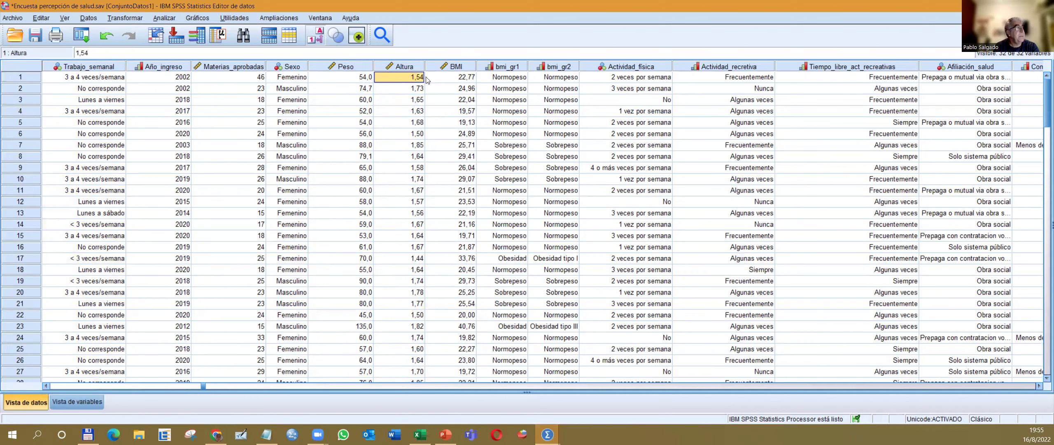
pyautogui.click(338, 70)
pyautogui.click(367, 81)
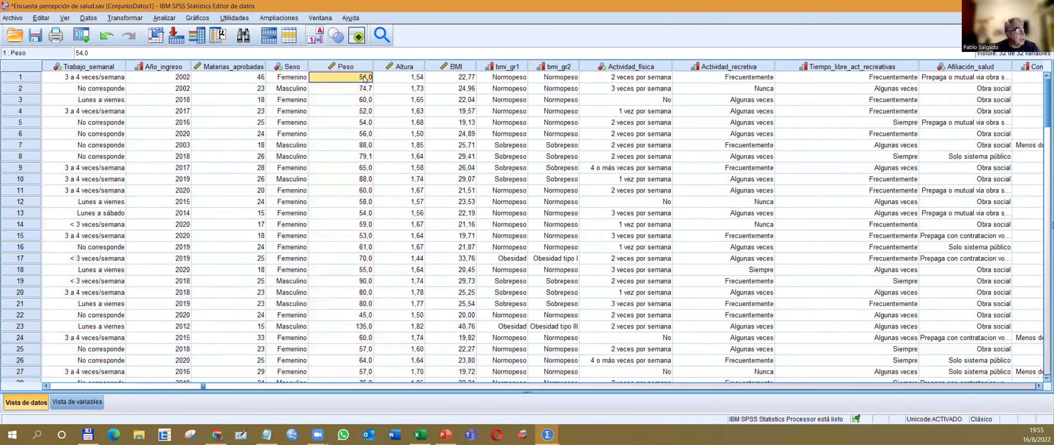
pyautogui.click(401, 82)
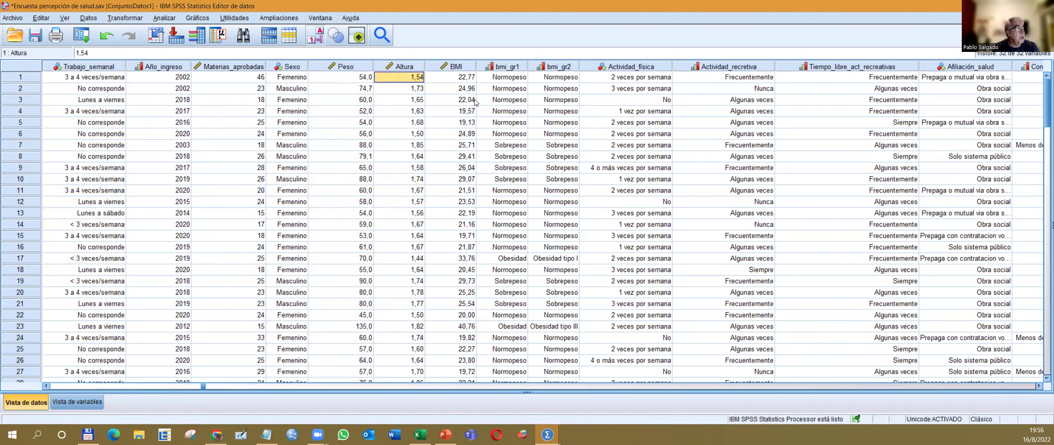
pyautogui.press('Right')
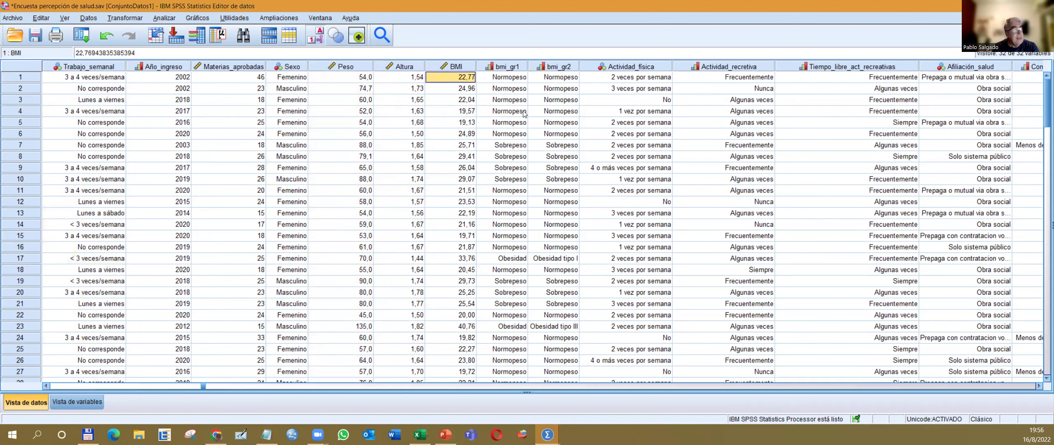
pyautogui.click(464, 67)
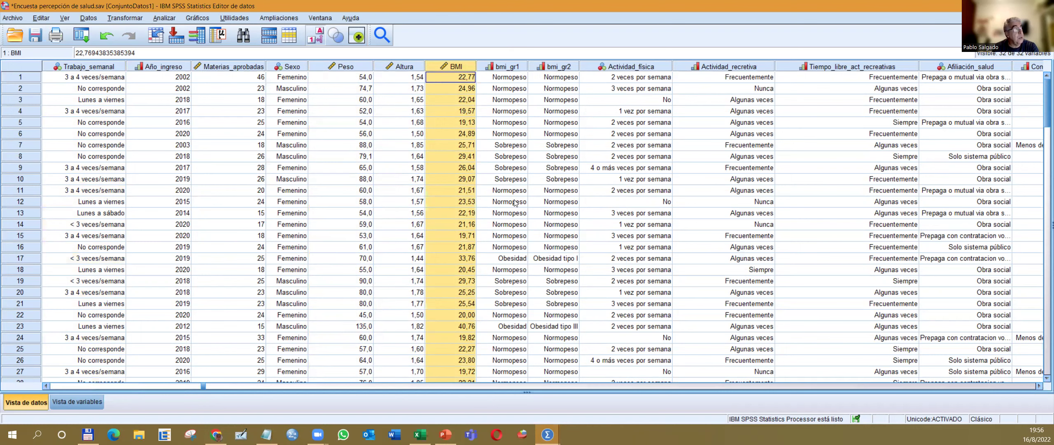
pyautogui.click(506, 78)
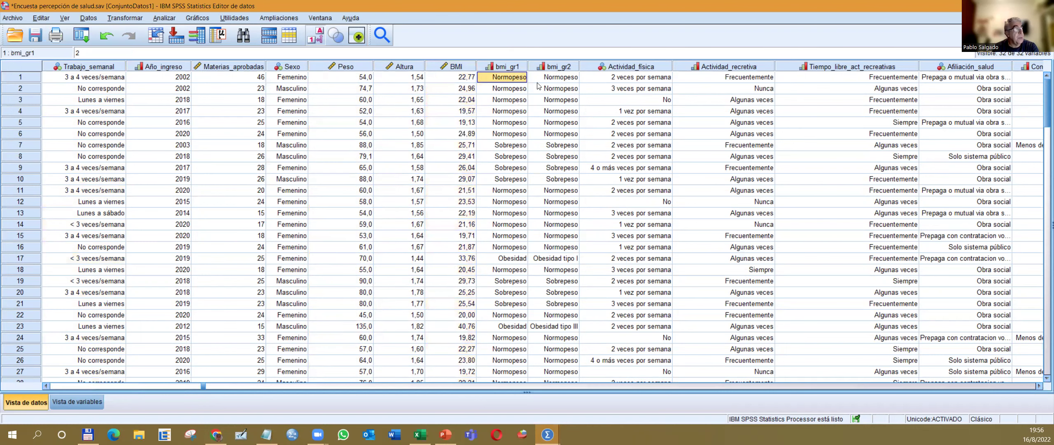
pyautogui.rightClick(463, 66)
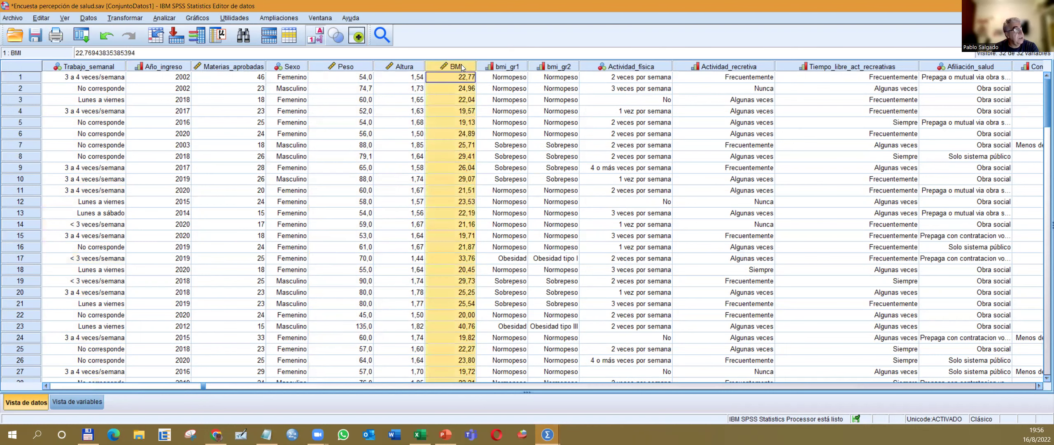
# Sort all cases ascending by BMI and mark where the Normopeso cases begin.
pyautogui.click(517, 202)
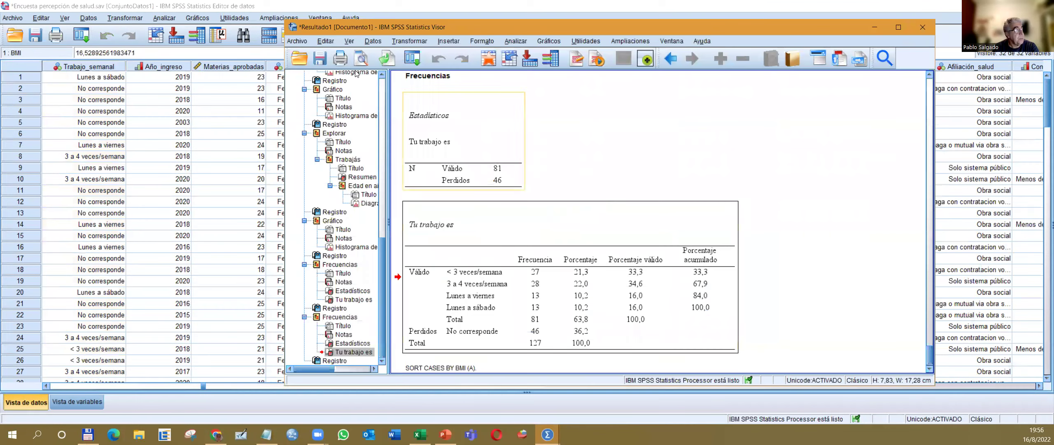
pyautogui.click(414, 10)
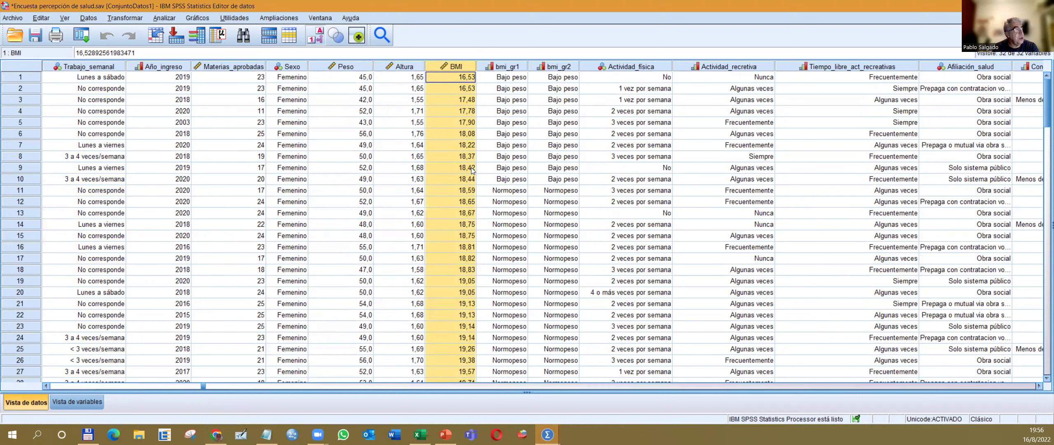
pyautogui.moveTo(469, 190); pyautogui.dragTo(512, 76)
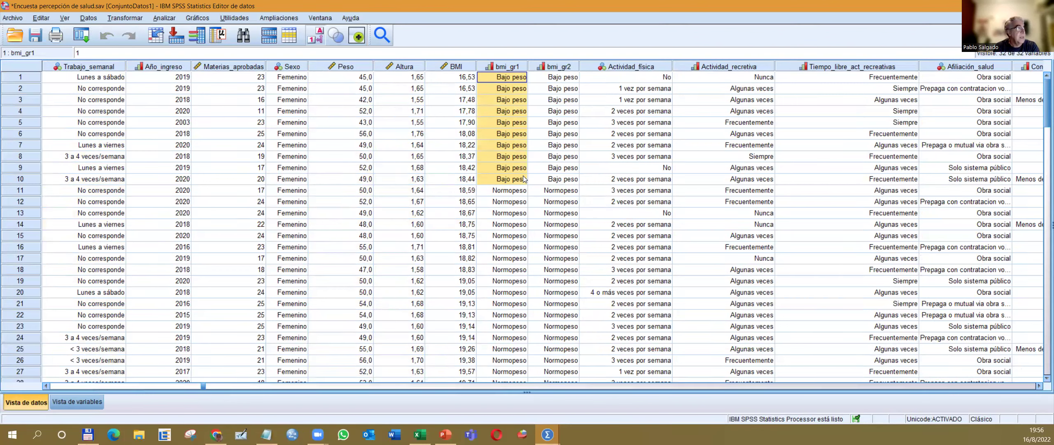
# Highlight the Normopeso range in bmi_gr1, then select the whole bmi_gr1 column.
pyautogui.moveTo(514, 190); pyautogui.dragTo(525, 345)
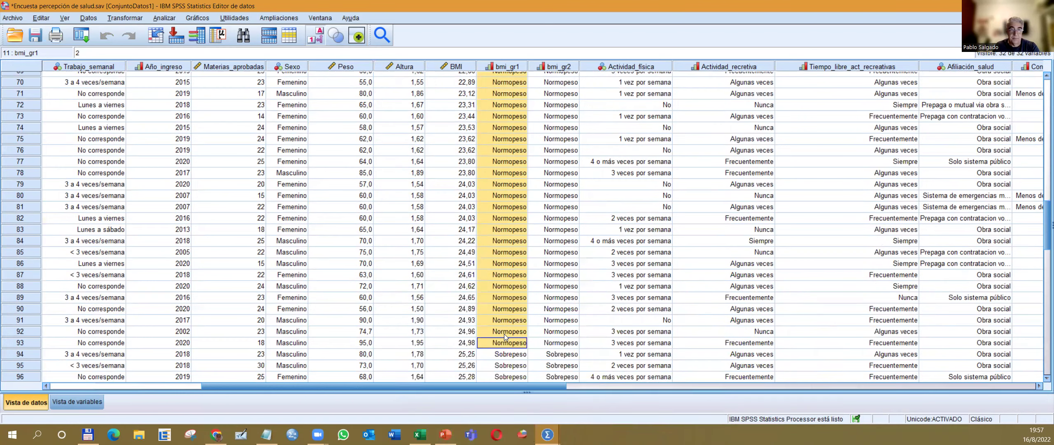
pyautogui.scroll(-10, 509, 334)
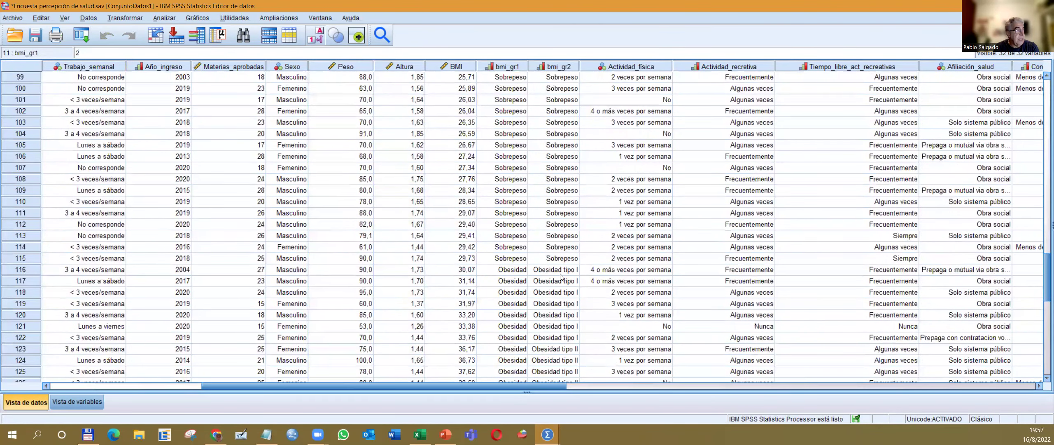
pyautogui.scroll(-5, 561, 276)
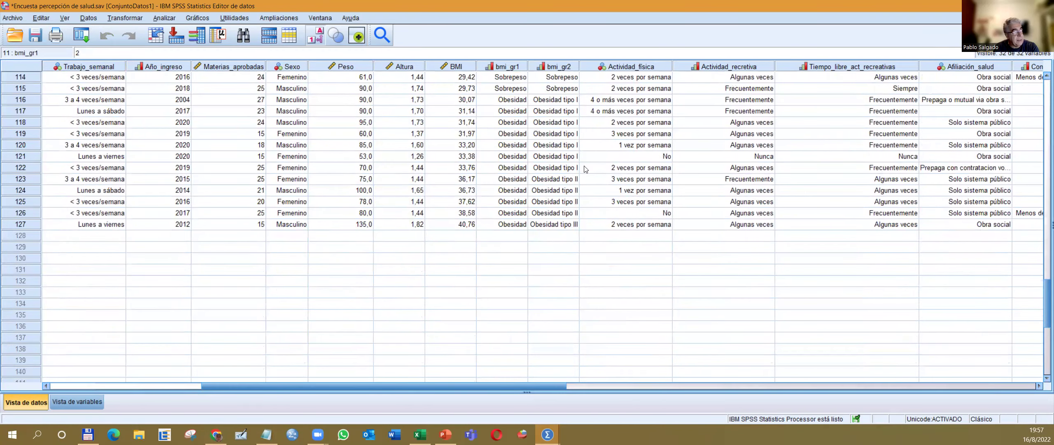
pyautogui.scroll(9, 509, 247)
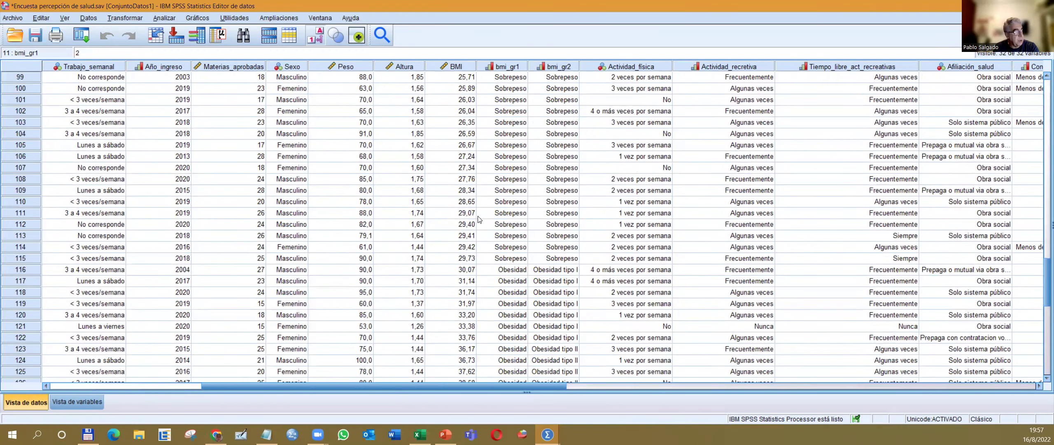
pyautogui.click(506, 67)
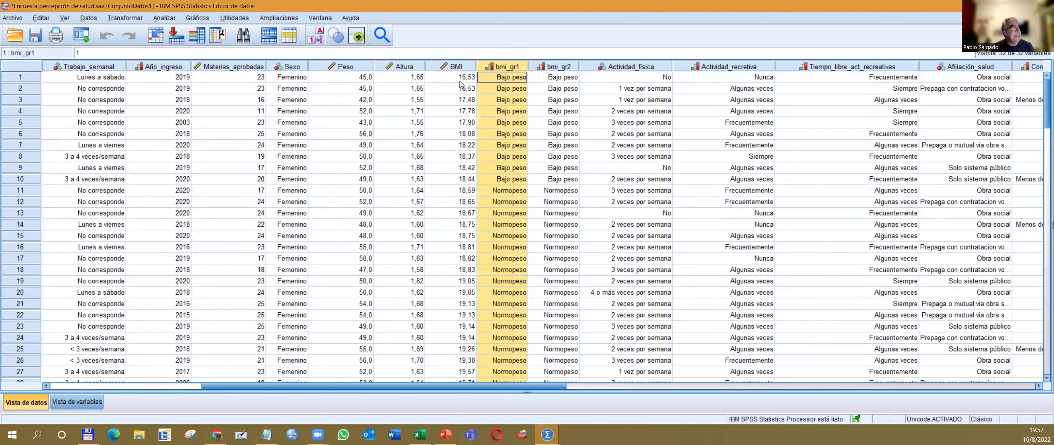
# Select the BMI, bmi_gr1, Actividad_recretiva and Tiempo_libre_act_recreativas columns, then open Tiempo_libre_act_recreativas in Variable View.
pyautogui.click(449, 67)
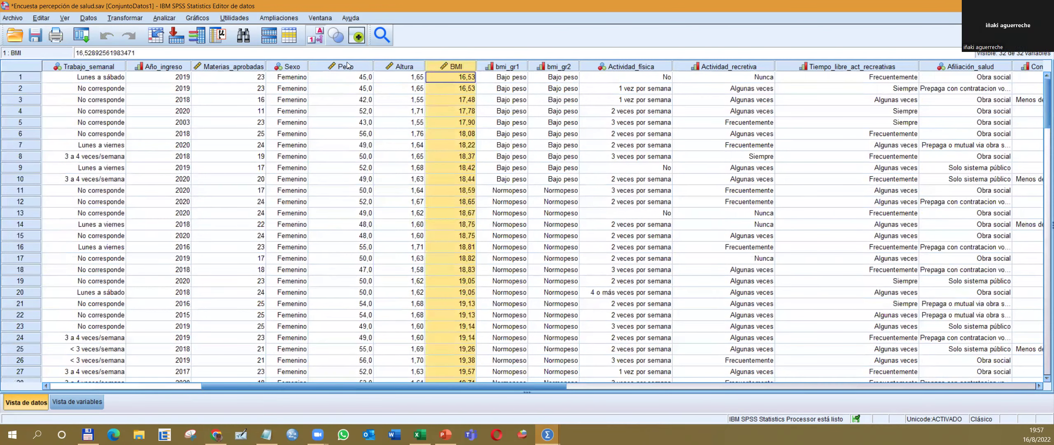
pyautogui.click(511, 65)
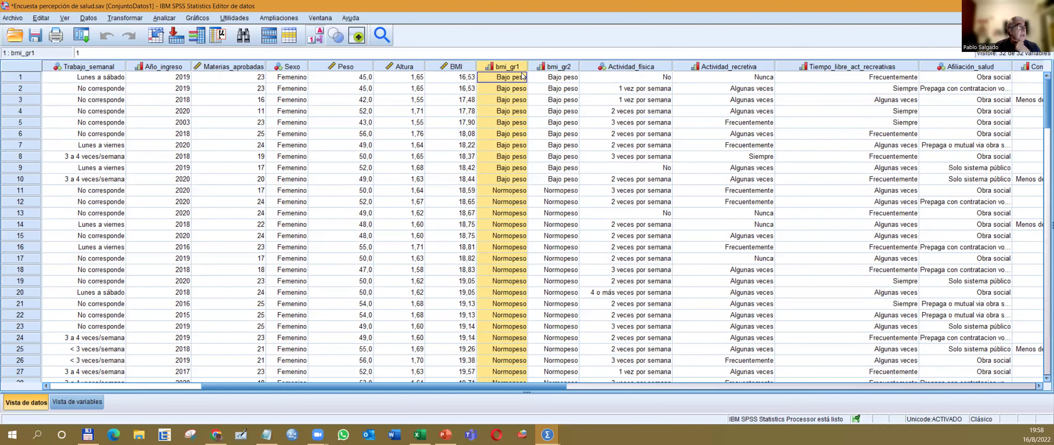
pyautogui.click(747, 67)
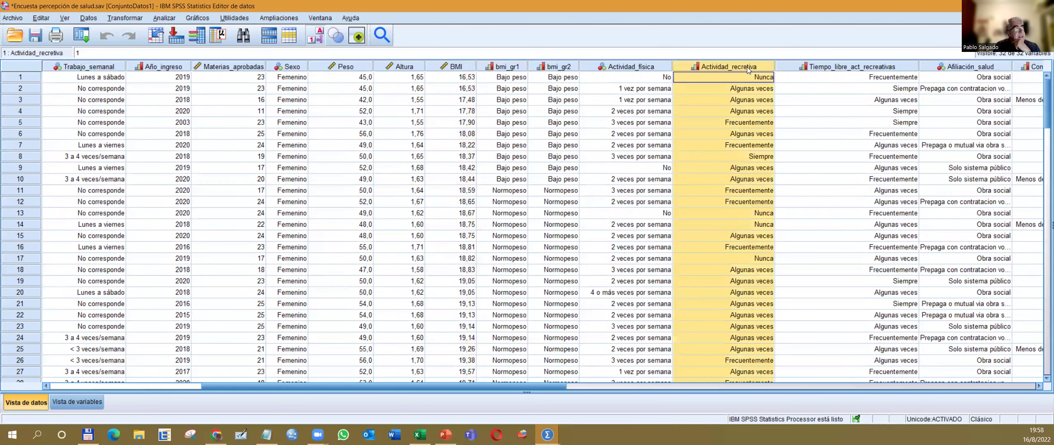
pyautogui.click(877, 66)
pyautogui.moveTo(554, 386); pyautogui.dragTo(626, 396)
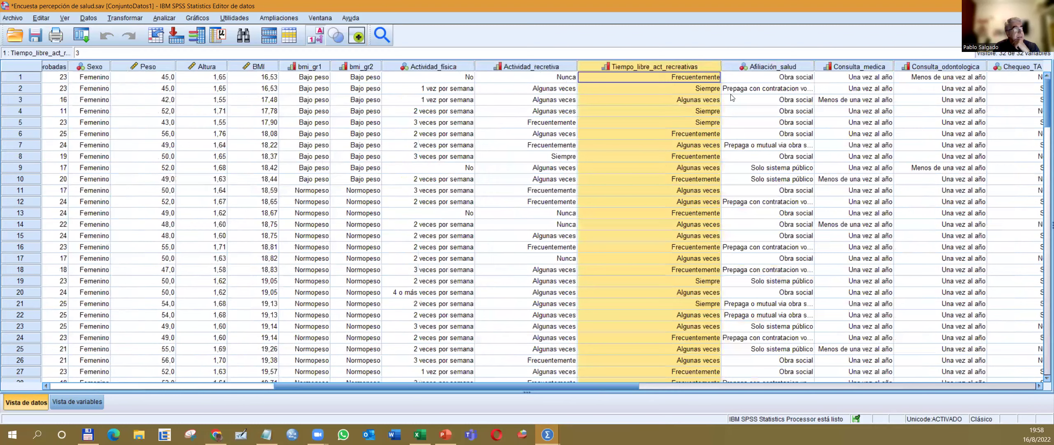
pyautogui.doubleClick(677, 64)
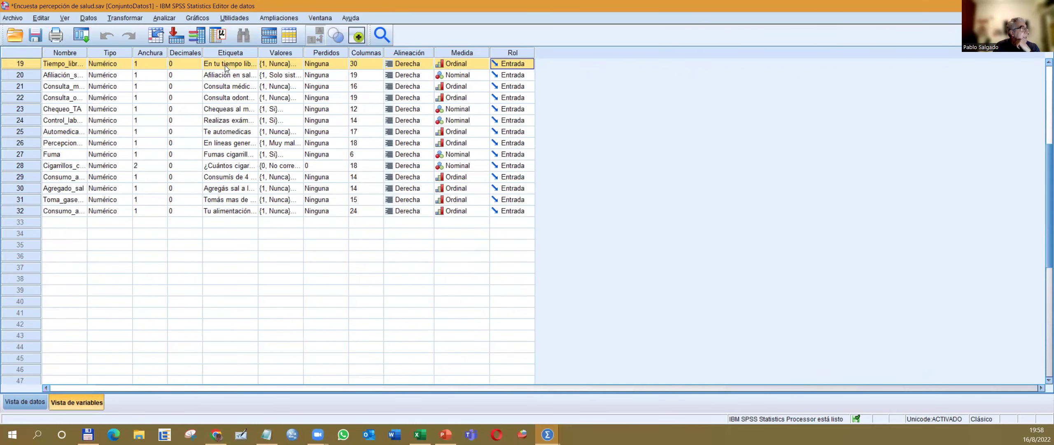
# Undo an accidental column widening and check the value labels of variable 19.
pyautogui.doubleClick(259, 52)
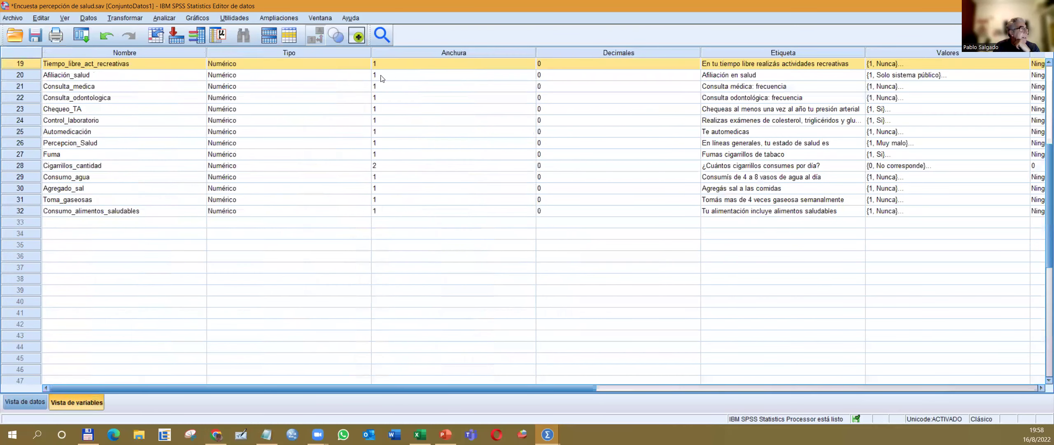
pyautogui.click(106, 36)
pyautogui.click(296, 66)
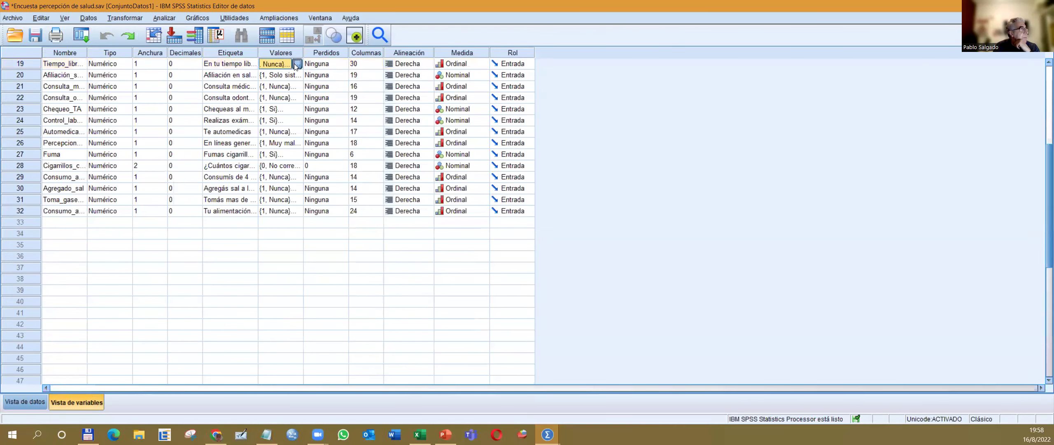
pyautogui.click(299, 64)
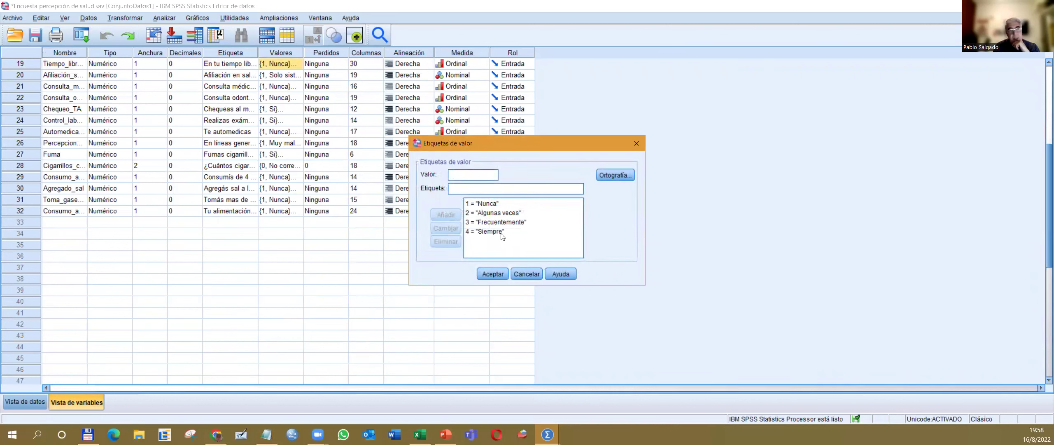
pyautogui.click(636, 144)
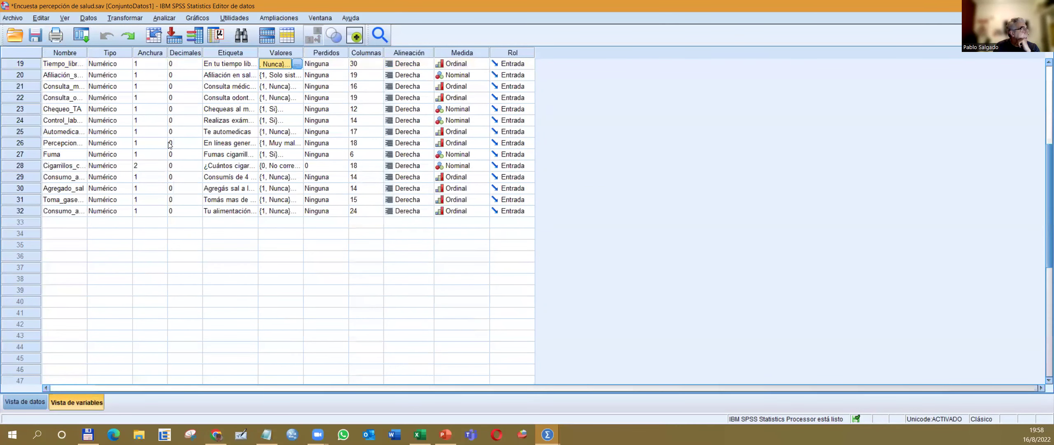
# Widen the Etiqueta column and review the health-status value labels, starting at 1, Muy malo.
pyautogui.moveTo(259, 52); pyautogui.dragTo(336, 56)
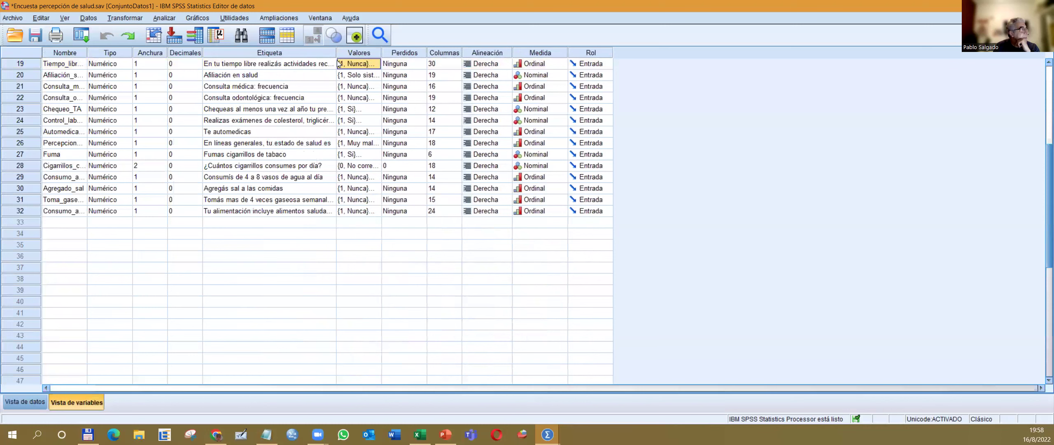
pyautogui.doubleClick(377, 146)
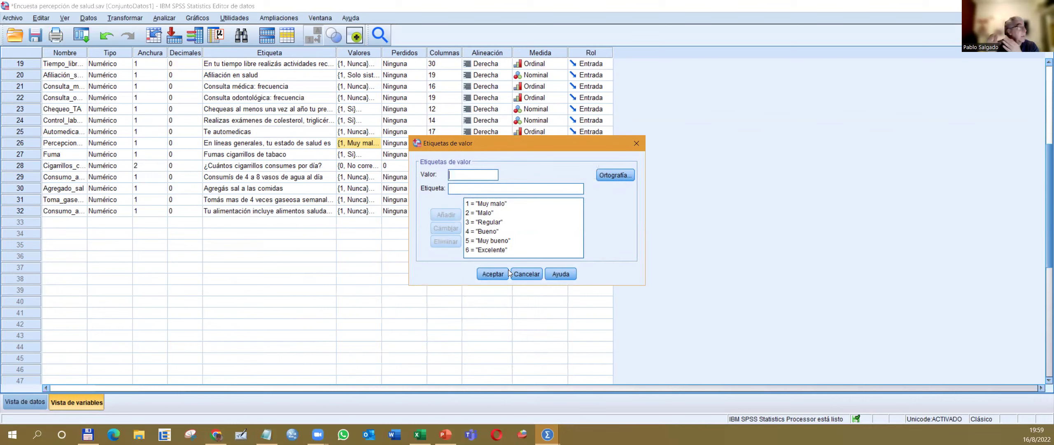
pyautogui.click(634, 144)
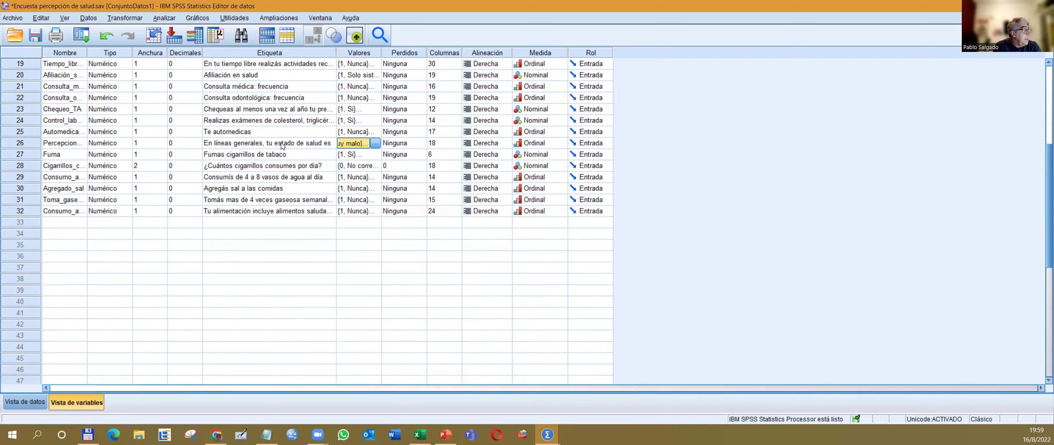
pyautogui.click(281, 100)
pyautogui.click(284, 109)
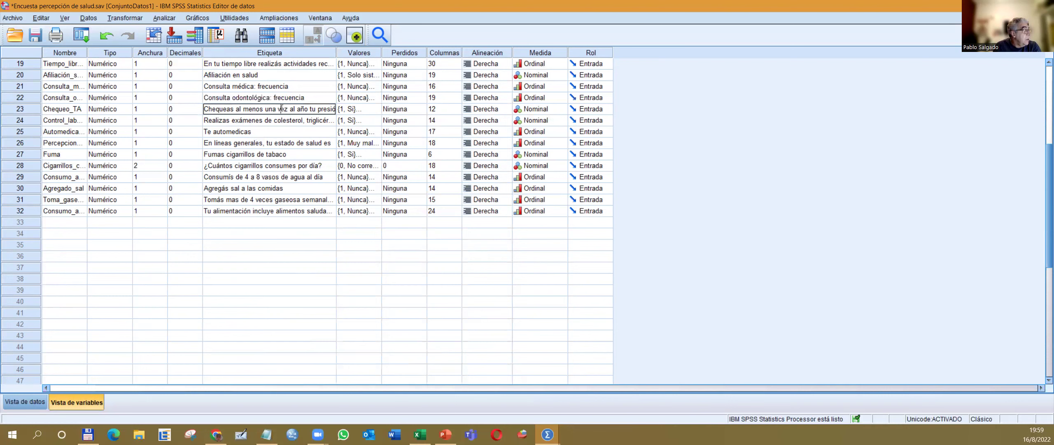
pyautogui.scroll(2, 284, 110)
pyautogui.click(284, 120)
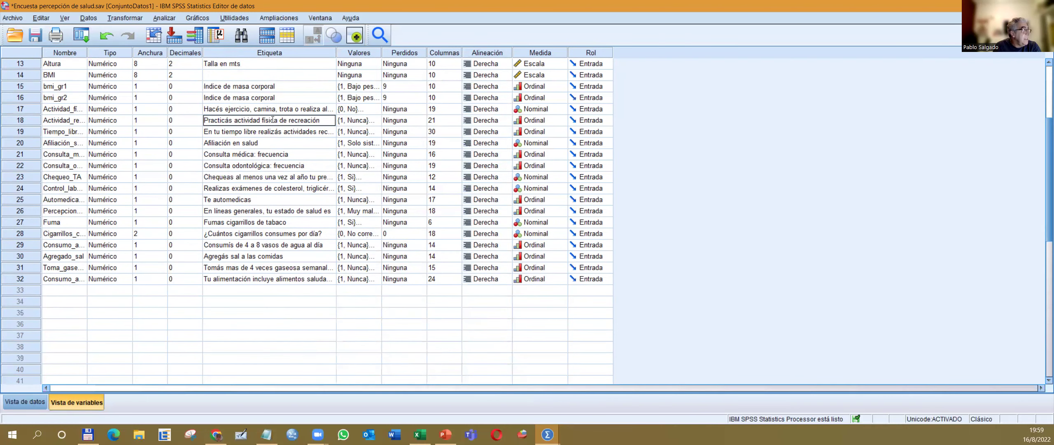
pyautogui.doubleClick(280, 109)
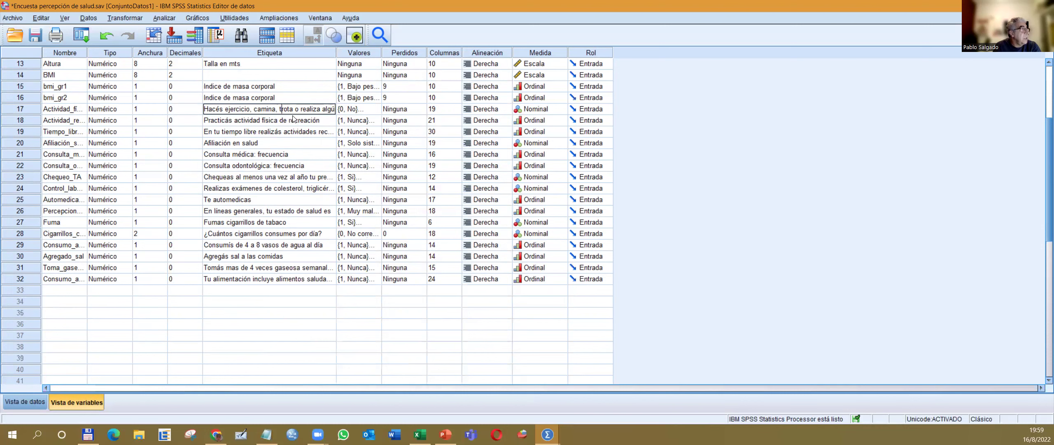
pyautogui.click(376, 112)
pyautogui.click(375, 109)
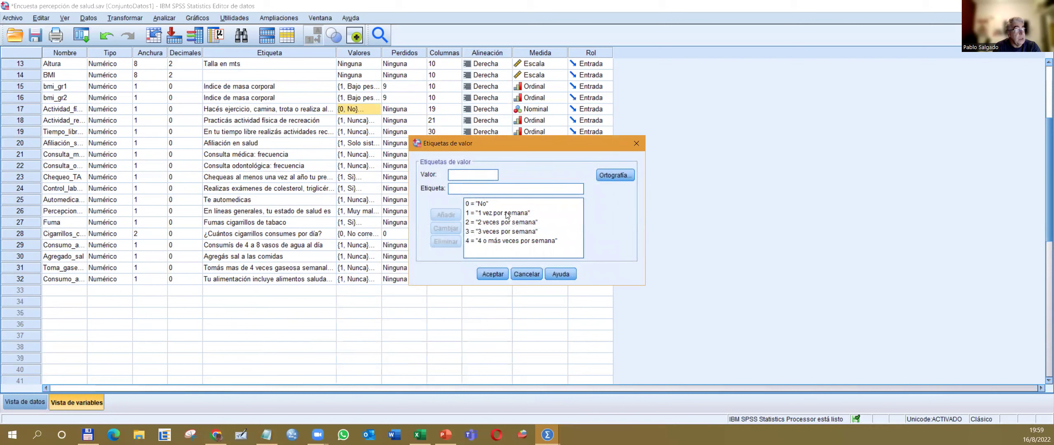
pyautogui.click(514, 223)
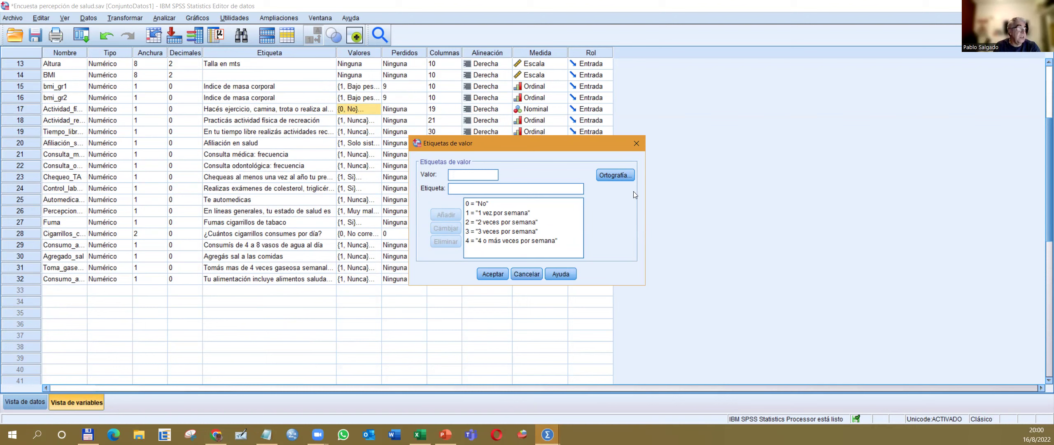
pyautogui.click(636, 143)
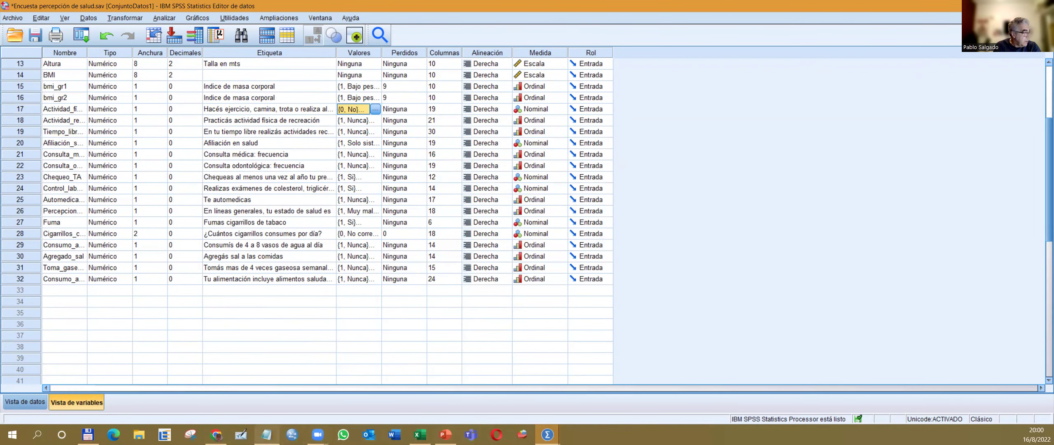
# Highlight the Notepad notes on statistics and measurement levels and on reviewing the box plot.
pyautogui.click(266, 434)
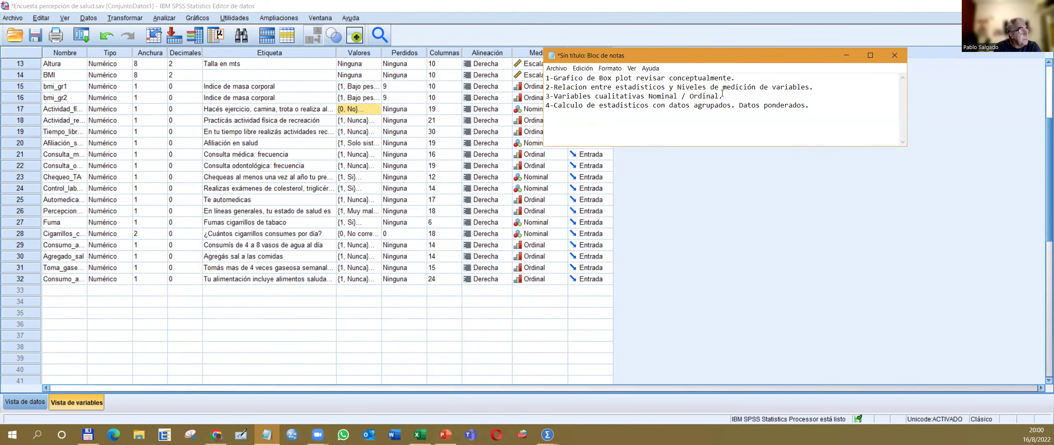
pyautogui.moveTo(819, 87); pyautogui.dragTo(545, 87)
pyautogui.moveTo(784, 78); pyautogui.dragTo(537, 78)
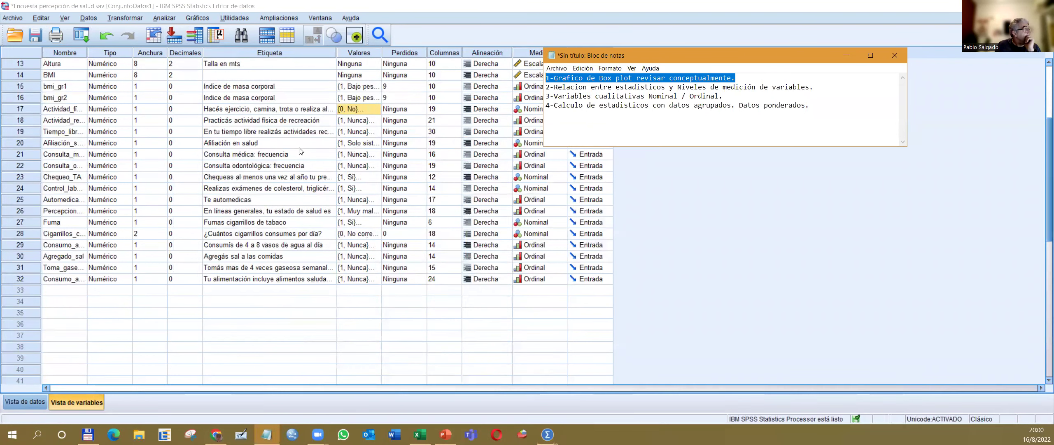
pyautogui.rightClick(293, 215)
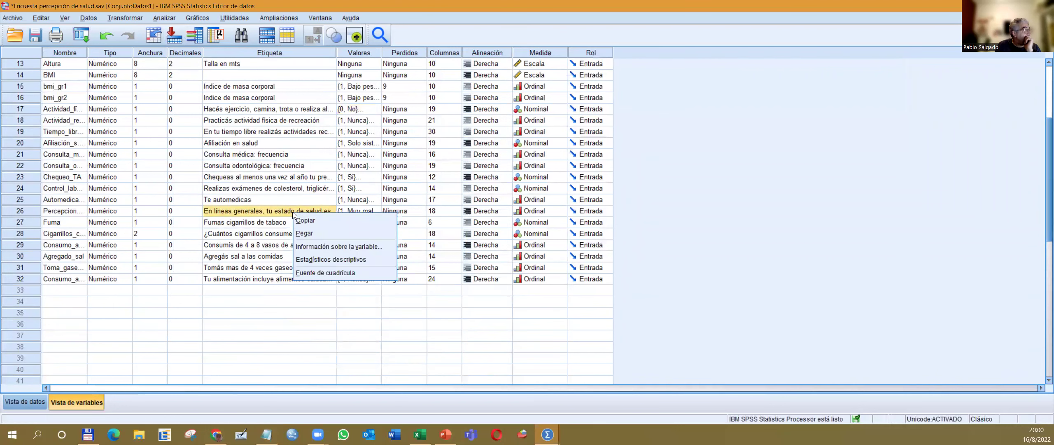
# Run Estadísticos descriptivos on the health-status rating and review its frequency table (127 valid, median 4).
pyautogui.click(329, 259)
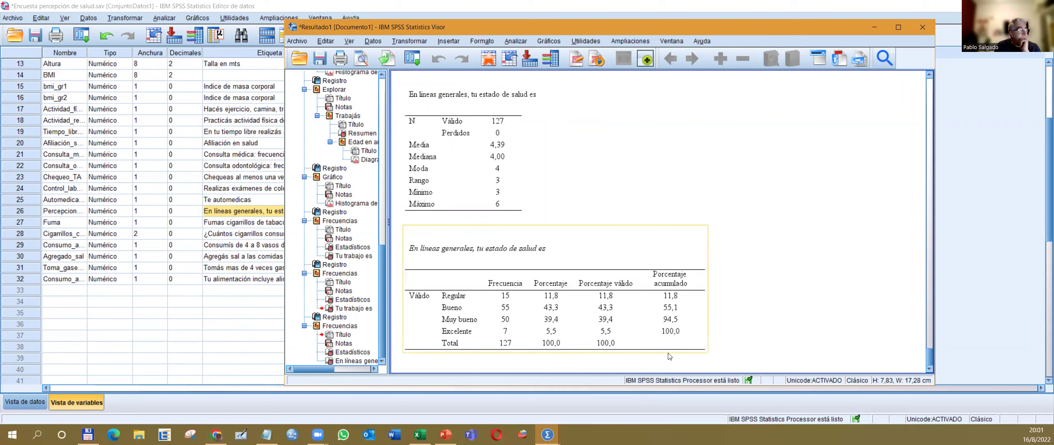
pyautogui.click(465, 311)
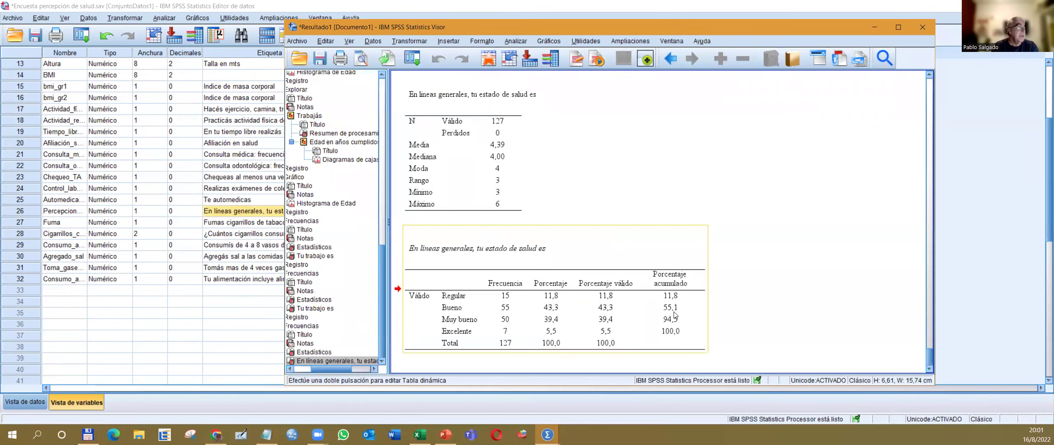
pyautogui.click(236, 223)
pyautogui.click(290, 236)
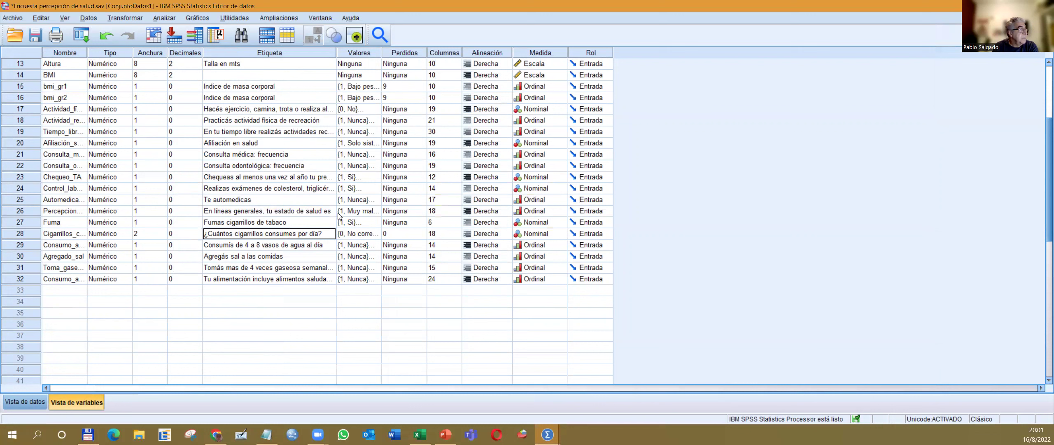
# Get descriptive statistics for cigarettes per day (7 valid of 127, mode 1), then switch to Total Commander.
pyautogui.rightClick(317, 234)
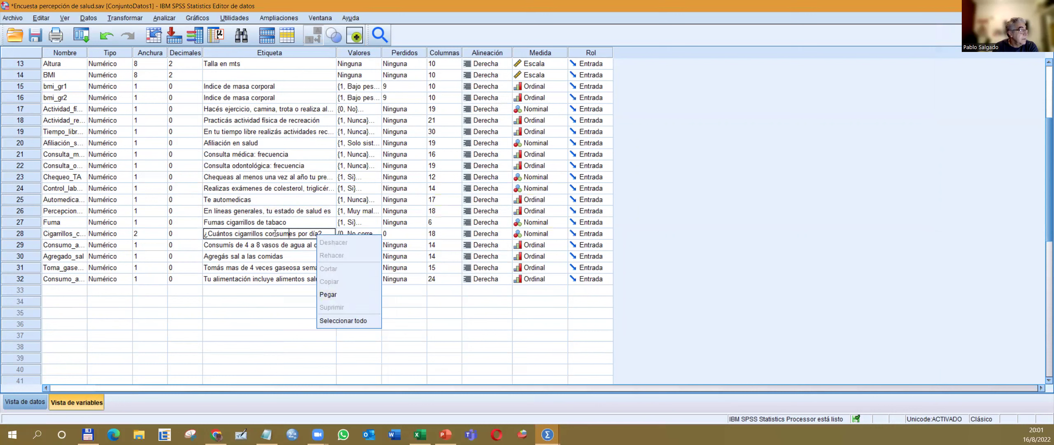
pyautogui.click(281, 244)
pyautogui.rightClick(291, 236)
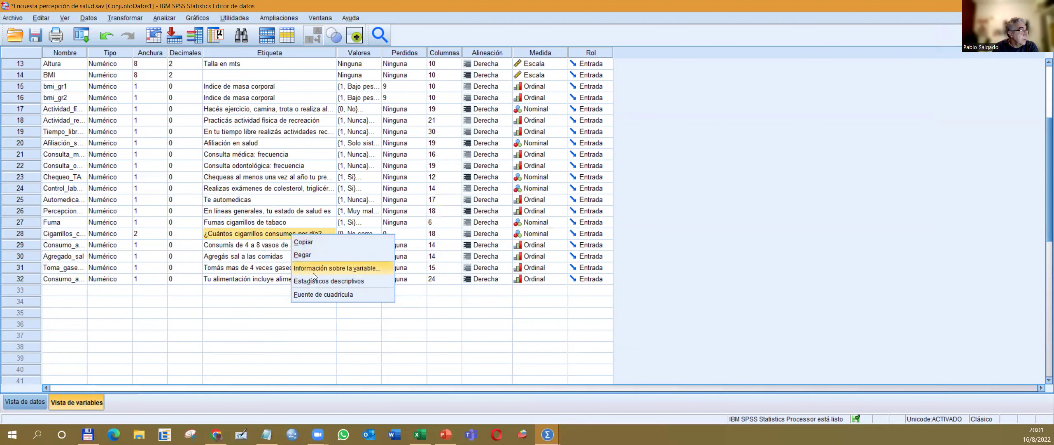
pyautogui.click(321, 281)
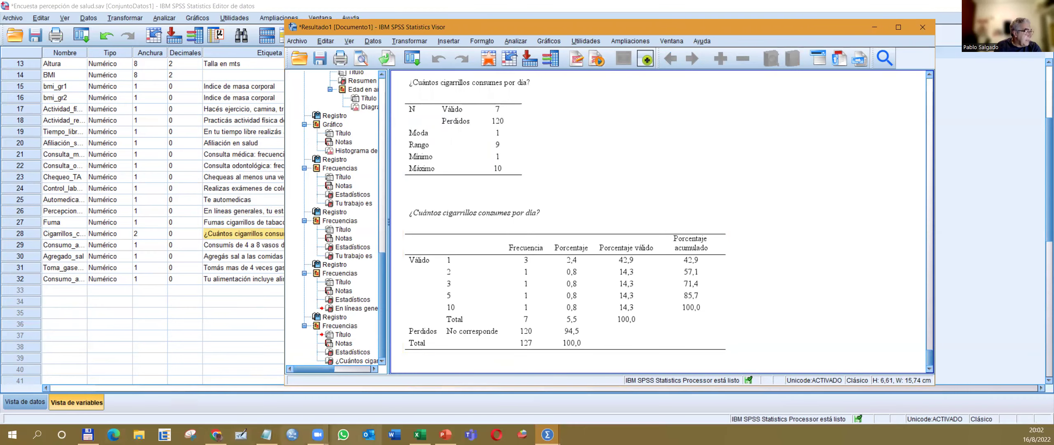
pyautogui.click(88, 435)
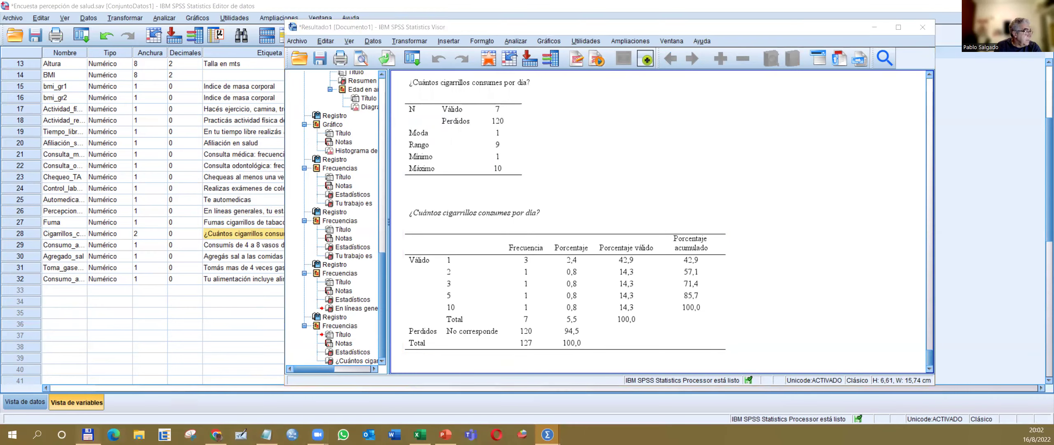
pyautogui.scroll(3, 515, 208)
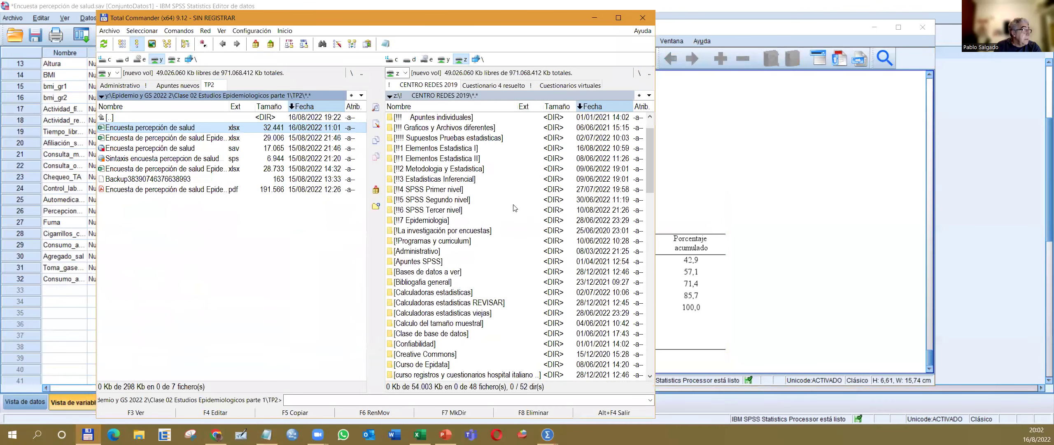
# Go to z:\Bases SPSS para cursos and open Base EAH 2019 ejemplos para matriz.sav.
pyautogui.scroll(1, 515, 207)
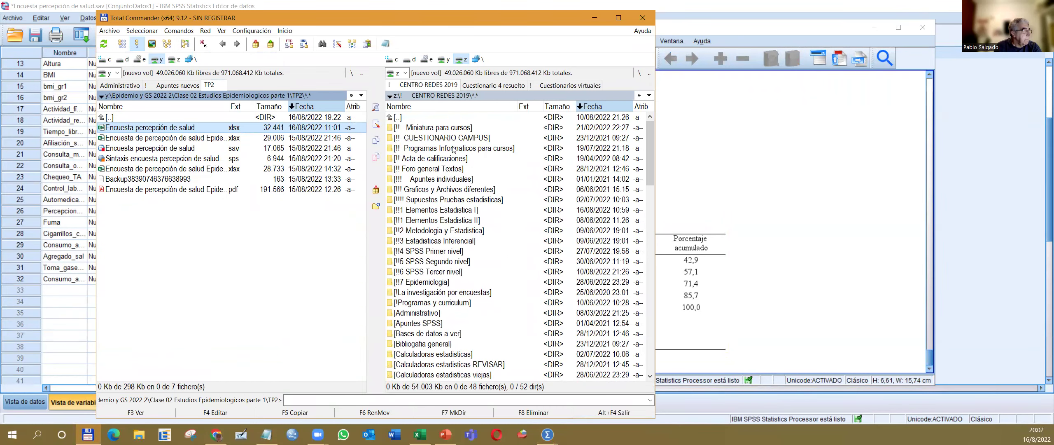
pyautogui.doubleClick(432, 118)
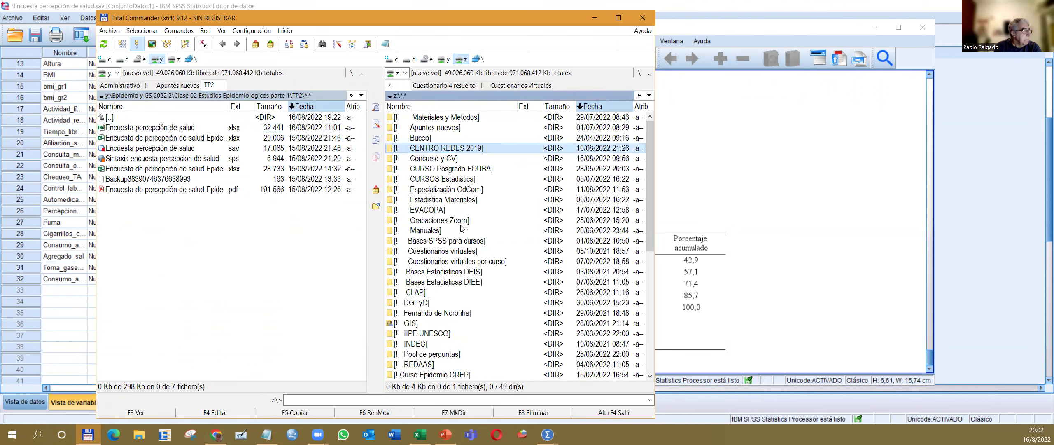
pyautogui.scroll(-2, 470, 248)
pyautogui.scroll(-4, 470, 248)
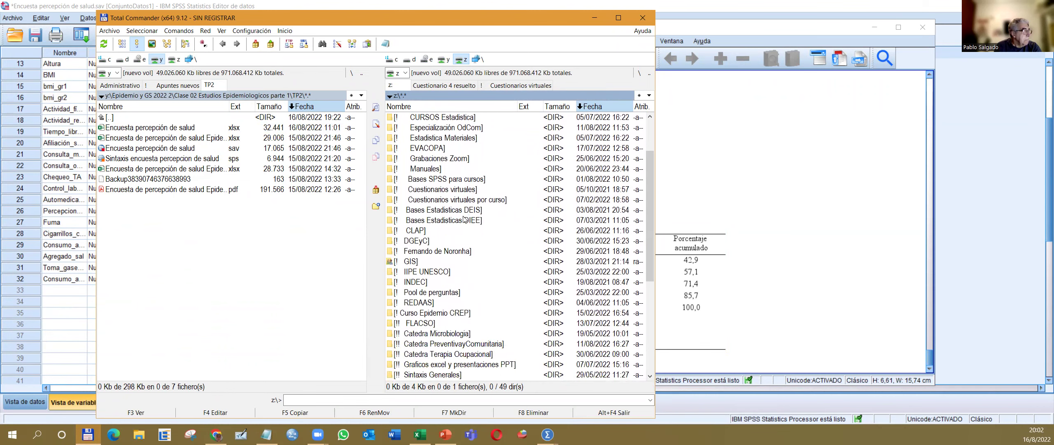
pyautogui.scroll(2, 463, 231)
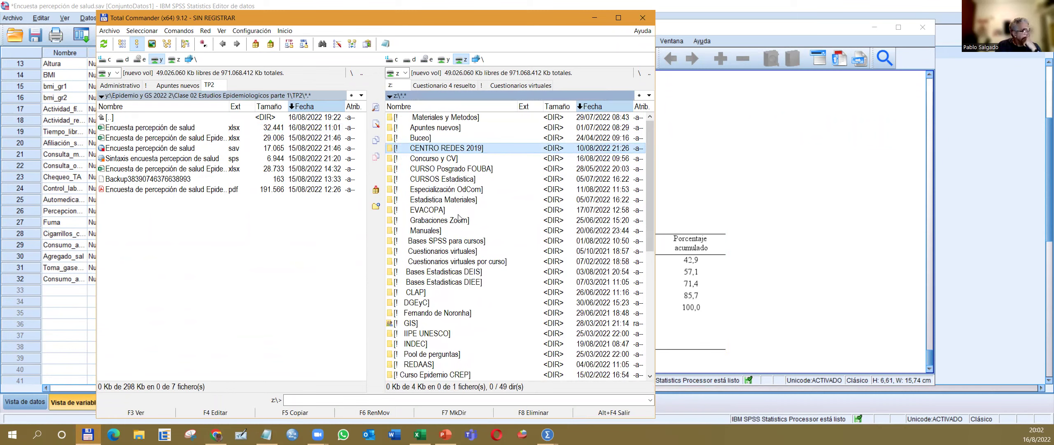
pyautogui.doubleClick(461, 242)
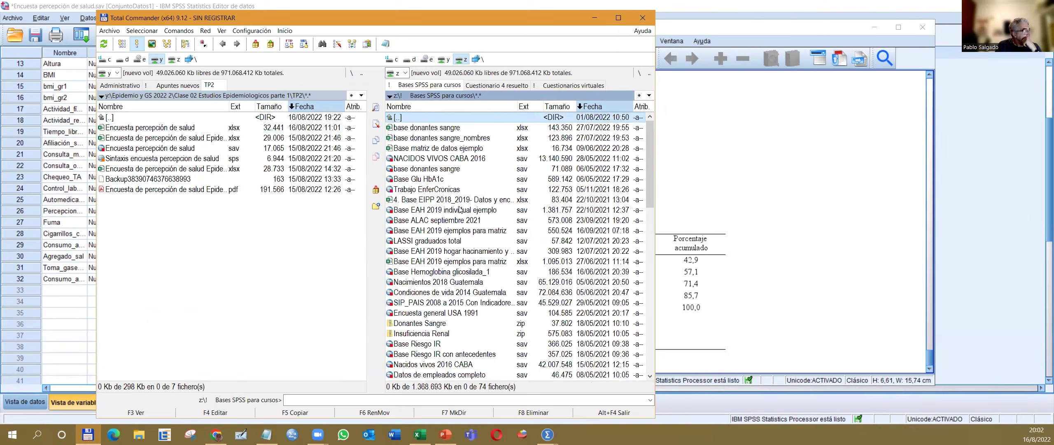
pyautogui.scroll(-2, 460, 211)
pyautogui.scroll(-1, 460, 211)
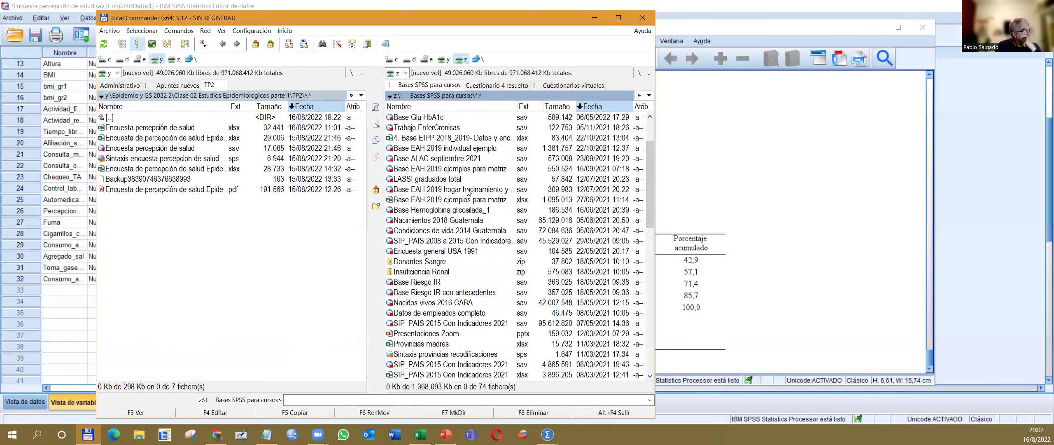
pyautogui.click(468, 191)
pyautogui.doubleClick(475, 173)
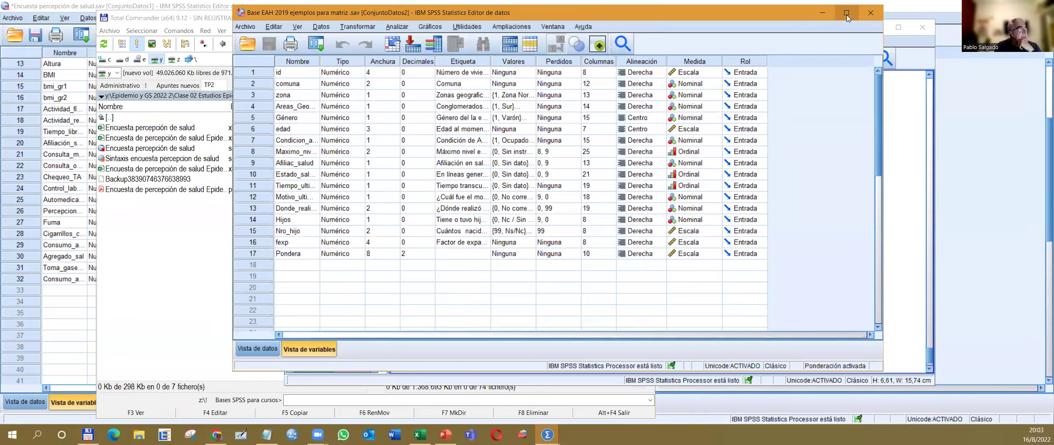
# Maximize the Data Editor, switch to Data View and select the Nro_hijo column.
pyautogui.click(847, 14)
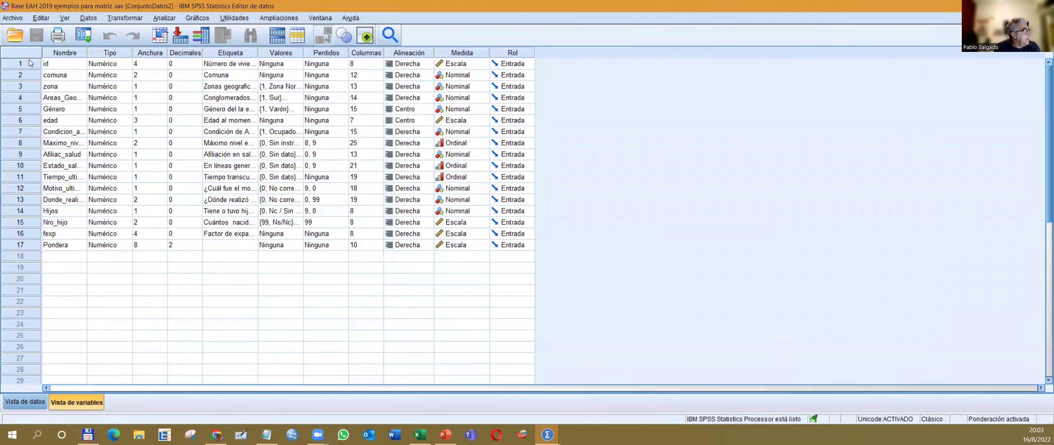
pyautogui.doubleClick(27, 62)
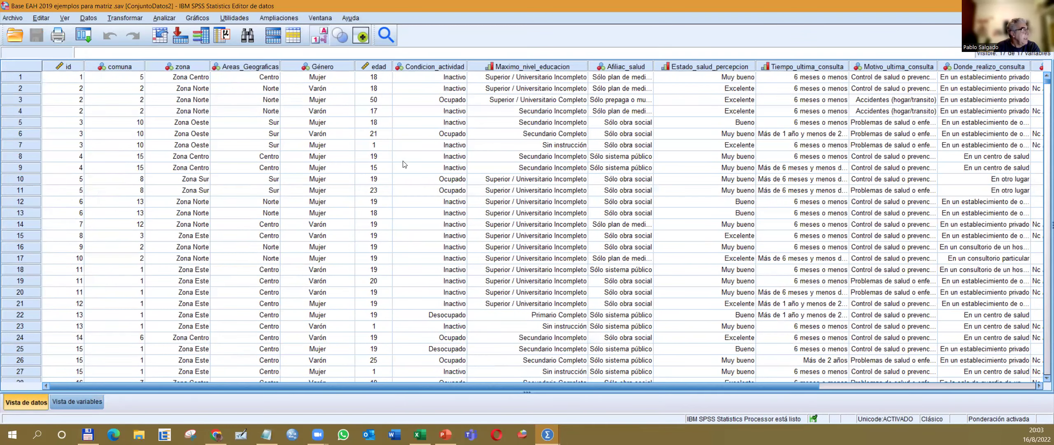
pyautogui.moveTo(88, 387); pyautogui.dragTo(93, 387)
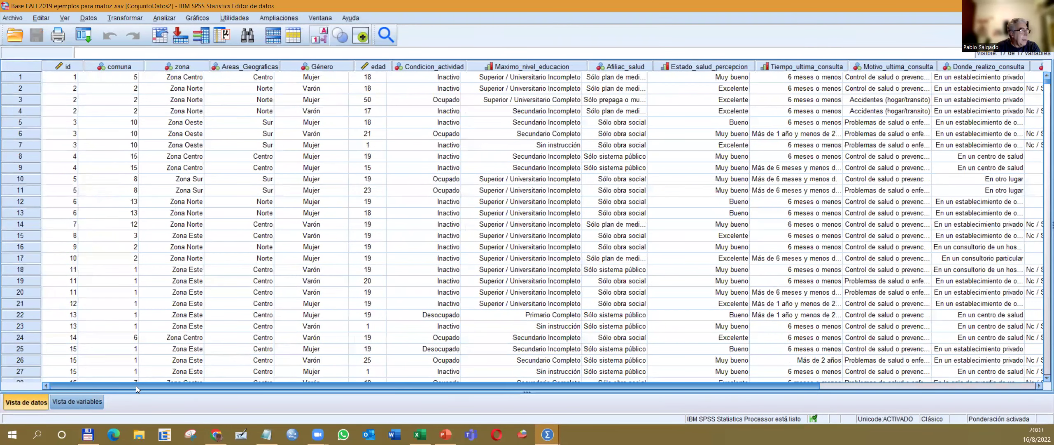
pyautogui.moveTo(277, 398); pyautogui.dragTo(305, 400)
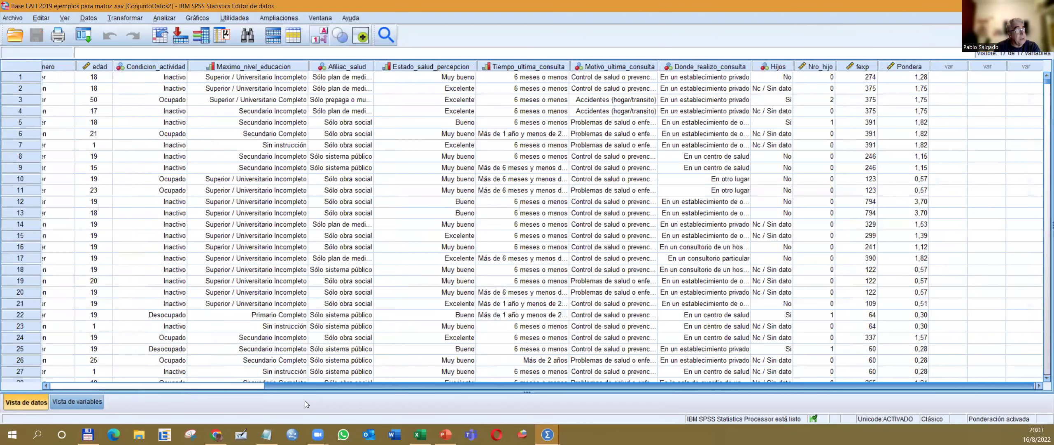
pyautogui.click(820, 67)
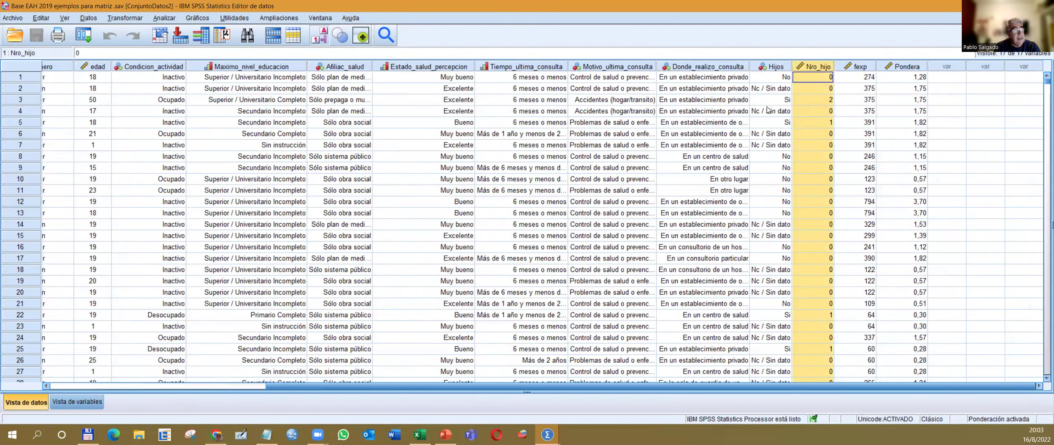
pyautogui.click(164, 18)
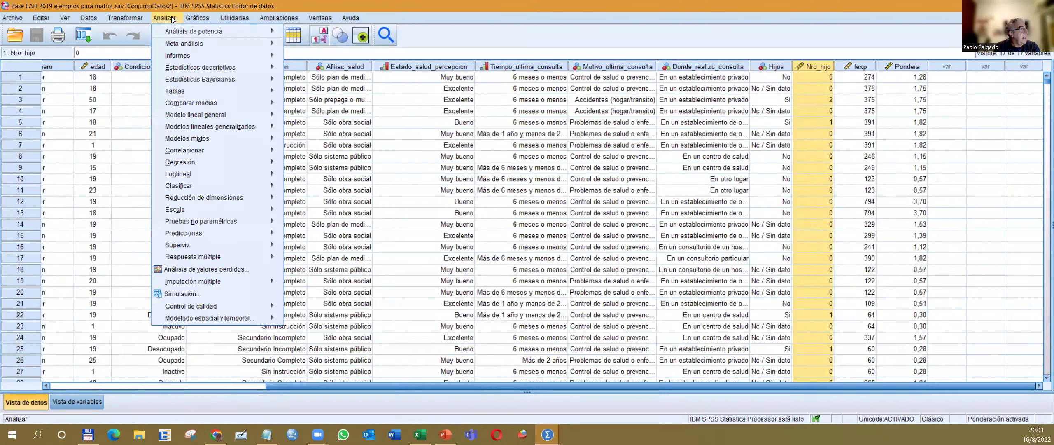
# Run a Frequencies table on Nro_hijo (14318 valid cases, 72,3% none), then return to the data.
pyautogui.moveTo(214, 67)
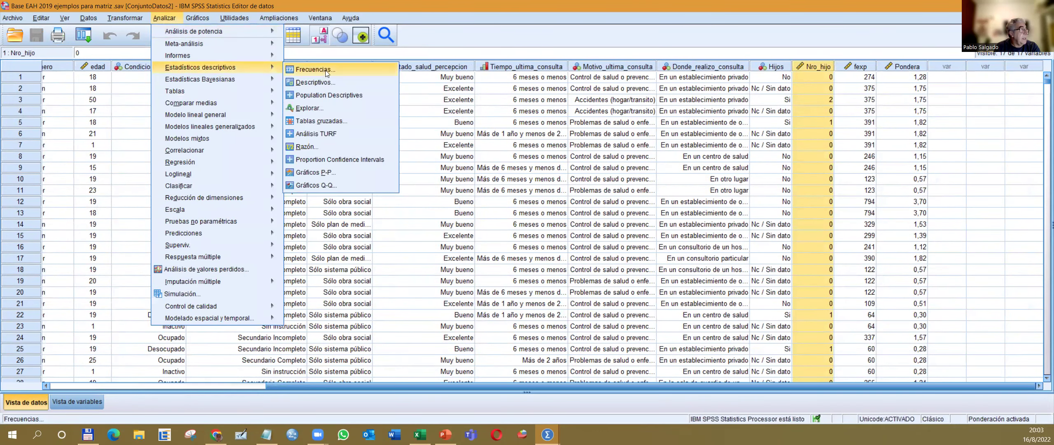
pyautogui.click(290, 71)
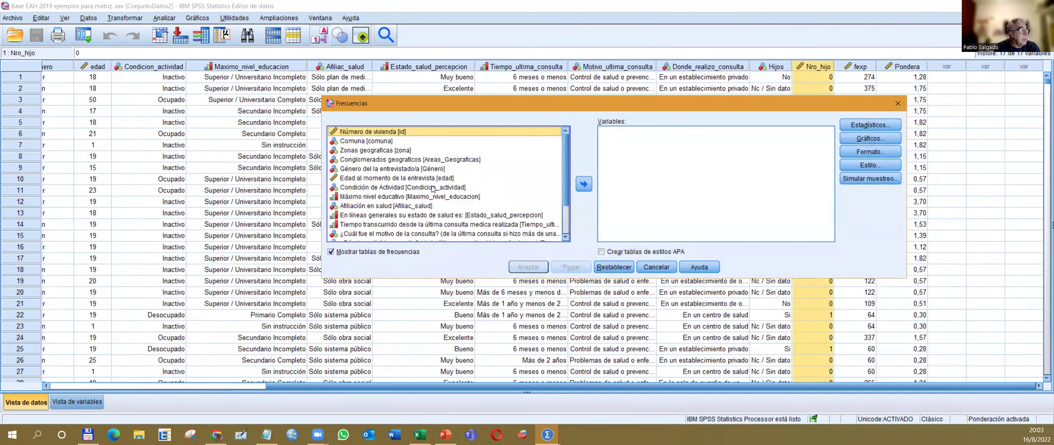
pyautogui.click(414, 188)
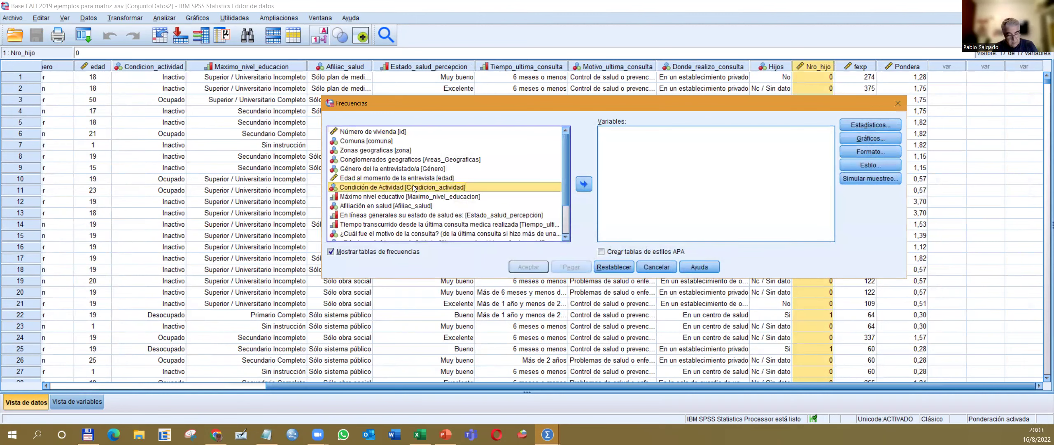
pyautogui.keyDown('ctrl'); pyautogui.click(414, 187); pyautogui.keyUp('ctrl')
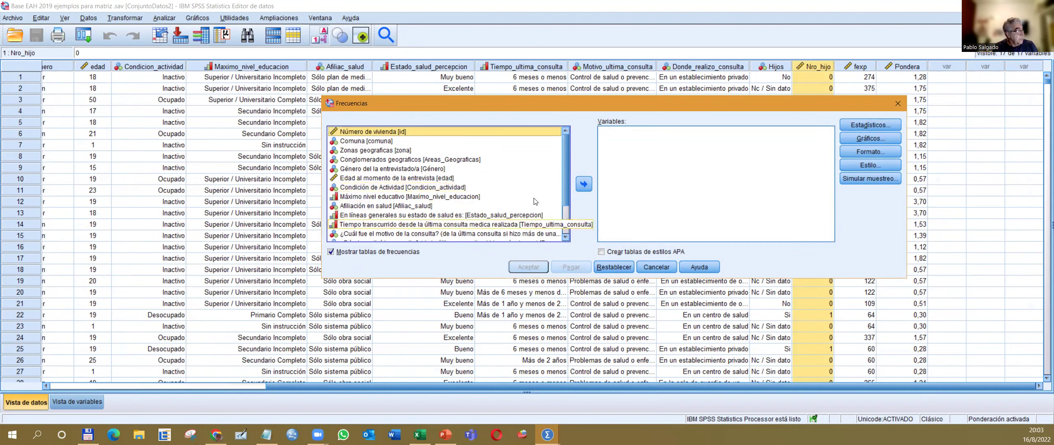
pyautogui.moveTo(564, 167); pyautogui.dragTo(563, 224)
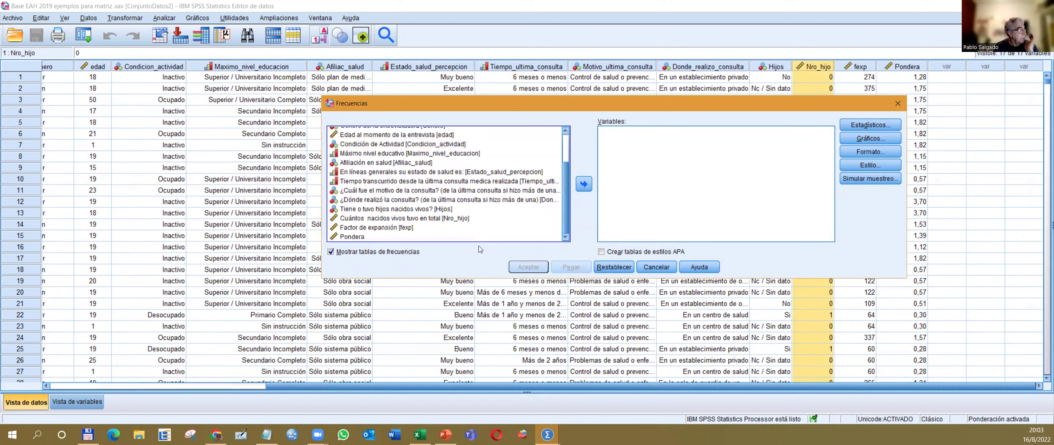
pyautogui.click(376, 218)
pyautogui.click(584, 184)
pyautogui.click(528, 266)
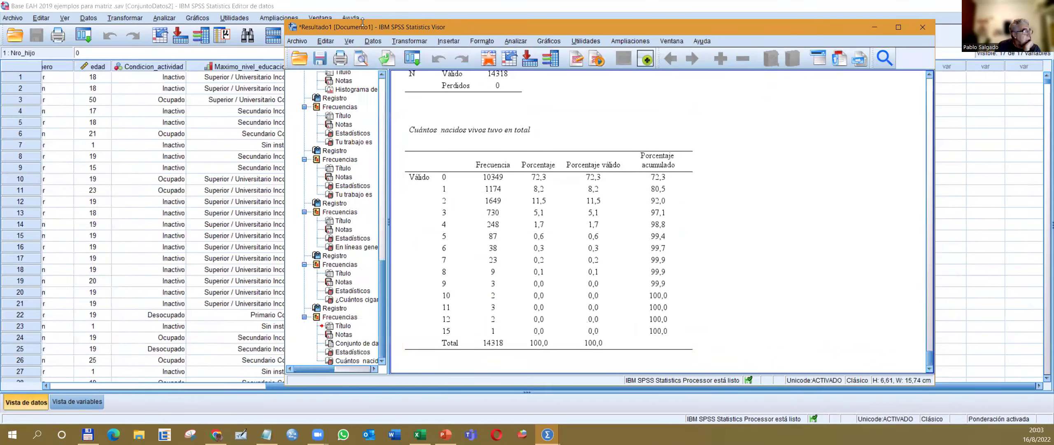
pyautogui.click(342, 6)
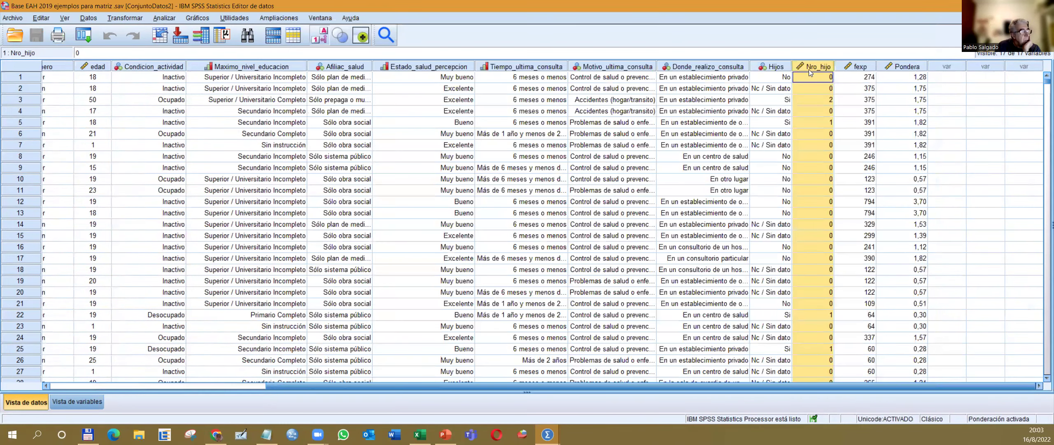
# Check the Hijos values, then declare 0 as a discrete missing value for Nro_hijo.
pyautogui.click(770, 78)
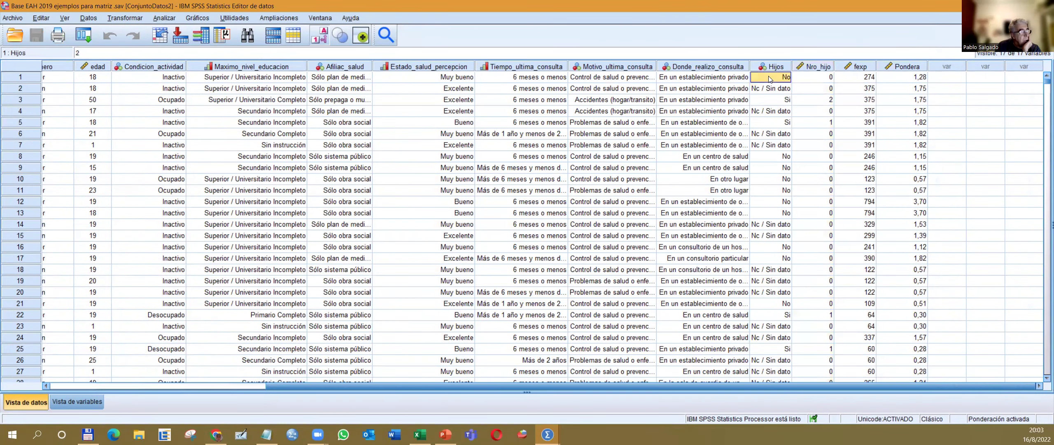
pyautogui.click(776, 89)
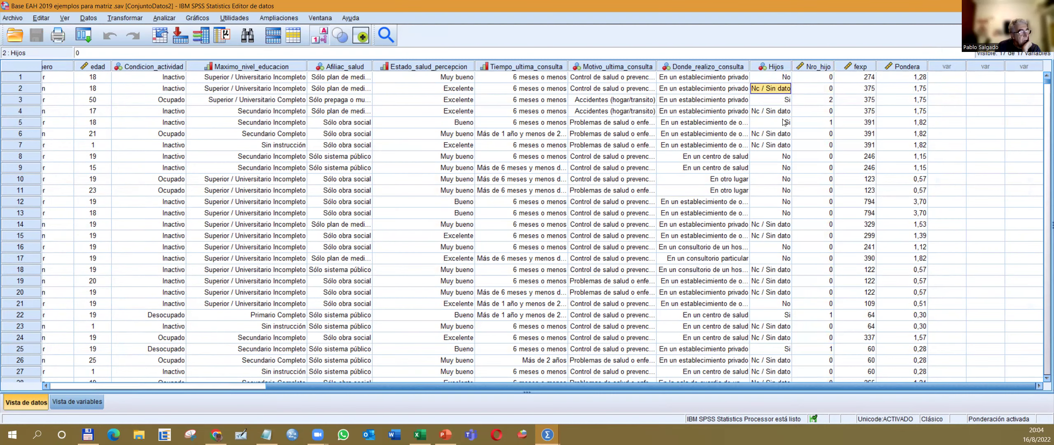
pyautogui.press('Down')
pyautogui.press('Down')
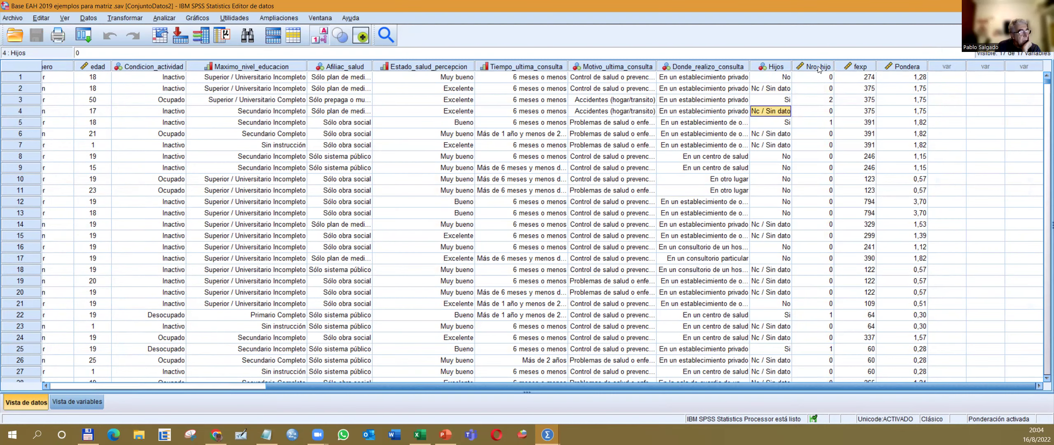
pyautogui.doubleClick(819, 66)
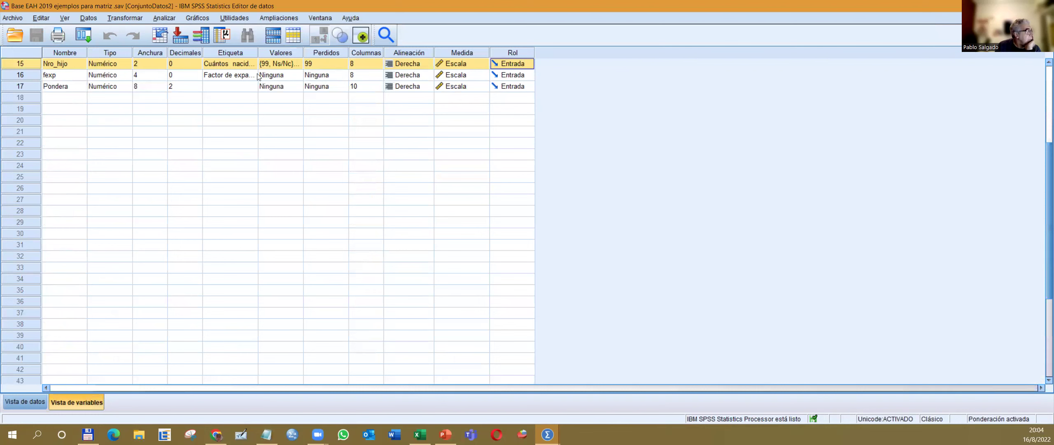
pyautogui.scroll(2, 289, 103)
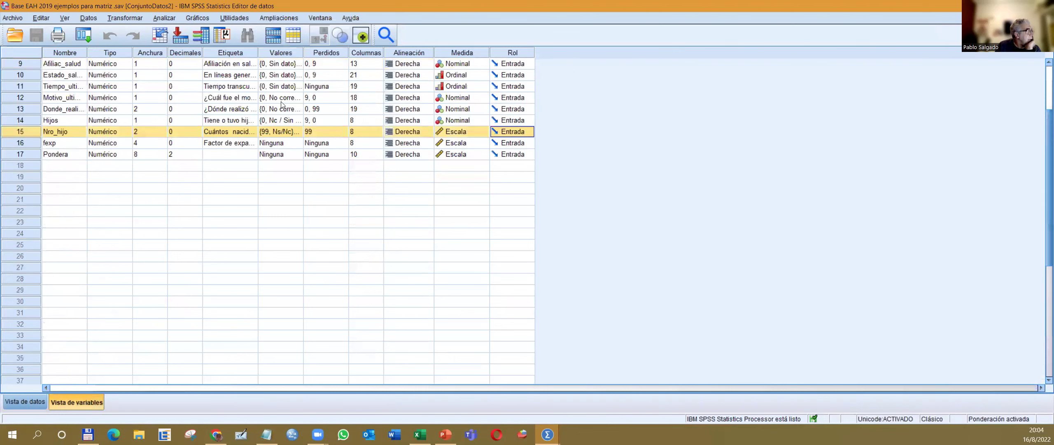
pyautogui.click(345, 131)
pyautogui.click(345, 131)
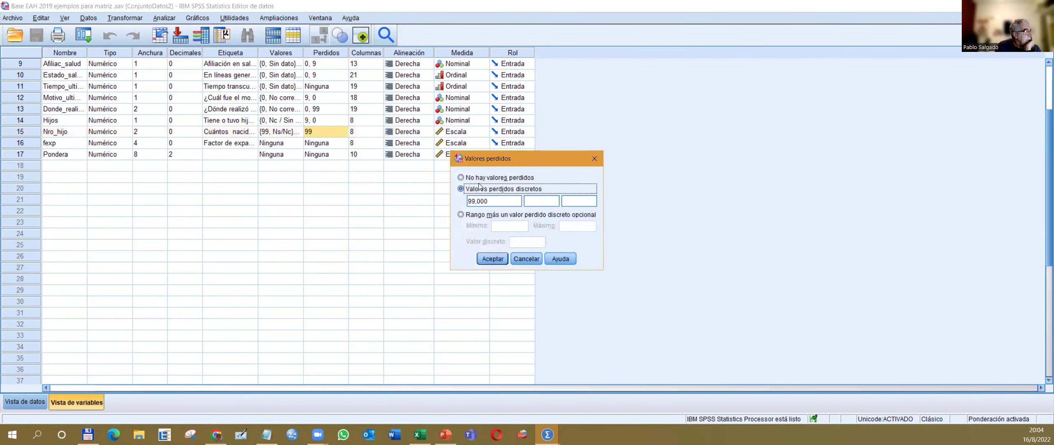
pyautogui.click(481, 178)
pyautogui.click(489, 189)
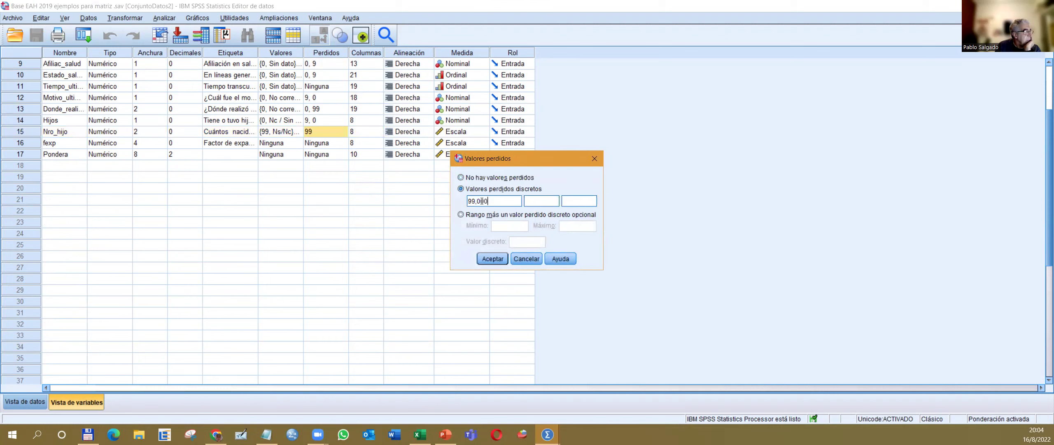
pyautogui.write('0')
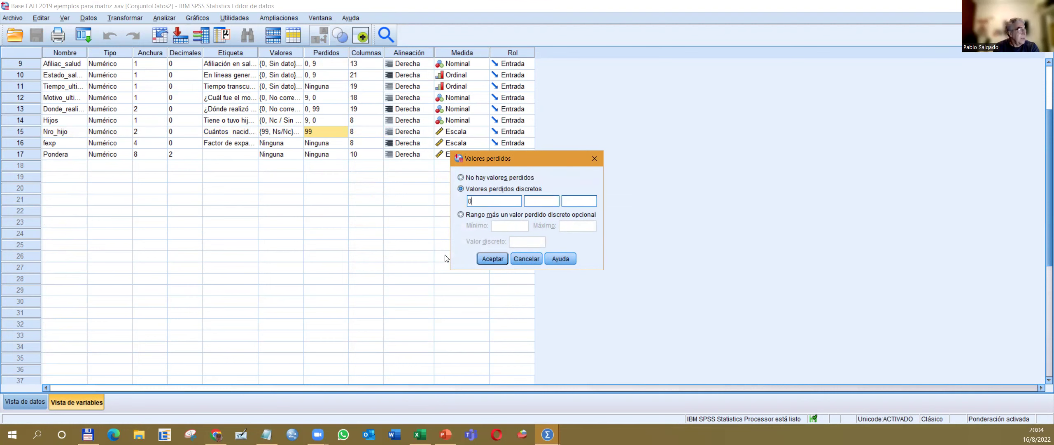
pyautogui.click(494, 259)
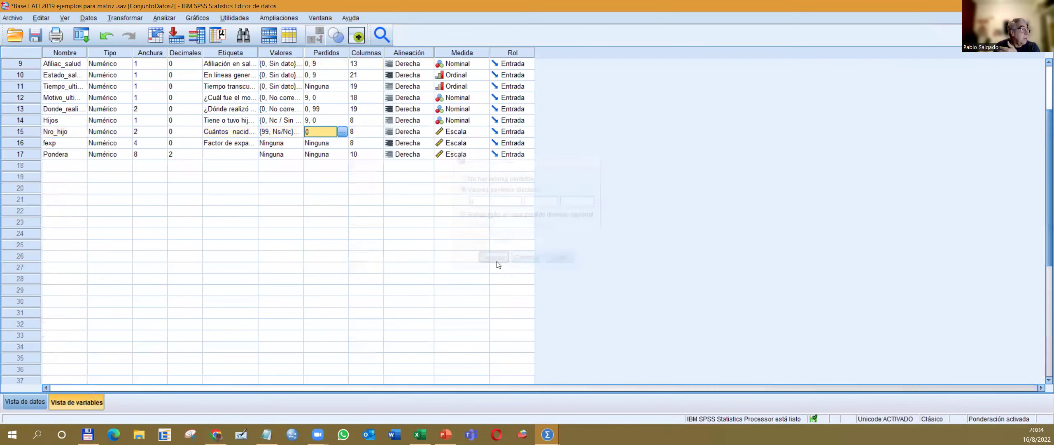
# Relabel Nro_hijo's value 0 from 'Ns/Nc' to 'No corresponde'.
pyautogui.click(300, 133)
pyautogui.click(299, 132)
pyautogui.click(491, 204)
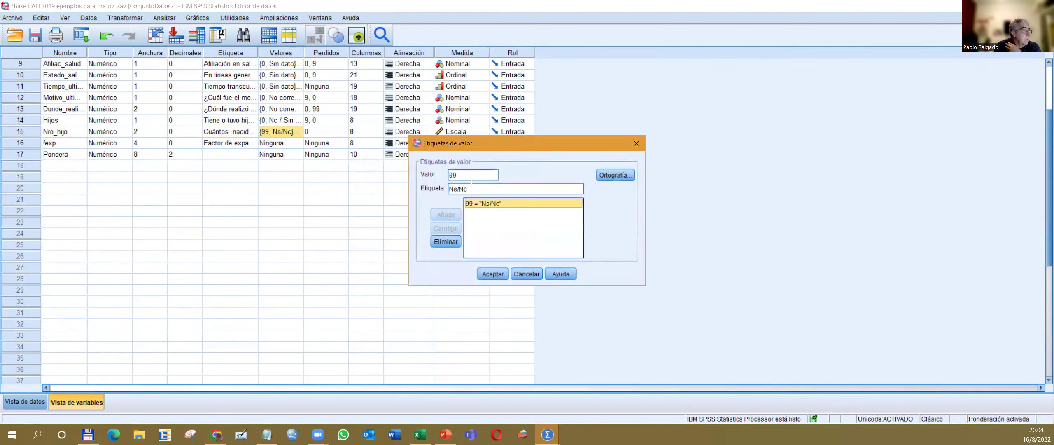
pyautogui.write('0')
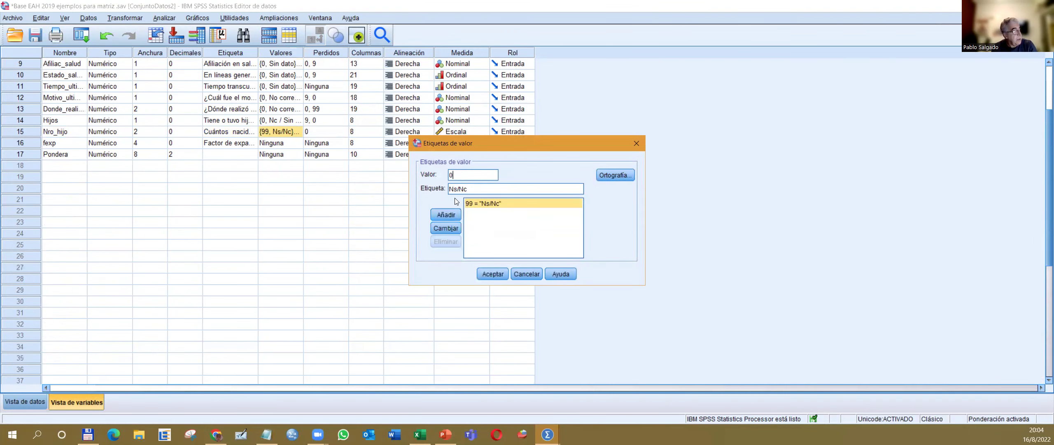
pyautogui.click(446, 228)
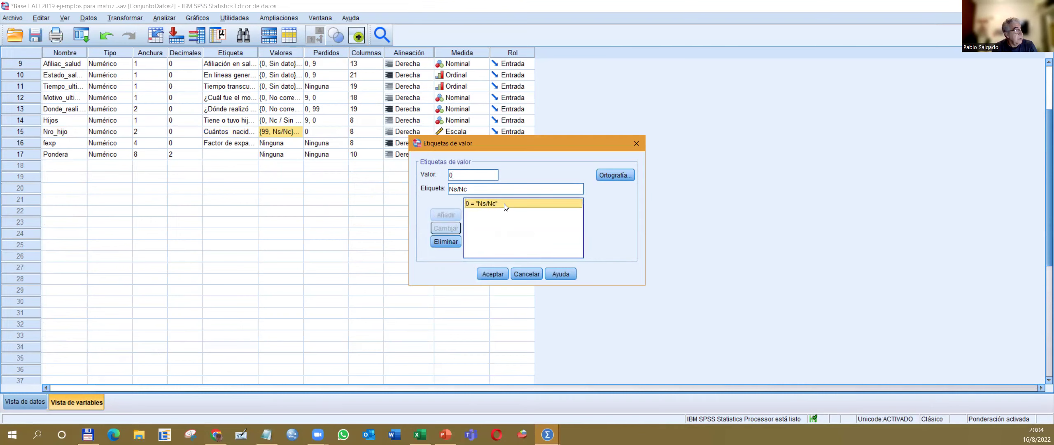
pyautogui.moveTo(469, 189); pyautogui.dragTo(440, 190)
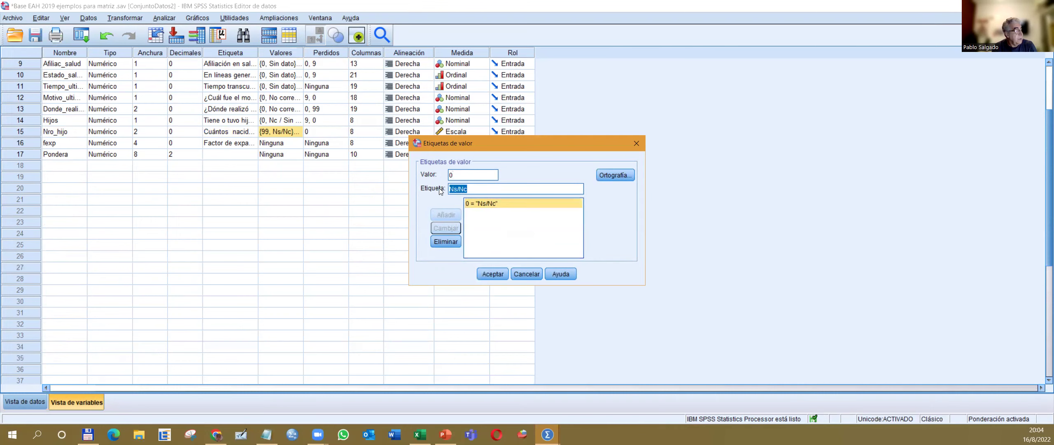
pyautogui.write('NO cvo')
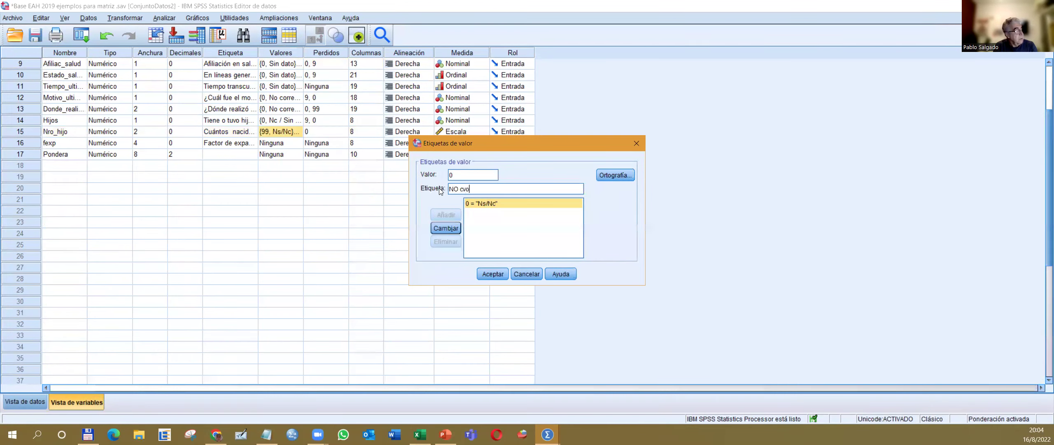
pyautogui.press('BackSpace')
pyautogui.press('BackSpace')
pyautogui.press('BackSpace')
pyautogui.press('BackSpace')
pyautogui.press('BackSpace')
pyautogui.write('o corresponde')
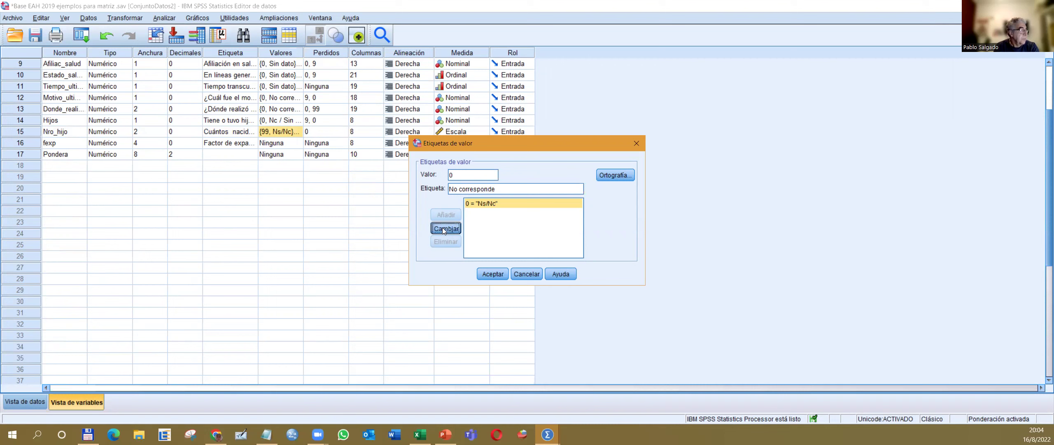
pyautogui.click(444, 229)
pyautogui.click(506, 273)
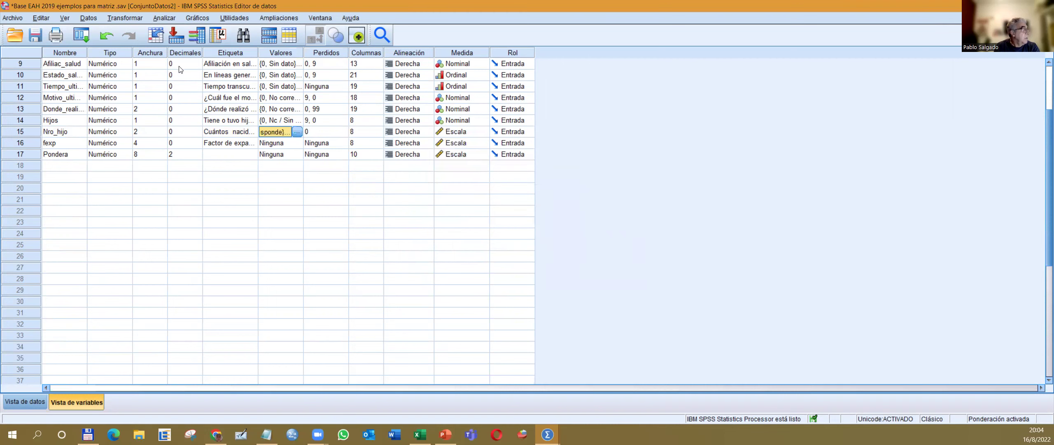
pyautogui.click(165, 18)
# Rerun Frequencies on Nro_hijo, giving 3969 valid cases with 'No corresponde' as missing.
pyautogui.moveTo(231, 67)
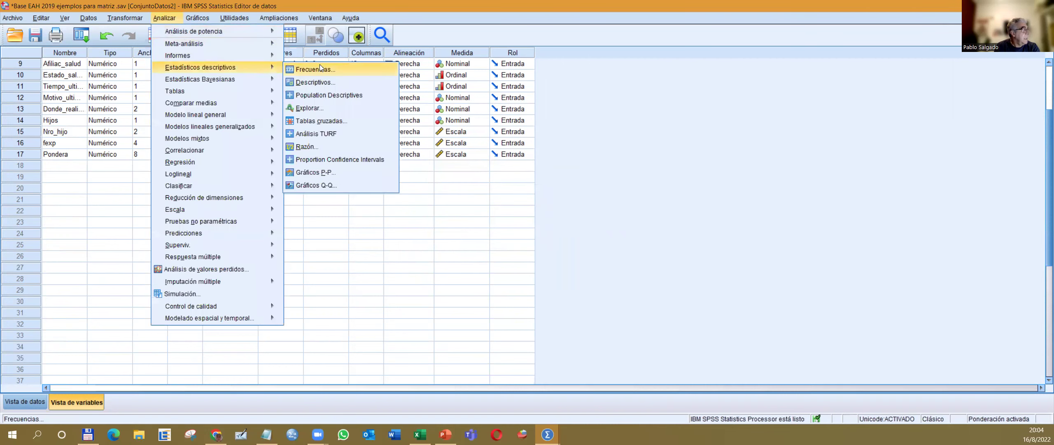
pyautogui.click(324, 70)
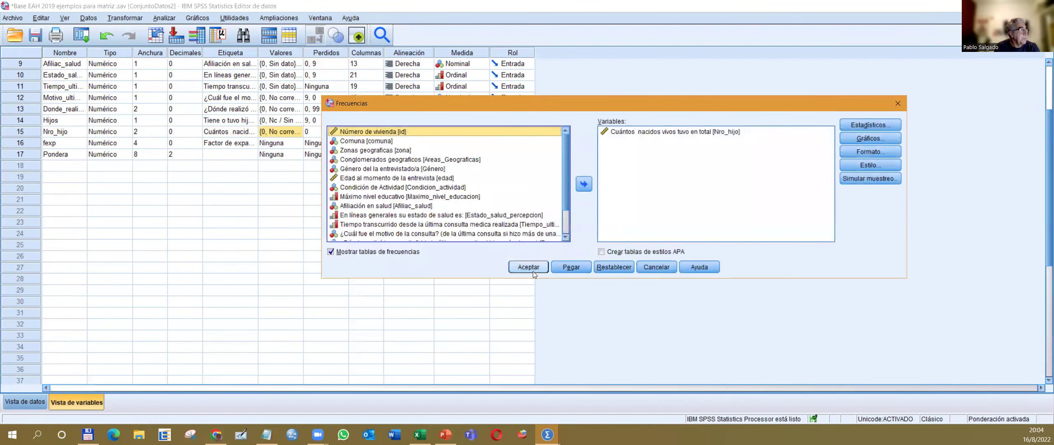
pyautogui.click(530, 264)
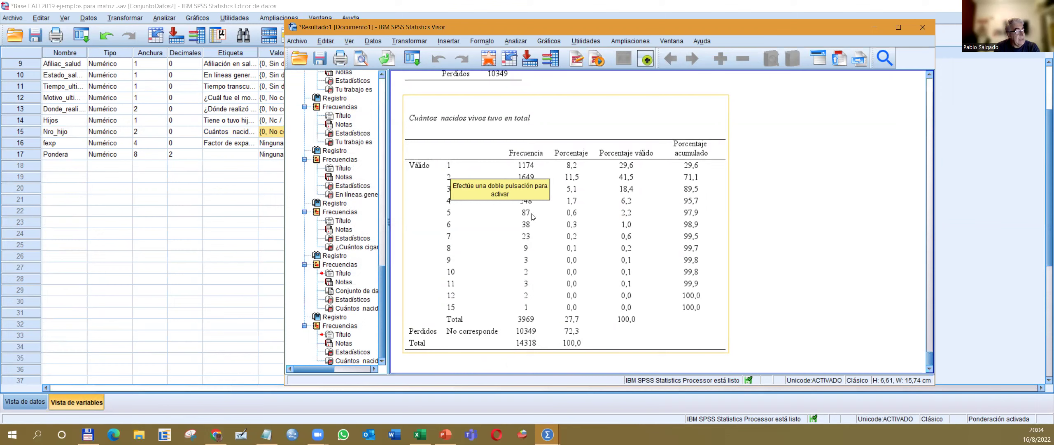
pyautogui.click(586, 213)
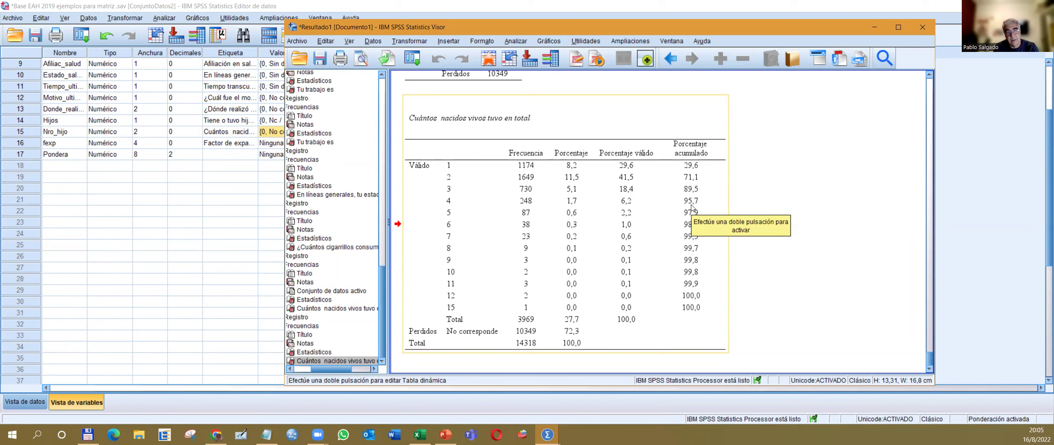
# Create a legacy histogram of Nro_hijo (mean 2,19, SD 1,231, N = 3969,5) and select it.
pyautogui.click(551, 41)
pyautogui.moveTo(598, 134)
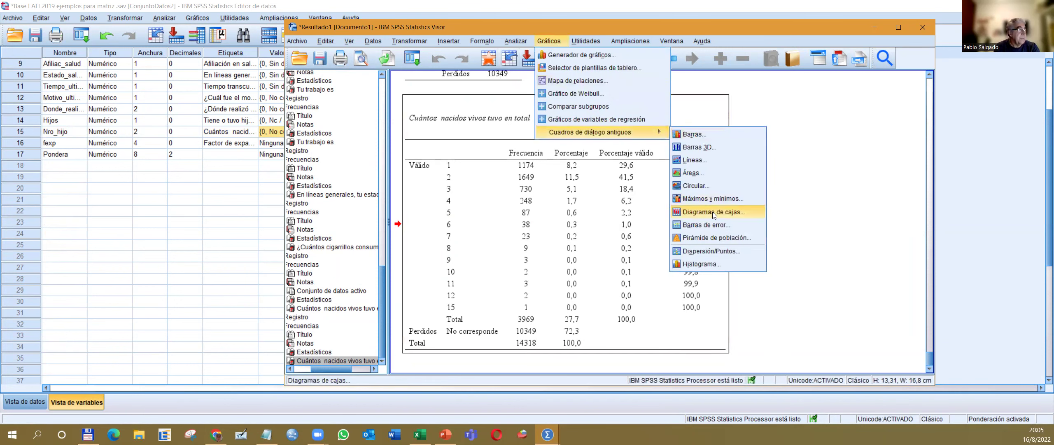
pyautogui.click(714, 265)
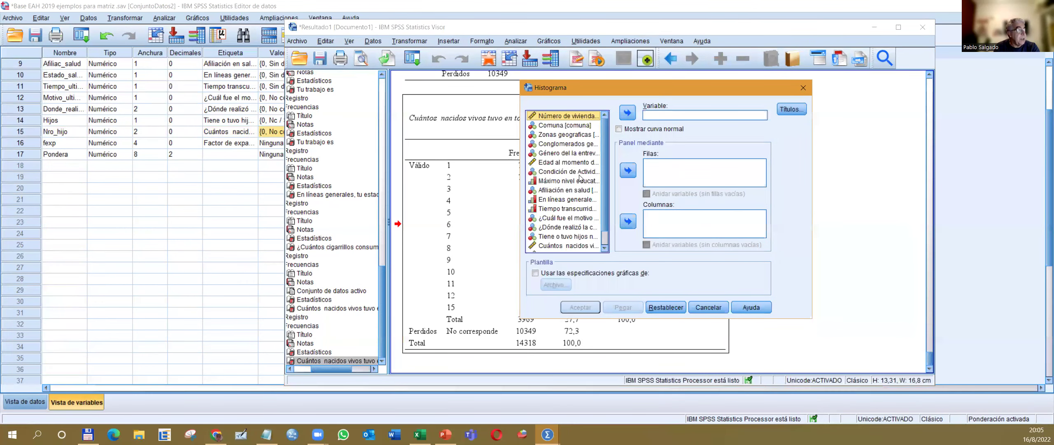
pyautogui.scroll(-1, 580, 177)
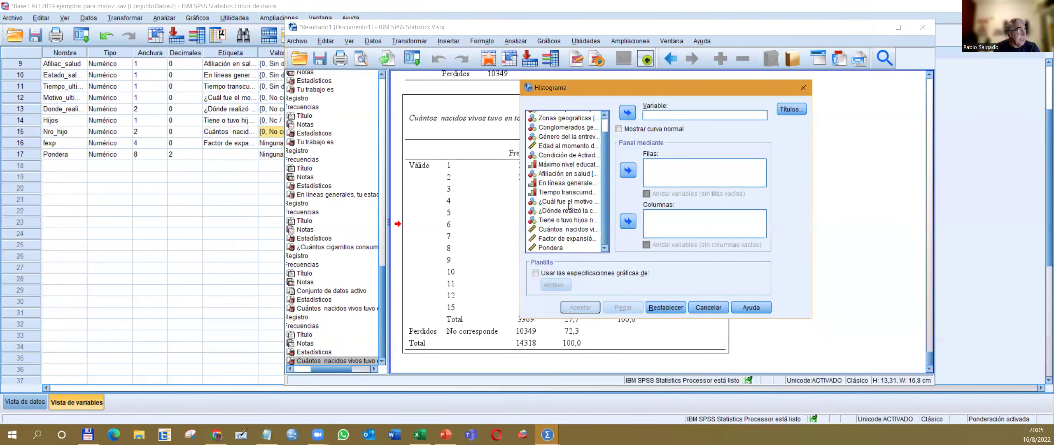
pyautogui.click(564, 229)
pyautogui.click(627, 113)
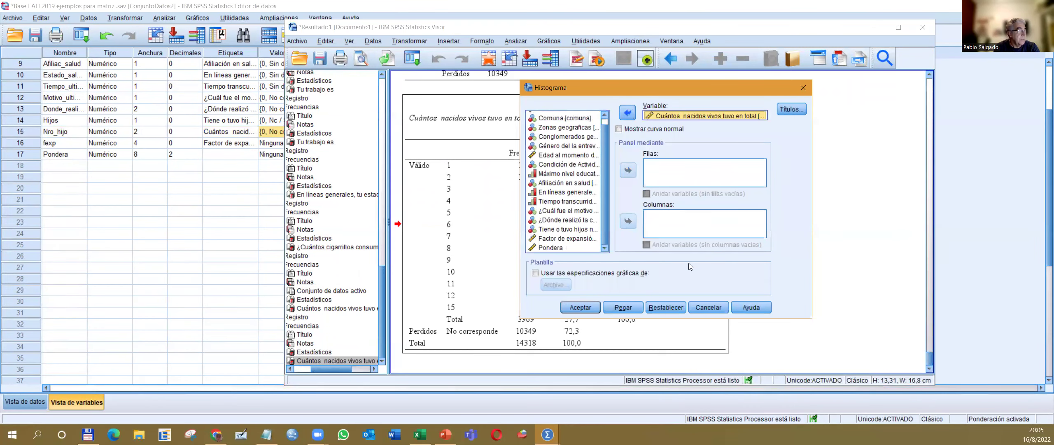
pyautogui.click(582, 311)
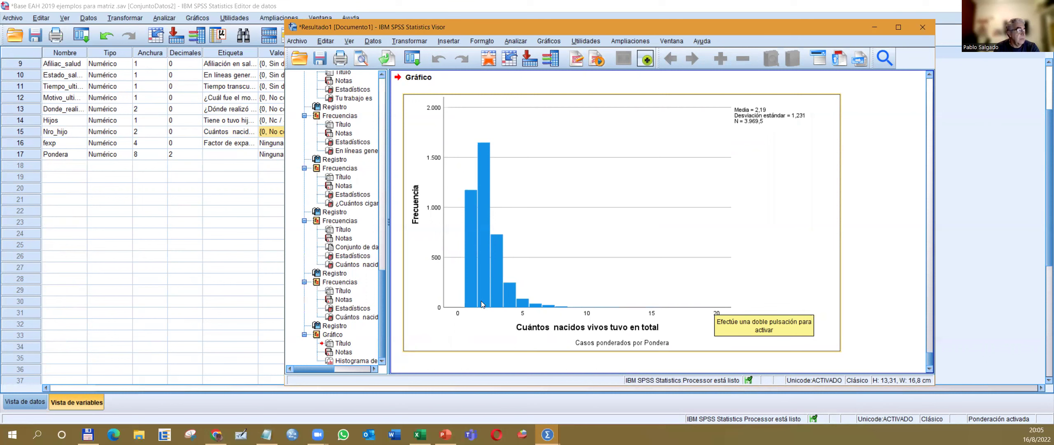
pyautogui.click(480, 285)
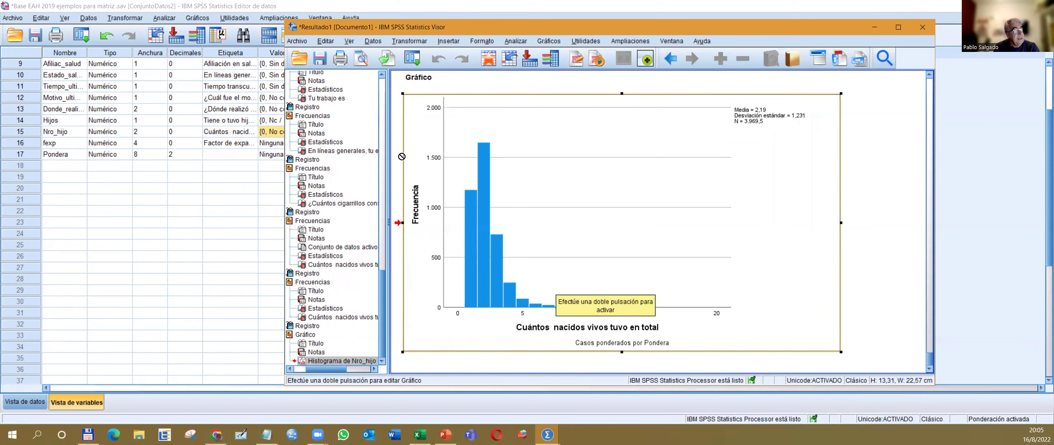
pyautogui.click(551, 42)
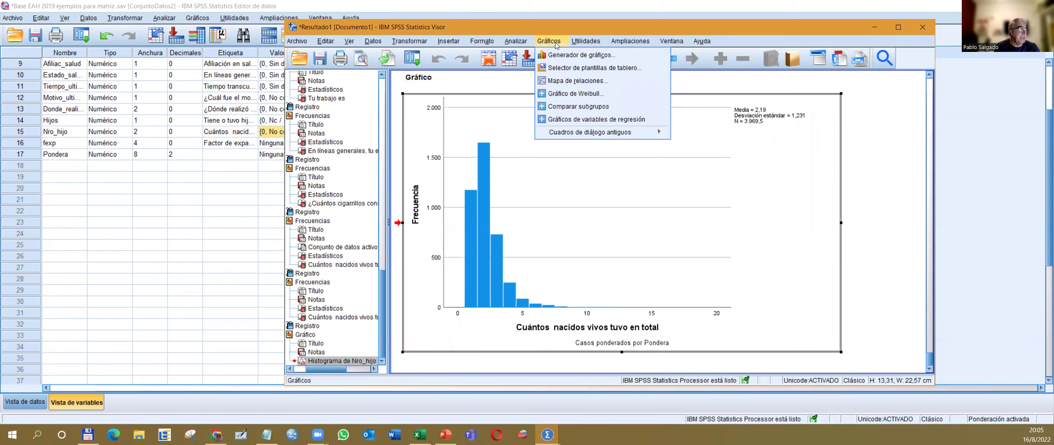
pyautogui.moveTo(611, 131)
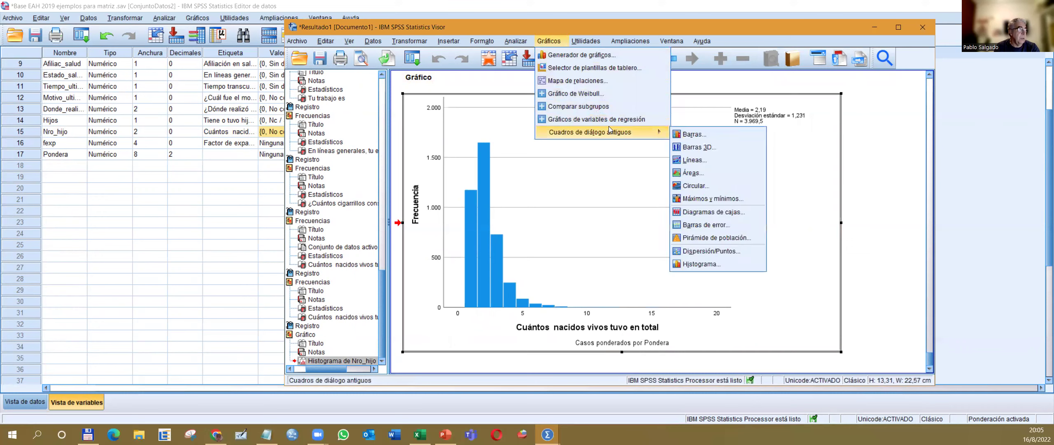
pyautogui.click(715, 212)
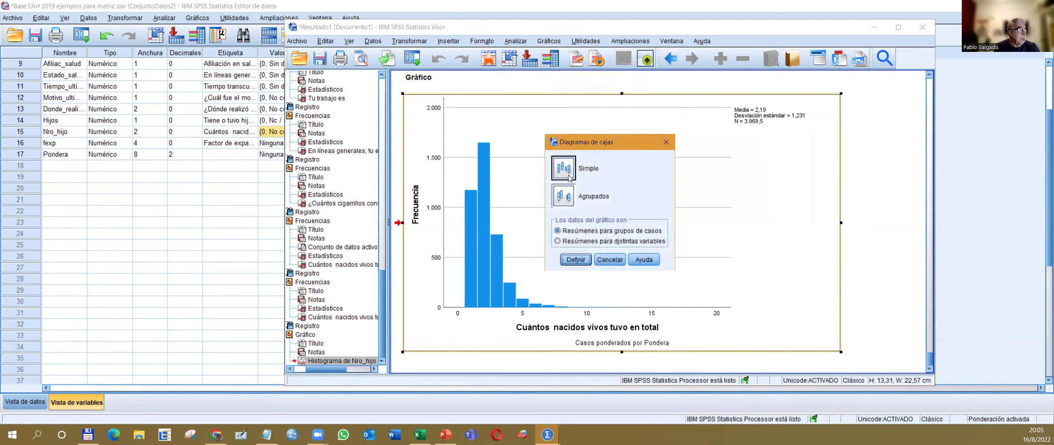
pyautogui.click(576, 258)
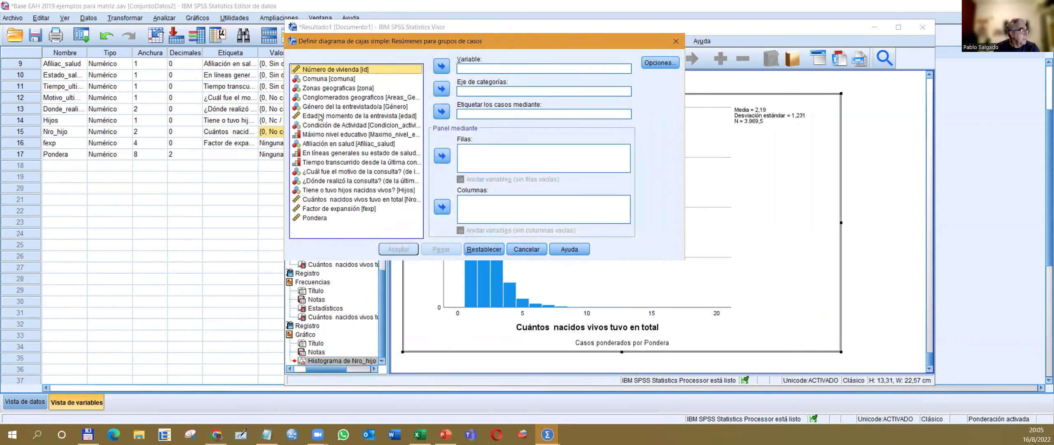
pyautogui.click(325, 201)
pyautogui.click(441, 68)
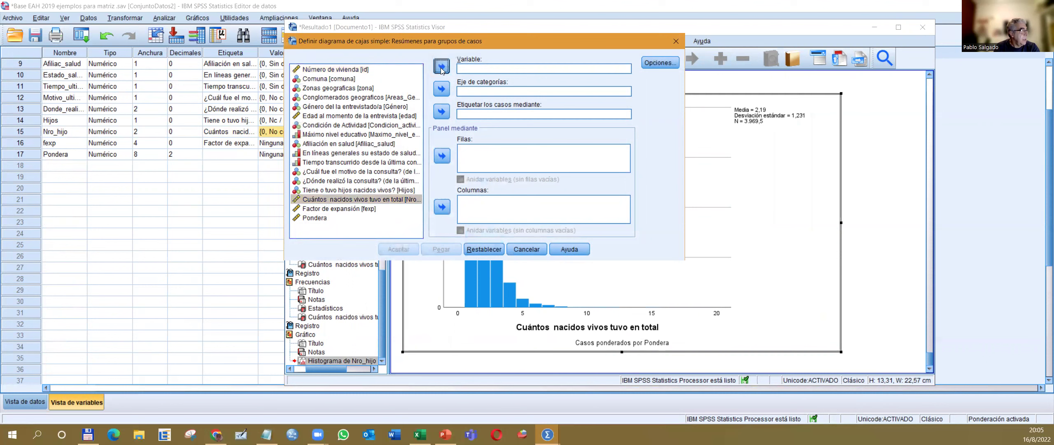
pyautogui.click(346, 108)
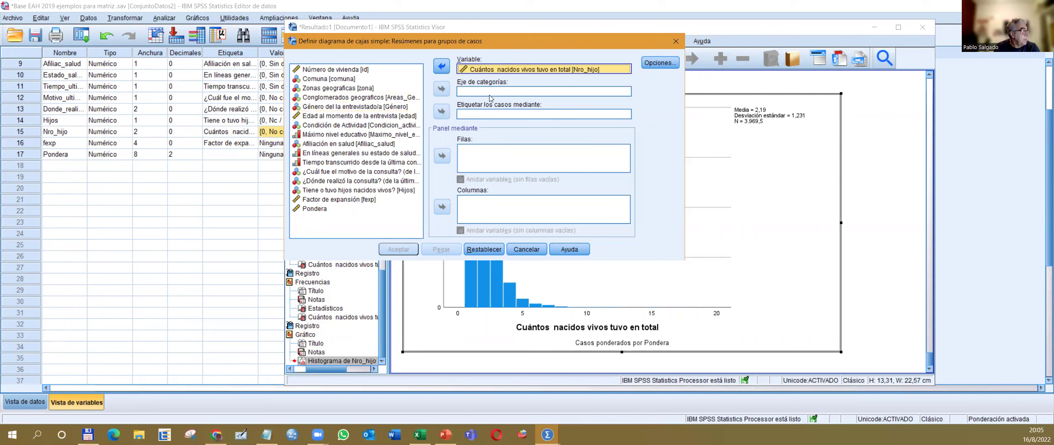
pyautogui.click(673, 45)
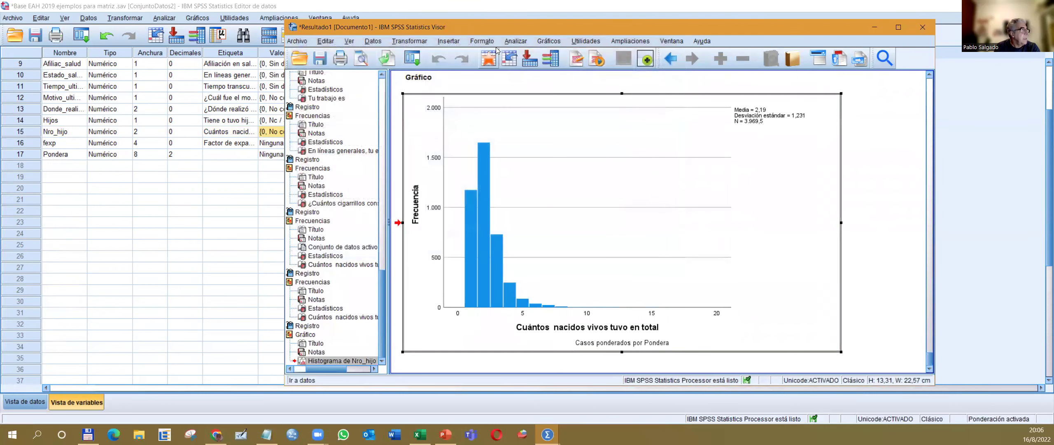
# Start an Explore analysis with Nro_hijo (live births) in the dependent list.
pyautogui.click(518, 41)
pyautogui.moveTo(542, 90)
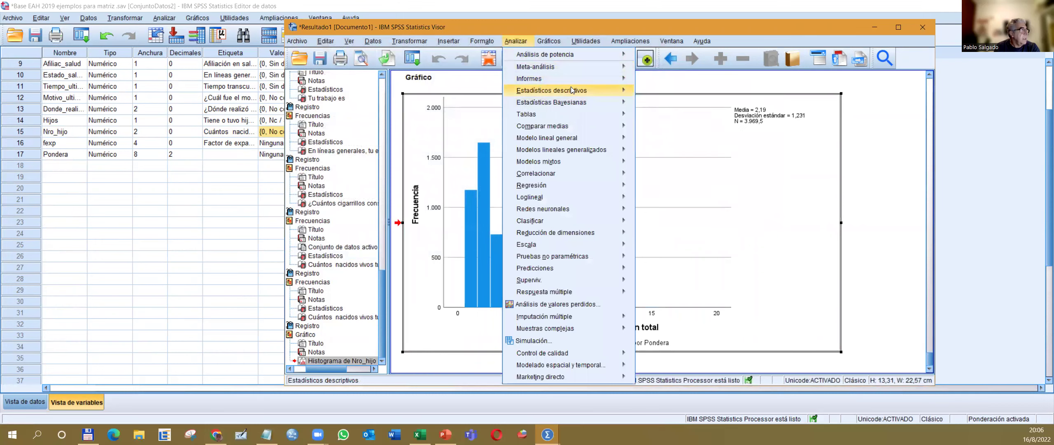
pyautogui.click(677, 131)
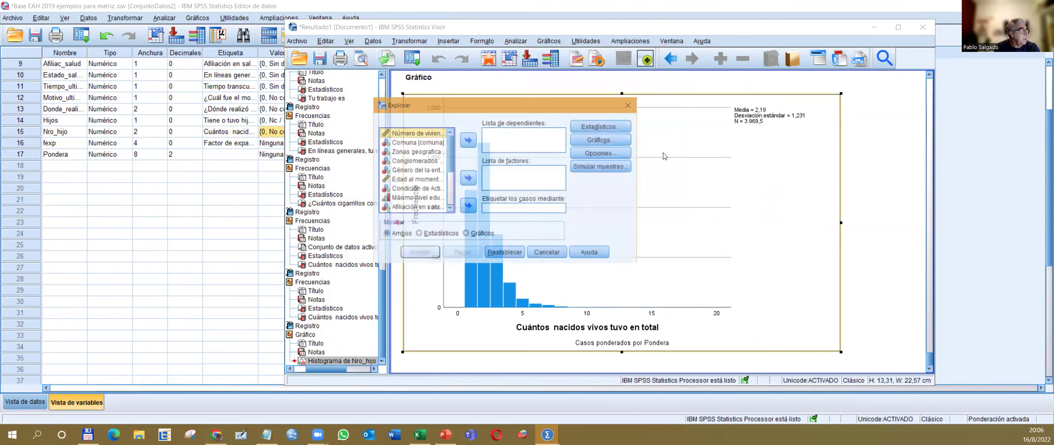
pyautogui.scroll(-3, 451, 150)
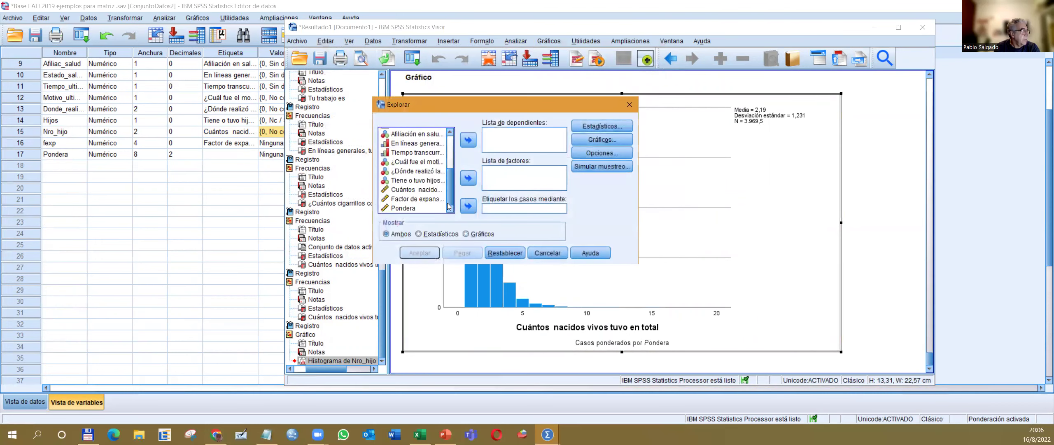
pyautogui.click(415, 190)
pyautogui.click(468, 140)
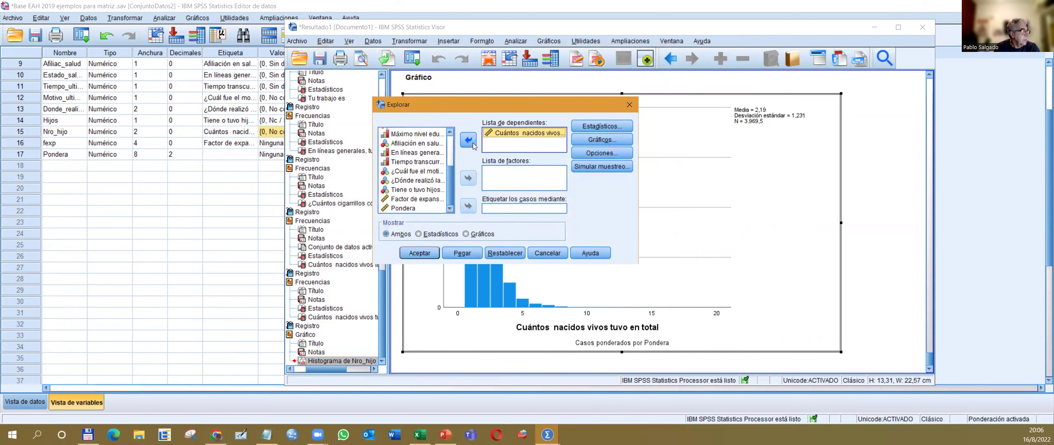
# Keep descriptives, turn off stem-and-leaf in Plots, and run Explore to get the box plot.
pyautogui.click(601, 126)
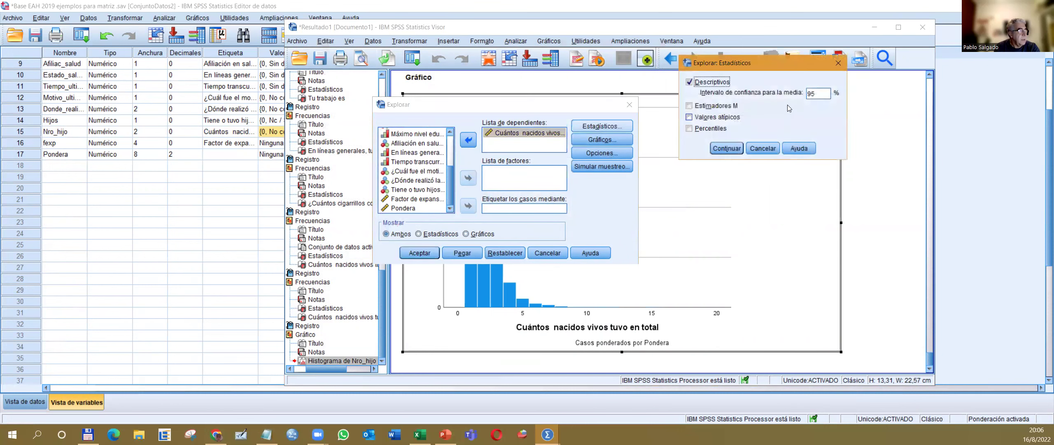
pyautogui.click(735, 148)
pyautogui.click(595, 140)
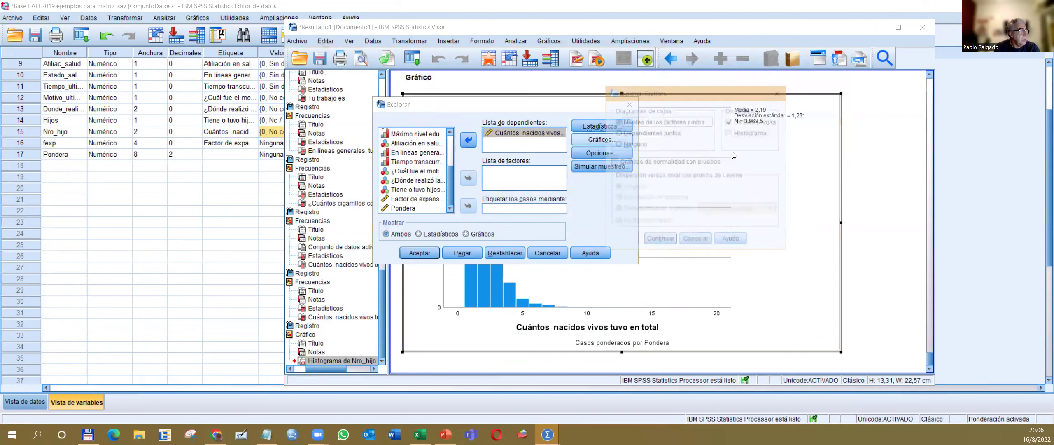
pyautogui.click(731, 121)
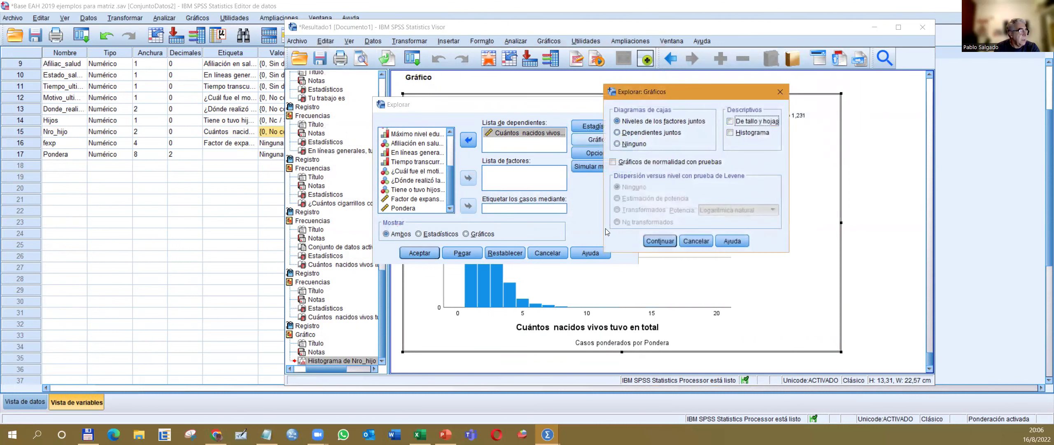
pyautogui.click(659, 241)
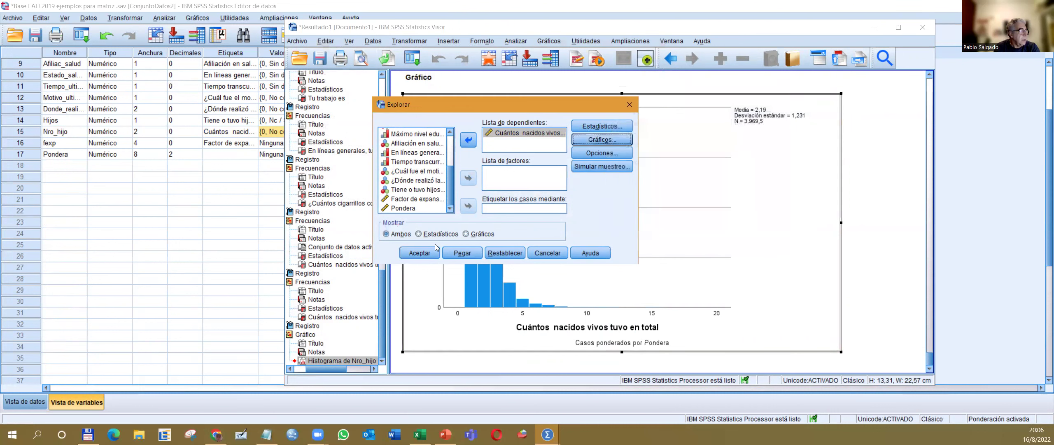
pyautogui.click(415, 253)
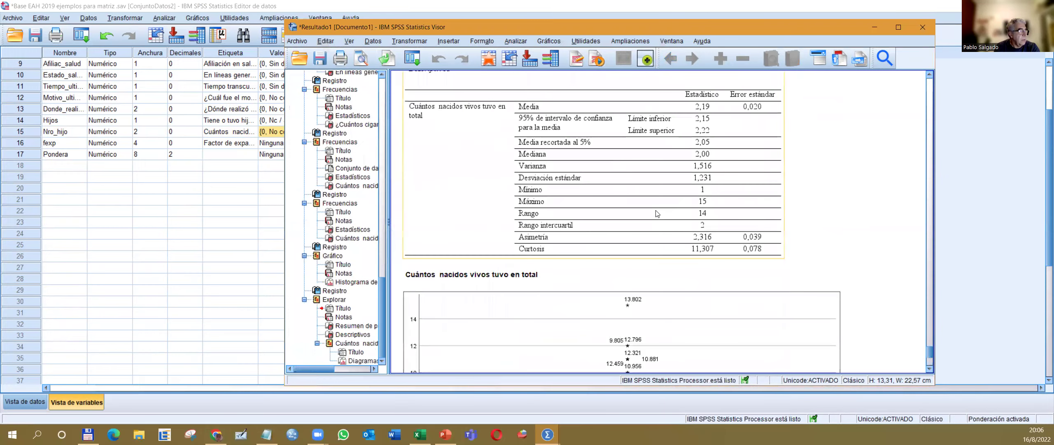
pyautogui.scroll(-5, 658, 213)
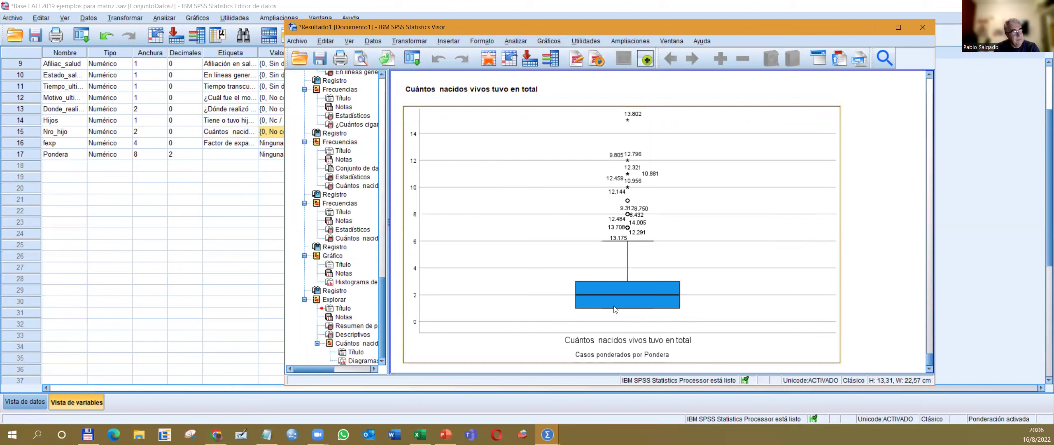
pyautogui.click(627, 288)
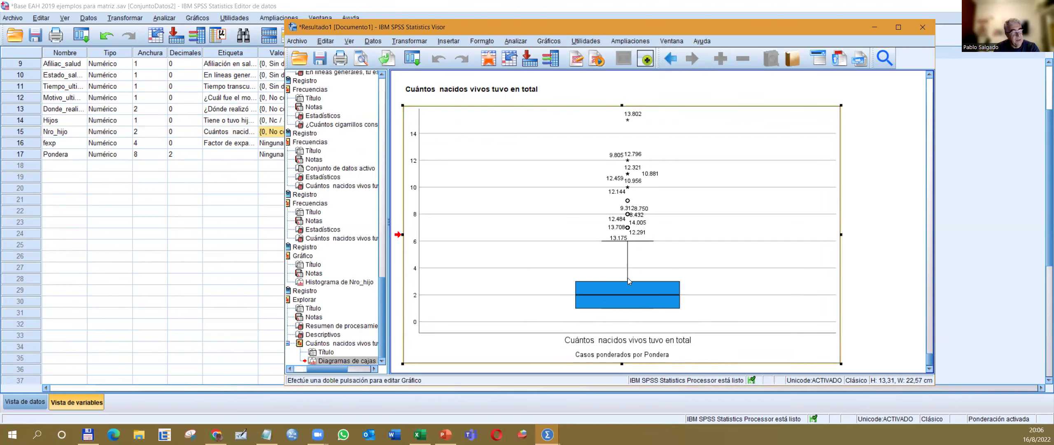
pyautogui.scroll(5, 682, 233)
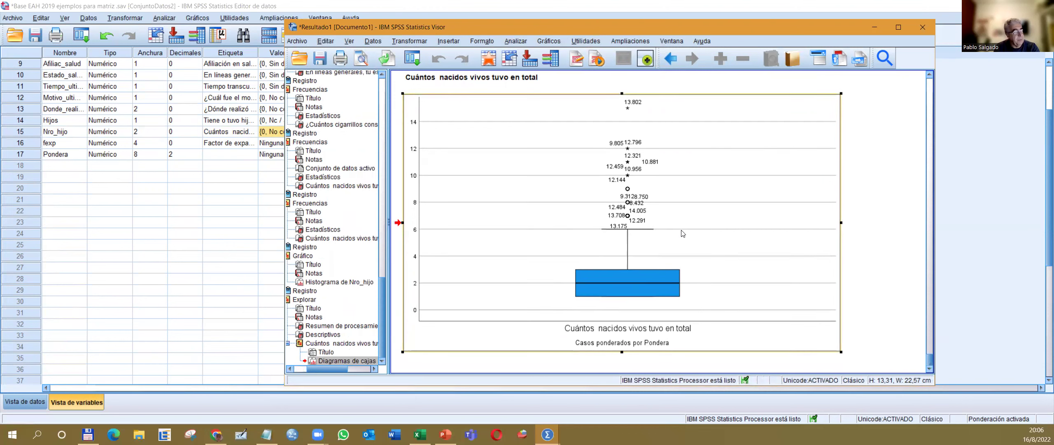
pyautogui.scroll(8, 682, 233)
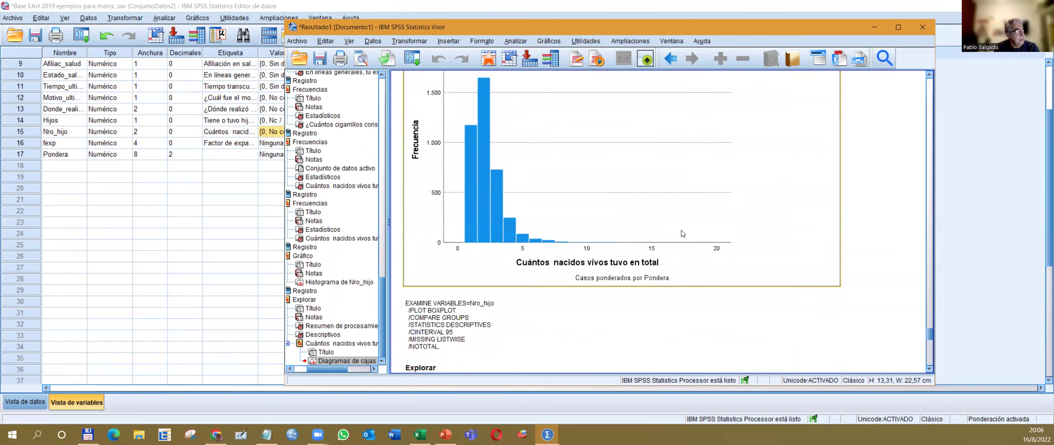
pyautogui.scroll(-4, 683, 233)
pyautogui.scroll(-6, 682, 233)
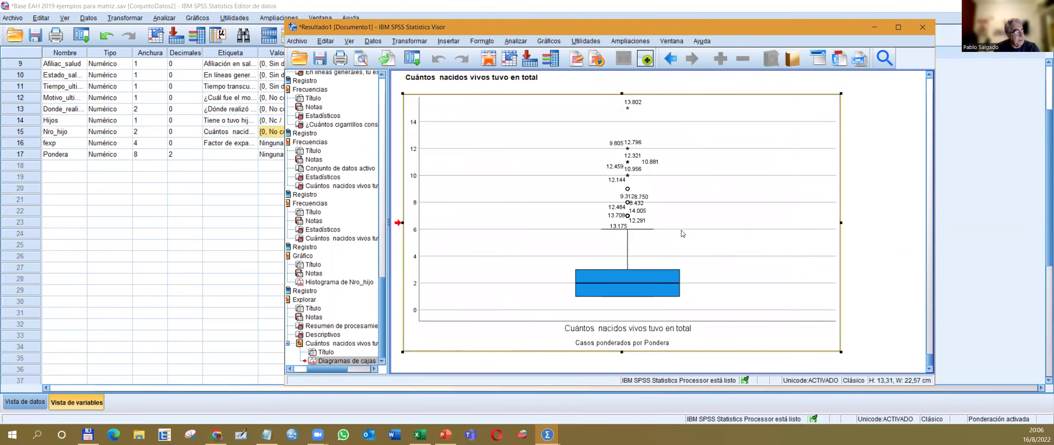
pyautogui.scroll(8, 682, 233)
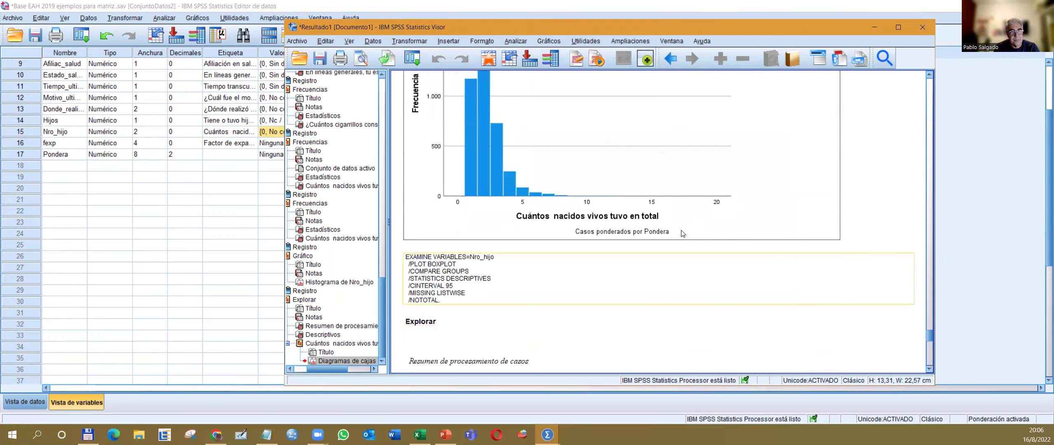
pyautogui.scroll(3, 680, 230)
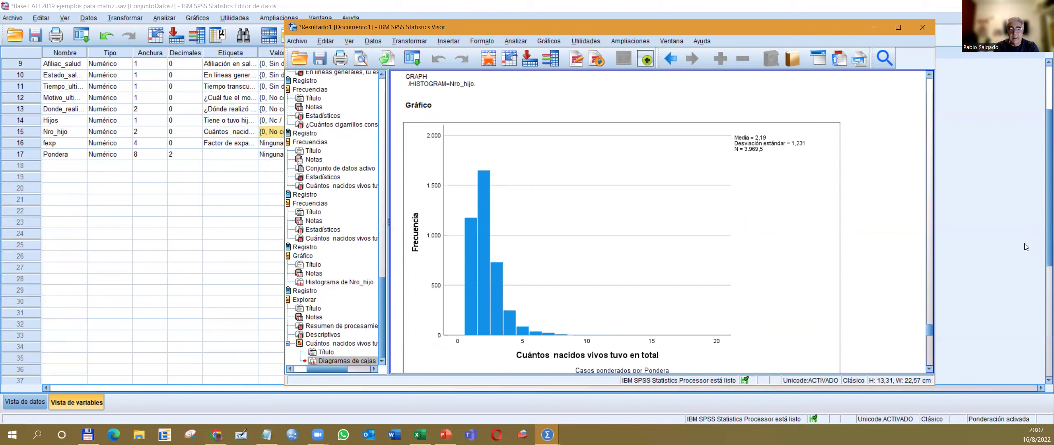
pyautogui.click(504, 85)
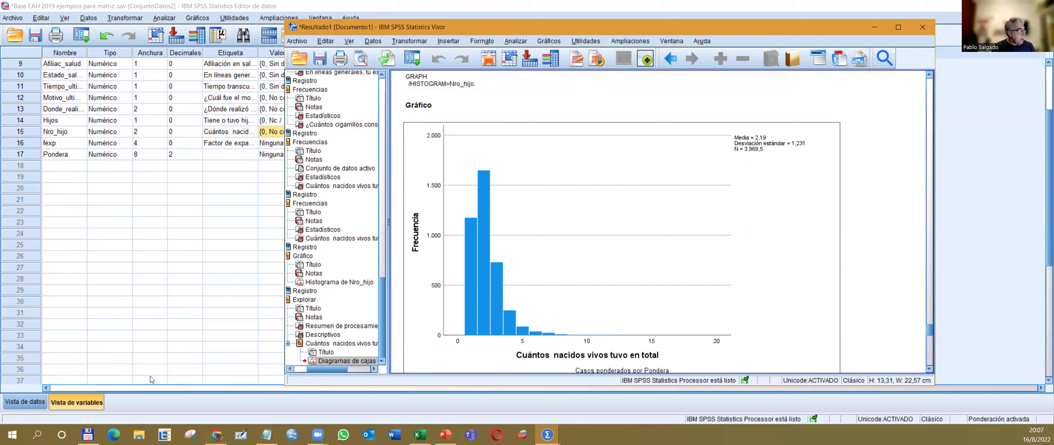
# Review the Notepad notes on qualitative variables and grouped-data statistics, clearing the marked text.
pyautogui.click(267, 434)
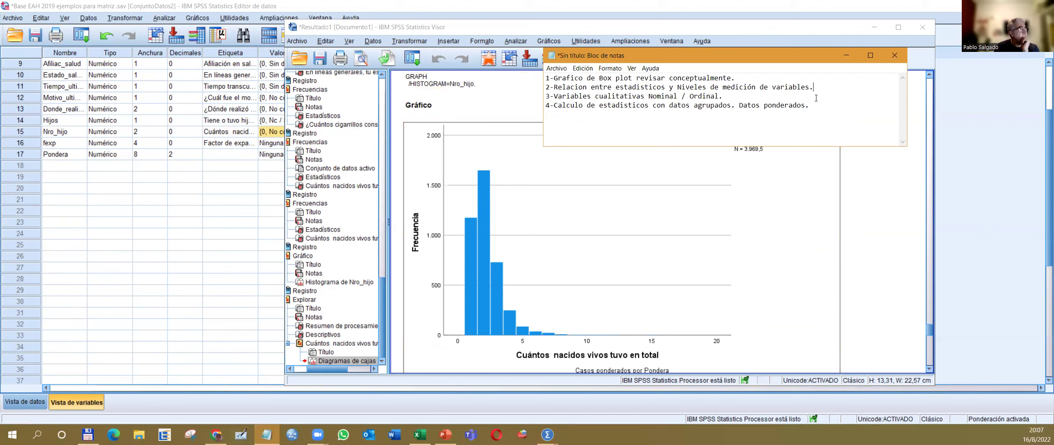
pyautogui.moveTo(723, 94); pyautogui.dragTo(545, 97)
pyautogui.moveTo(823, 104); pyautogui.dragTo(551, 107)
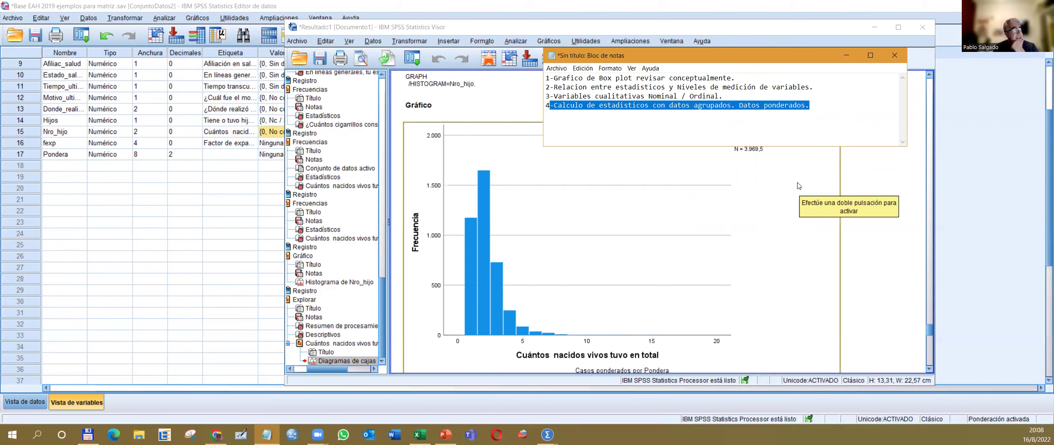
pyautogui.click(796, 144)
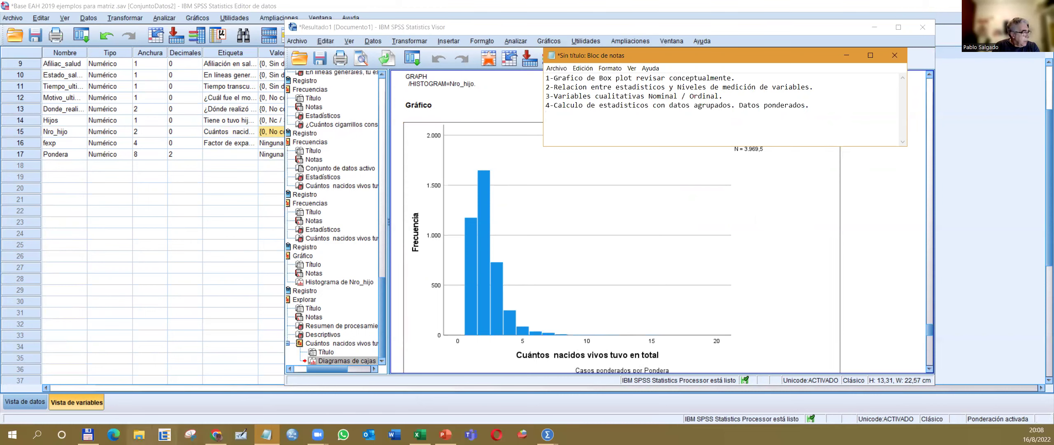
pyautogui.click(88, 434)
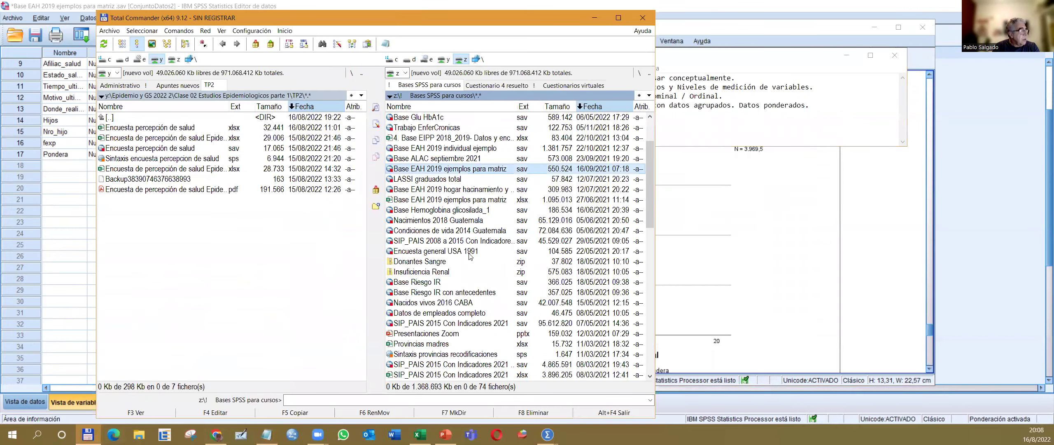
# Navigate to z:\CENTRO REDES 2019\!!1 Elementos Estadistica I\Semana 5 6, glancing at Semana 3 4.
pyautogui.scroll(2, 424, 225)
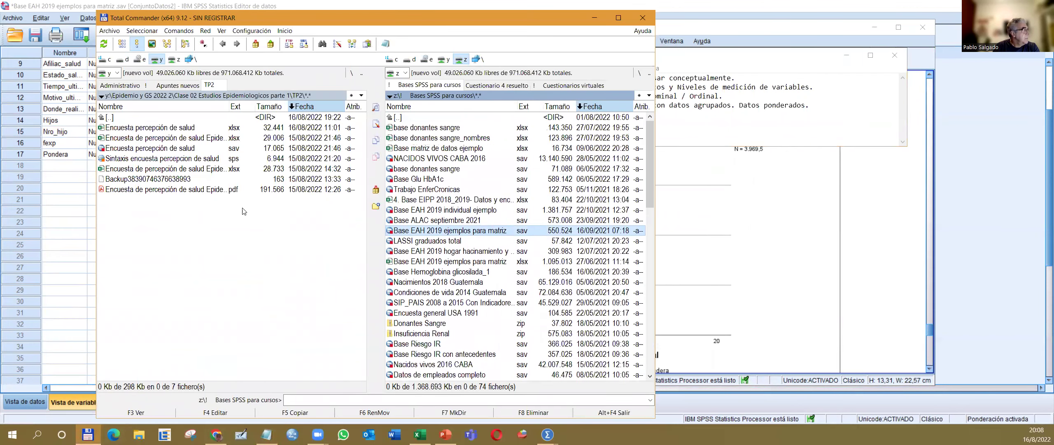
pyautogui.doubleClick(433, 119)
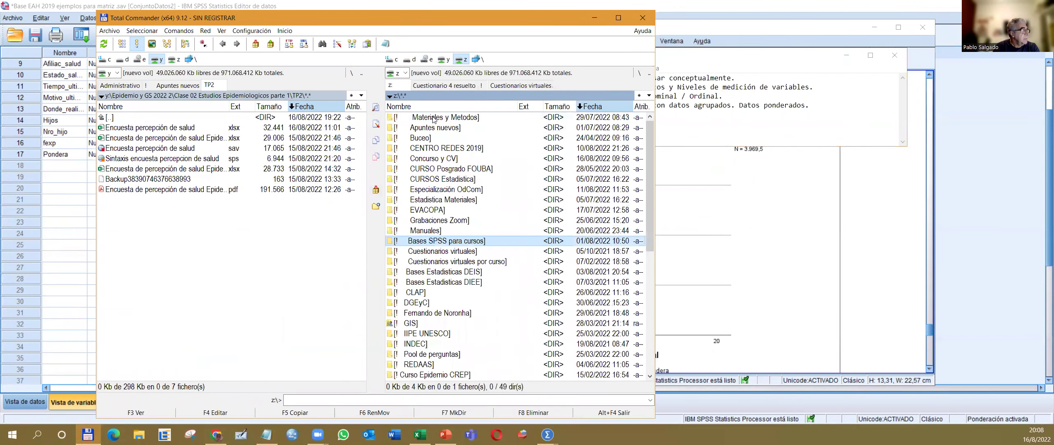
pyautogui.doubleClick(435, 120)
pyautogui.doubleClick(437, 118)
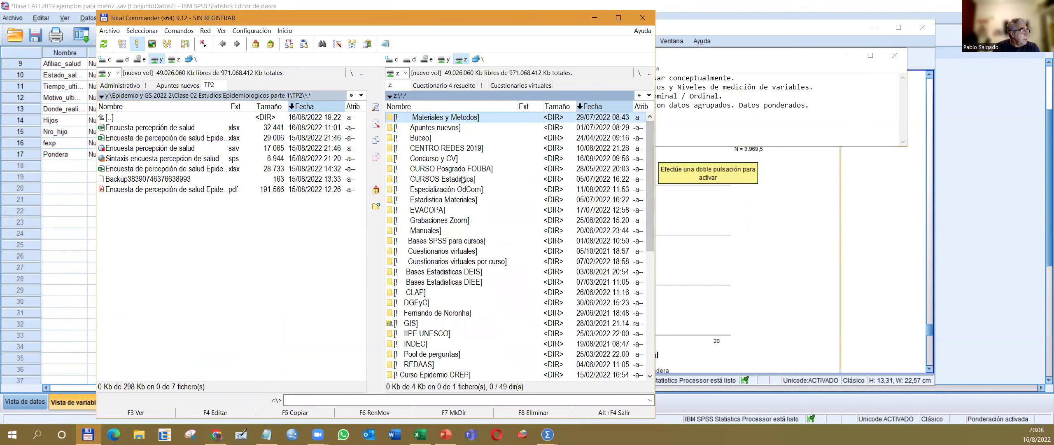
pyautogui.doubleClick(453, 148)
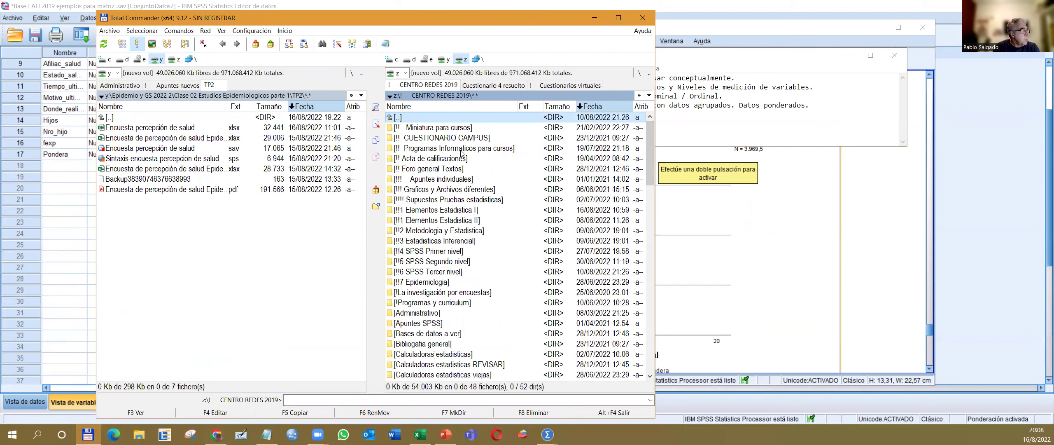
pyautogui.doubleClick(464, 210)
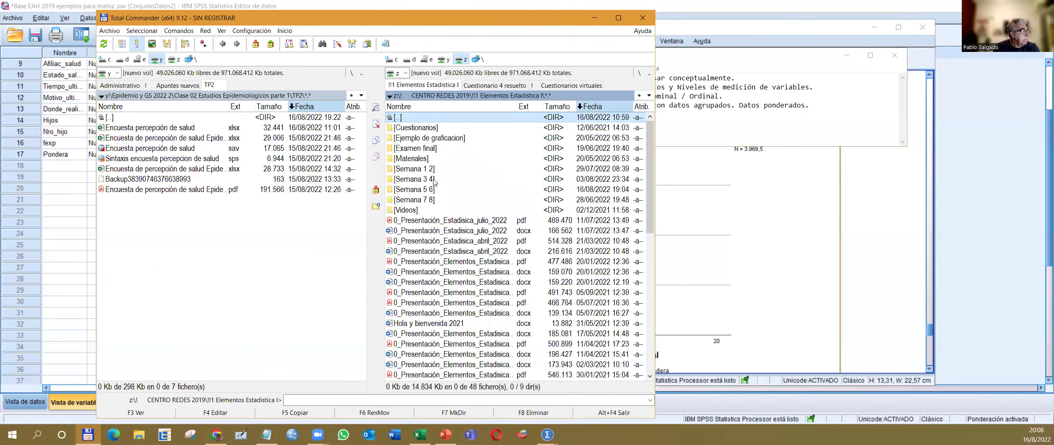
pyautogui.doubleClick(433, 190)
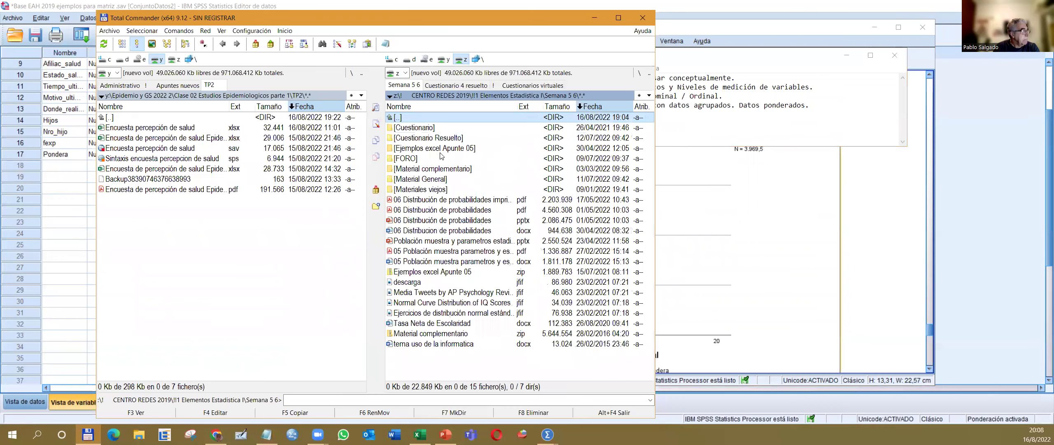
pyautogui.doubleClick(430, 118)
pyautogui.doubleClick(430, 177)
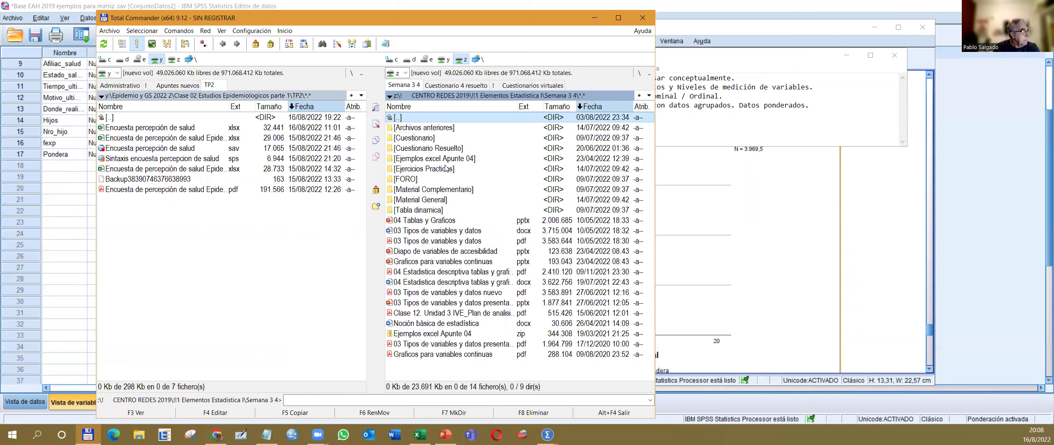
pyautogui.doubleClick(434, 119)
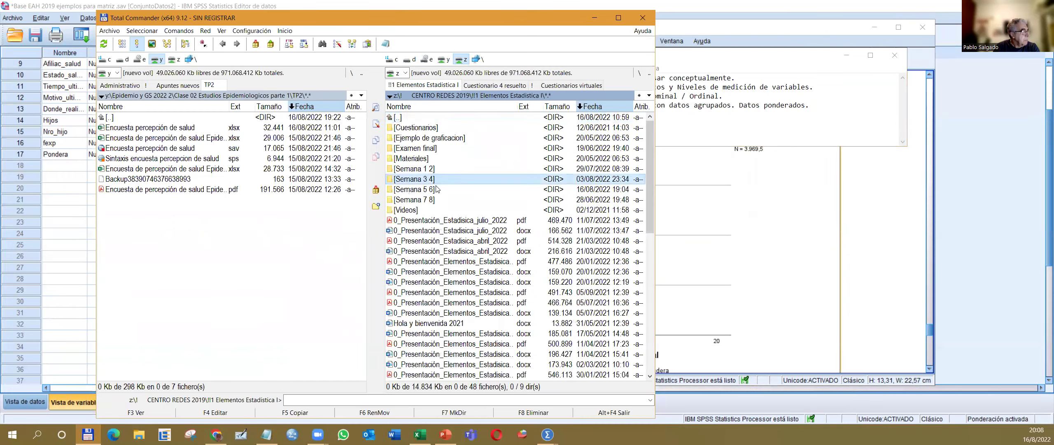
pyautogui.doubleClick(436, 189)
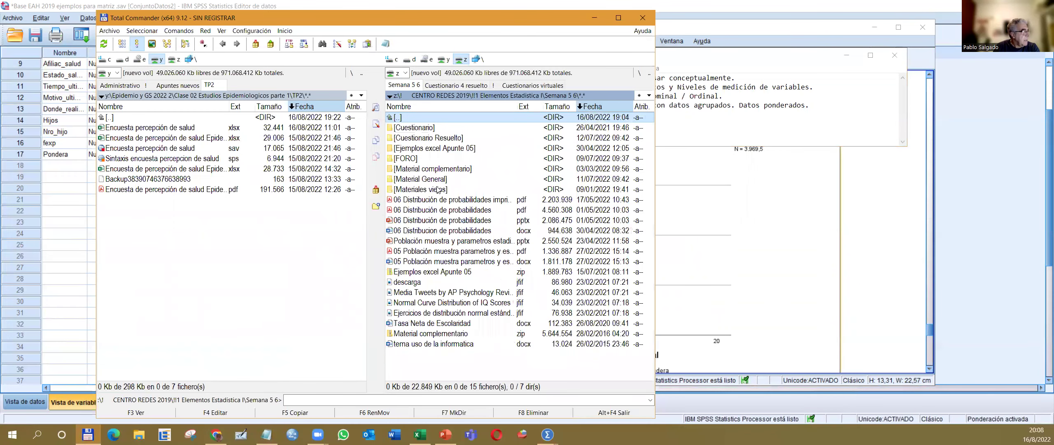
# Sort by name and open 05 Población muestra parametros y estadisticos.docx.
pyautogui.click(457, 109)
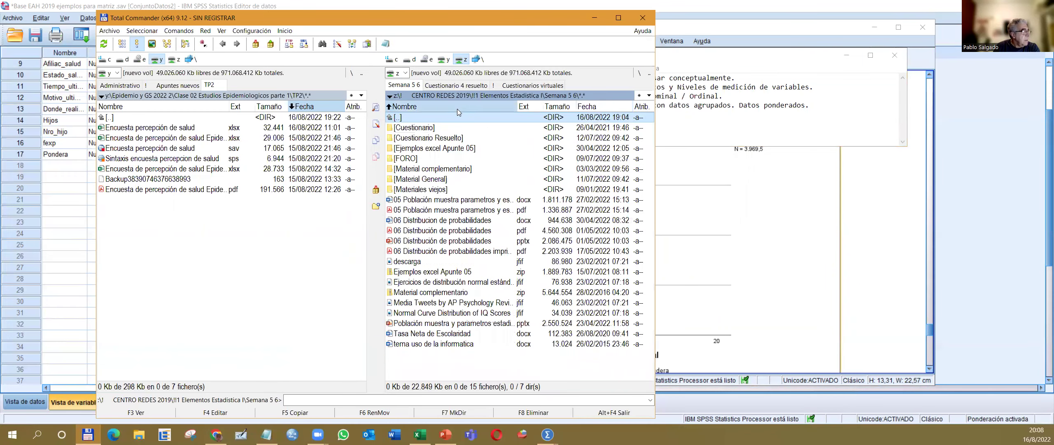
pyautogui.doubleClick(452, 201)
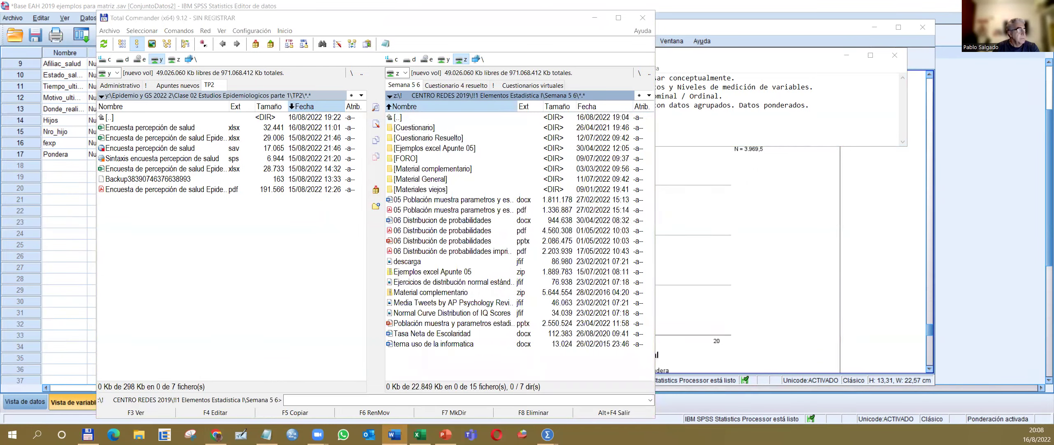
pyautogui.scroll(-10, 564, 158)
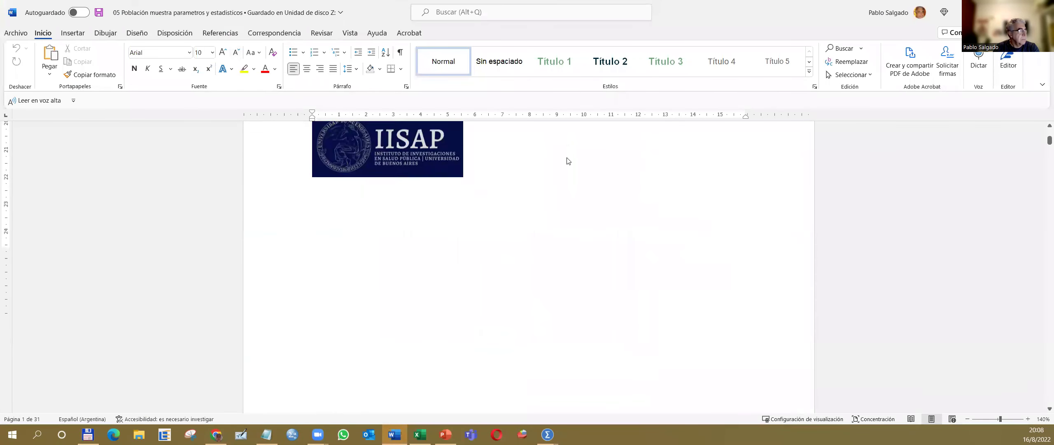
# Jump to section 2.2 El promedio ponderado, scroll to the Para ampliar box and follow the Ejemplo03 link.
pyautogui.scroll(-5, 568, 158)
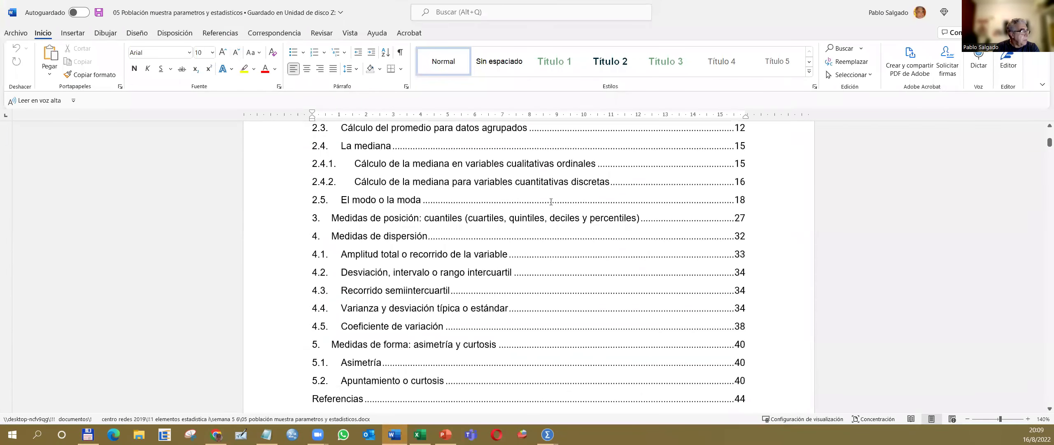
pyautogui.click(479, 243)
pyautogui.scroll(3, 541, 193)
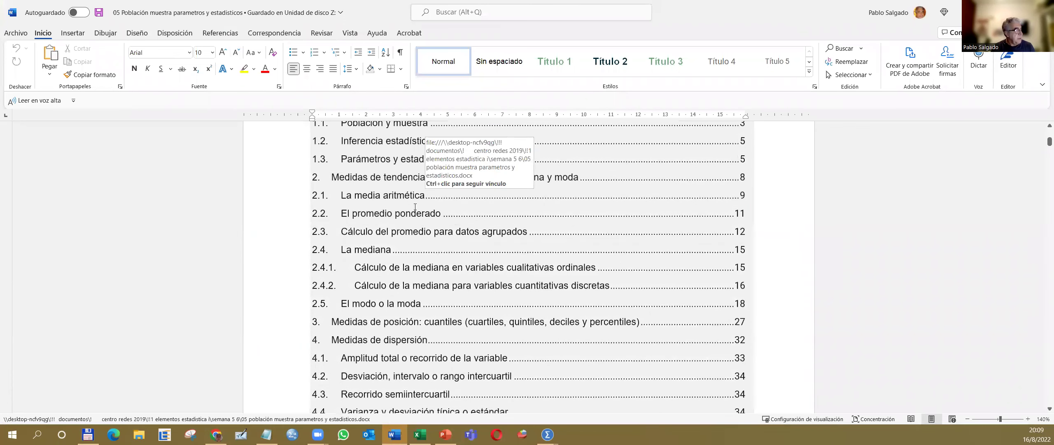
pyautogui.keyDown('ctrl'); pyautogui.click(430, 214); pyautogui.keyUp('ctrl')
pyautogui.scroll(-15, 430, 214)
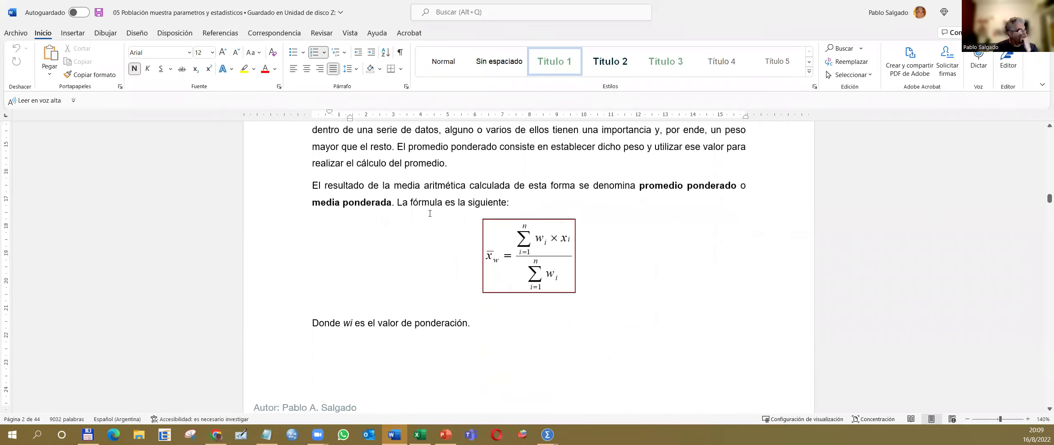
pyautogui.scroll(-5, 430, 213)
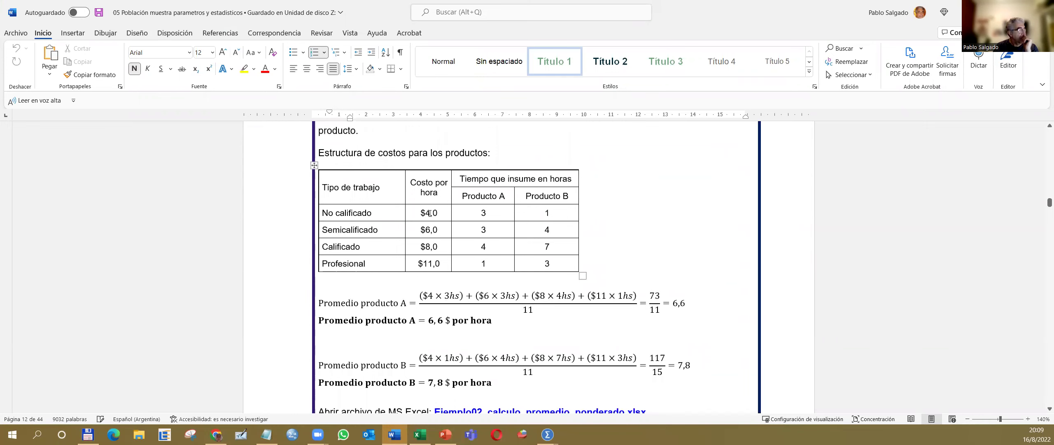
pyautogui.scroll(-14, 429, 213)
pyautogui.scroll(4, 429, 214)
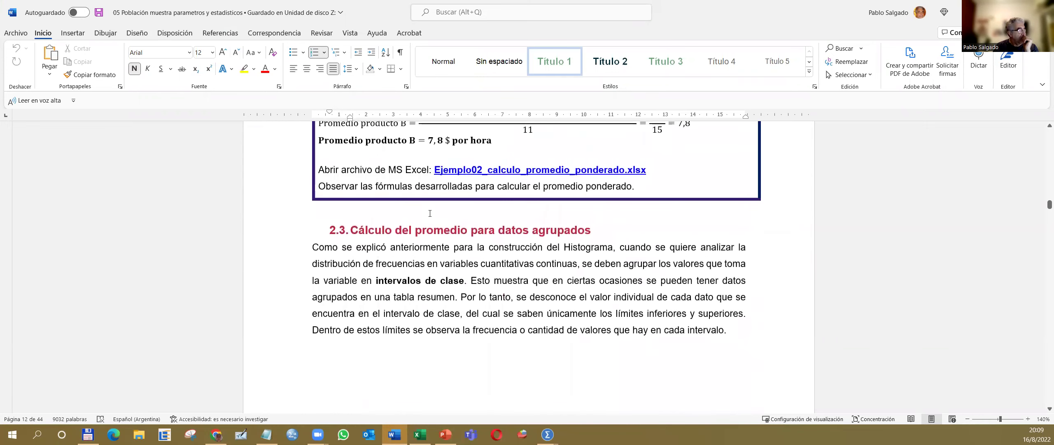
pyautogui.scroll(-20, 430, 213)
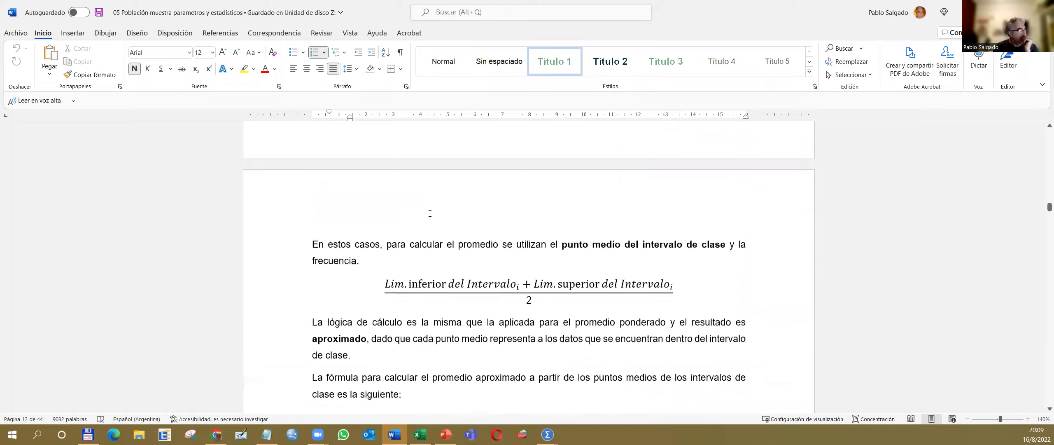
pyautogui.scroll(-7, 430, 213)
pyautogui.scroll(4, 428, 215)
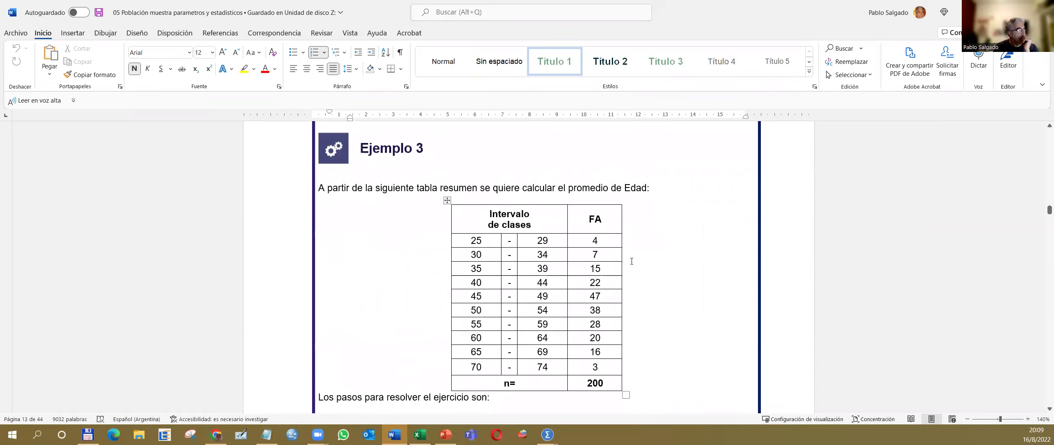
pyautogui.scroll(-3, 569, 246)
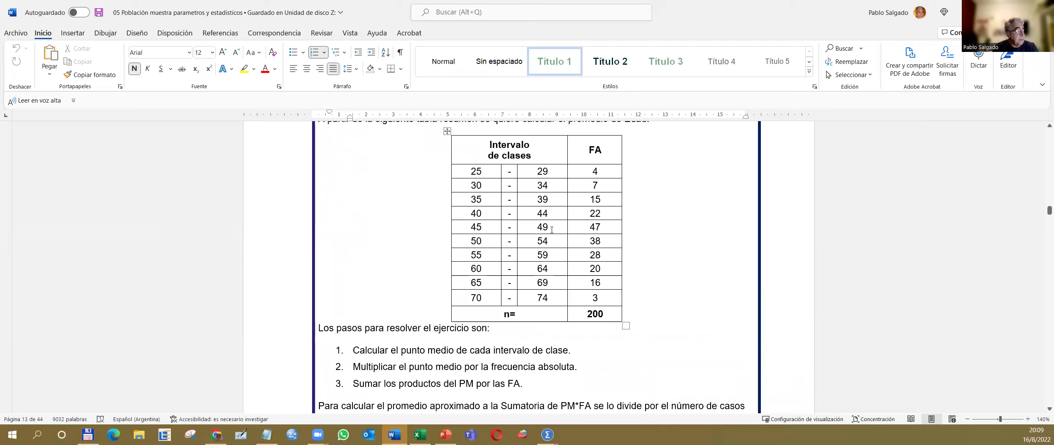
pyautogui.scroll(1, 573, 238)
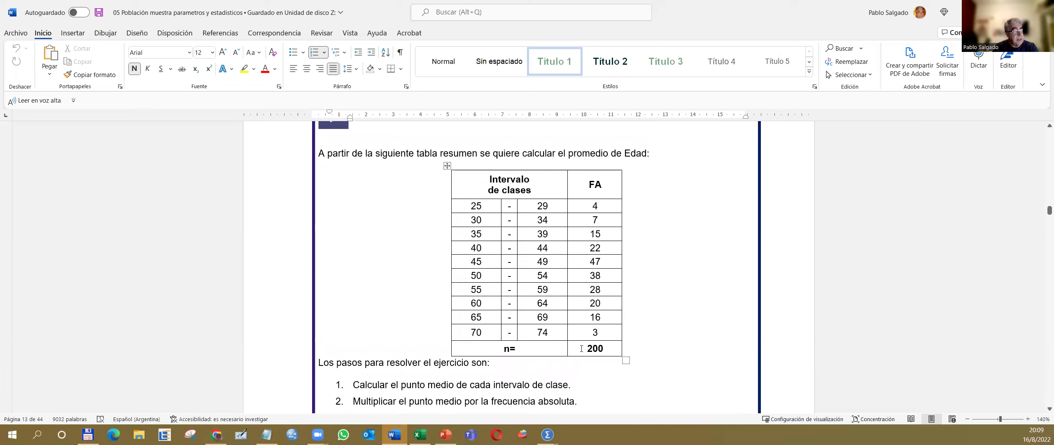
pyautogui.scroll(-3, 592, 345)
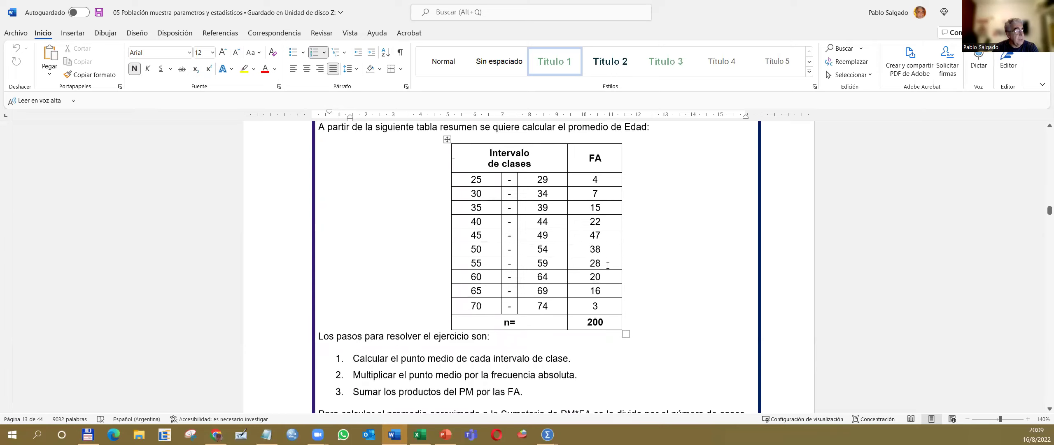
pyautogui.scroll(-2, 608, 265)
pyautogui.scroll(6, 608, 264)
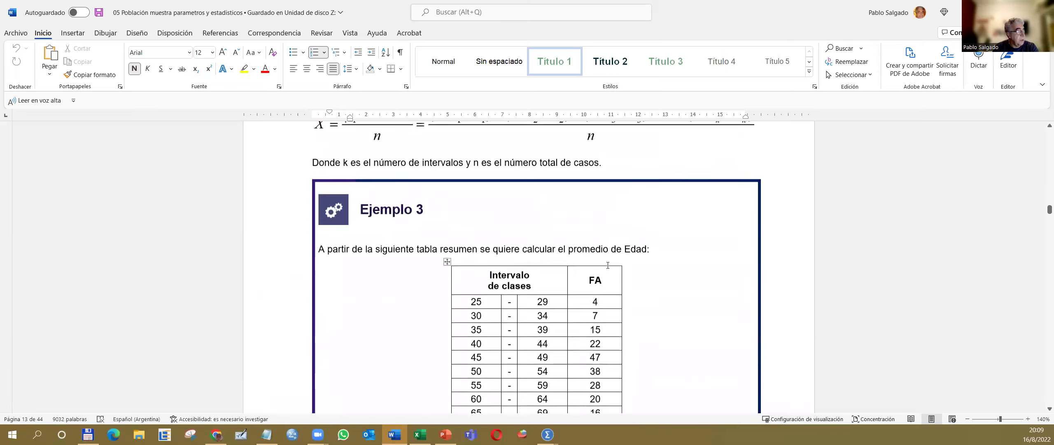
pyautogui.scroll(-10, 607, 265)
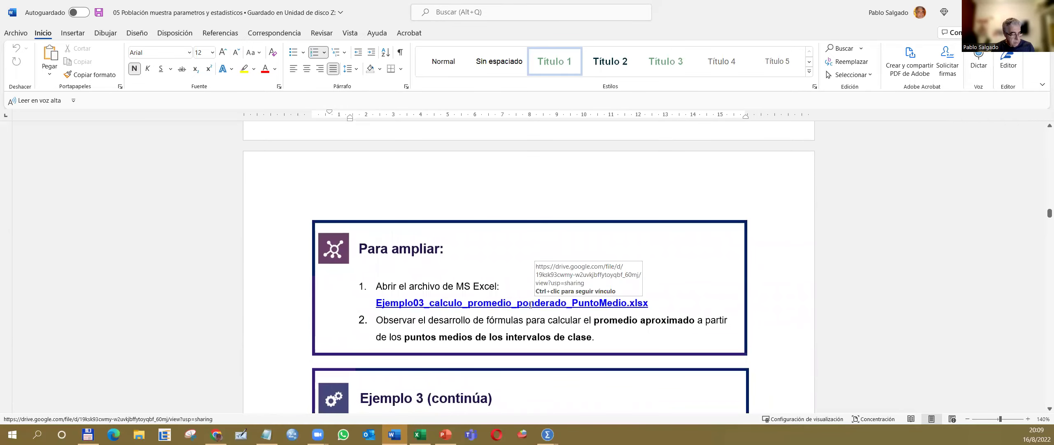
pyautogui.hotkey('alt', 'Tab')
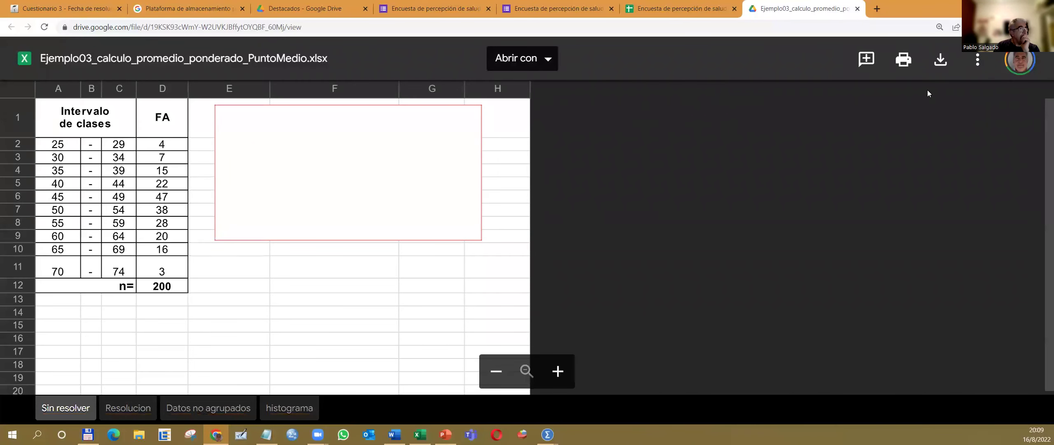
# Download Ejemplo03_calculo_promedio_ponderado_PuntoMedio.xlsx from Drive and open it in Excel.
pyautogui.click(940, 60)
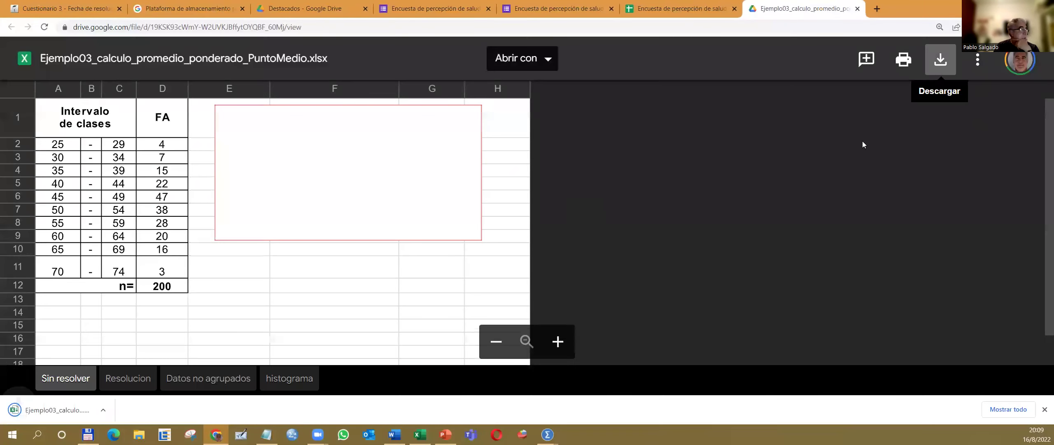
pyautogui.click(60, 410)
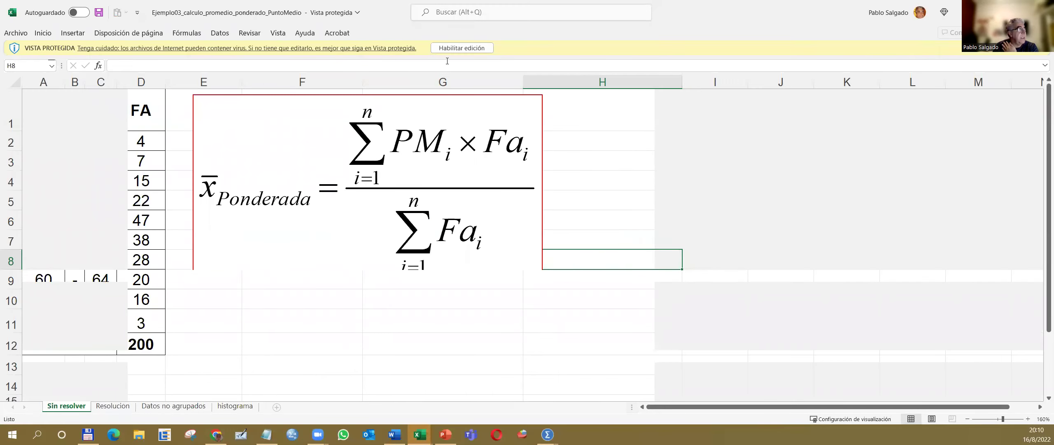
# Enable editing of the Ejemplo03 workbook and delete the weighted-mean formula image beside the FA table.
pyautogui.click(462, 48)
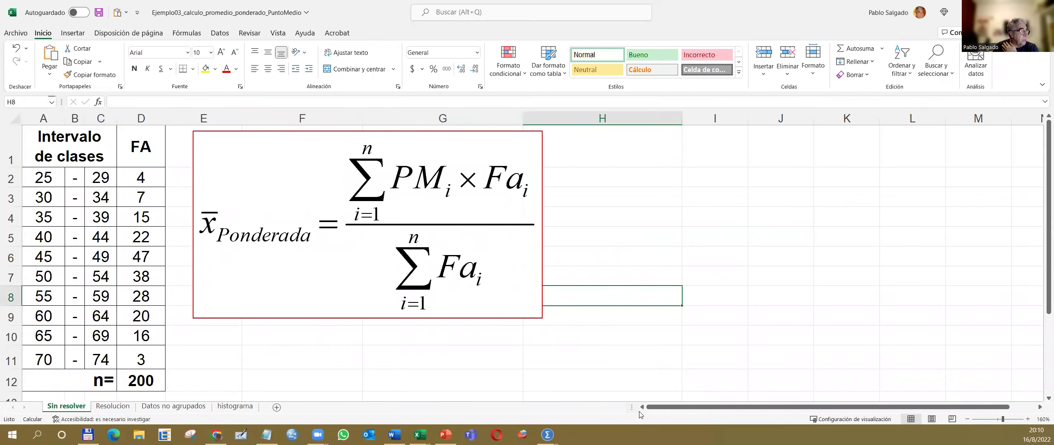
pyautogui.click(140, 299)
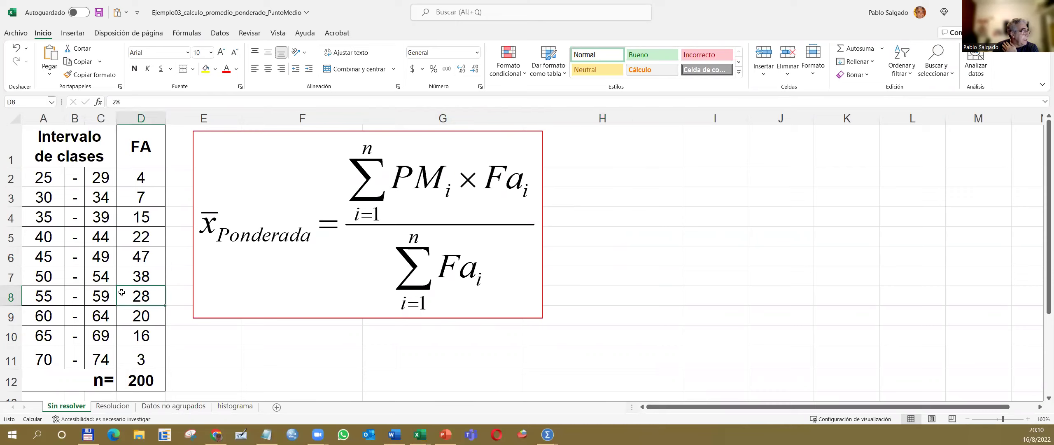
pyautogui.click(55, 154)
pyautogui.click(132, 151)
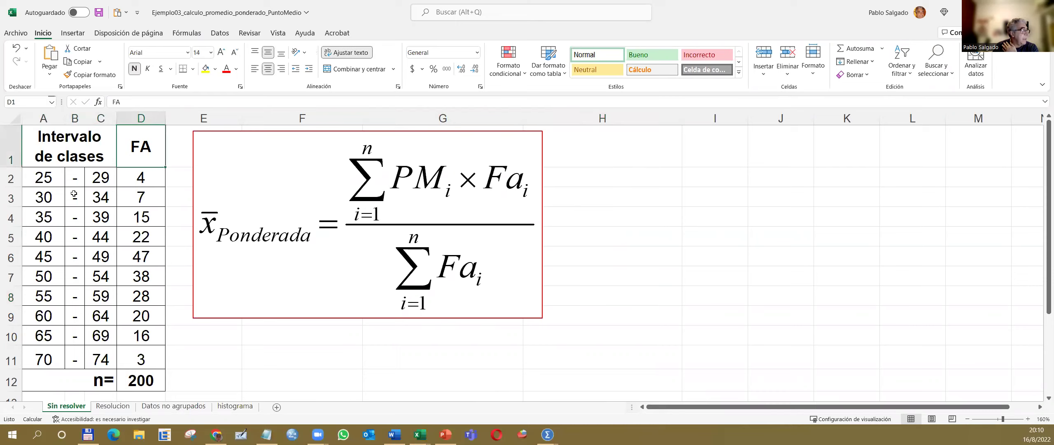
pyautogui.click(141, 177)
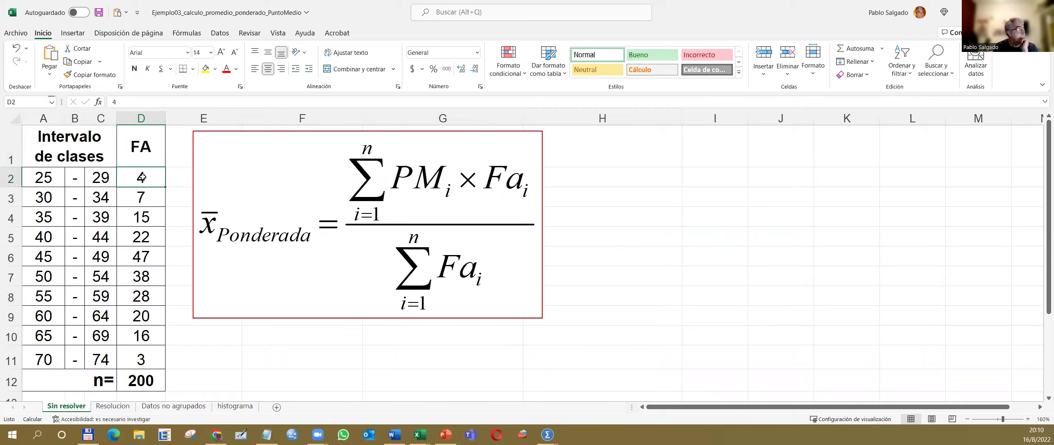
pyautogui.moveTo(189, 146); pyautogui.dragTo(904, 202)
pyautogui.press('Delete')
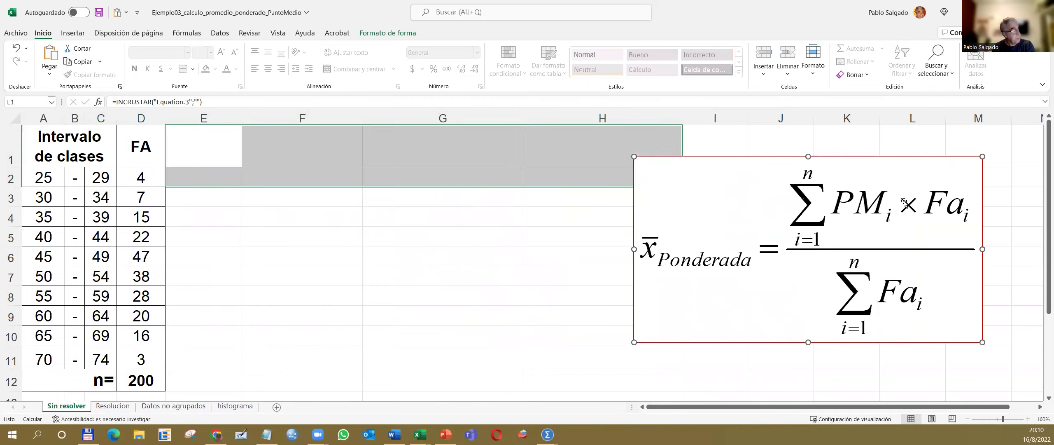
pyautogui.click(208, 138)
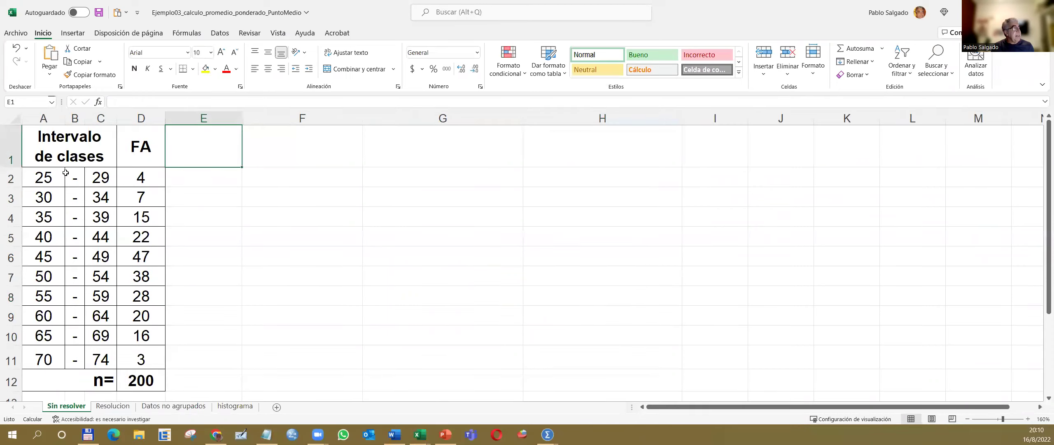
# Point out the first class (limits 25 and 29, frequency 4) and enter the header PM in E1.
pyautogui.click(47, 178)
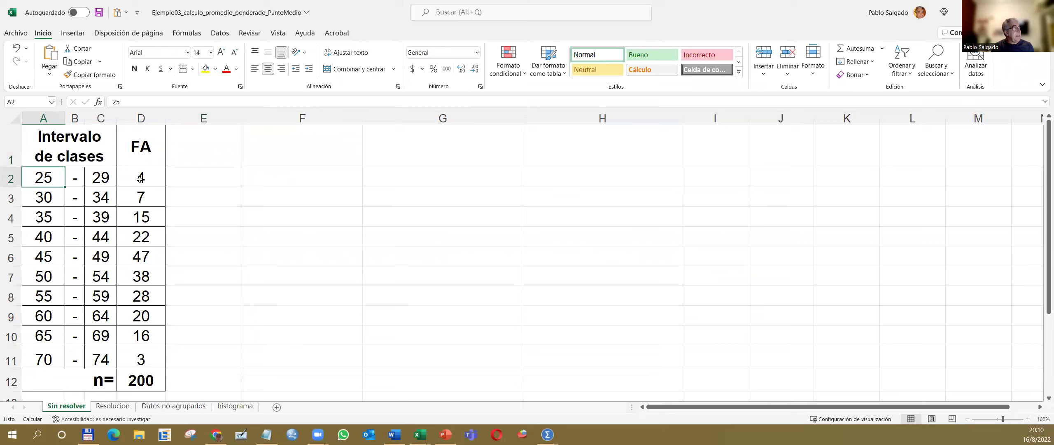
pyautogui.click(102, 177)
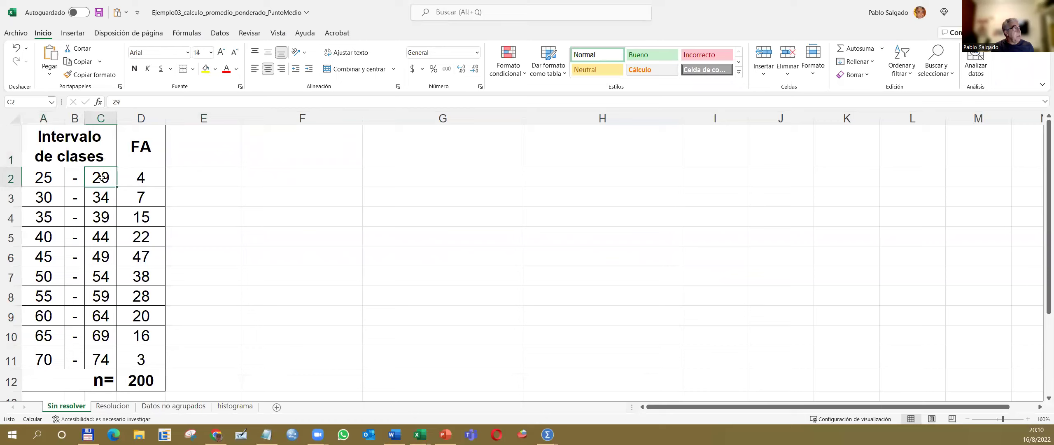
pyautogui.click(151, 180)
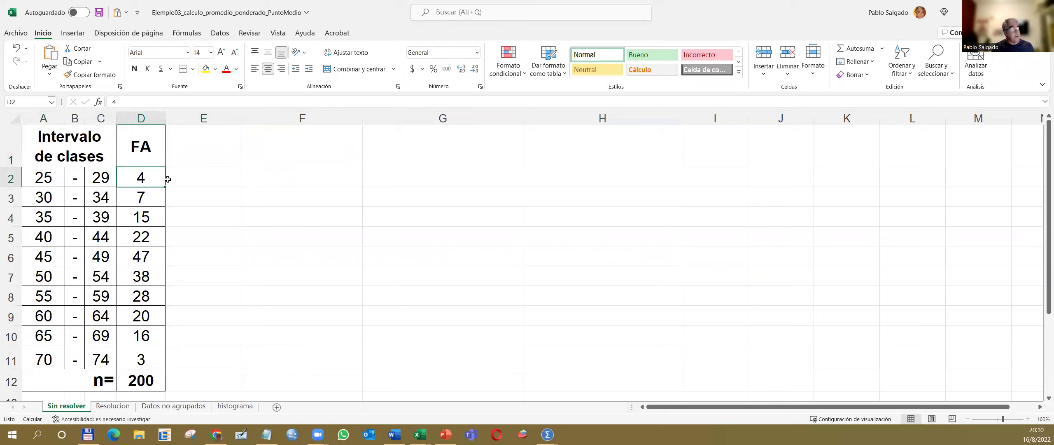
pyautogui.click(191, 158)
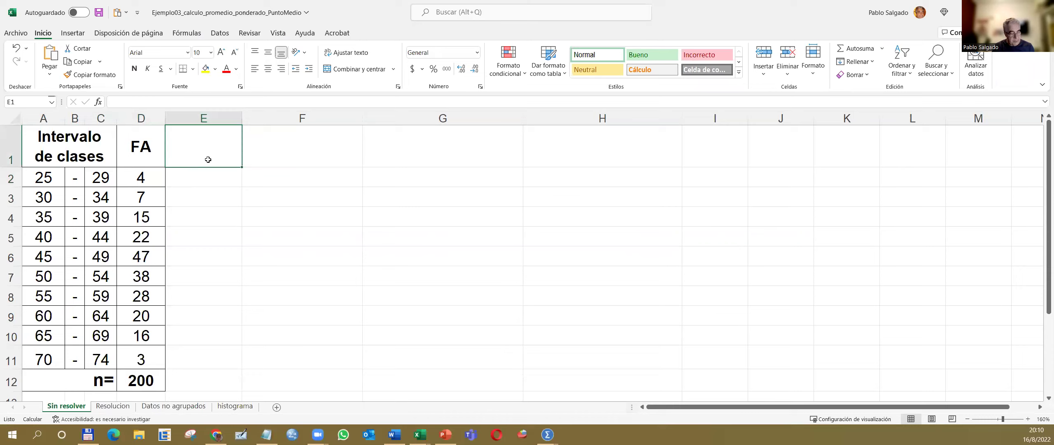
pyautogui.write('PM')
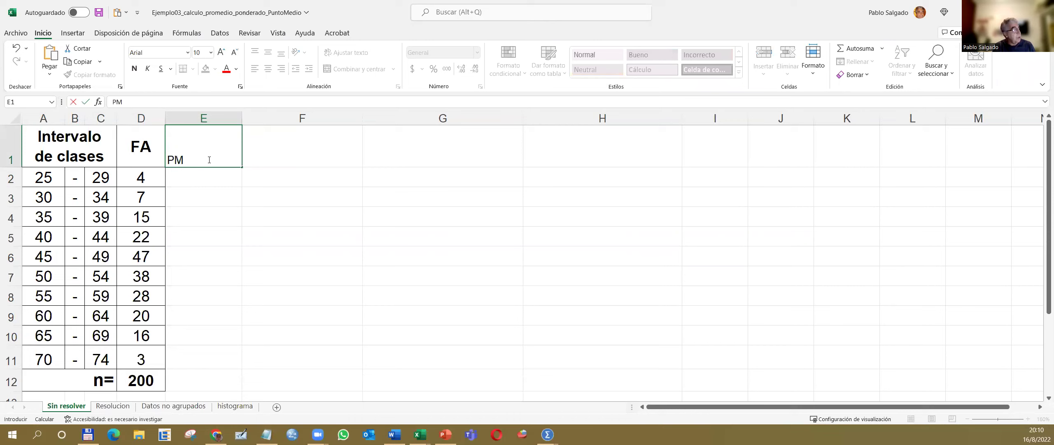
pyautogui.press('Return')
# Copy the FA header formatting to E1 and D2's bordered cell format to E2:E11.
pyautogui.click(153, 140)
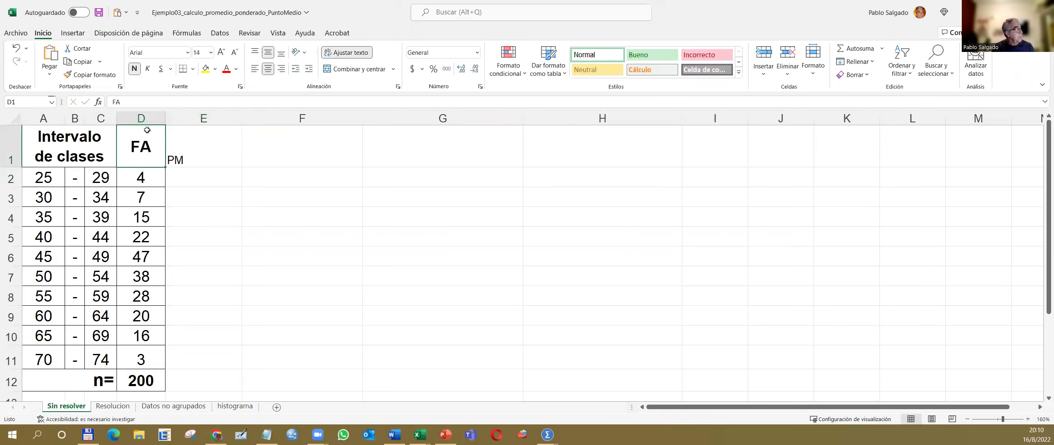
pyautogui.click(94, 75)
pyautogui.click(174, 140)
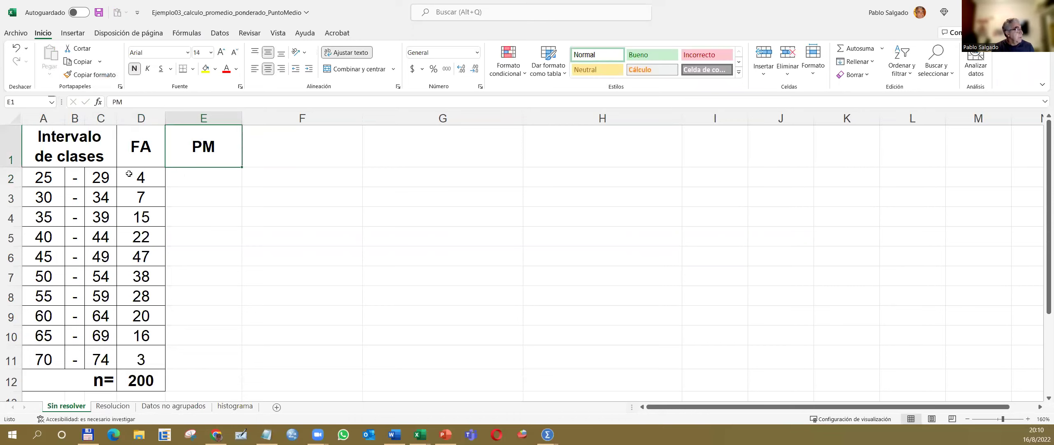
pyautogui.click(144, 174)
pyautogui.click(94, 74)
pyautogui.moveTo(202, 177); pyautogui.dragTo(215, 361)
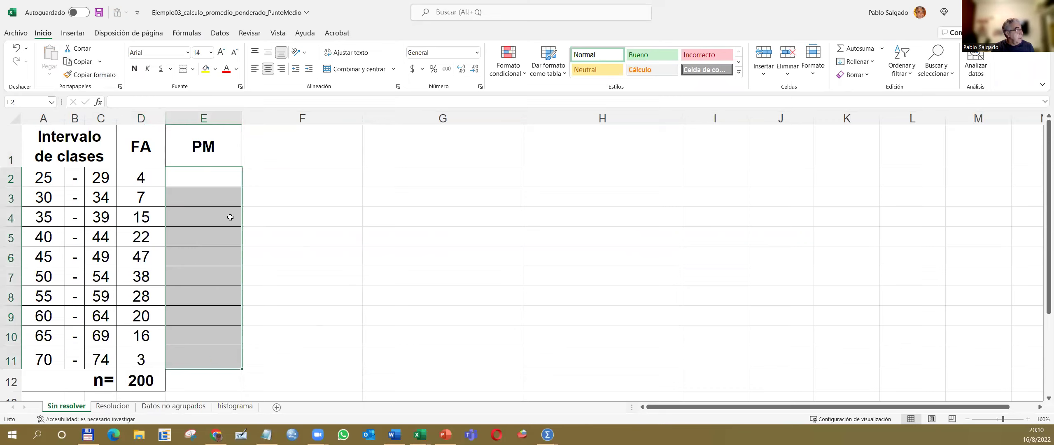
# Begin E2's midpoint formula as =(C2-A2).
pyautogui.click(209, 185)
pyautogui.write('=')
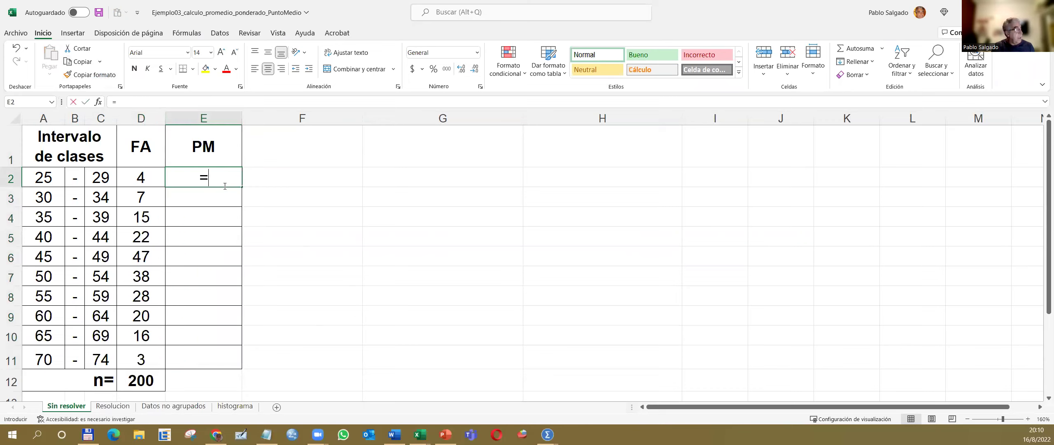
pyautogui.click(101, 178)
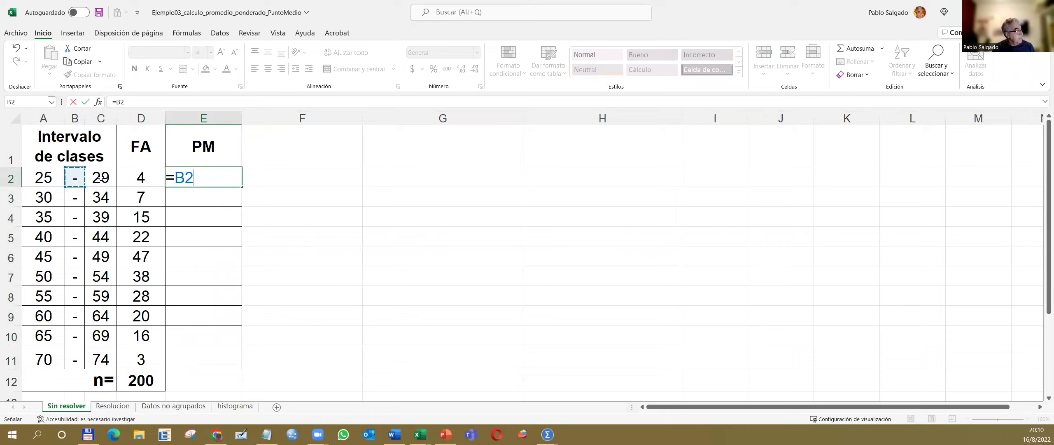
pyautogui.click(184, 178)
pyautogui.write('(')
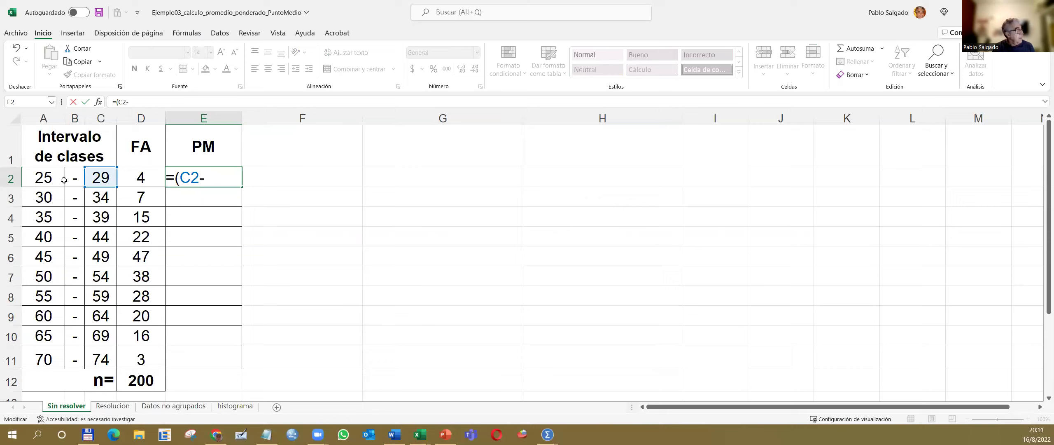
pyautogui.click(43, 176)
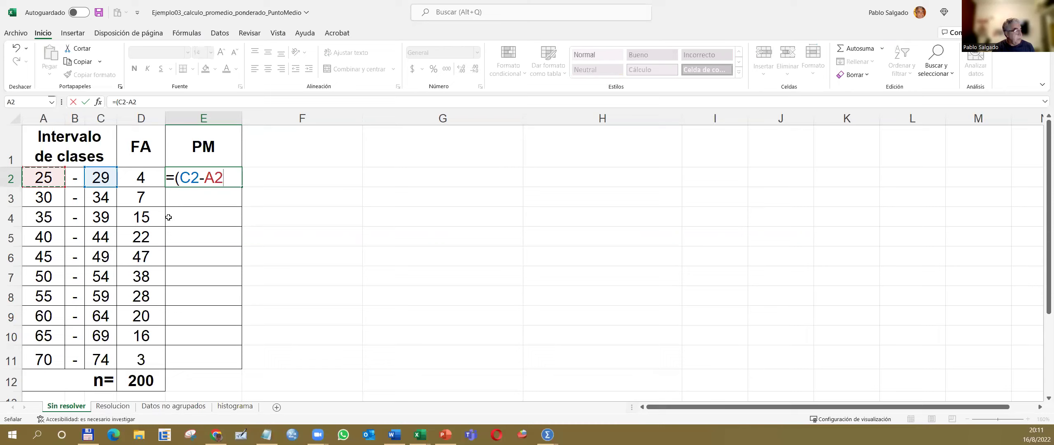
pyautogui.write(')/2')
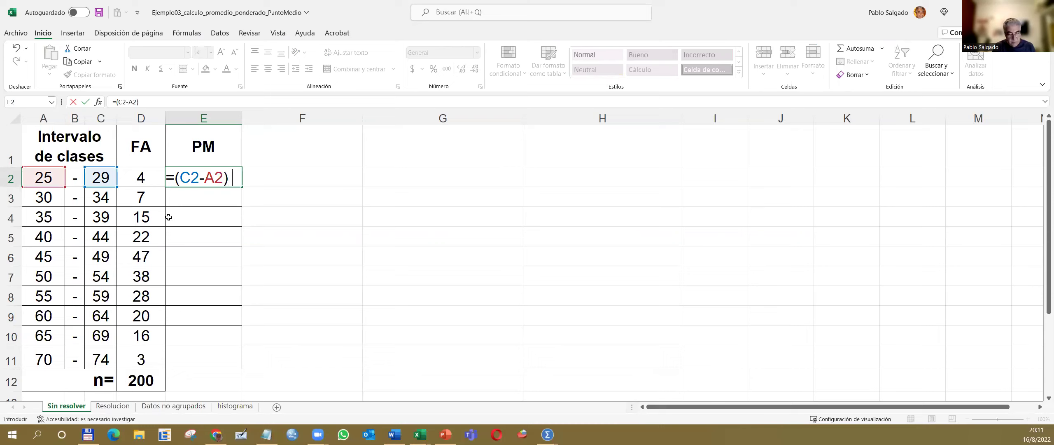
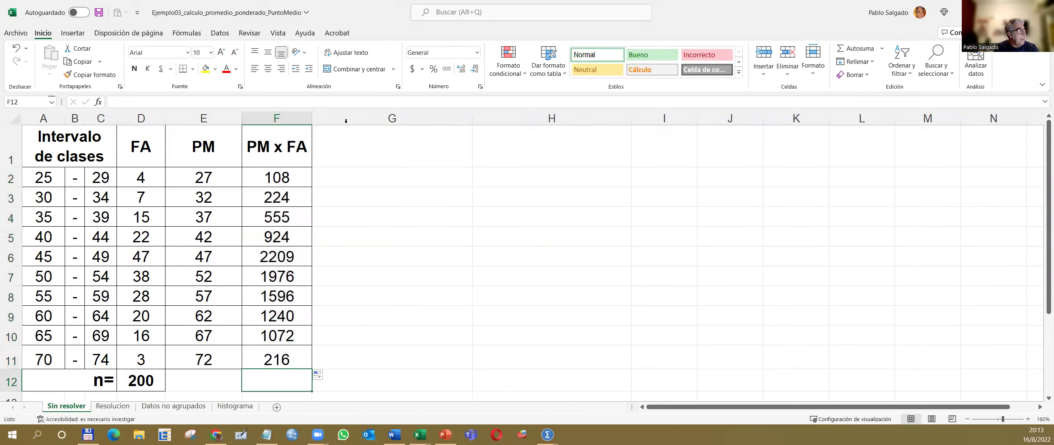
# AutoSum the PM x FA column into F12 (10120) and label E13 'Promedio'.
pyautogui.click(854, 48)
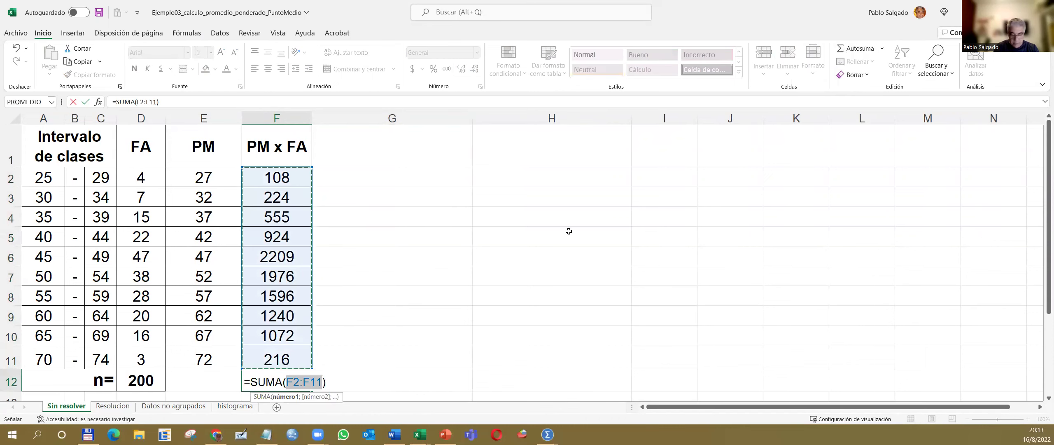
pyautogui.press('Return')
pyautogui.click(295, 338)
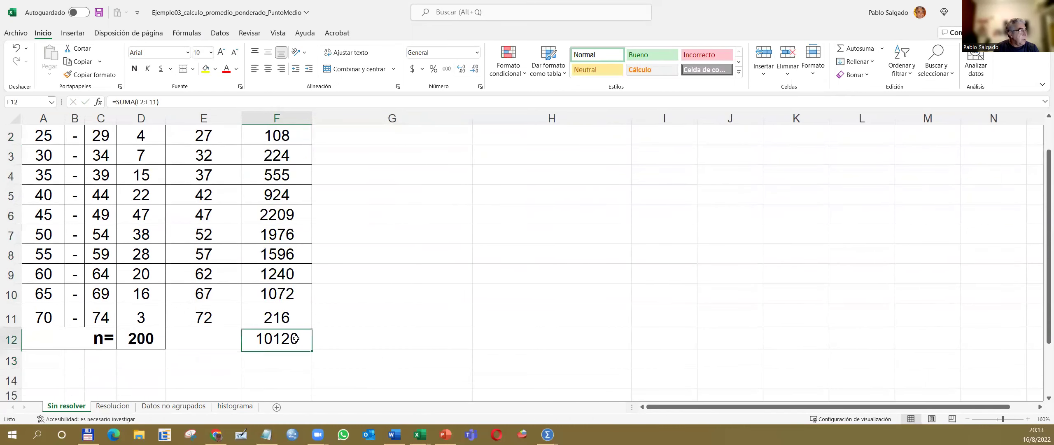
pyautogui.click(278, 363)
pyautogui.click(199, 362)
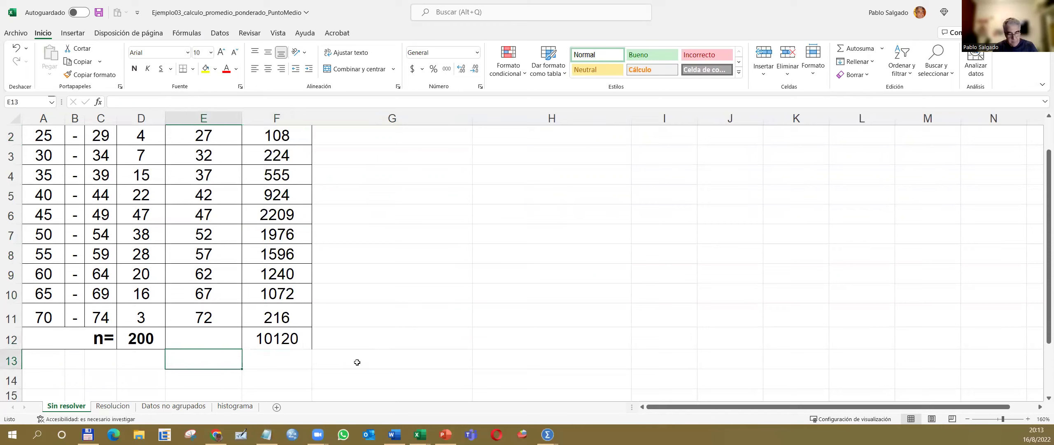
pyautogui.write('Promedio')
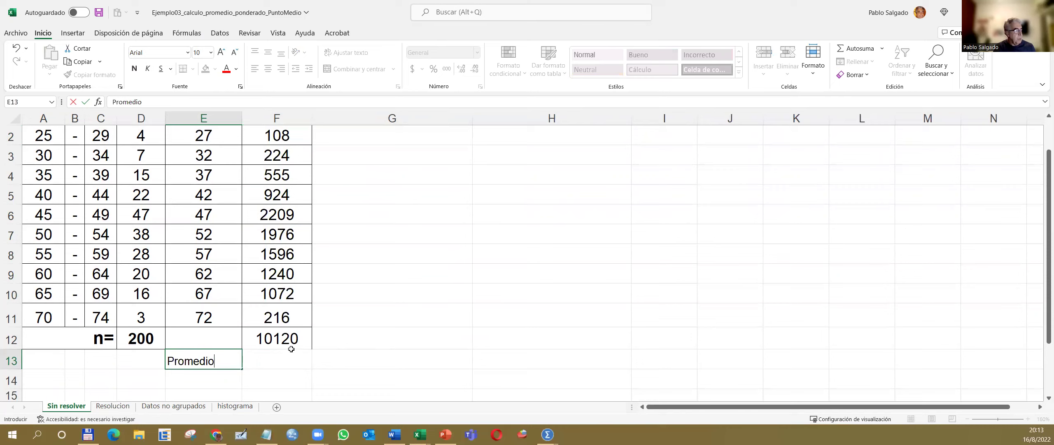
pyautogui.press('Return')
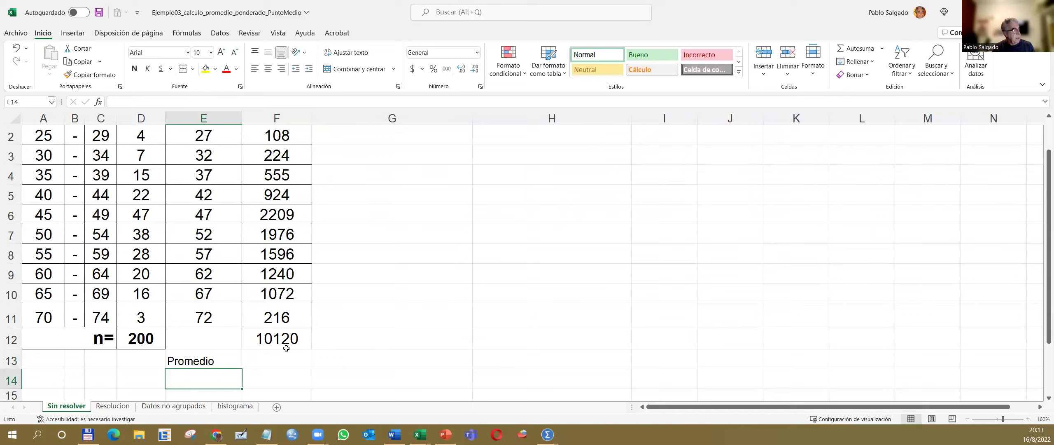
# Enter the mean formula =F12/D12 in F13, removing a stray character from it.
pyautogui.click(289, 355)
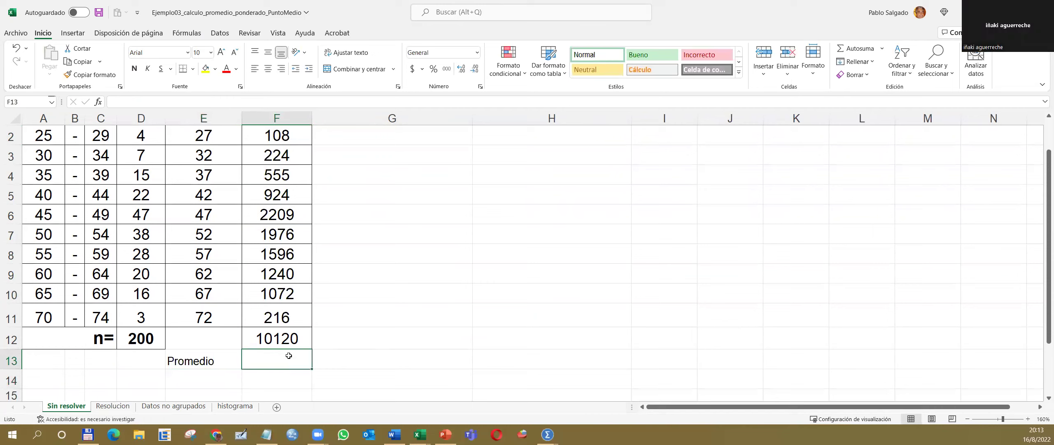
pyautogui.press('alt')
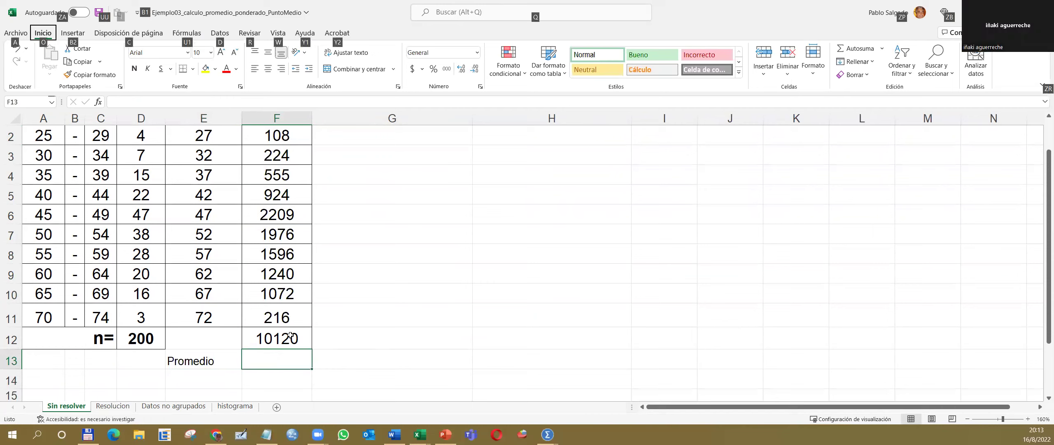
pyautogui.click(290, 336)
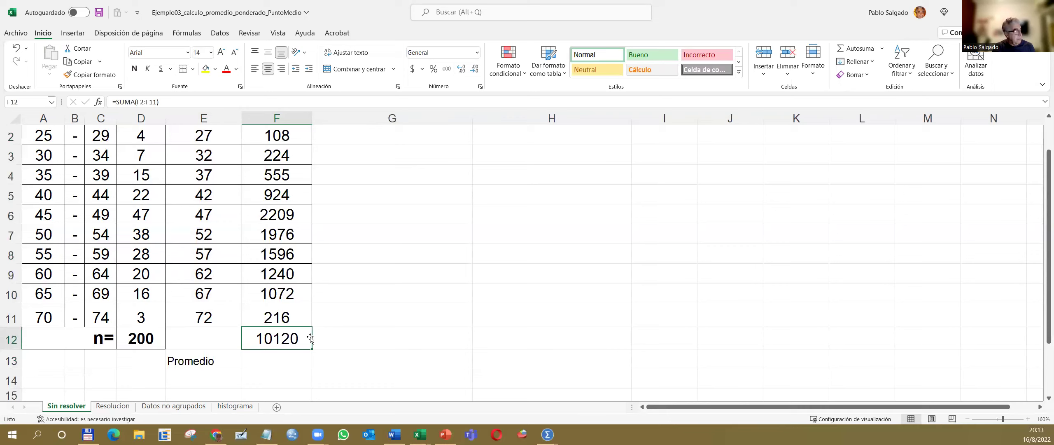
pyautogui.click(292, 357)
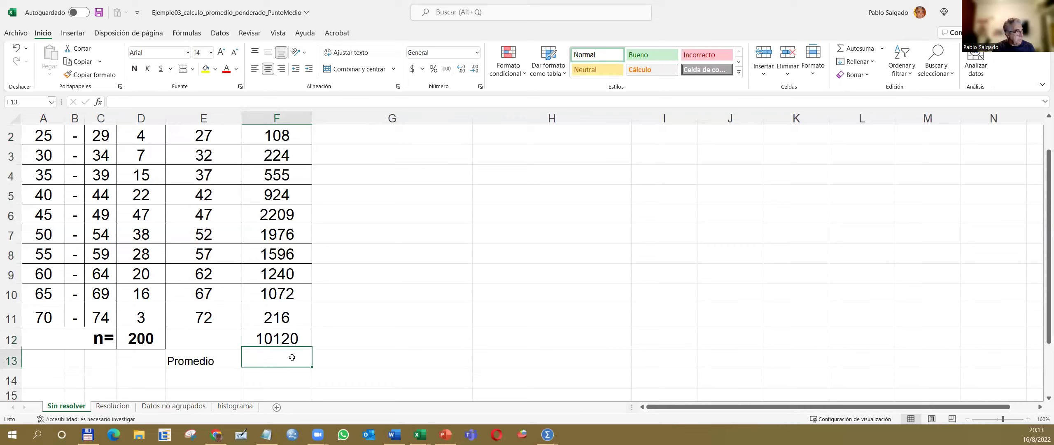
pyautogui.write('=')
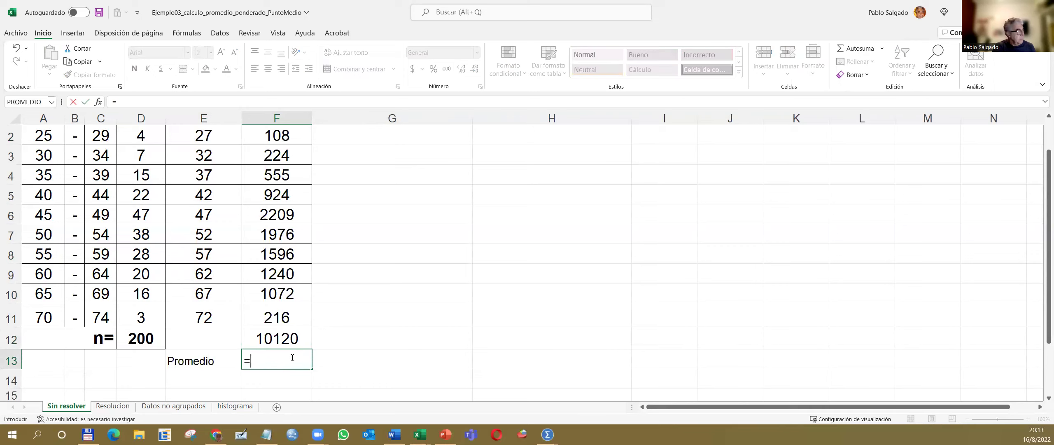
pyautogui.click(275, 343)
pyautogui.write('/')
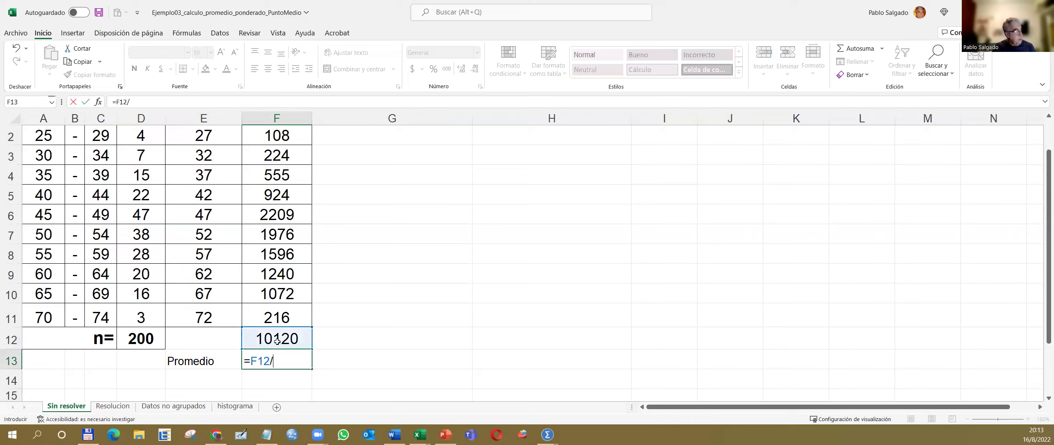
pyautogui.click(137, 340)
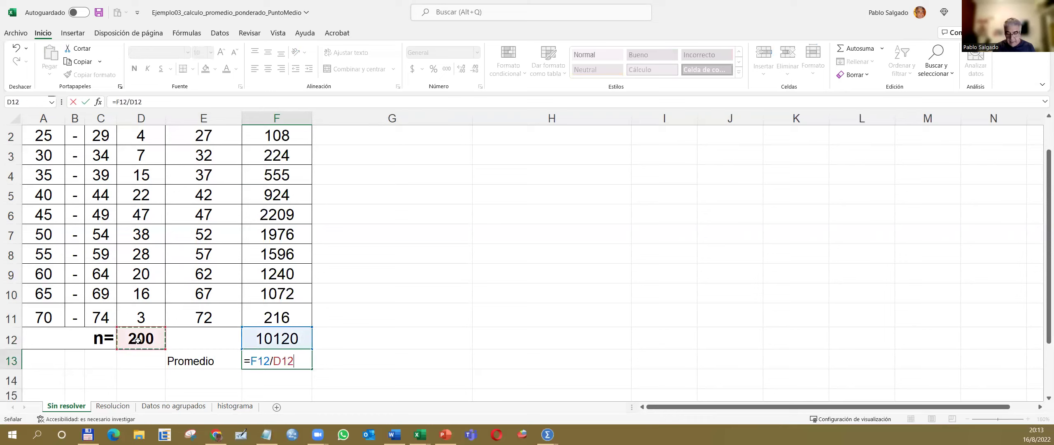
pyautogui.press('Return')
pyautogui.press('Up')
pyautogui.click(145, 102)
pyautogui.press('BackSpace')
pyautogui.press('Return')
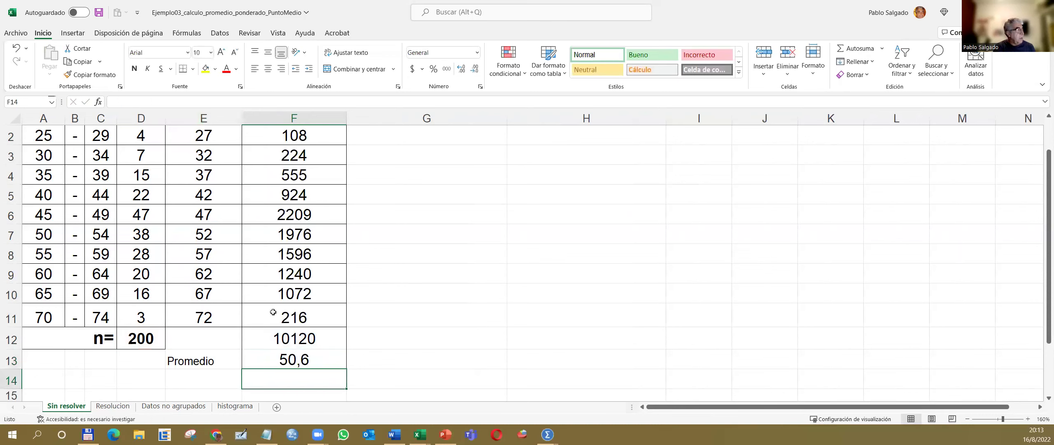
# Round the displayed mean in F13 from 50,6 to 51.
pyautogui.click(310, 360)
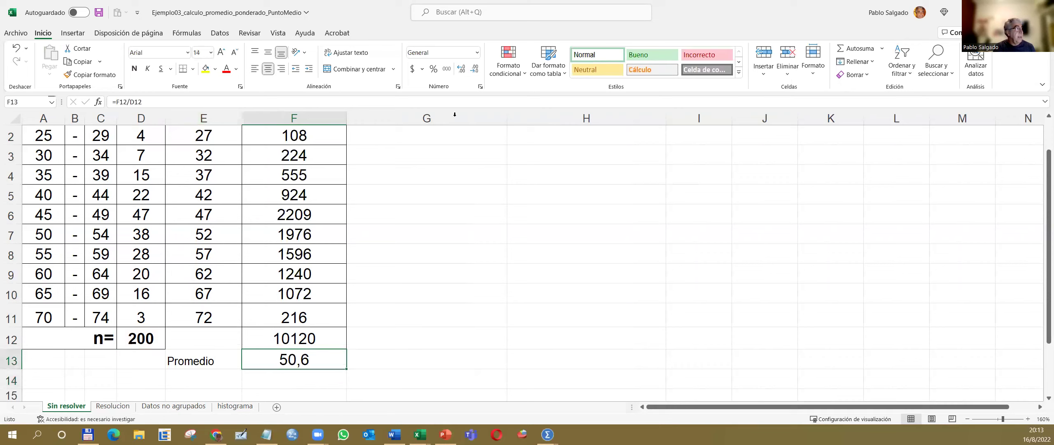
pyautogui.click(462, 70)
pyautogui.click(476, 70)
pyautogui.click(477, 71)
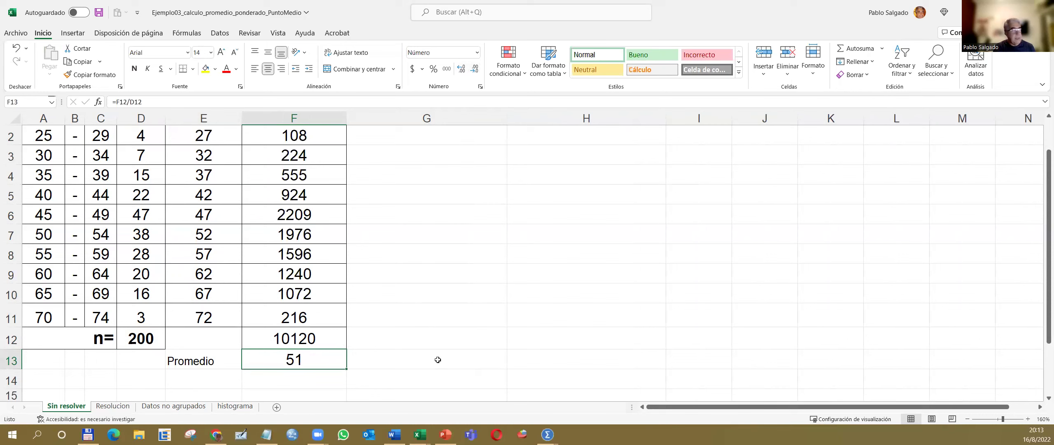
pyautogui.scroll(1, 438, 359)
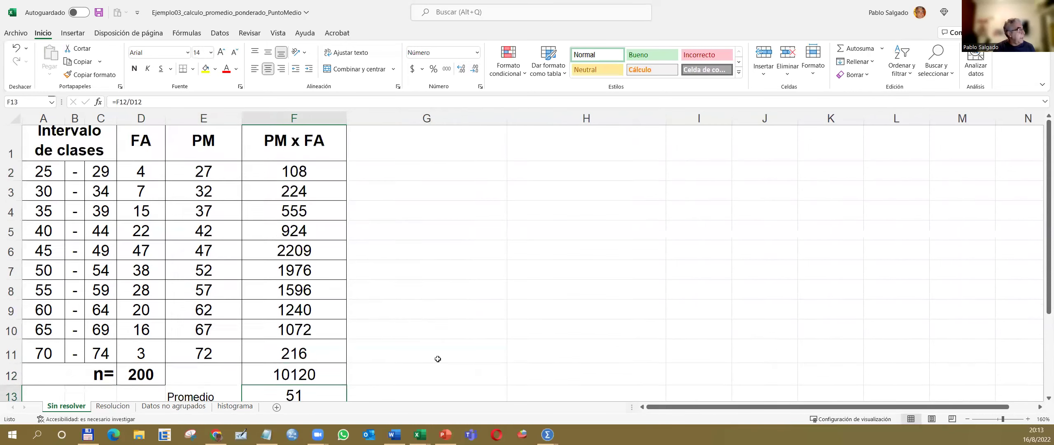
pyautogui.scroll(-2, 438, 357)
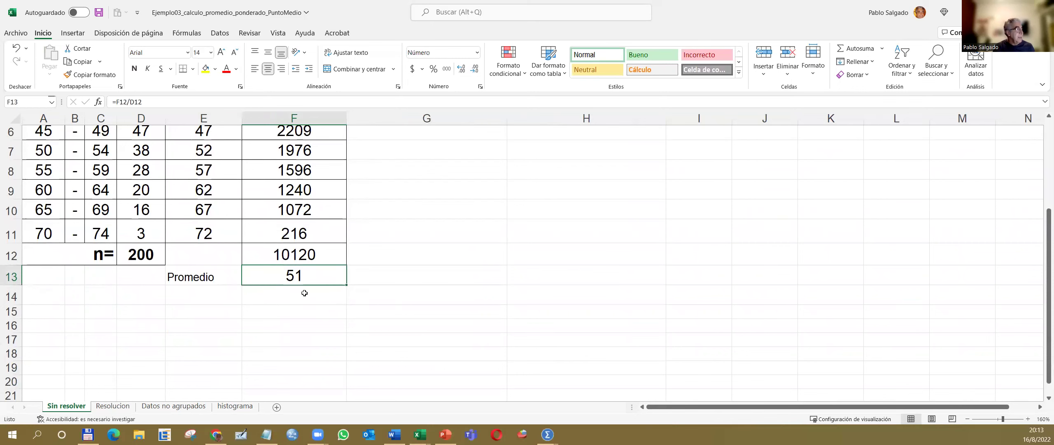
pyautogui.scroll(2, 412, 286)
pyautogui.click(469, 158)
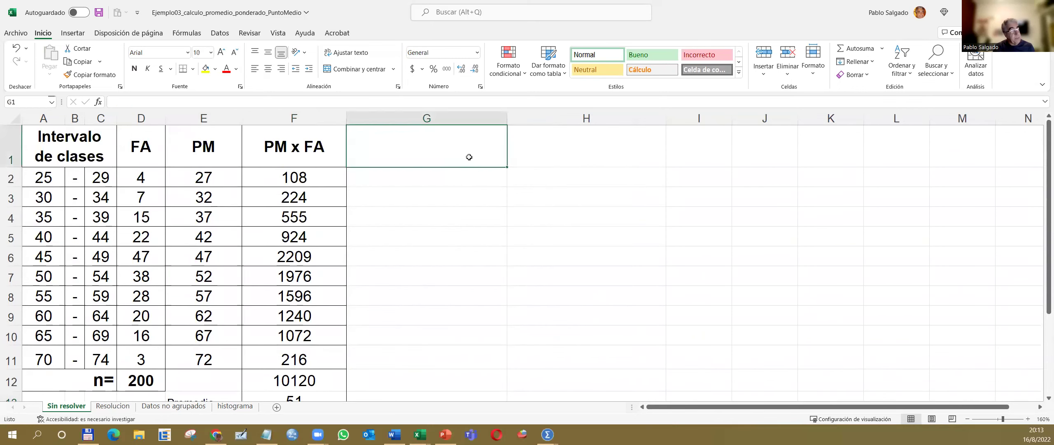
# On Resolucion, nudge the weighted-mean equation slightly down-left, then go to Datos no agrupados.
pyautogui.click(123, 410)
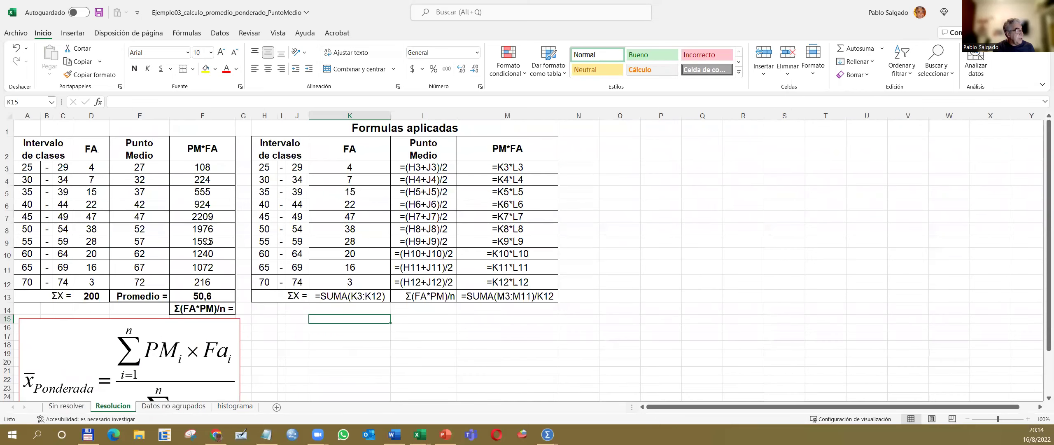
pyautogui.scroll(-1, 322, 304)
pyautogui.scroll(-2, 321, 304)
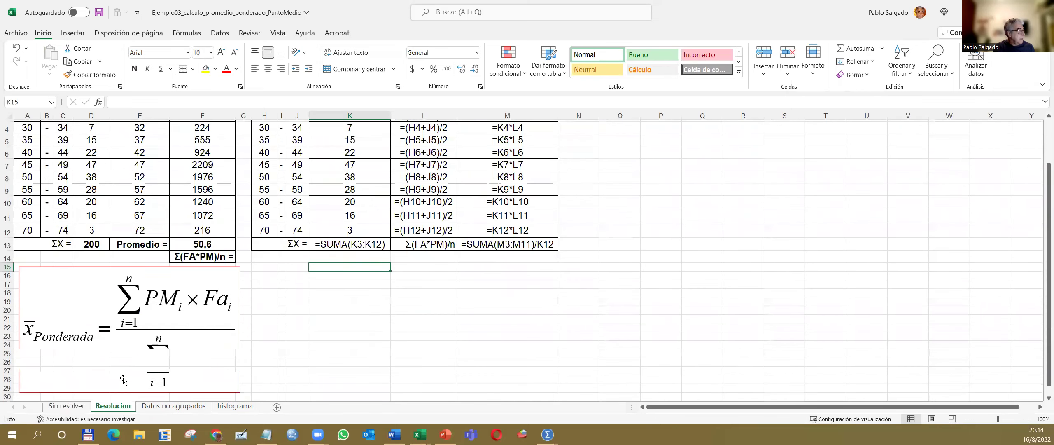
pyautogui.click(154, 330)
pyautogui.click(347, 361)
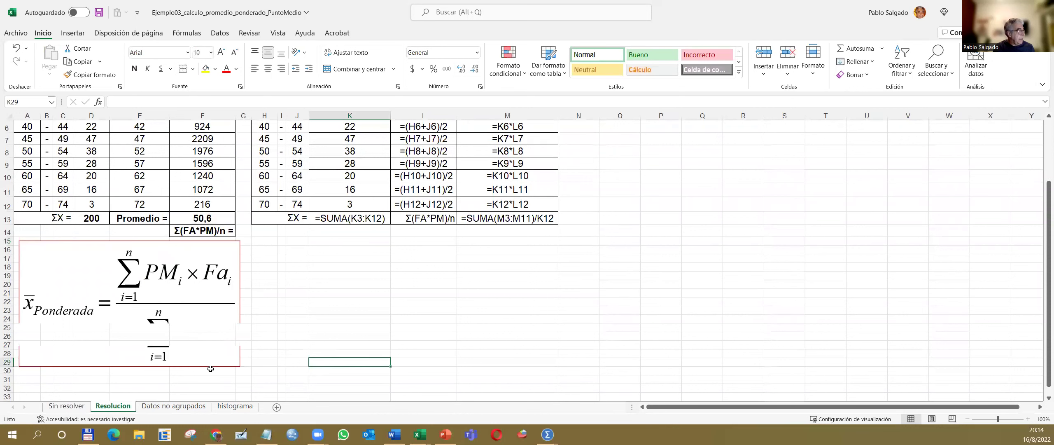
pyautogui.moveTo(208, 367); pyautogui.dragTo(190, 353)
pyautogui.click(388, 334)
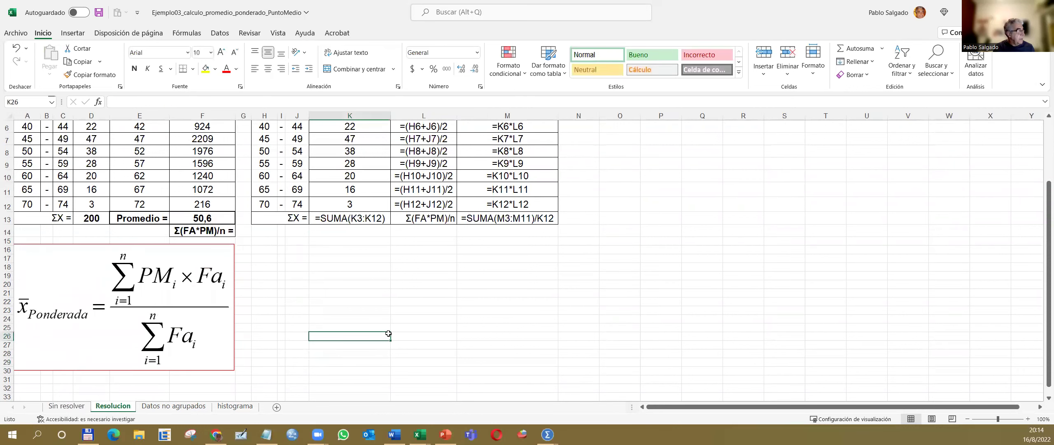
pyautogui.click(189, 407)
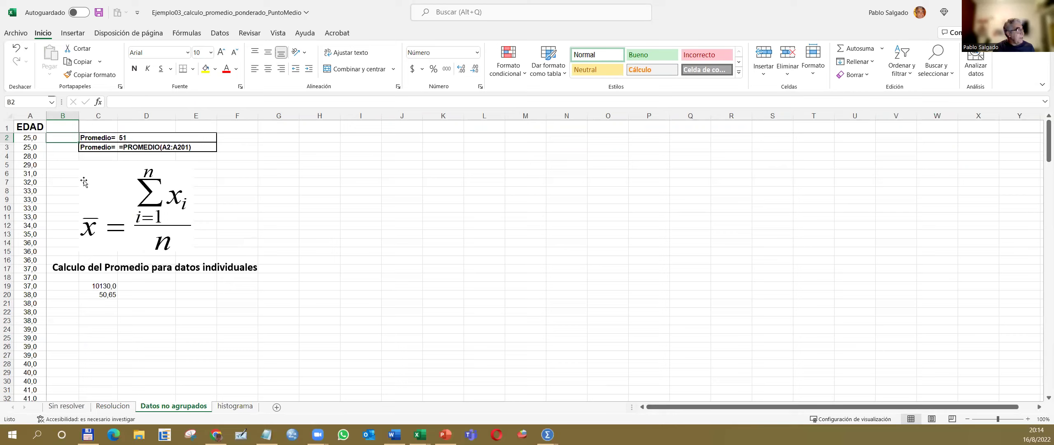
# Insert =PROMEDIO(A2:A201) in H2 through the function dialog, averaging the EDAD ages to 50,65.
pyautogui.click(27, 137)
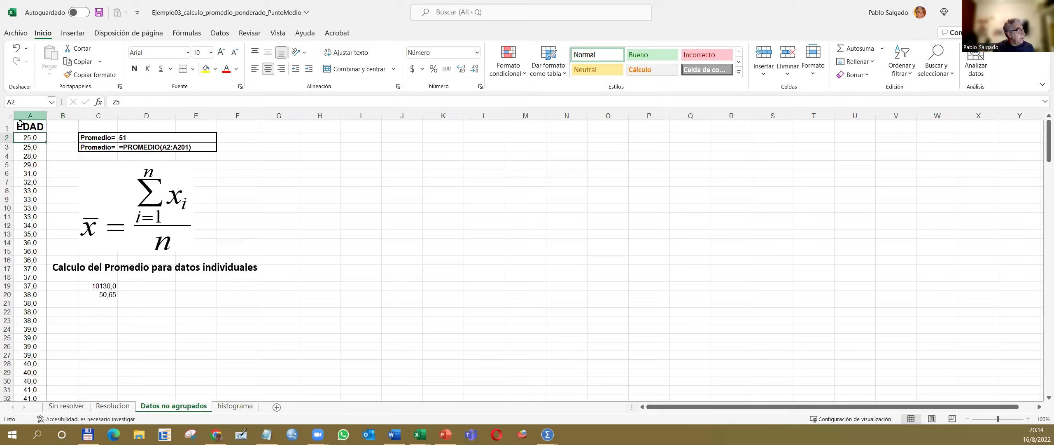
pyautogui.click(131, 140)
pyautogui.click(328, 141)
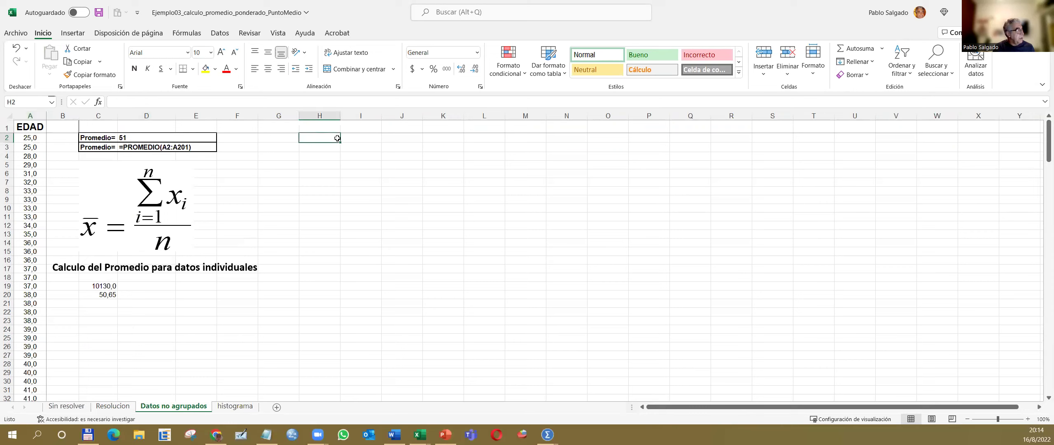
pyautogui.write('=')
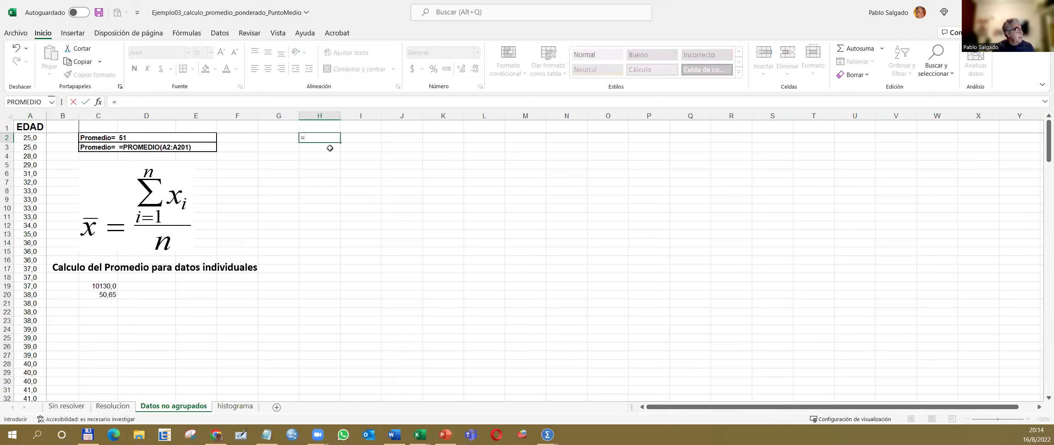
pyautogui.press('BackSpace')
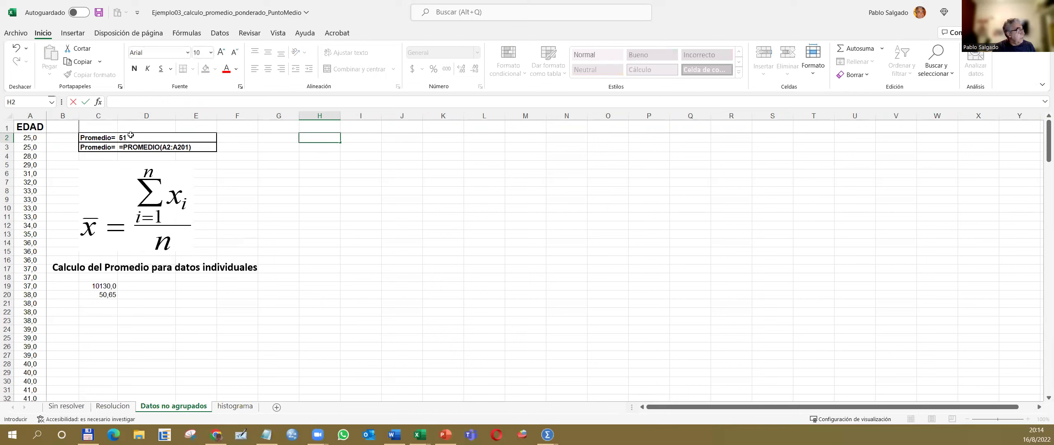
pyautogui.click(98, 102)
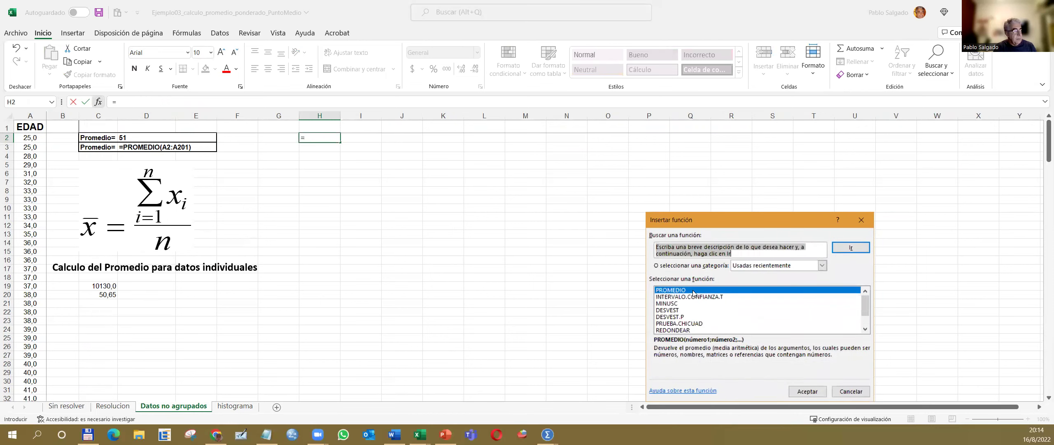
pyautogui.click(808, 392)
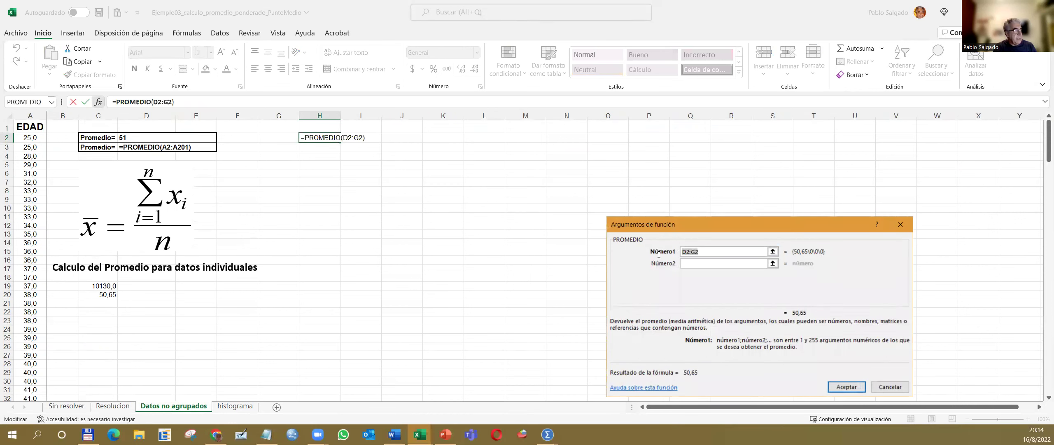
pyautogui.moveTo(29, 139); pyautogui.dragTo(41, 390)
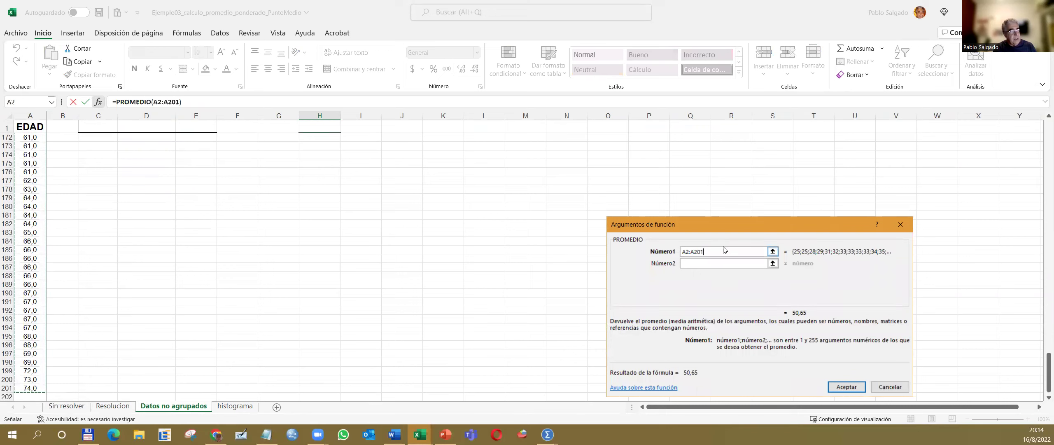
pyautogui.click(846, 386)
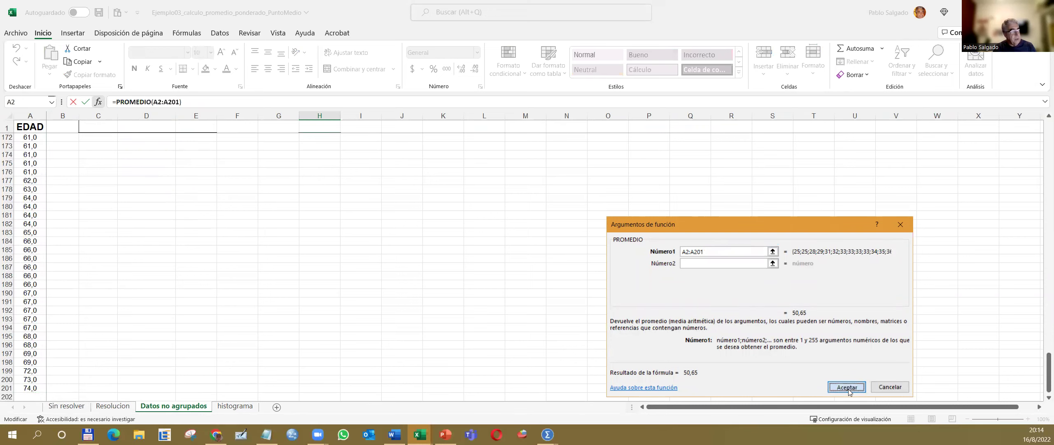
pyautogui.click(836, 388)
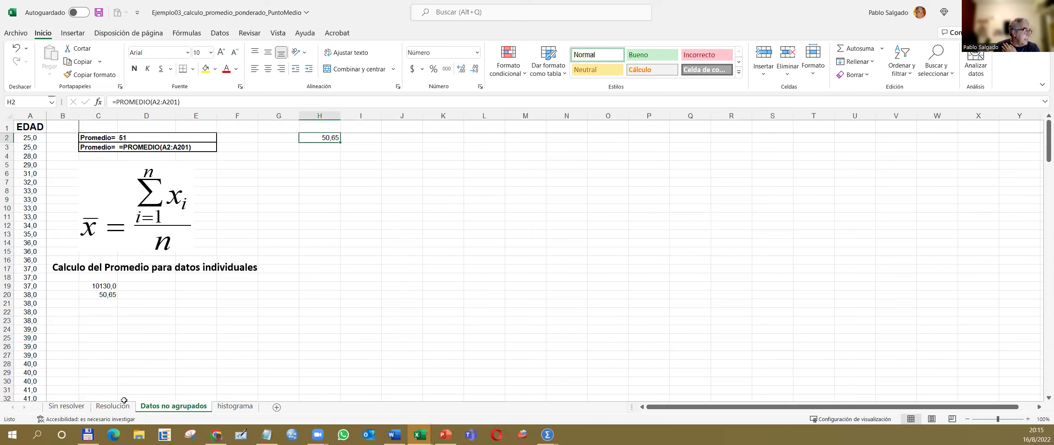
# On Sin resolver, narrow column G and add a smaller-font 'xi- promedio' header in G1.
pyautogui.click(66, 406)
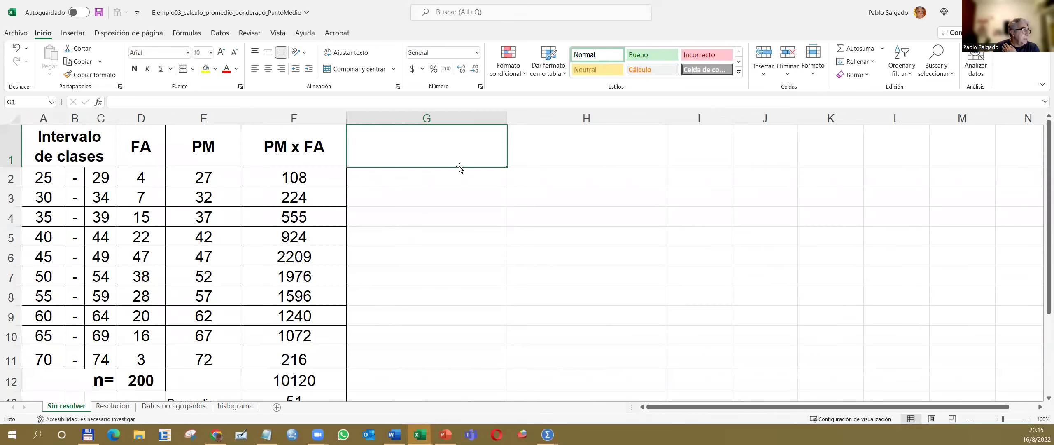
pyautogui.moveTo(508, 119); pyautogui.dragTo(432, 124)
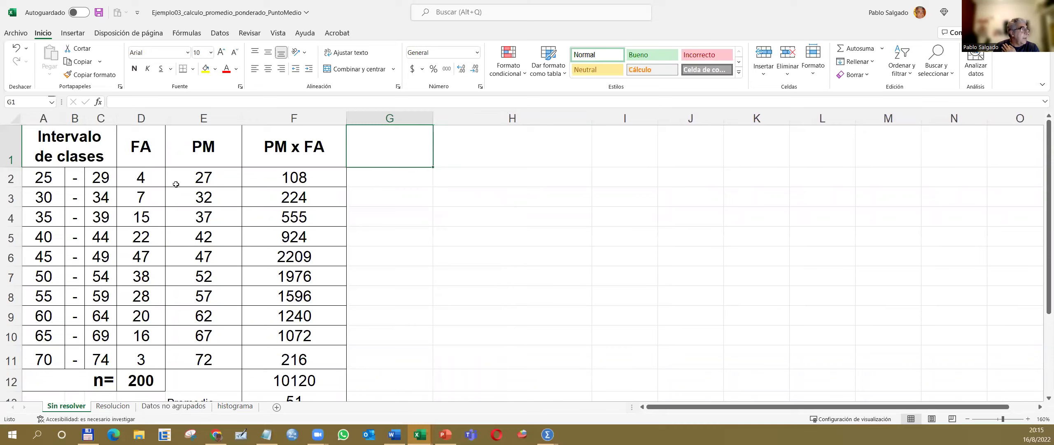
pyautogui.click(204, 178)
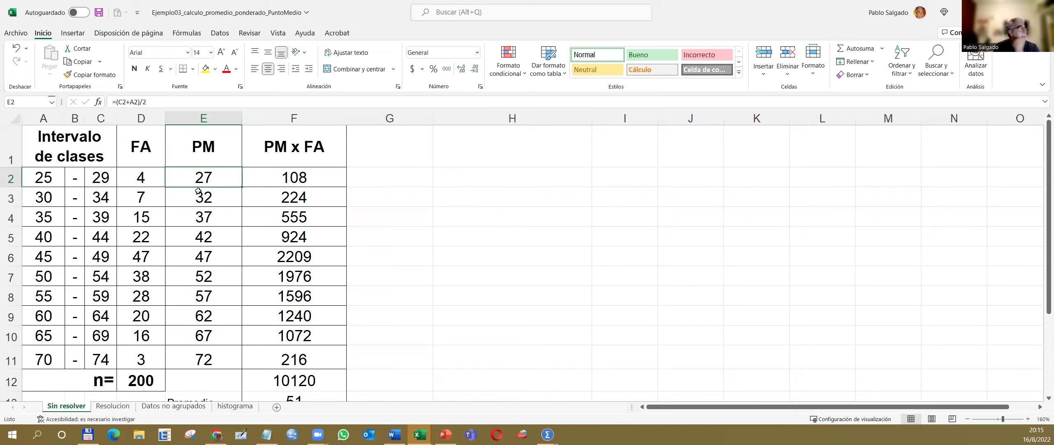
pyautogui.scroll(-2, 247, 285)
pyautogui.click(311, 275)
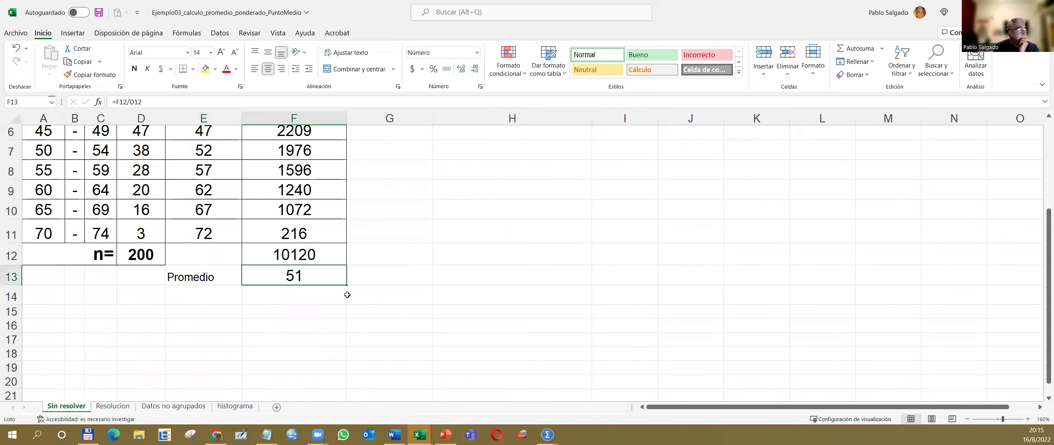
pyautogui.scroll(2, 348, 294)
pyautogui.click(385, 155)
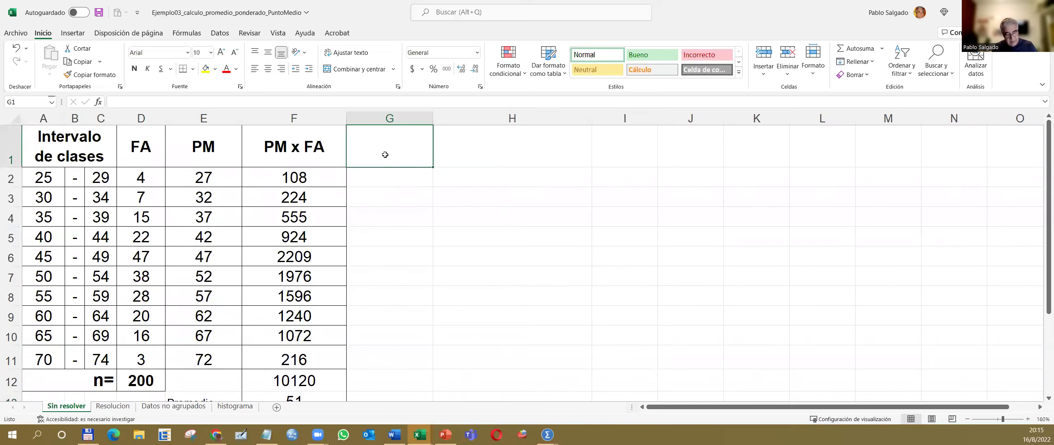
pyautogui.write('xi')
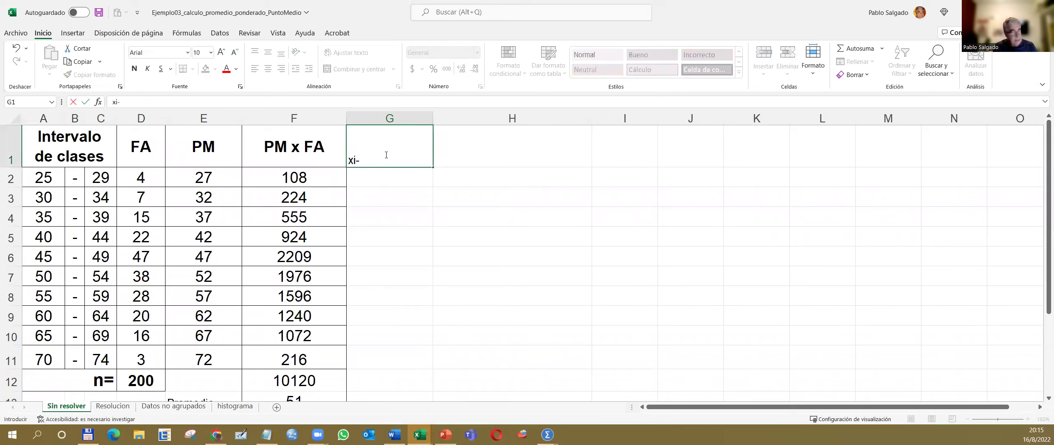
pyautogui.write('- promedio')
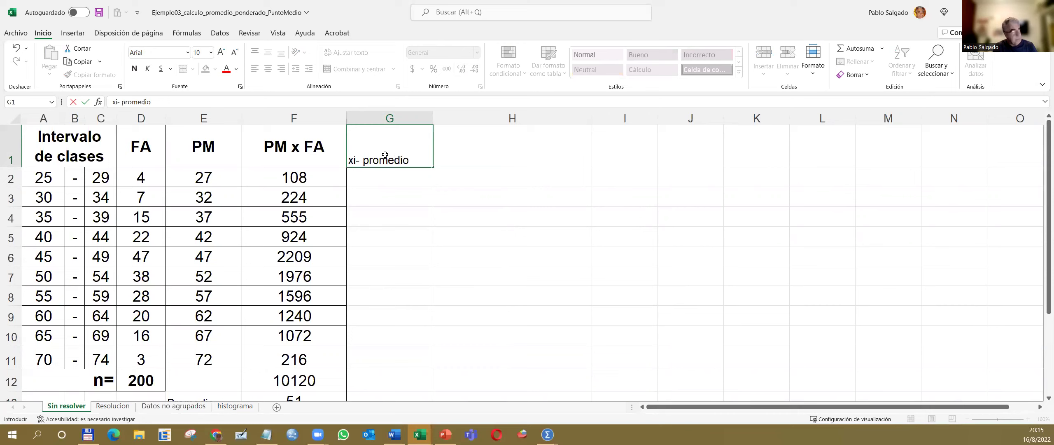
pyautogui.hotkey('ctrl', 'Return')
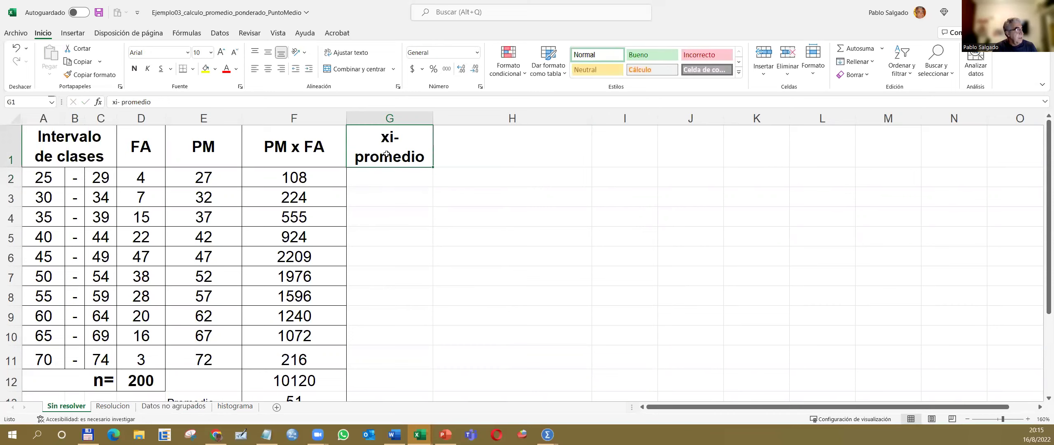
pyautogui.click(232, 51)
pyautogui.click(232, 51)
# Copy formatting onto G2:G11 and enter the deviation formula =E2-$F$13 in G2.
pyautogui.click(390, 175)
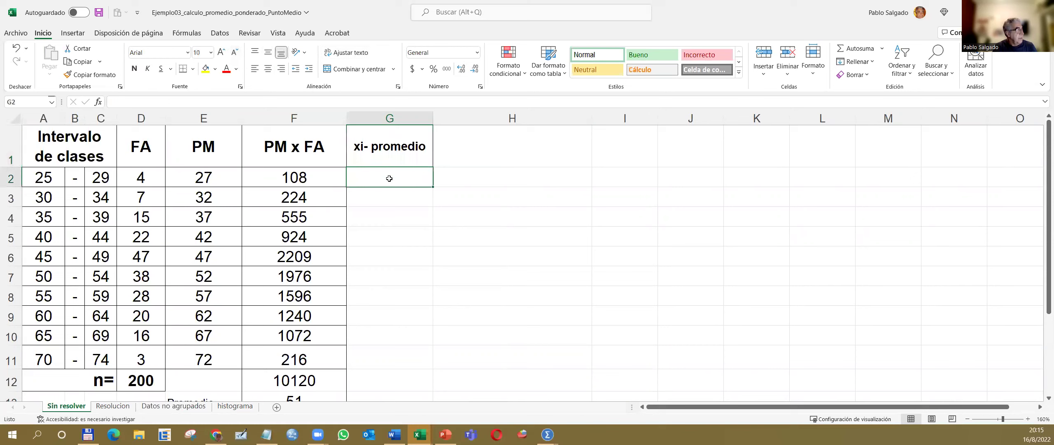
pyautogui.click(92, 74)
pyautogui.moveTo(376, 183); pyautogui.dragTo(389, 357)
pyautogui.click(402, 181)
pyautogui.write('=')
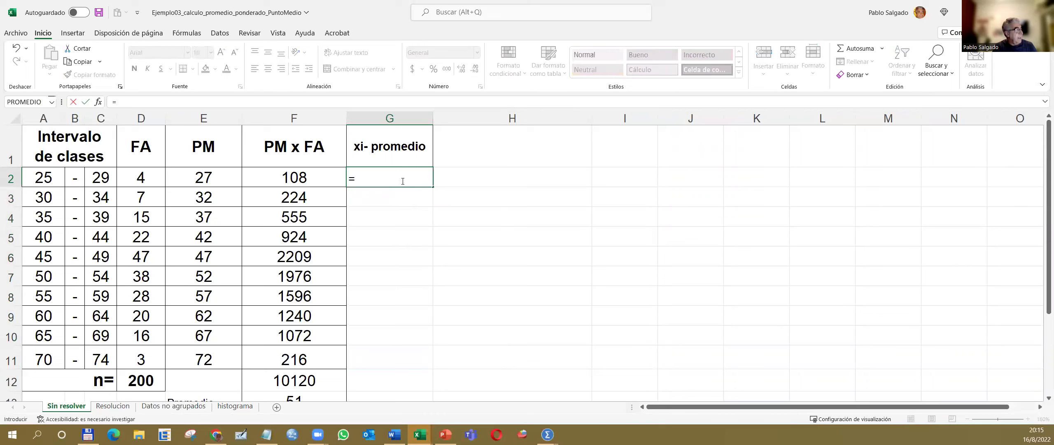
pyautogui.click(208, 179)
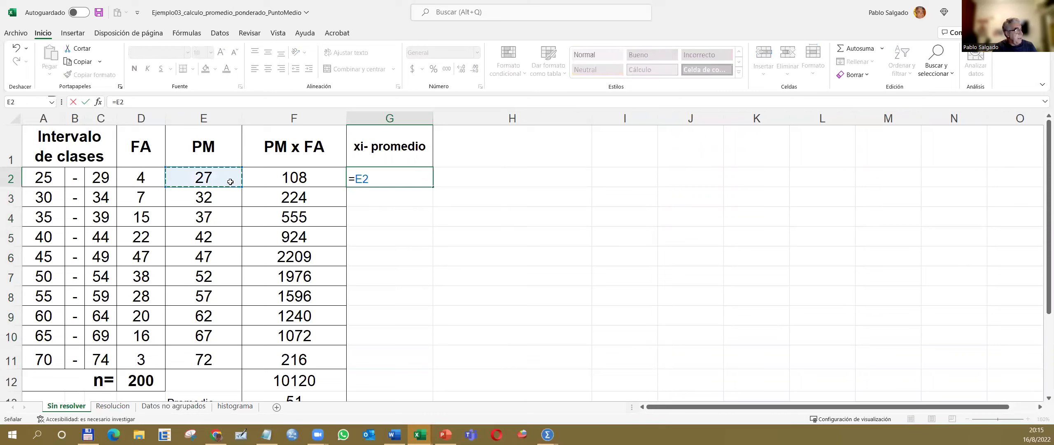
pyautogui.write('-')
pyautogui.scroll(-1, 201, 374)
pyautogui.click(292, 362)
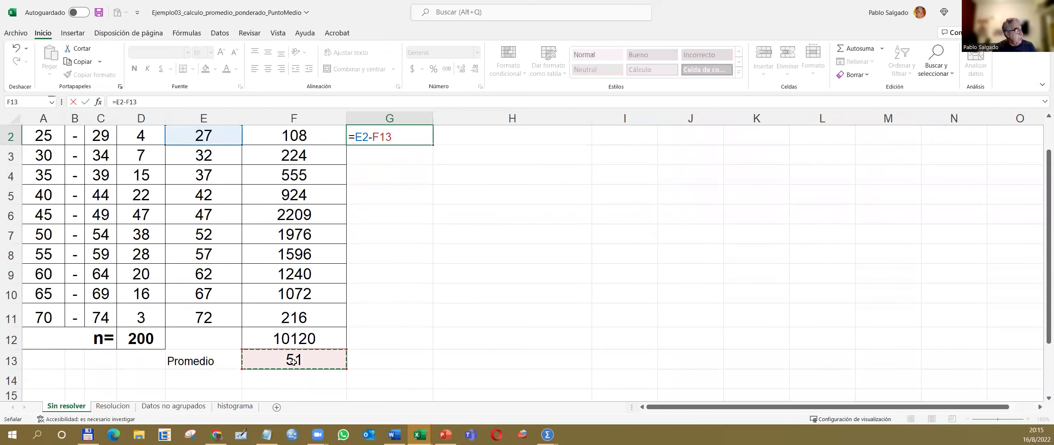
pyautogui.press('F4')
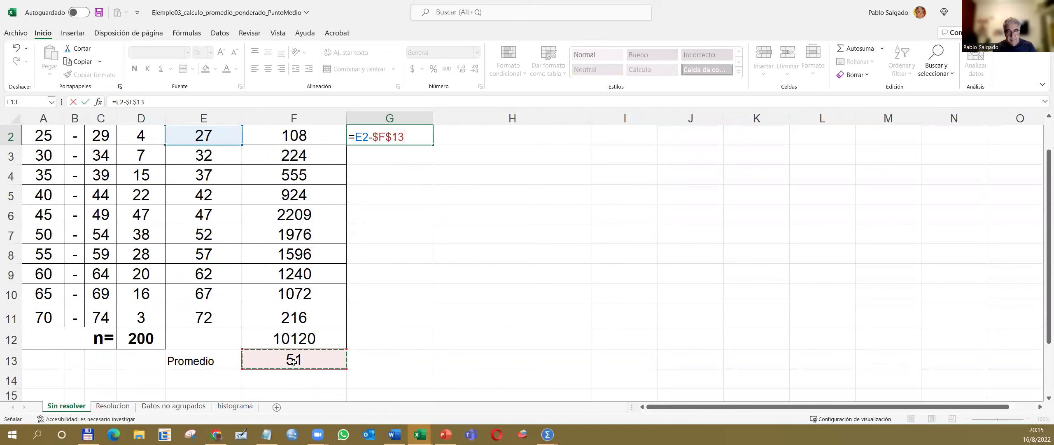
pyautogui.press('Return')
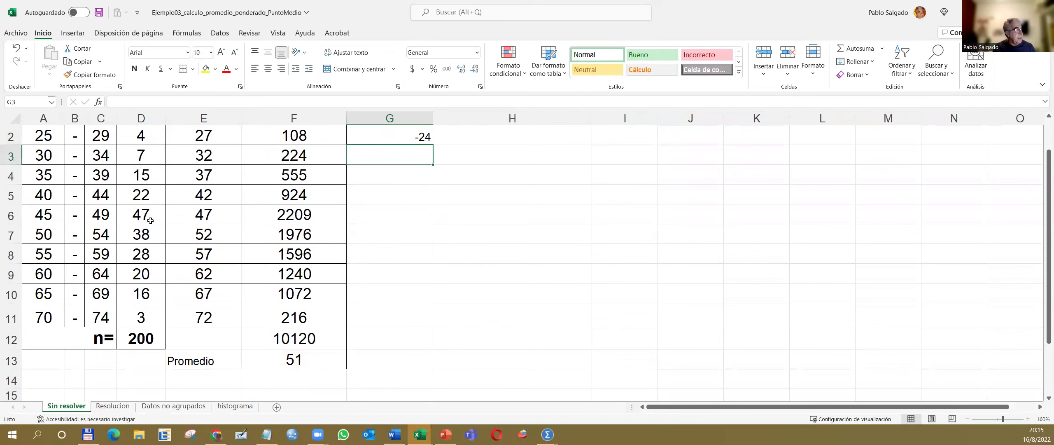
# Format G1:G11 like the PM x FA column, with a bold, smaller header in G1.
pyautogui.scroll(1, 315, 218)
pyautogui.click(328, 181)
pyautogui.click(89, 75)
pyautogui.moveTo(391, 154)
pyautogui.mouseDown()
pyautogui.moveTo(399, 370)
pyautogui.moveTo(399, 360)
pyautogui.mouseUp()
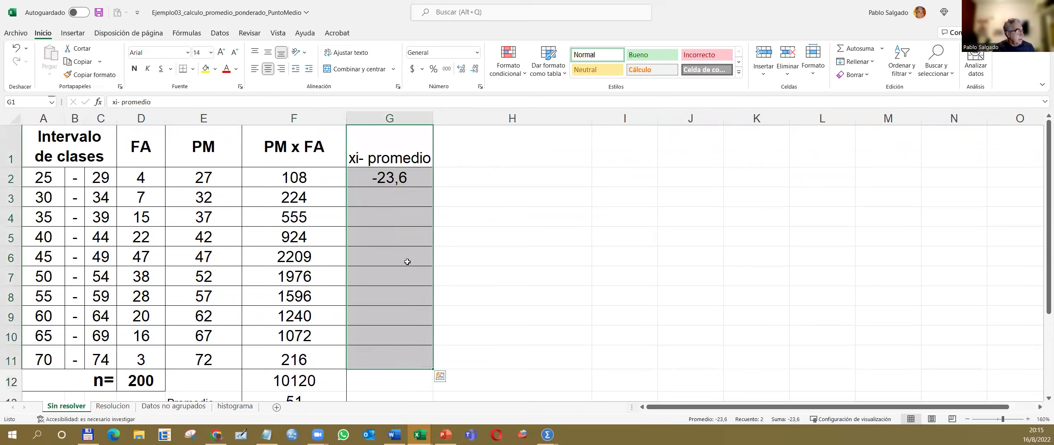
pyautogui.click(337, 142)
pyautogui.click(90, 74)
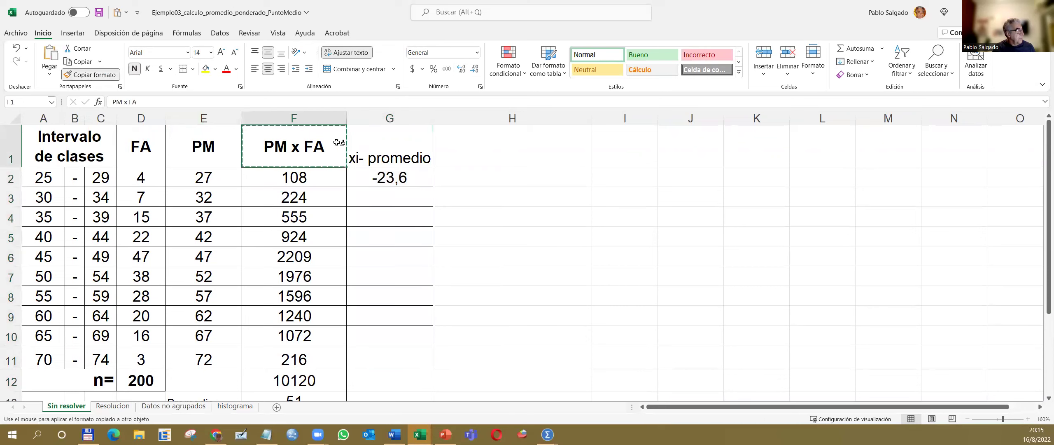
pyautogui.click(363, 149)
pyautogui.click(235, 54)
pyautogui.click(235, 53)
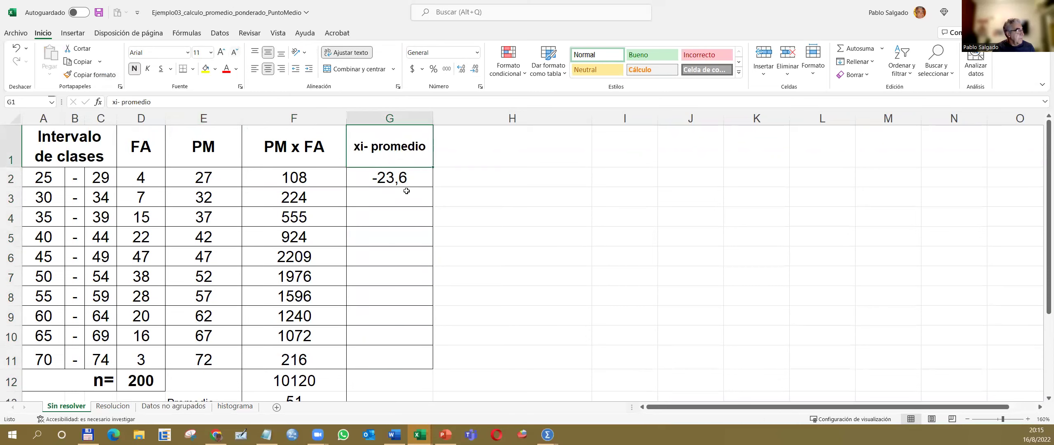
# Fill the deviation formula down to G11 (-23,6 to 21,4) and clear the extras in G12:G13.
pyautogui.click(400, 175)
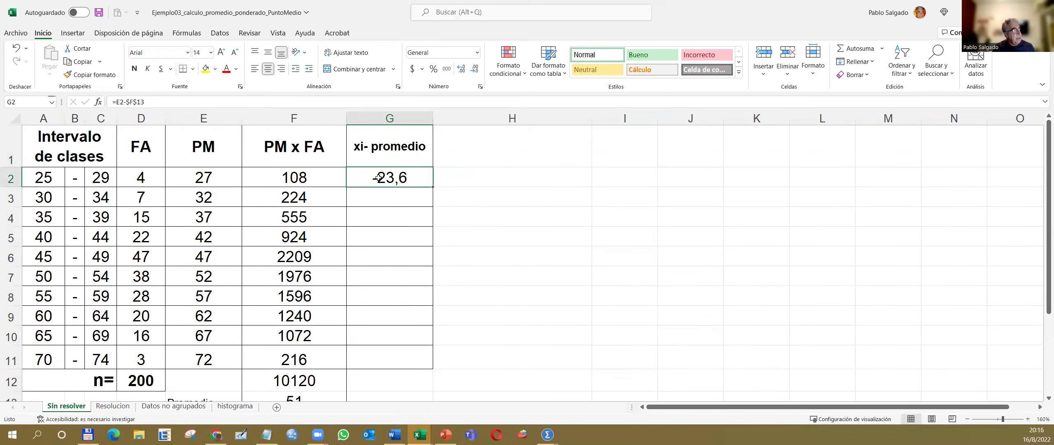
pyautogui.doubleClick(431, 187)
pyautogui.scroll(-3, 524, 239)
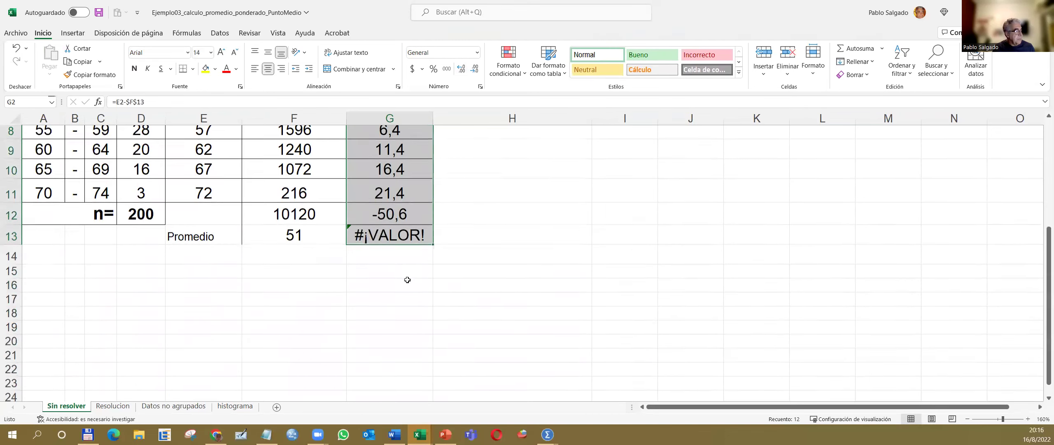
pyautogui.click(428, 236)
pyautogui.press('Delete')
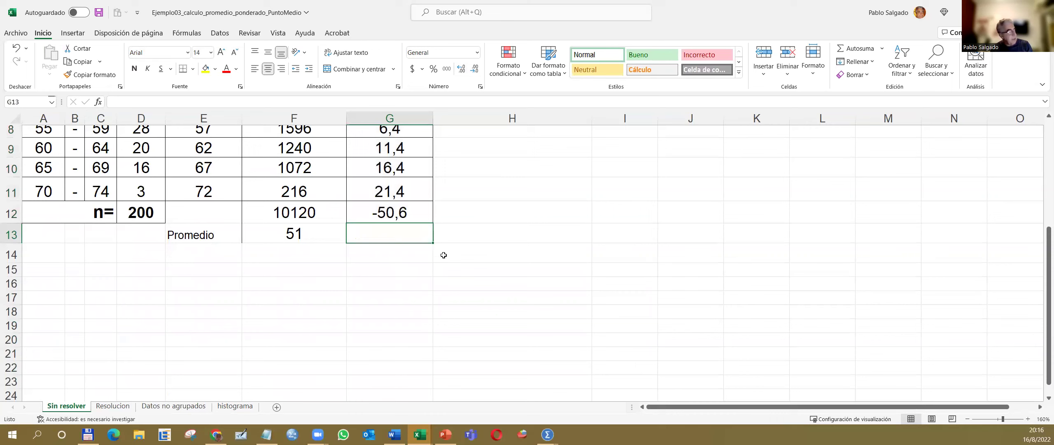
pyautogui.click(404, 215)
pyautogui.press('Delete')
pyautogui.press('Up')
pyautogui.scroll(2, 466, 210)
pyautogui.scroll(1, 466, 211)
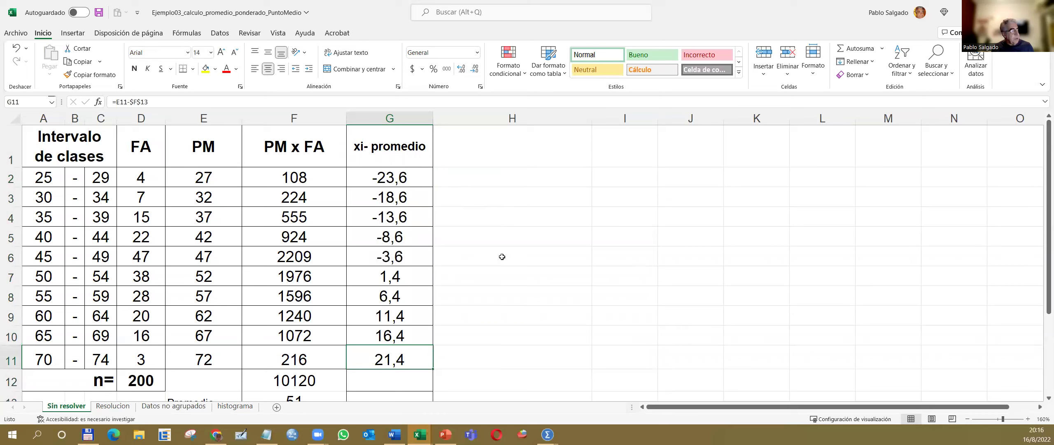
pyautogui.click(536, 179)
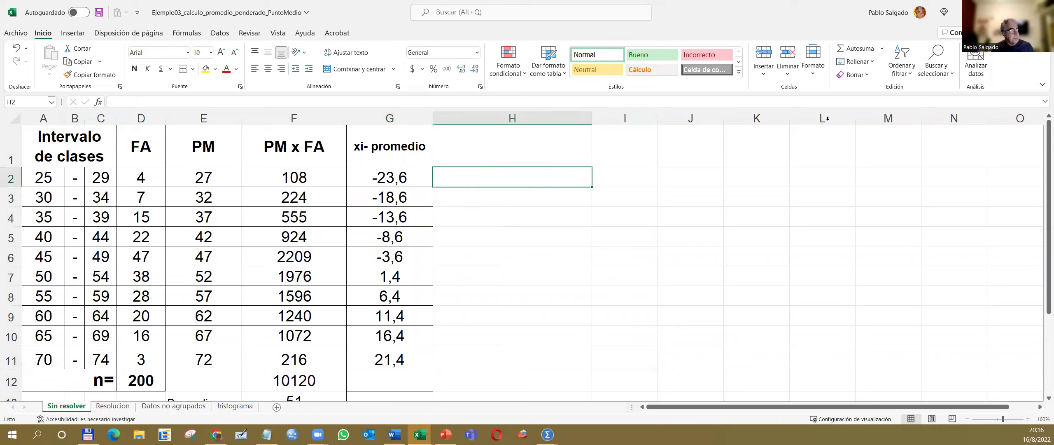
pyautogui.click(848, 52)
pyautogui.moveTo(389, 177); pyautogui.dragTo(396, 349)
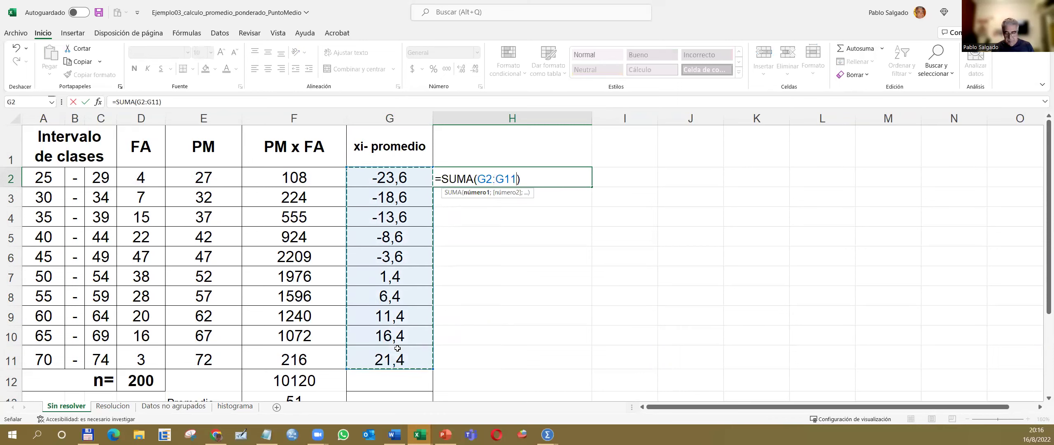
pyautogui.press('Return')
pyautogui.click(566, 181)
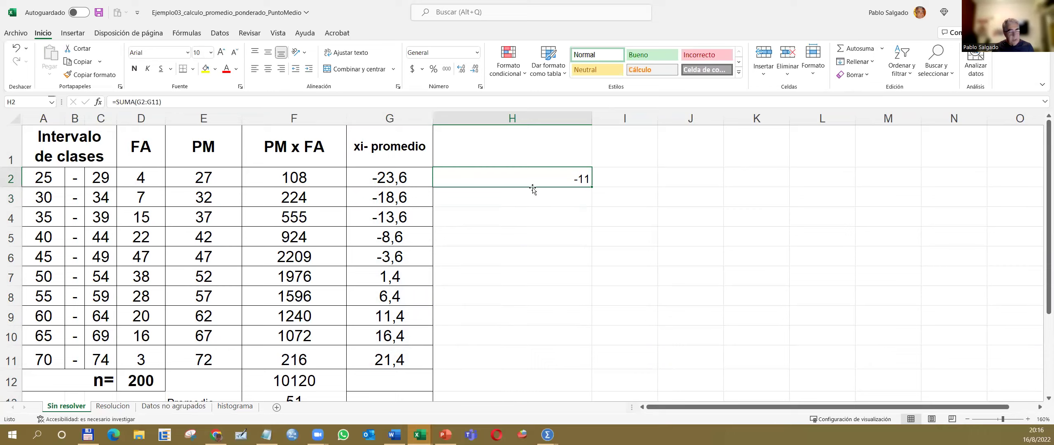
pyautogui.press('Delete')
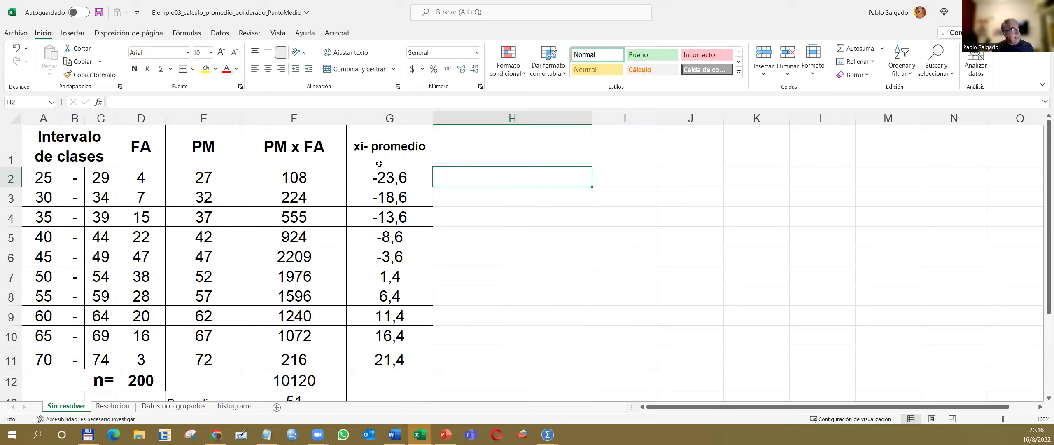
pyautogui.click(399, 181)
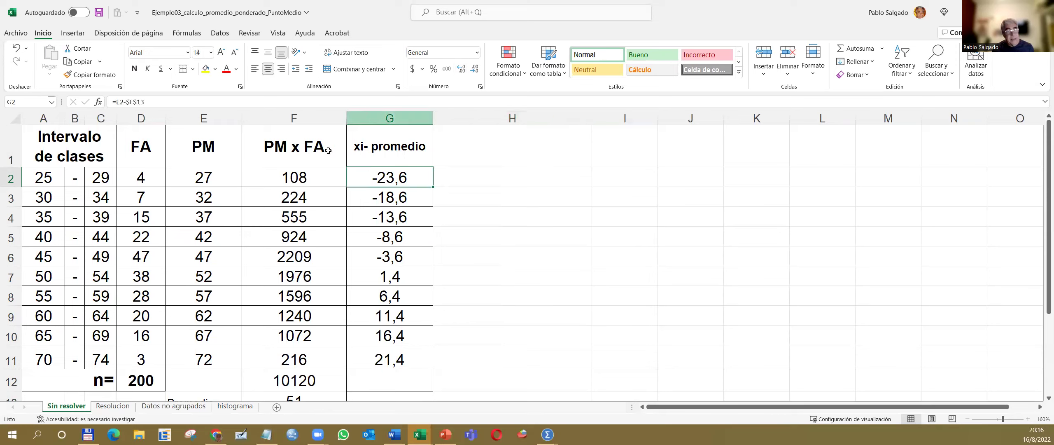
# Copy the header into H1, change it to '(xi- promedio)2' and shrink its font.
pyautogui.click(405, 152)
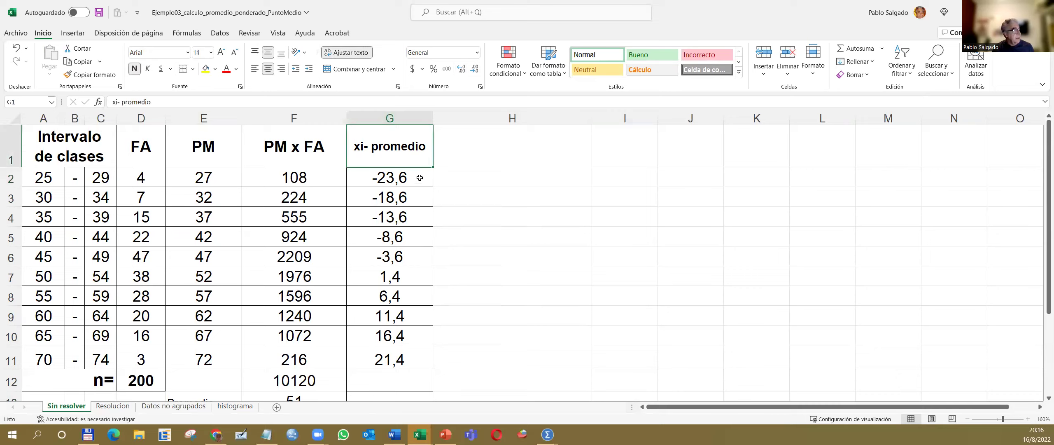
pyautogui.moveTo(433, 167); pyautogui.dragTo(511, 119)
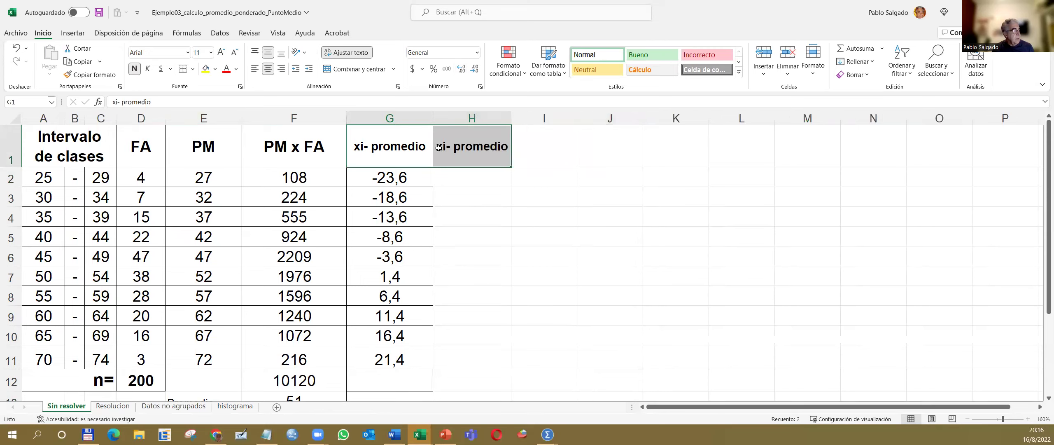
pyautogui.doubleClick(471, 149)
pyautogui.write('(')
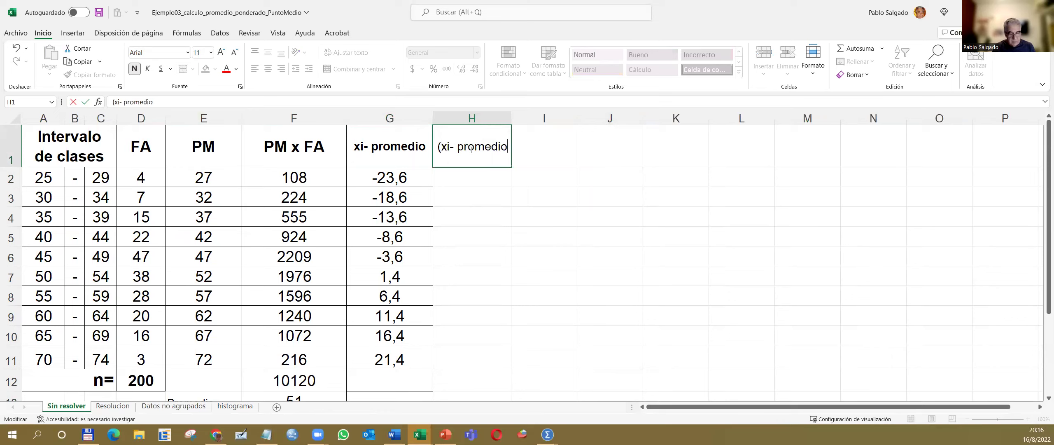
pyautogui.write(')2')
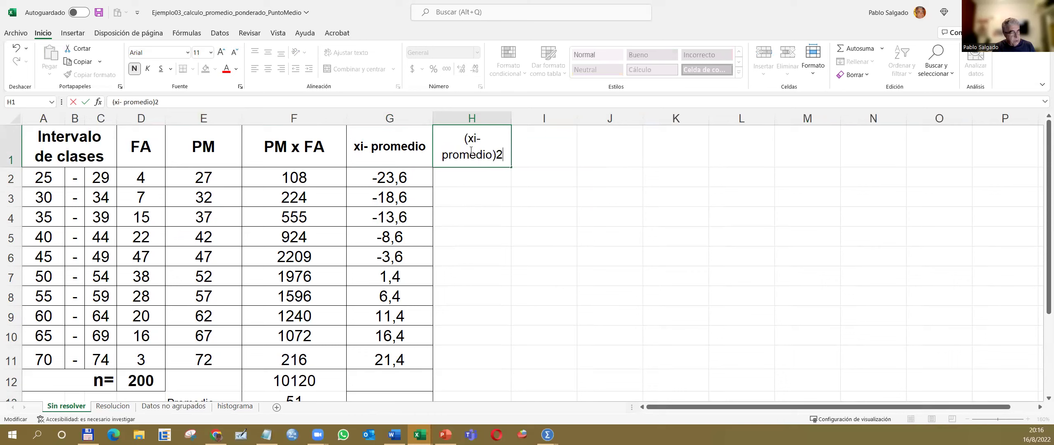
pyautogui.press('Return')
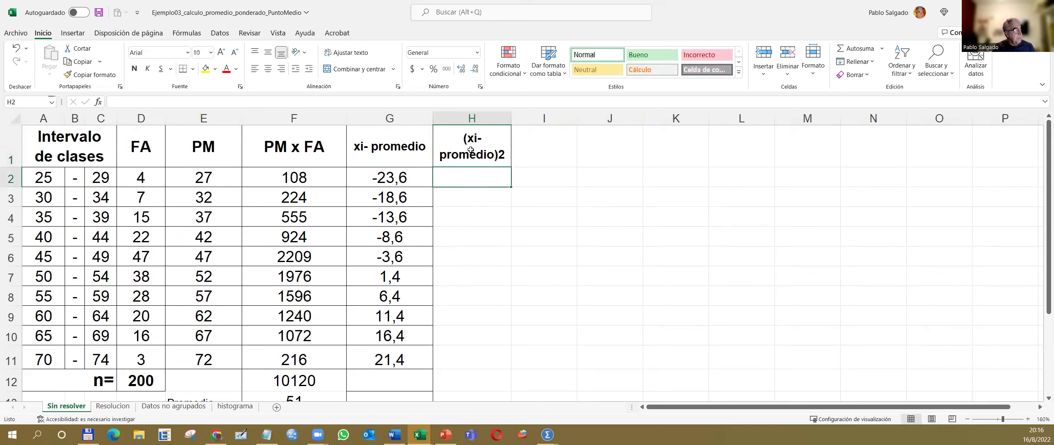
pyautogui.click(447, 135)
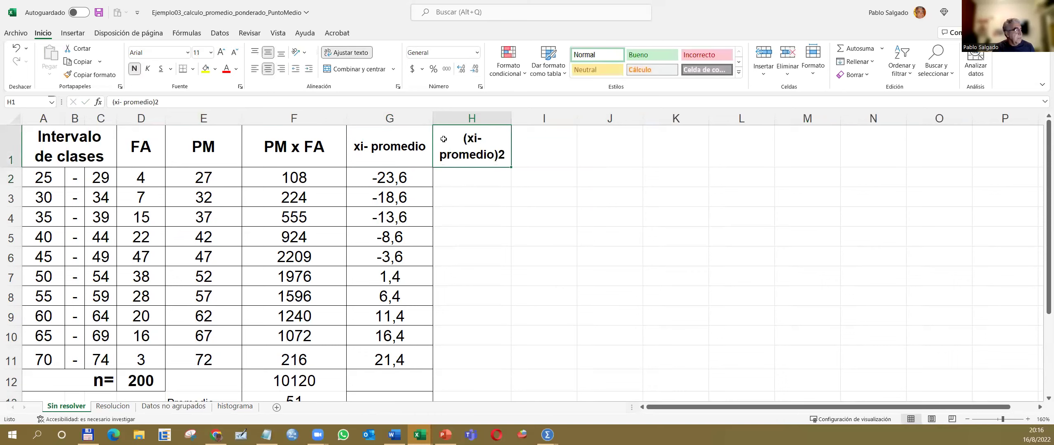
pyautogui.click(234, 53)
pyautogui.click(233, 54)
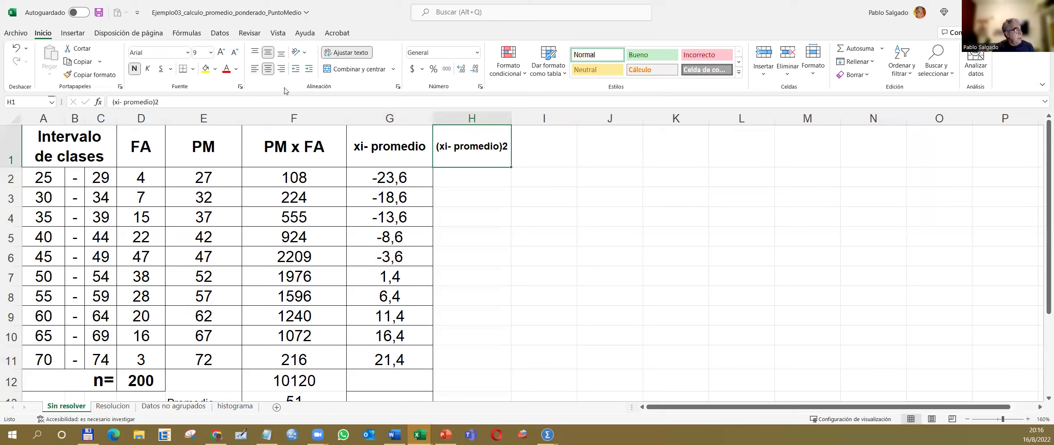
# Square the deviations with =G2*G2 in H2 and =G3^2 in H3.
pyautogui.click(472, 178)
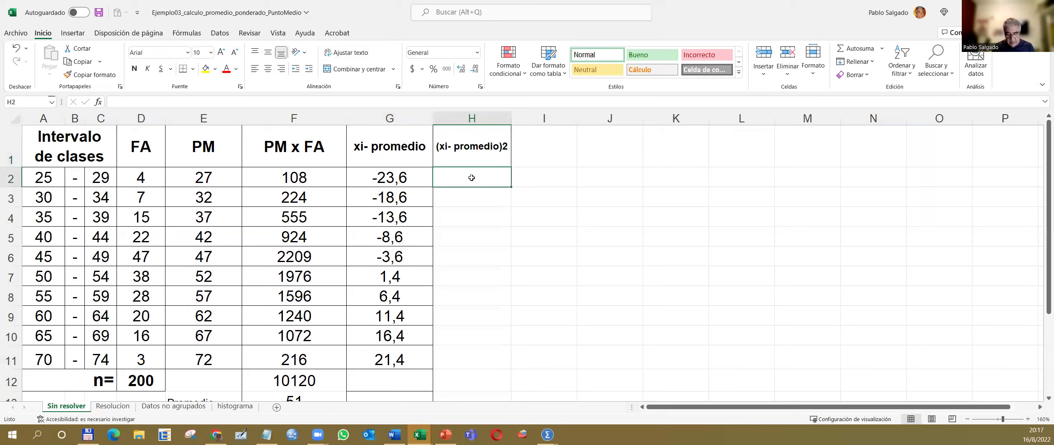
pyautogui.write('=')
pyautogui.click(414, 180)
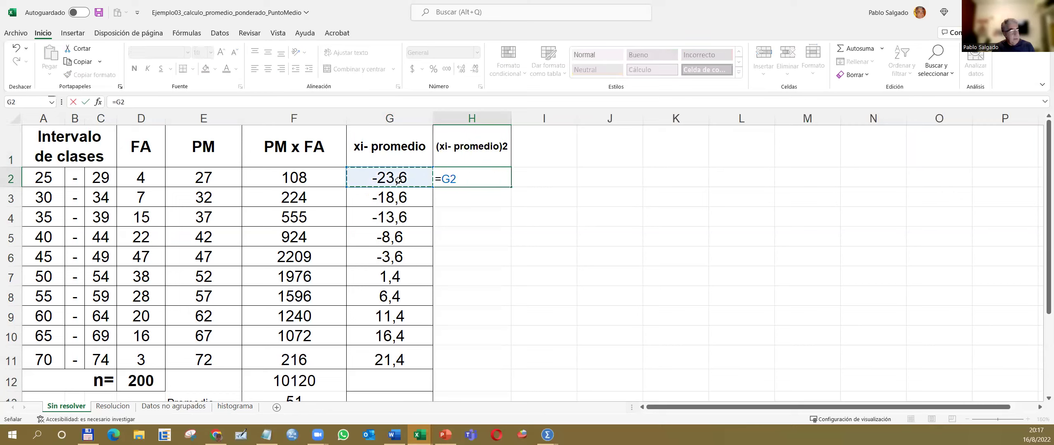
pyautogui.write('*')
pyautogui.click(398, 180)
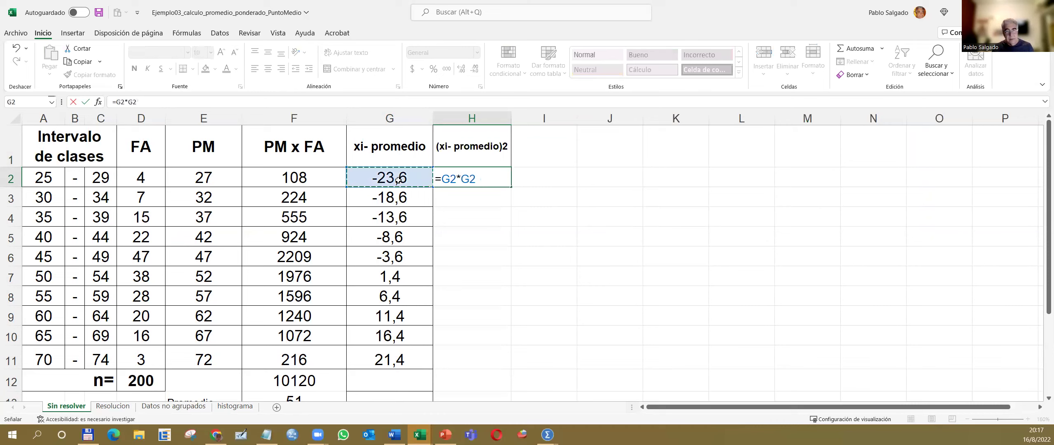
pyautogui.press('Return')
pyautogui.click(487, 181)
pyautogui.click(483, 198)
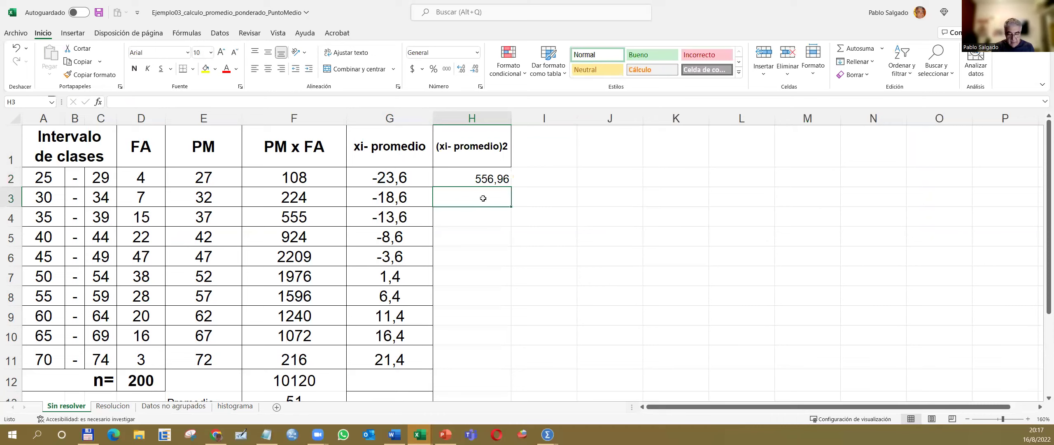
pyautogui.write('=')
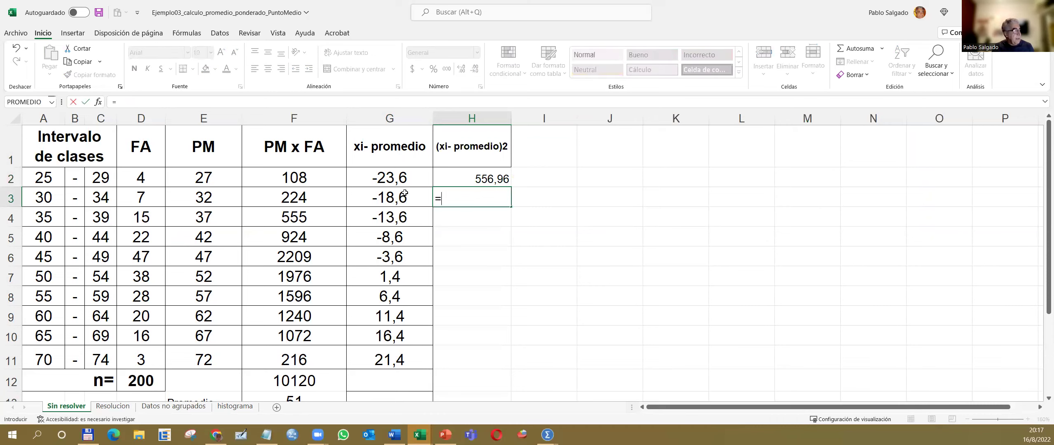
pyautogui.click(405, 193)
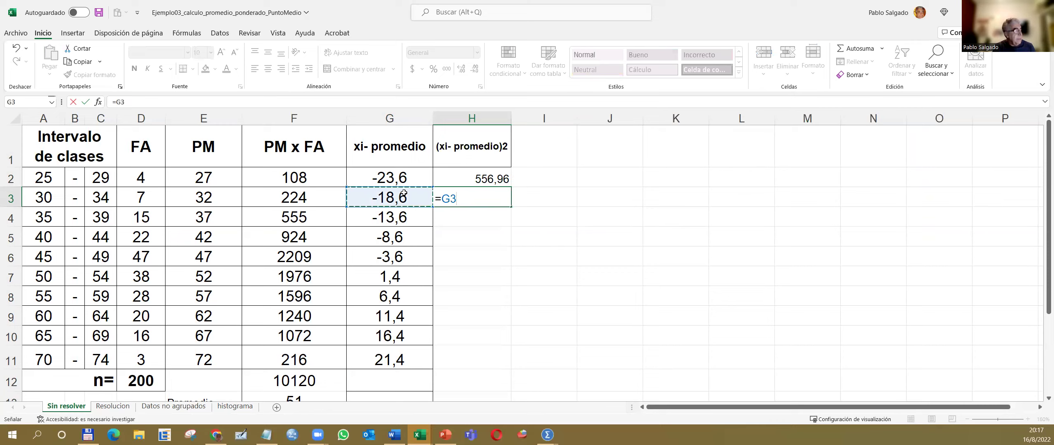
pyautogui.write('^2')
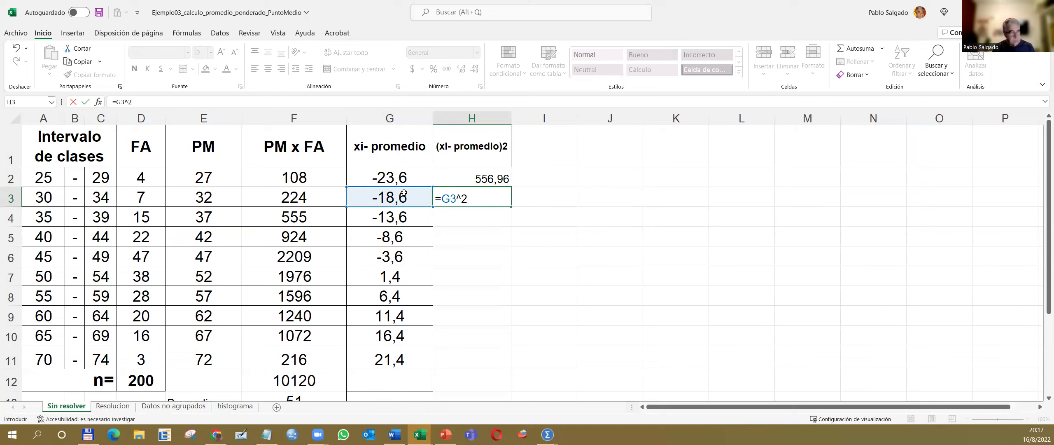
pyautogui.press('Return')
# Fill the squaring formula down to H11 and clear the stray zeros in H12:H13.
pyautogui.click(488, 203)
pyautogui.doubleClick(509, 206)
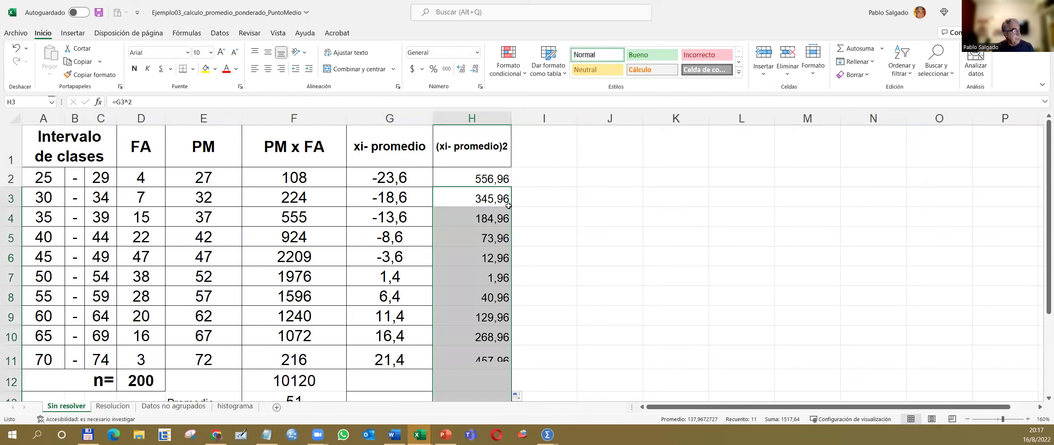
pyautogui.scroll(-2, 649, 227)
pyautogui.moveTo(387, 257); pyautogui.dragTo(489, 284)
pyautogui.press('Delete')
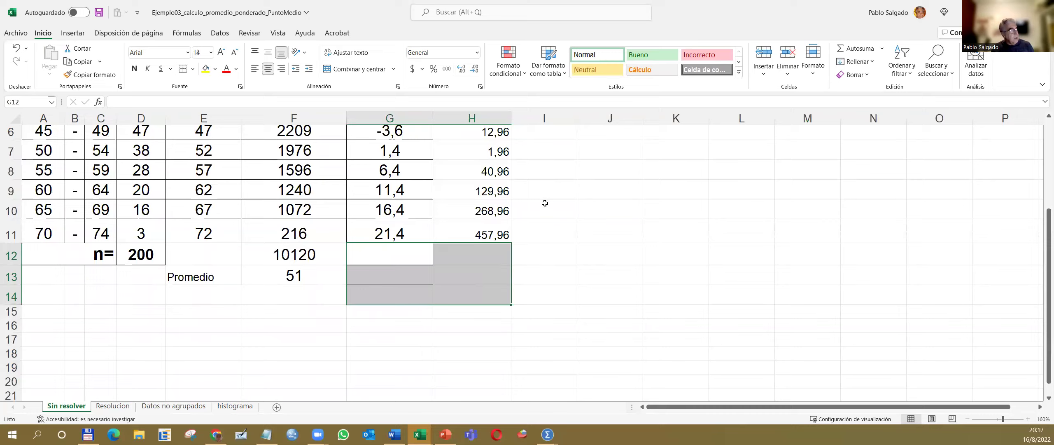
# AutoSum the squared deviations H2:H11 into H12, totalling 2074,6.
pyautogui.scroll(2, 487, 231)
pyautogui.click(487, 182)
pyautogui.moveTo(487, 182); pyautogui.dragTo(486, 360)
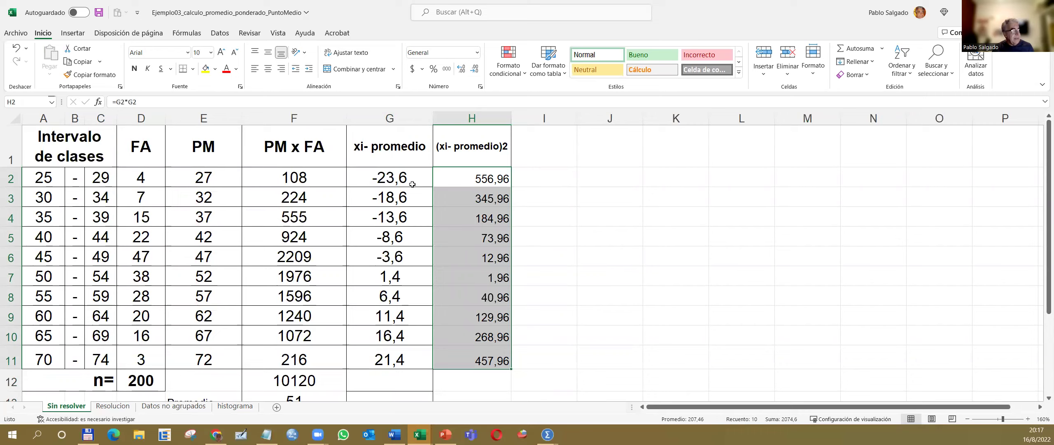
pyautogui.click(478, 379)
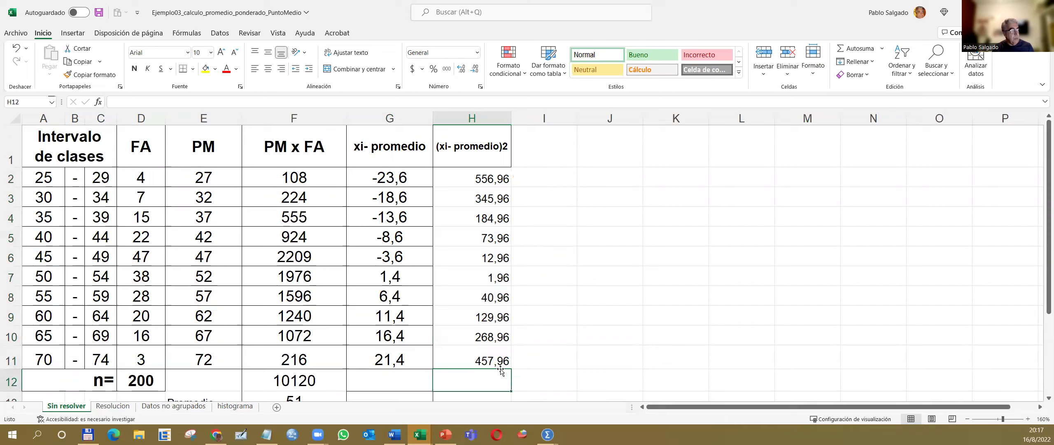
pyautogui.click(858, 51)
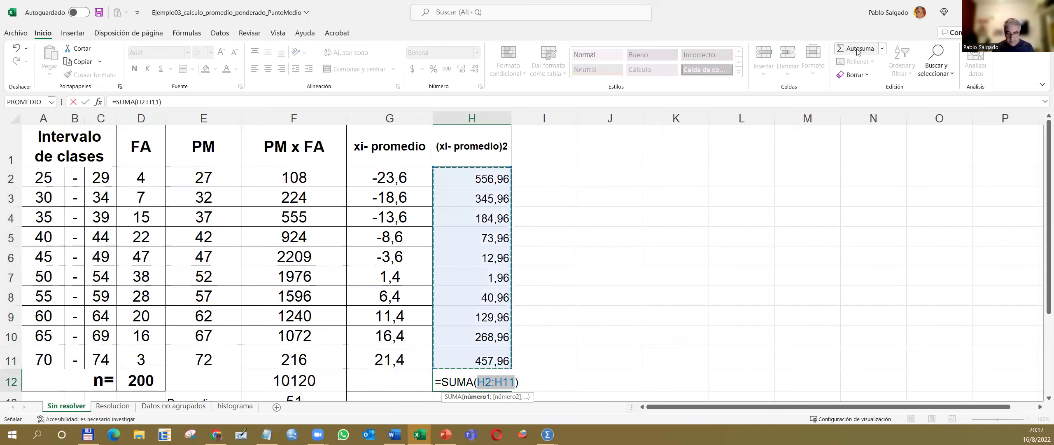
pyautogui.press('Return')
pyautogui.click(479, 341)
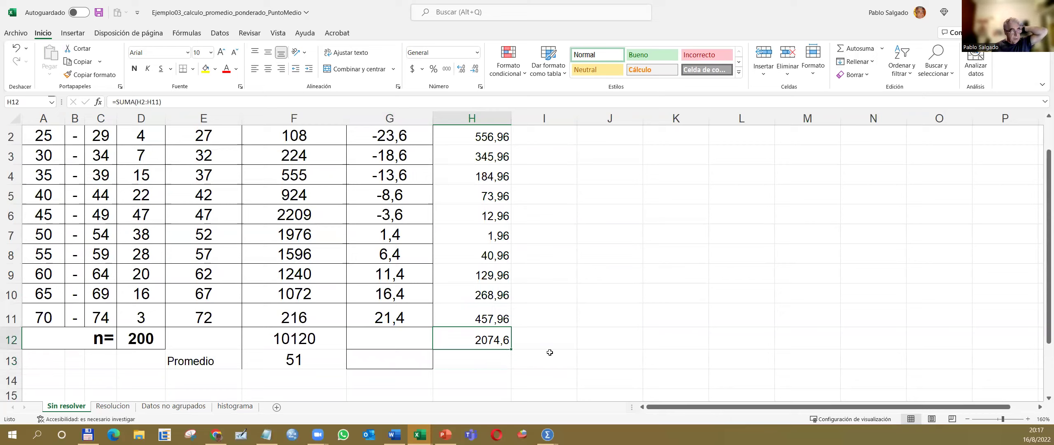
pyautogui.click(486, 357)
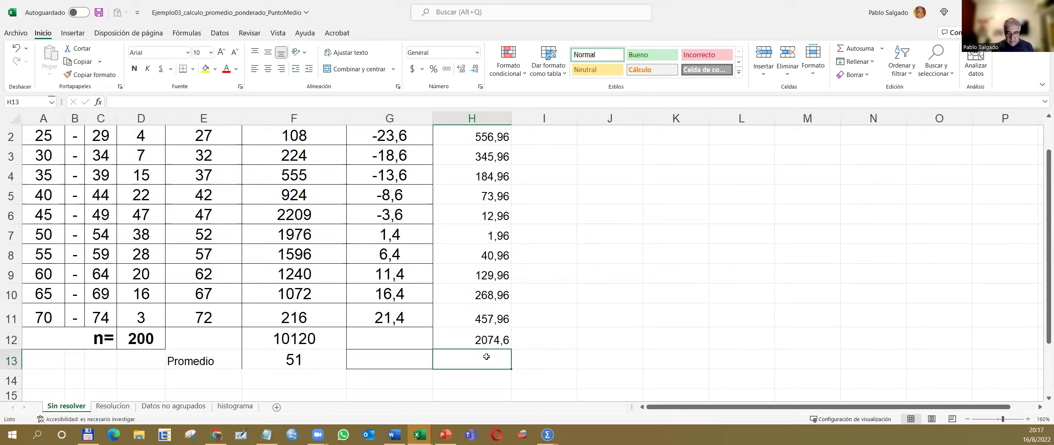
# Enter the variance formula =H12/(D12-1) in H13.
pyautogui.write('=')
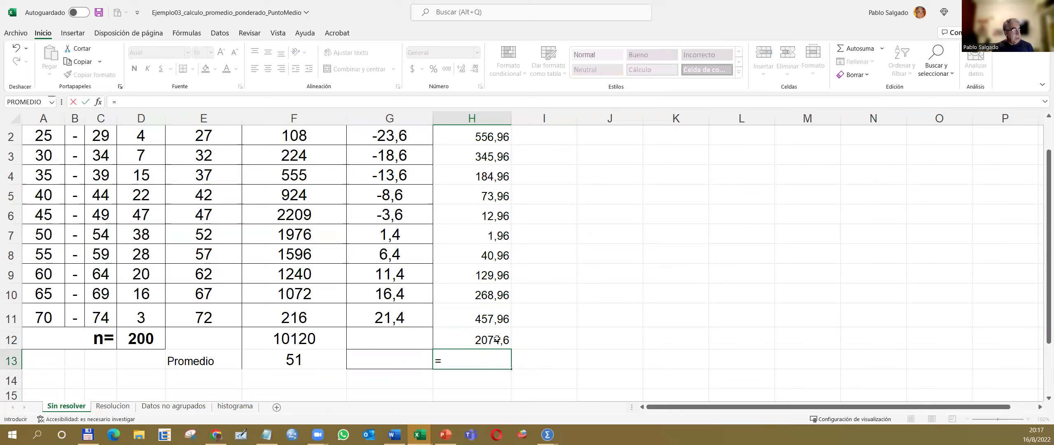
pyautogui.click(497, 338)
pyautogui.write('/(')
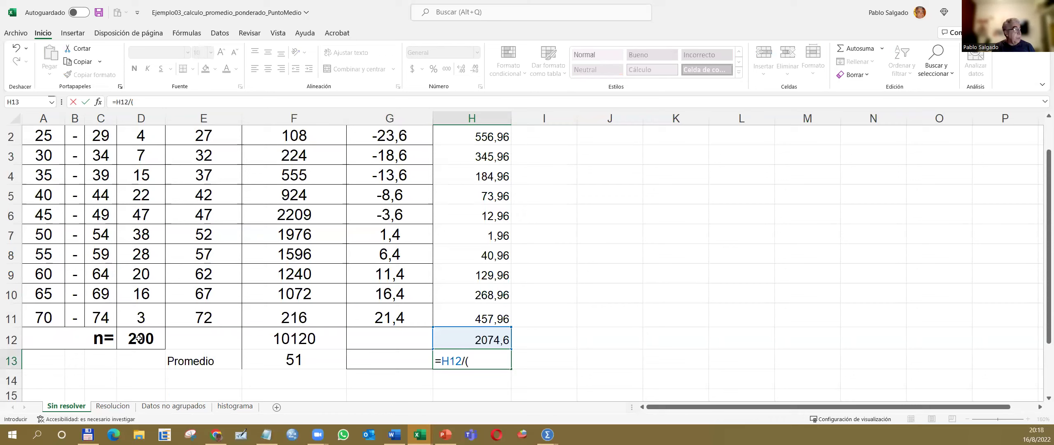
pyautogui.click(139, 338)
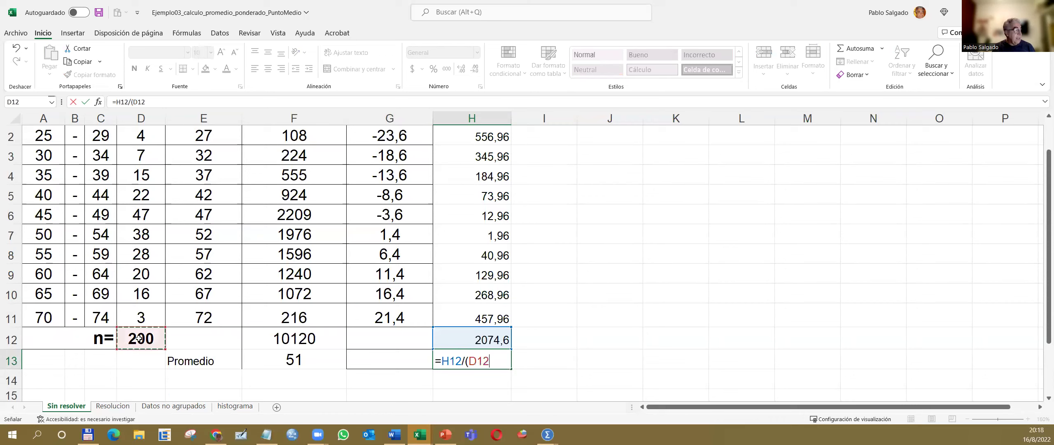
pyautogui.write('-1')
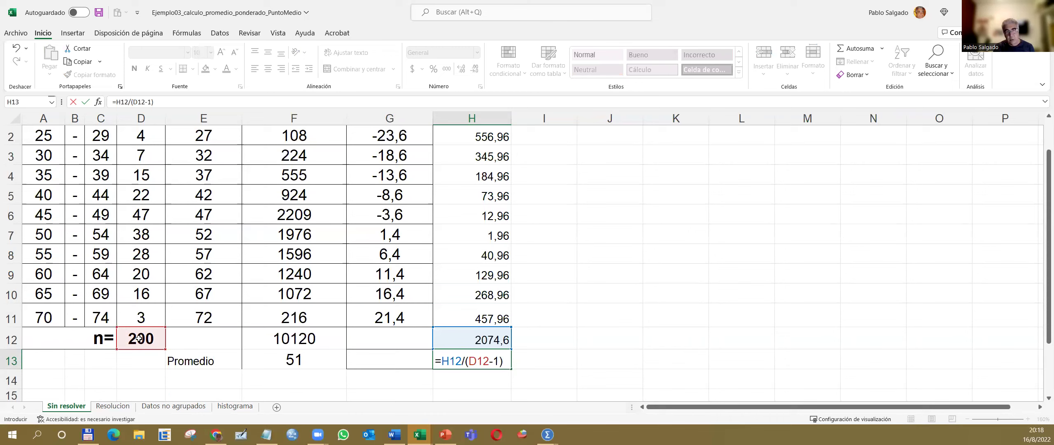
pyautogui.press('Return')
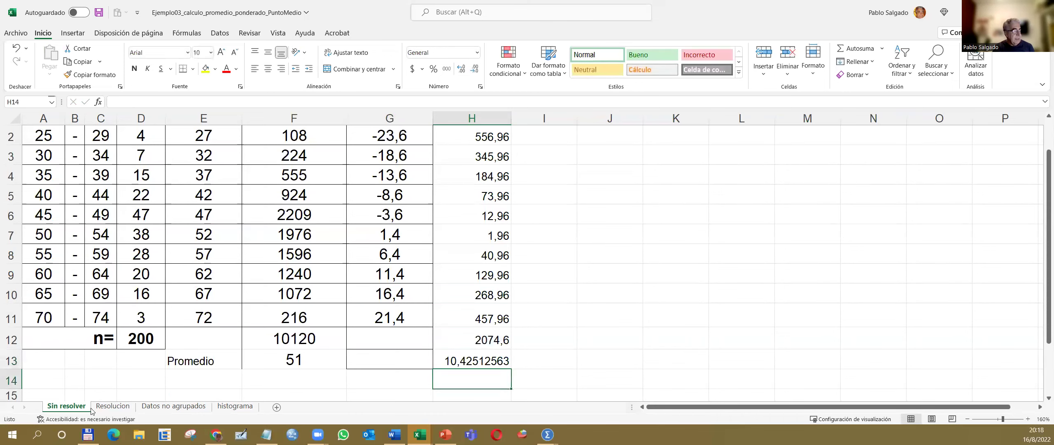
# Round the variance in H13 from 10,42512563 to 10,4.
pyautogui.click(474, 362)
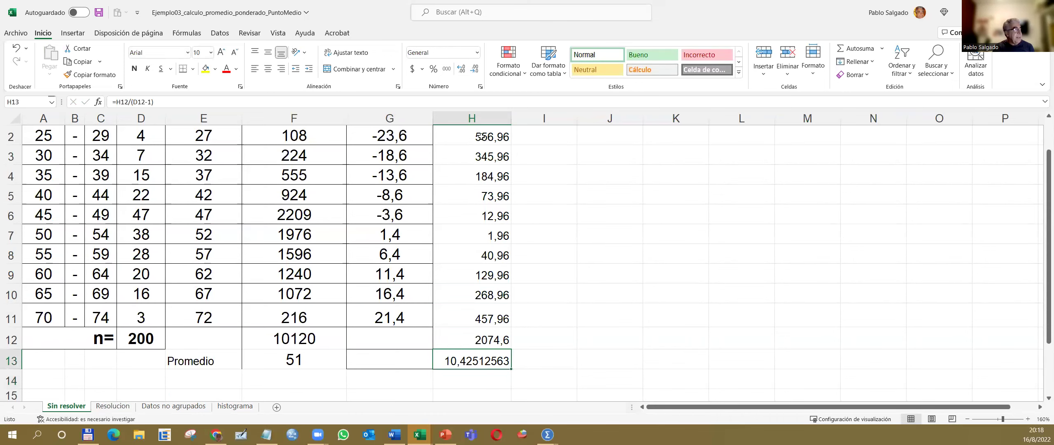
pyautogui.click(475, 69)
pyautogui.click(475, 69)
pyautogui.click(476, 69)
pyautogui.click(475, 69)
pyautogui.click(475, 69)
pyautogui.click(475, 69)
pyautogui.click(475, 69)
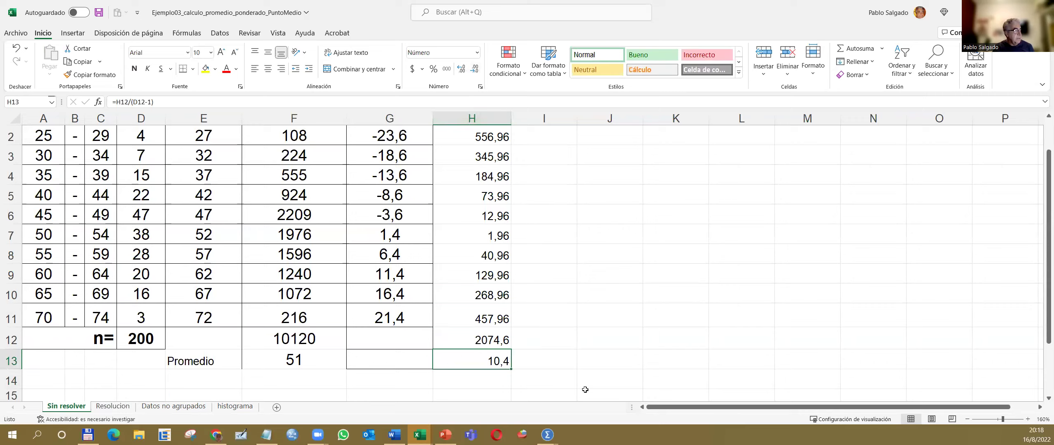
pyautogui.scroll(1, 429, 181)
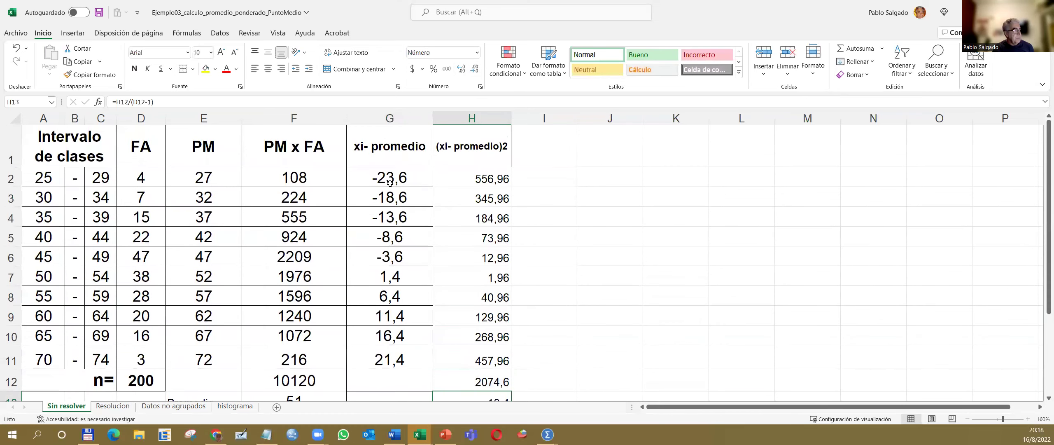
# Copy G2's formatting onto the squared values in H2:H11.
pyautogui.click(389, 177)
pyautogui.click(90, 74)
pyautogui.moveTo(453, 173); pyautogui.dragTo(454, 357)
pyautogui.scroll(-2, 463, 254)
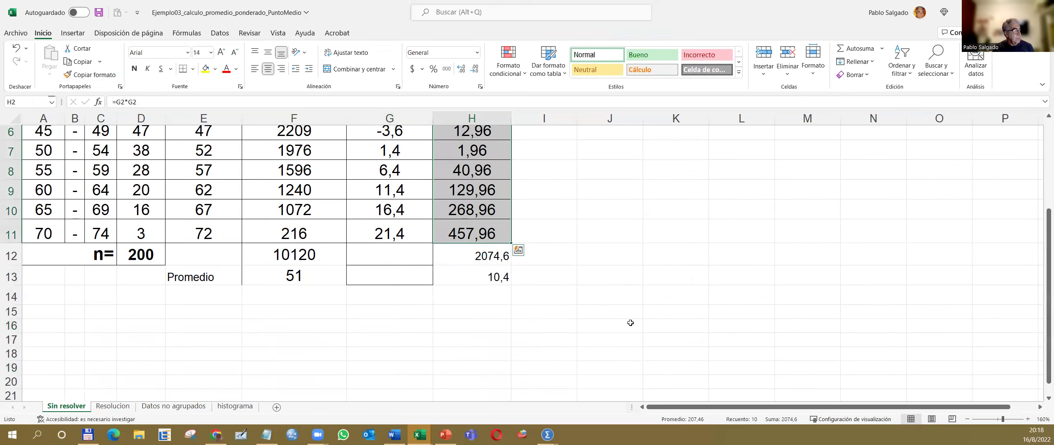
# Give the 2074,6 total in H12 the bold bordered format of D12.
pyautogui.click(463, 254)
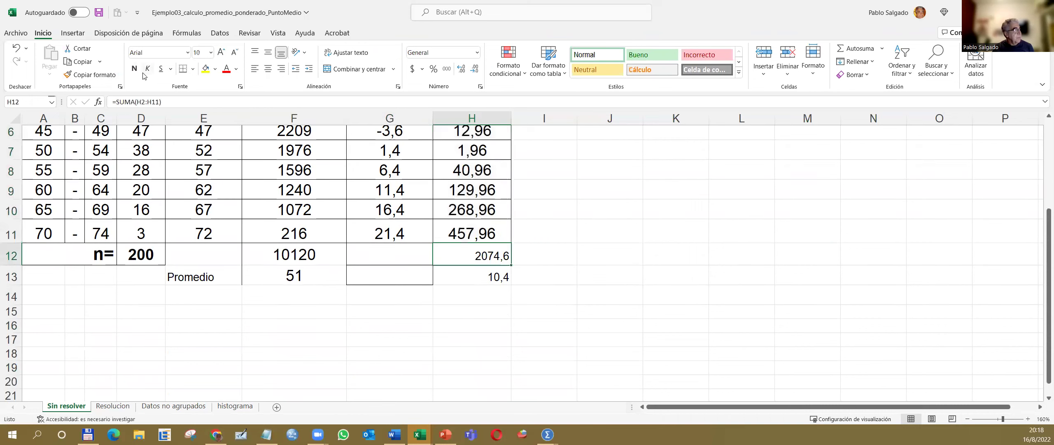
pyautogui.click(90, 75)
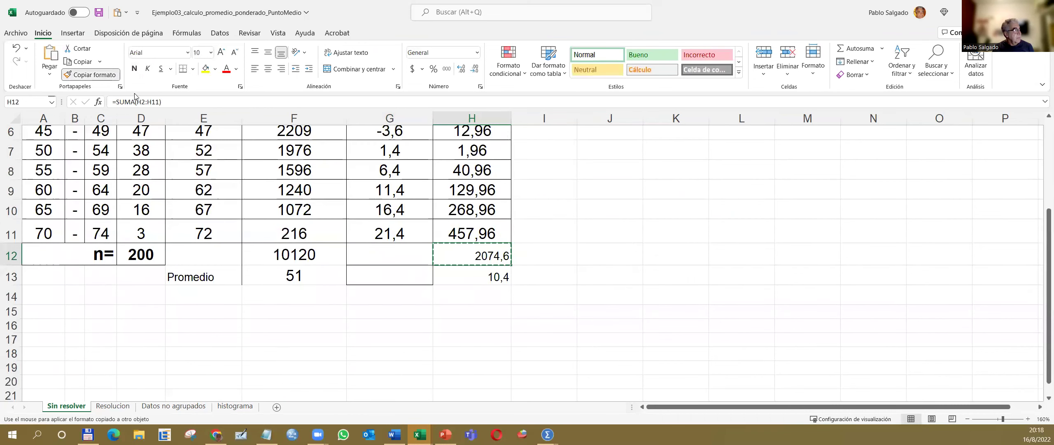
pyautogui.click(90, 75)
pyautogui.click(149, 255)
pyautogui.click(81, 75)
pyautogui.click(461, 252)
# Make the variance in H13 bold like H12 and show it as 10,425.
pyautogui.moveTo(469, 268); pyautogui.dragTo(470, 278)
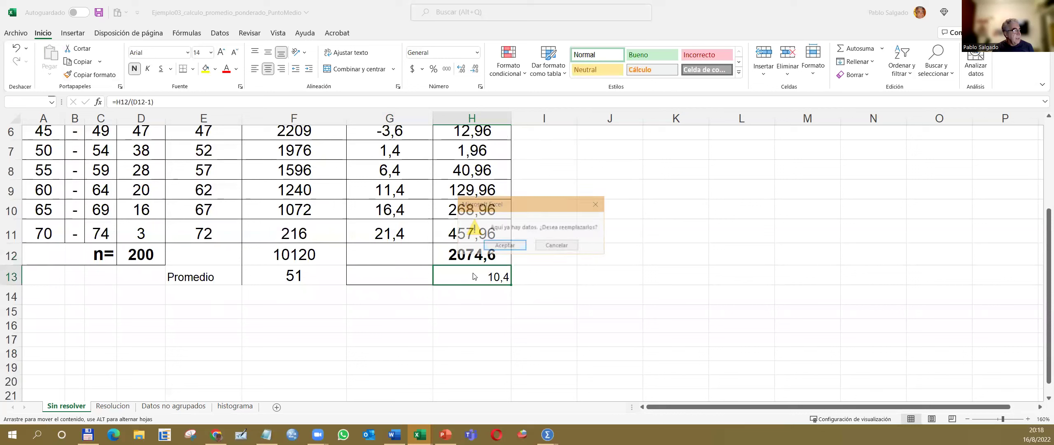
pyautogui.click(563, 247)
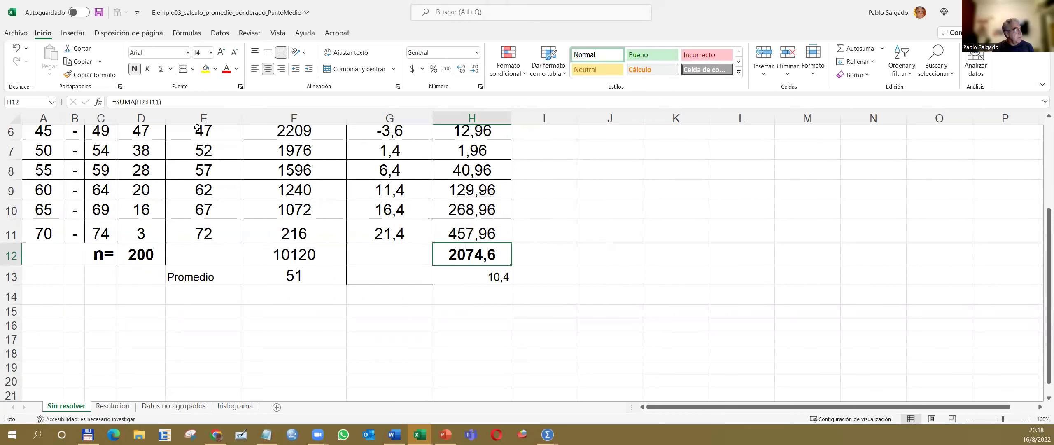
pyautogui.click(89, 74)
pyautogui.click(477, 269)
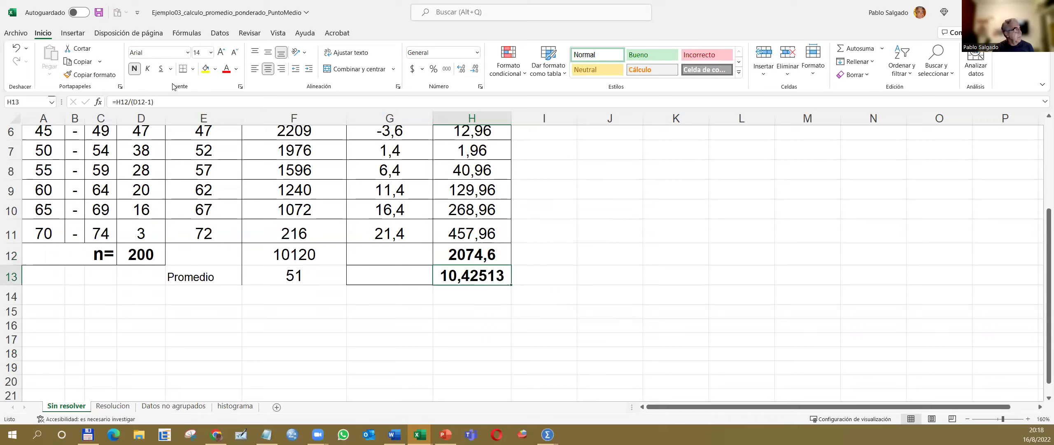
pyautogui.click(474, 69)
pyautogui.click(475, 70)
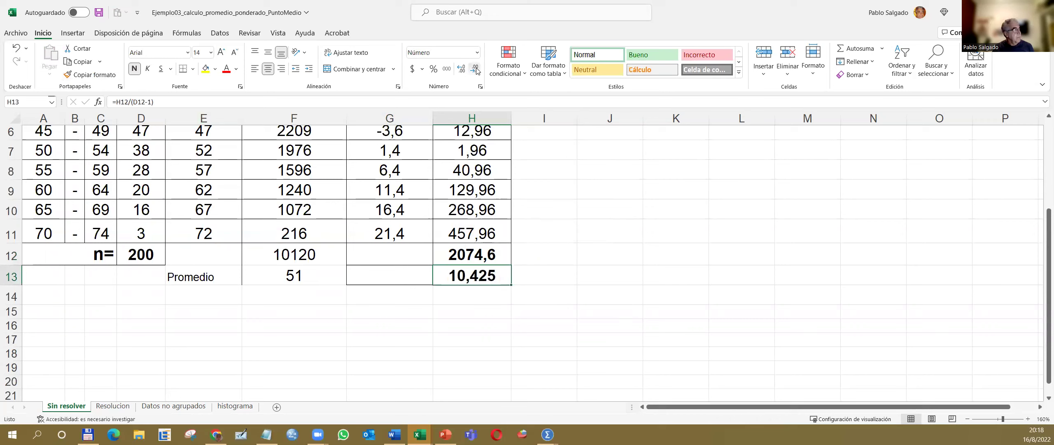
# Label the variance with 'Varianza' in G13.
pyautogui.click(373, 278)
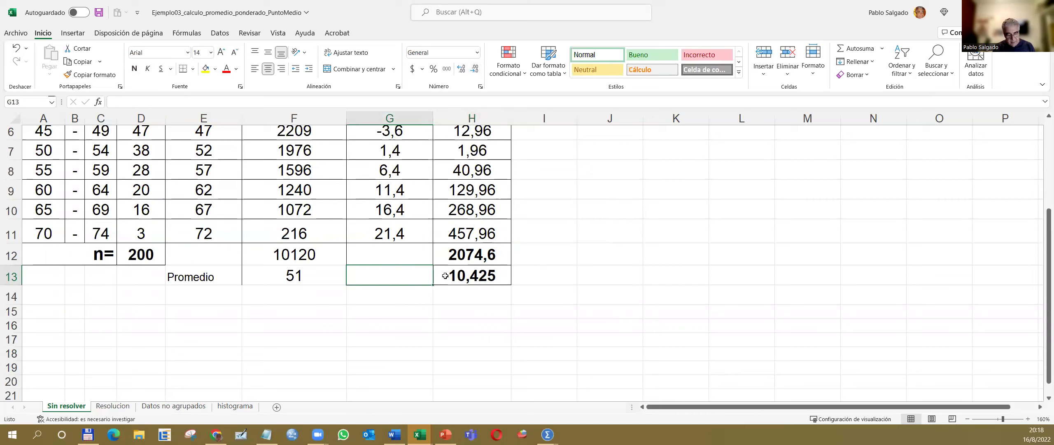
pyautogui.write('Variana')
pyautogui.press('BackSpace')
pyautogui.write('za')
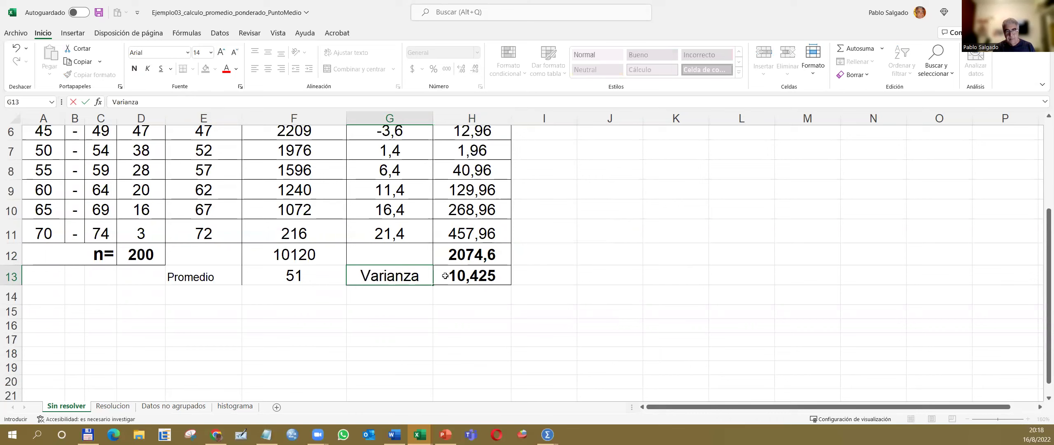
pyautogui.press('Return')
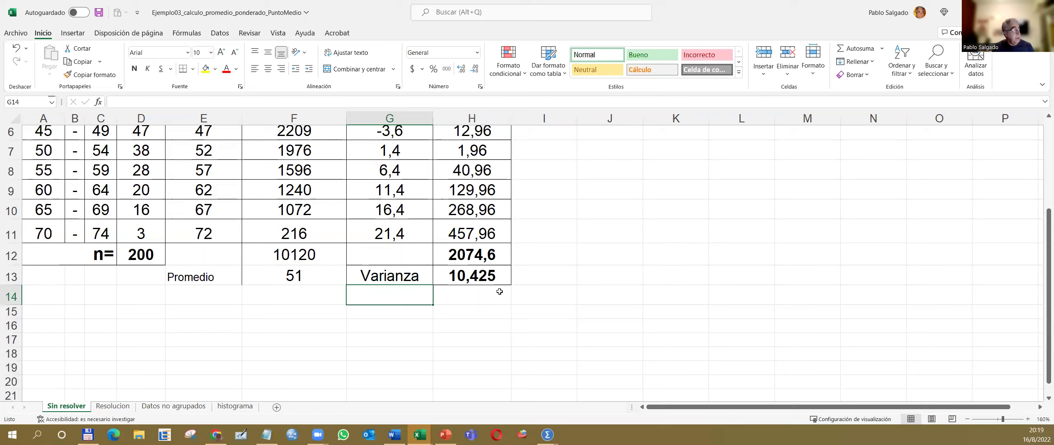
# Enter =RAIZ(H13) in H14 to get the standard deviation 3,228796313.
pyautogui.click(480, 293)
pyautogui.click(417, 289)
pyautogui.click(468, 296)
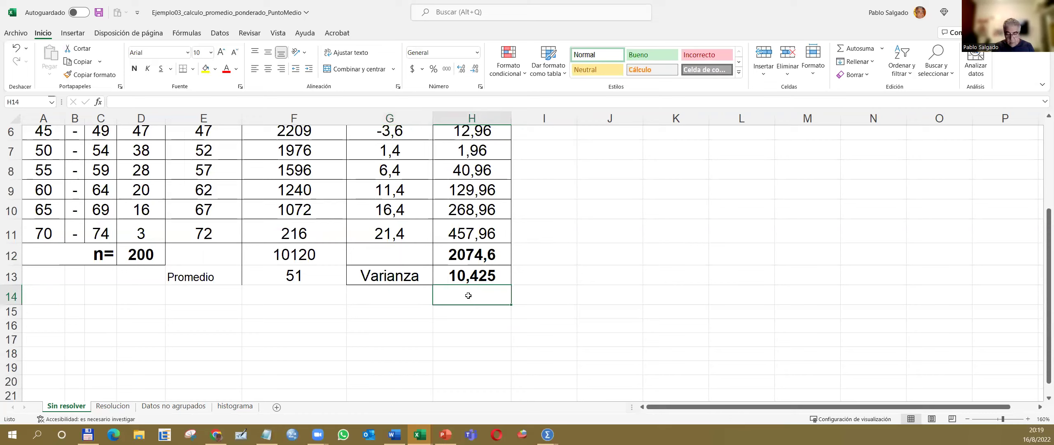
pyautogui.write('=')
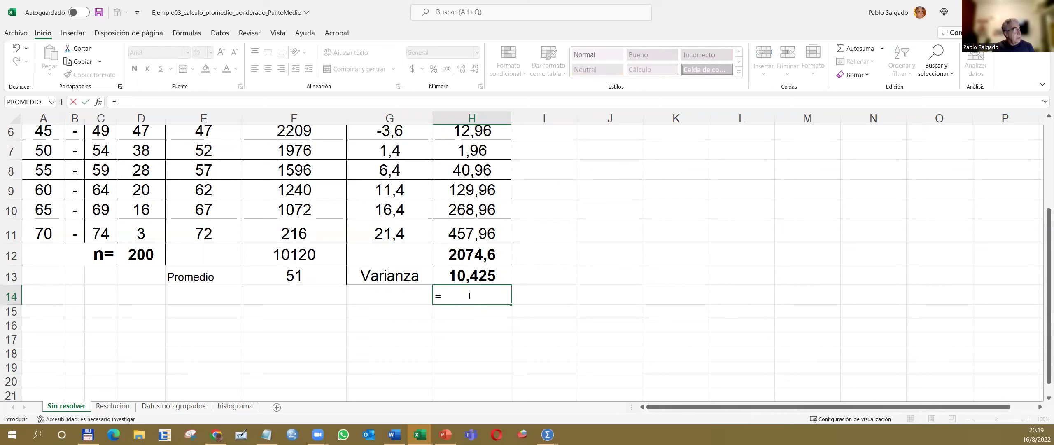
pyautogui.click(98, 102)
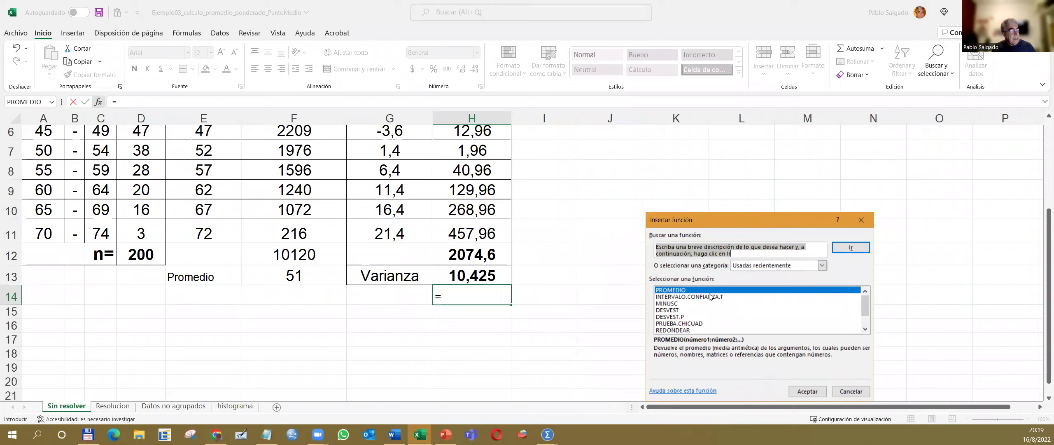
pyautogui.moveTo(737, 251); pyautogui.dragTo(646, 251)
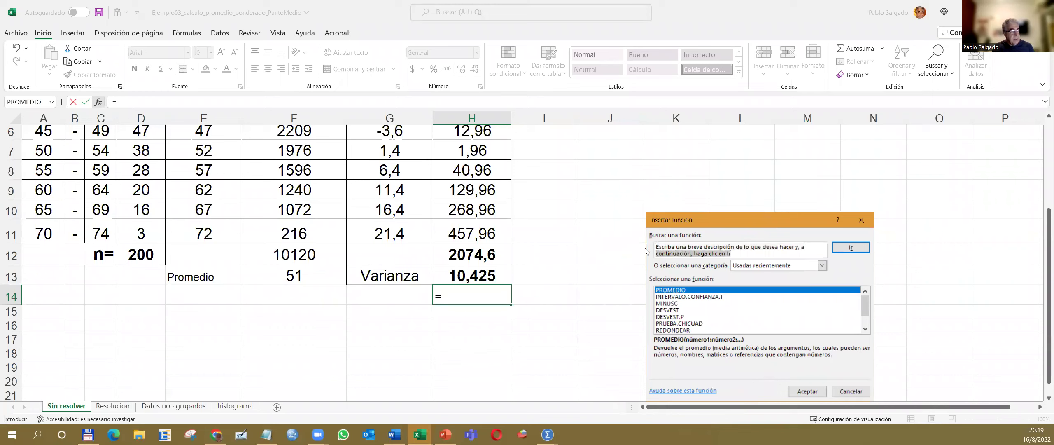
pyautogui.press('BackSpace')
pyautogui.press('BackSpace')
pyautogui.press('BackSpace')
pyautogui.press('BackSpace')
pyautogui.press('BackSpace')
pyautogui.press('BackSpace')
pyautogui.press('BackSpace')
pyautogui.press('BackSpace')
pyautogui.press('BackSpace')
pyautogui.press('BackSpace')
pyautogui.press('BackSpace')
pyautogui.press('BackSpace')
pyautogui.press('BackSpace')
pyautogui.press('BackSpace')
pyautogui.press('BackSpace')
pyautogui.press('BackSpace')
pyautogui.press('BackSpace')
pyautogui.press('BackSpace')
pyautogui.press('BackSpace')
pyautogui.press('BackSpace')
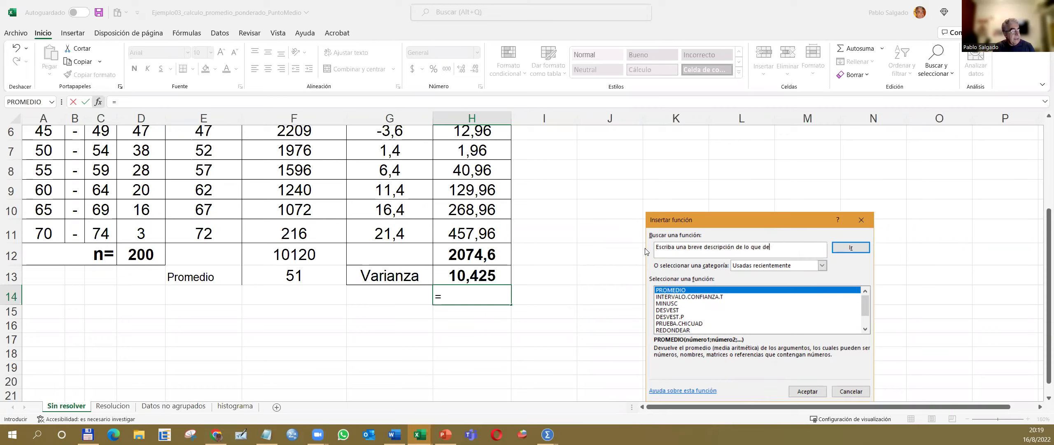
pyautogui.press('BackSpace')
pyautogui.press('BackSpace')
pyautogui.press('BackSpace')
pyautogui.press('BackSpace')
pyautogui.press('BackSpace')
pyautogui.press('BackSpace')
pyautogui.press('BackSpace')
pyautogui.press('BackSpace')
pyautogui.press('BackSpace')
pyautogui.press('BackSpace')
pyautogui.press('BackSpace')
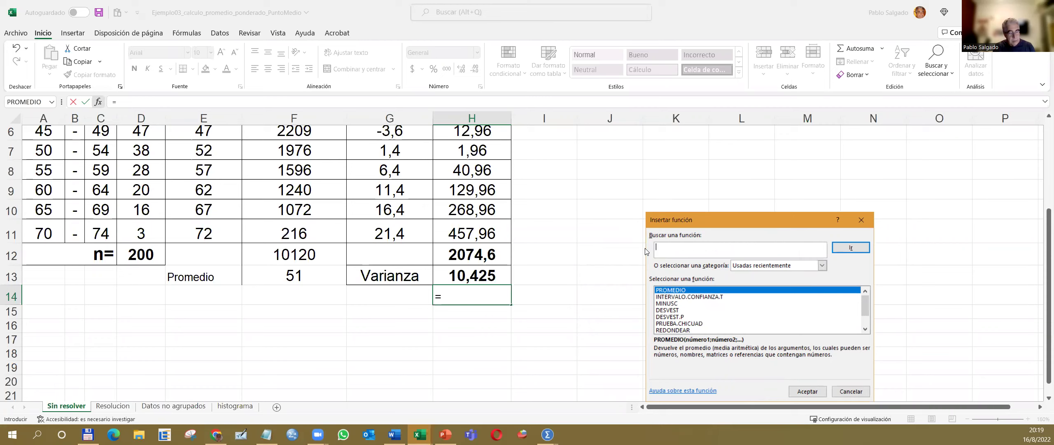
pyautogui.press('Return')
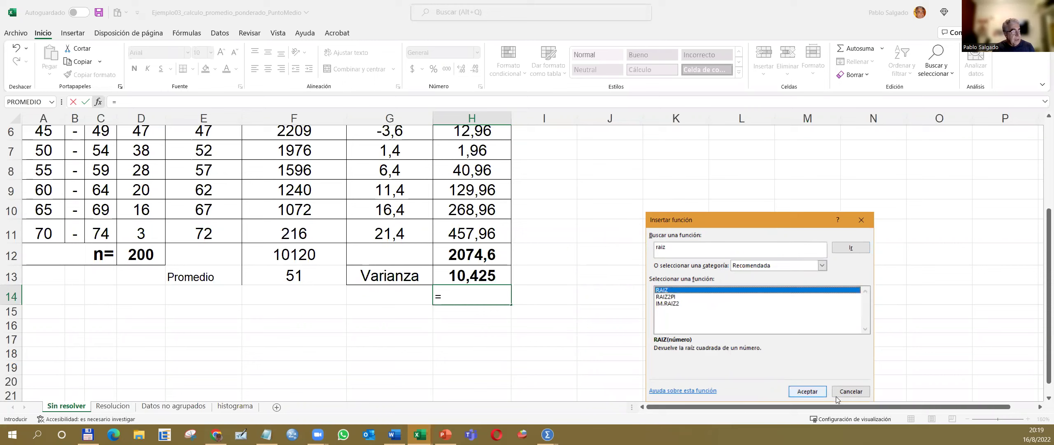
pyautogui.click(807, 391)
pyautogui.click(472, 277)
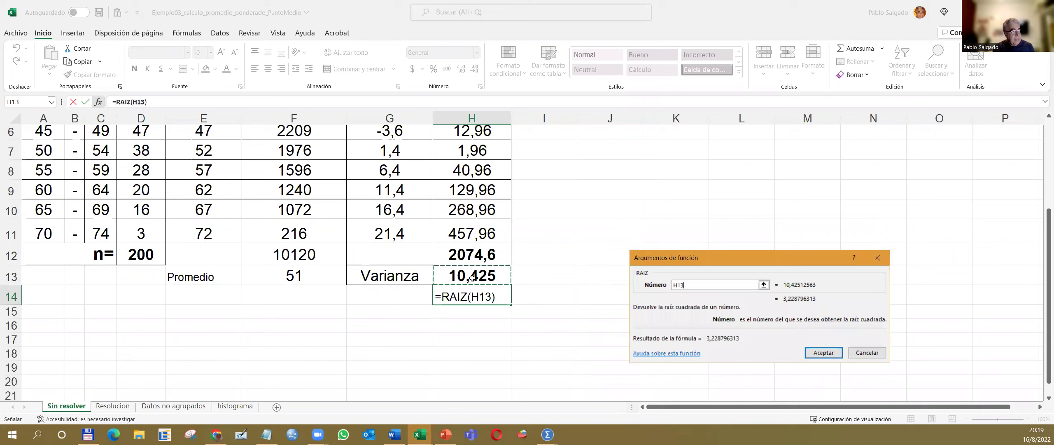
pyautogui.press('Return')
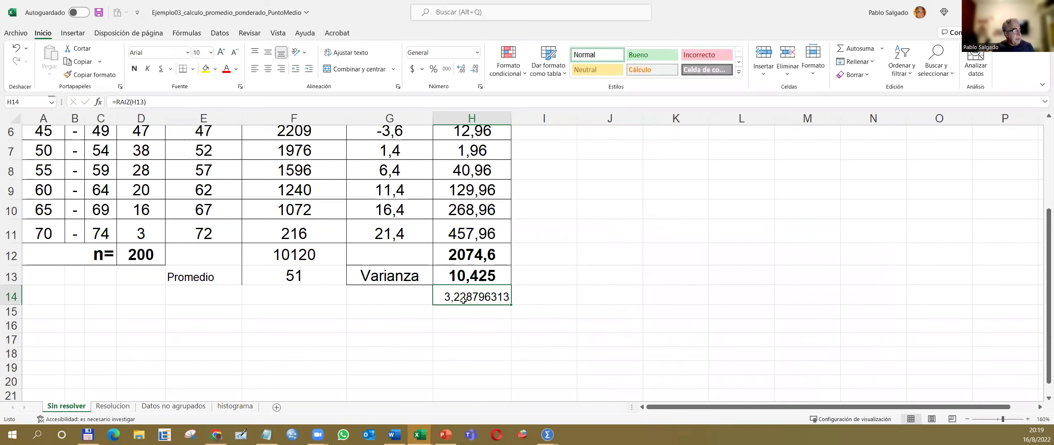
# Trim three decimal places from the standard deviation in H14.
pyautogui.click(474, 69)
pyautogui.click(474, 69)
pyautogui.click(475, 68)
pyautogui.click(474, 69)
pyautogui.click(474, 69)
pyautogui.click(475, 68)
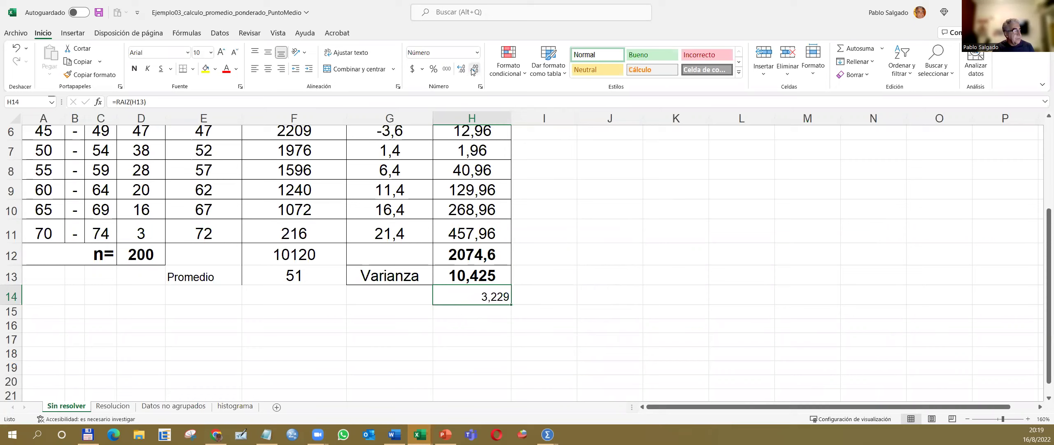
# Label the standard deviation with 'Desvio estandar' in G14.
pyautogui.click(383, 297)
pyautogui.write('Ds')
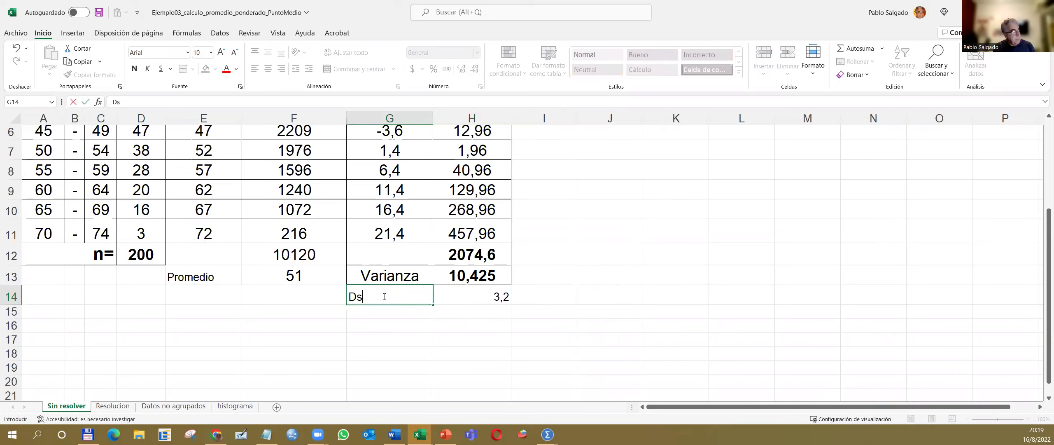
pyautogui.write('svio ti')
pyautogui.press('BackSpace')
pyautogui.press('BackSpace')
pyautogui.press('BackSpace')
pyautogui.press('BackSpace')
pyautogui.write('estandar')
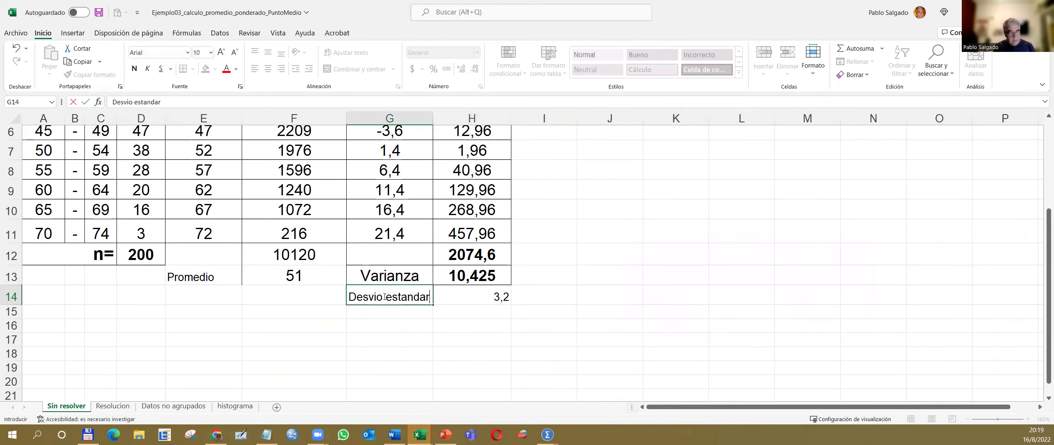
pyautogui.press('Return')
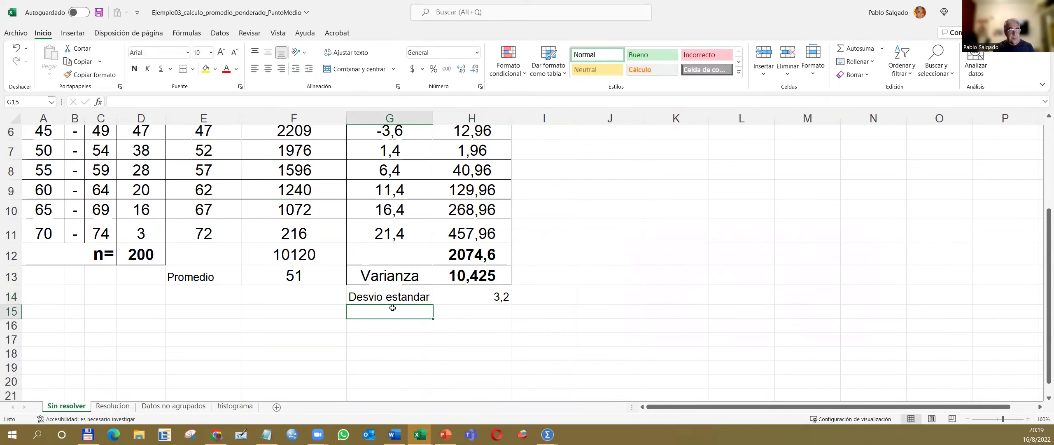
# Copy H13's bold bordered formatting onto the standard deviation in H14.
pyautogui.click(491, 295)
pyautogui.click(423, 295)
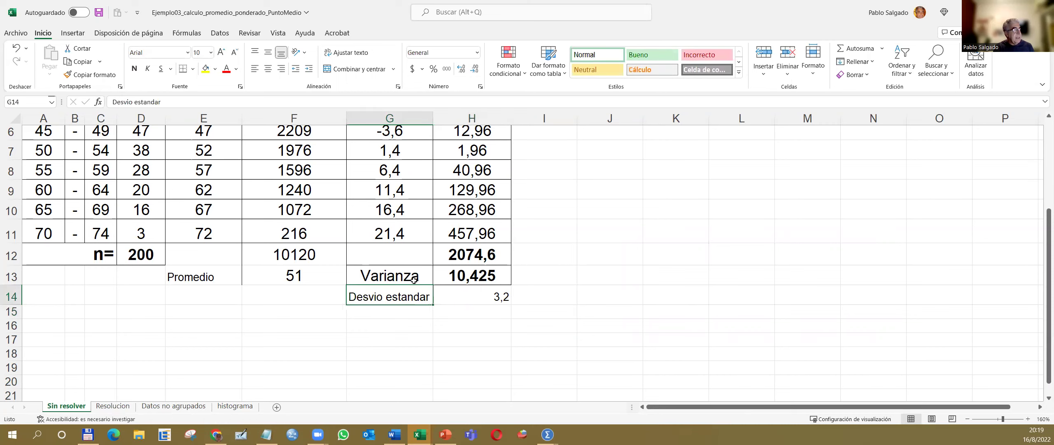
pyautogui.click(477, 295)
pyautogui.click(473, 275)
pyautogui.click(90, 75)
pyautogui.scroll(-1, 429, 284)
pyautogui.click(471, 253)
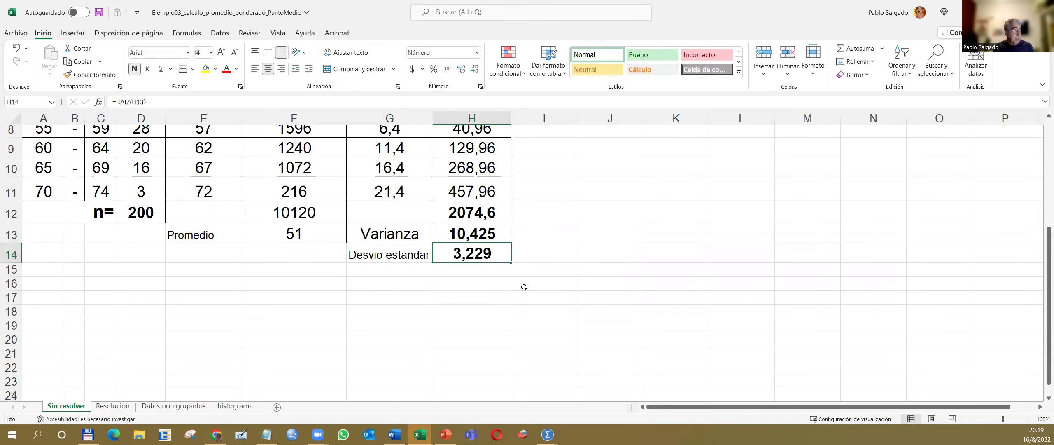
# Round the standard deviation to 3,2 and the variance to 10,4.
pyautogui.click(475, 69)
pyautogui.click(474, 68)
pyautogui.click(481, 229)
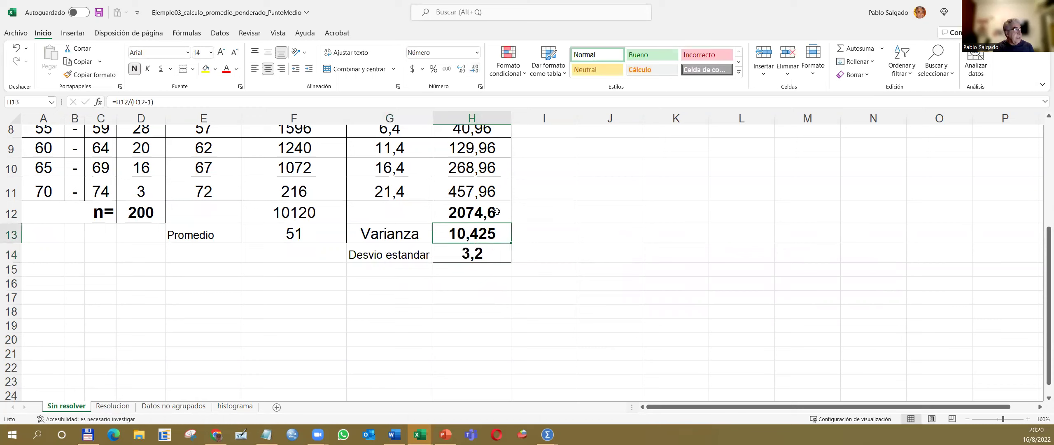
pyautogui.click(474, 69)
pyautogui.click(475, 69)
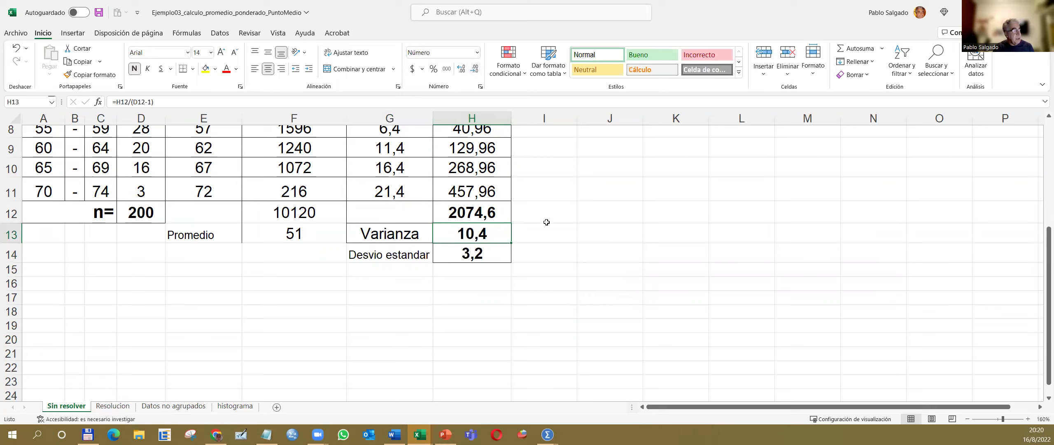
pyautogui.click(484, 258)
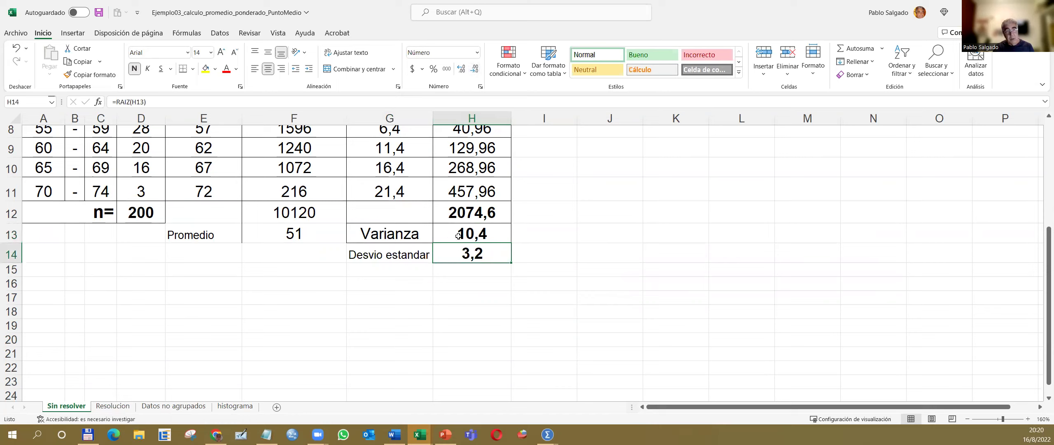
pyautogui.moveTo(430, 255); pyautogui.dragTo(400, 254)
pyautogui.click(482, 258)
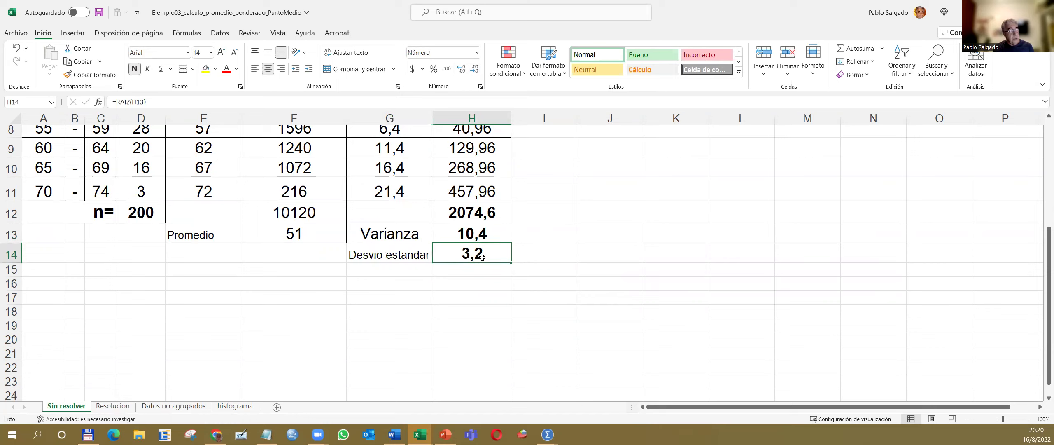
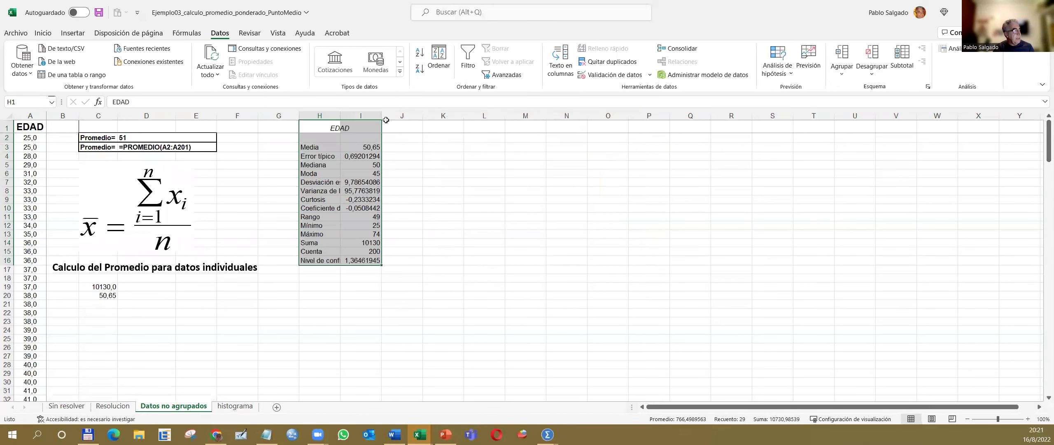
# Widen column I and round the standard error to 0,69 with Disminuir decimales.
pyautogui.moveTo(381, 116); pyautogui.dragTo(429, 116)
pyautogui.click(389, 147)
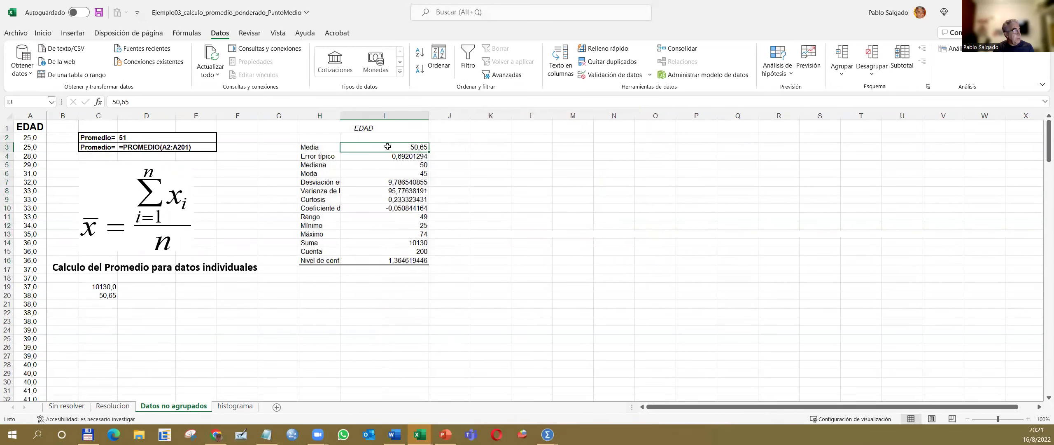
pyautogui.click(391, 155)
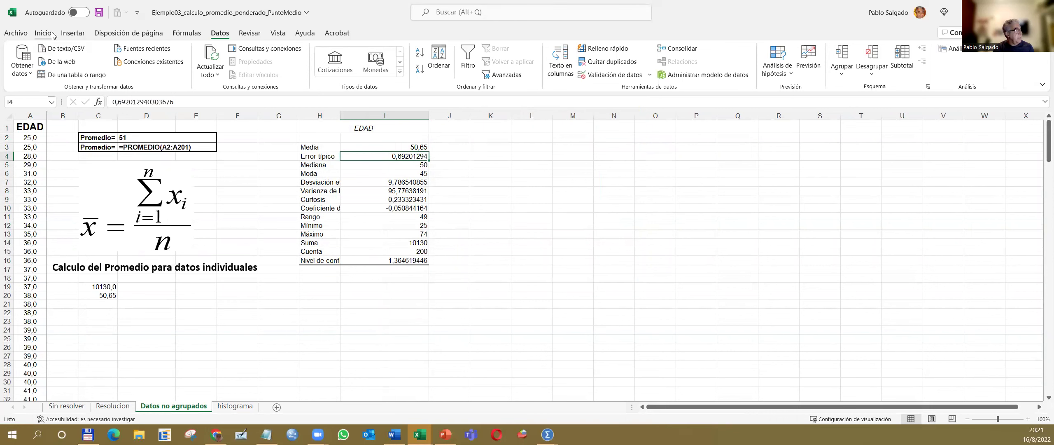
pyautogui.click(43, 32)
pyautogui.click(472, 71)
pyautogui.click(473, 70)
pyautogui.click(472, 71)
pyautogui.click(473, 71)
pyautogui.click(473, 71)
pyautogui.click(473, 71)
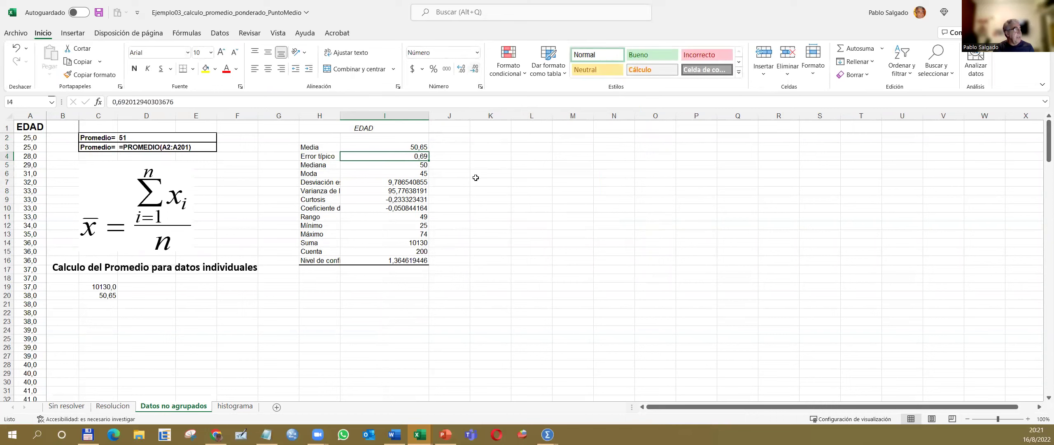
# Round the mean, standard deviation and variance to one decimal.
pyautogui.click(408, 164)
pyautogui.click(418, 144)
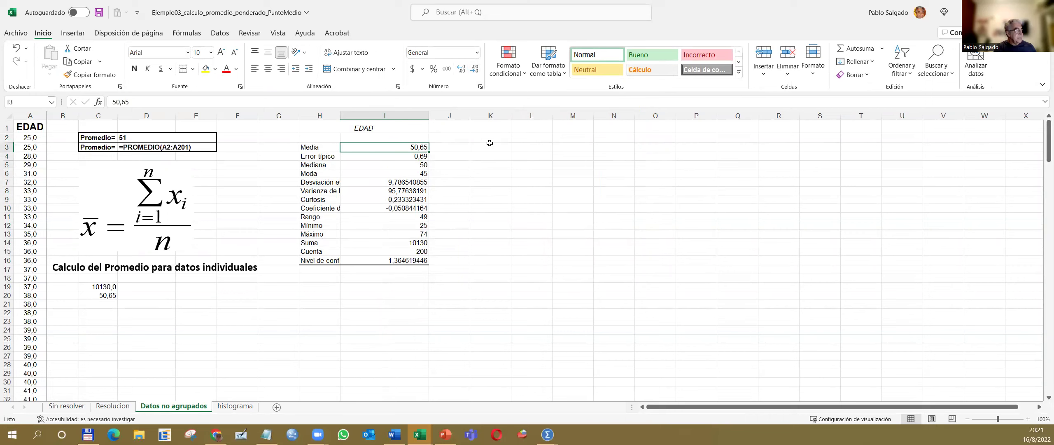
pyautogui.click(475, 70)
pyautogui.click(400, 175)
pyautogui.moveTo(401, 180); pyautogui.dragTo(407, 192)
pyautogui.click(474, 75)
pyautogui.click(475, 74)
pyautogui.click(475, 73)
pyautogui.click(476, 73)
pyautogui.click(476, 74)
pyautogui.click(475, 74)
pyautogui.click(475, 74)
pyautogui.click(476, 73)
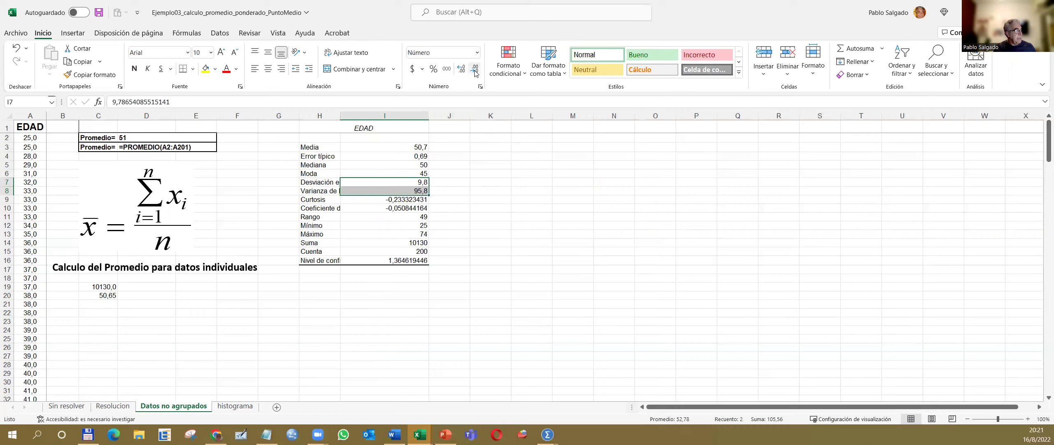
# Widen column H so labels like Varianza de la muestra show fully.
pyautogui.click(413, 181)
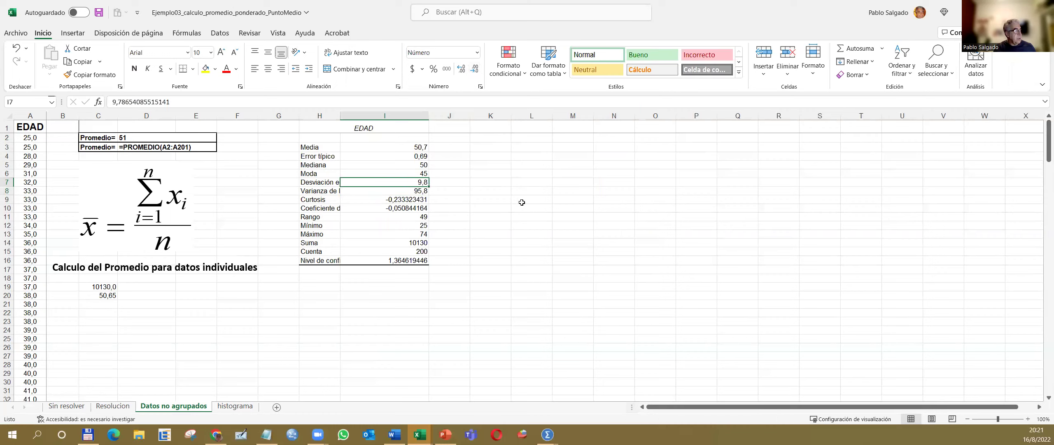
pyautogui.moveTo(340, 118); pyautogui.dragTo(358, 118)
pyautogui.click(439, 190)
pyautogui.click(348, 191)
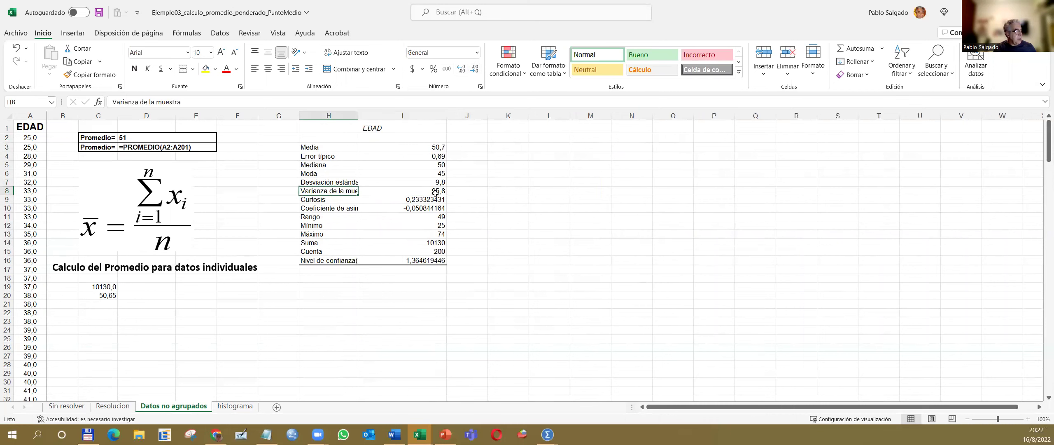
# Move from the Resolucion sheet to Sin resolver and check the xi- promedio formula in G2.
pyautogui.click(97, 407)
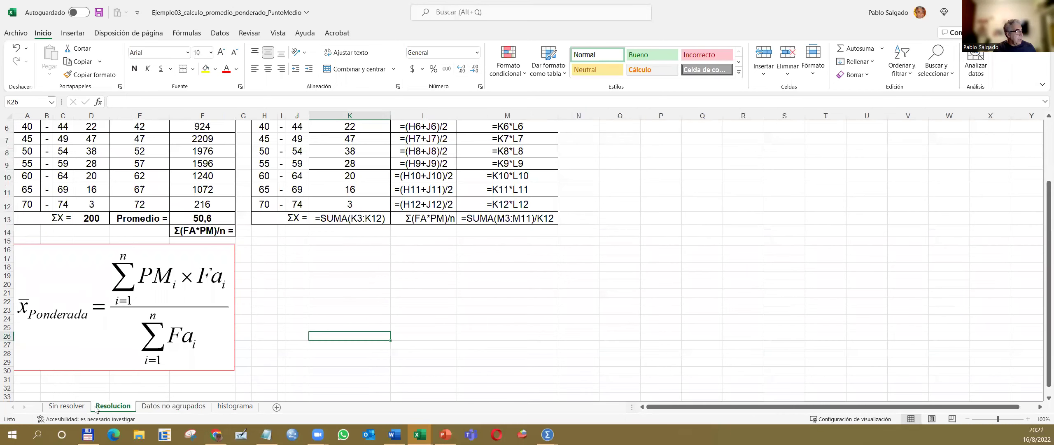
pyautogui.scroll(2, 519, 288)
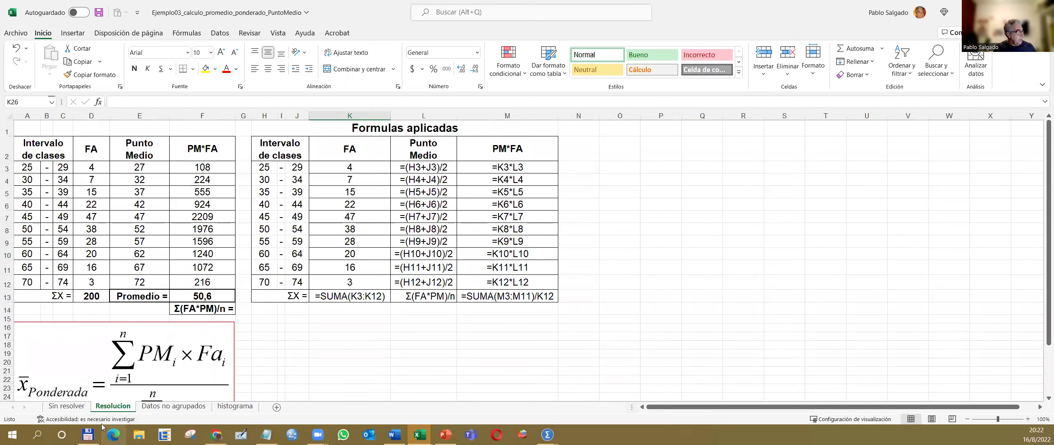
pyautogui.click(66, 406)
pyautogui.scroll(3, 428, 273)
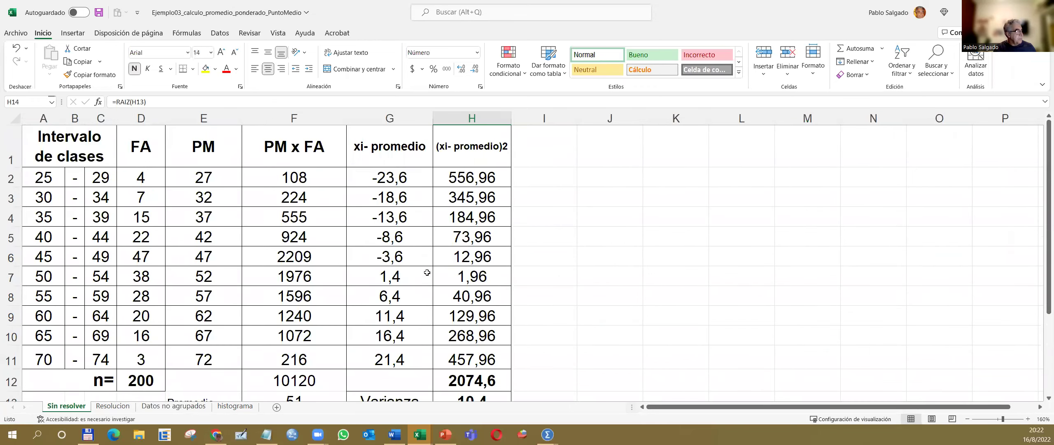
pyautogui.click(390, 177)
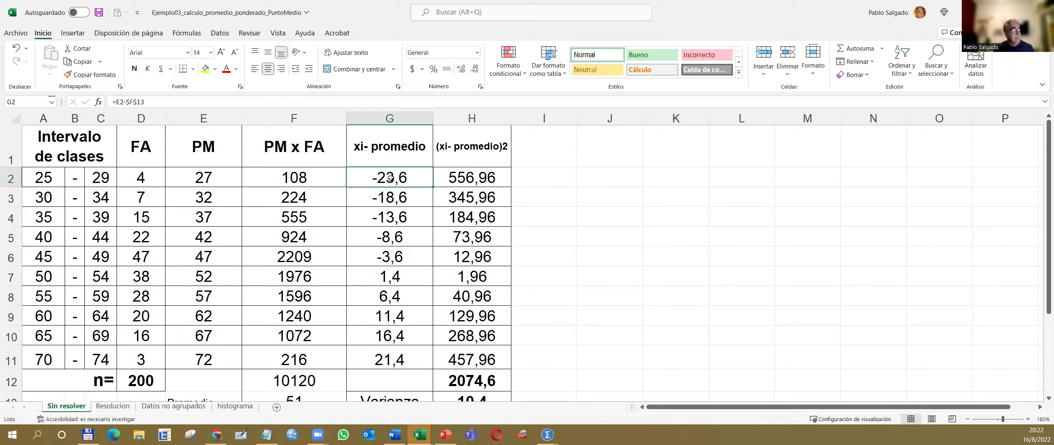
# Inspect column H and select its (xi- promedio)2 header in H1.
pyautogui.click(477, 124)
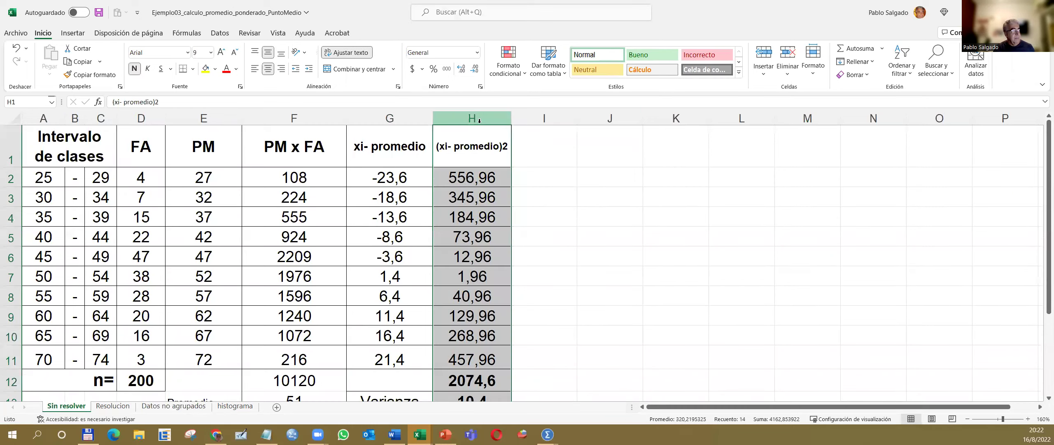
pyautogui.rightClick(480, 123)
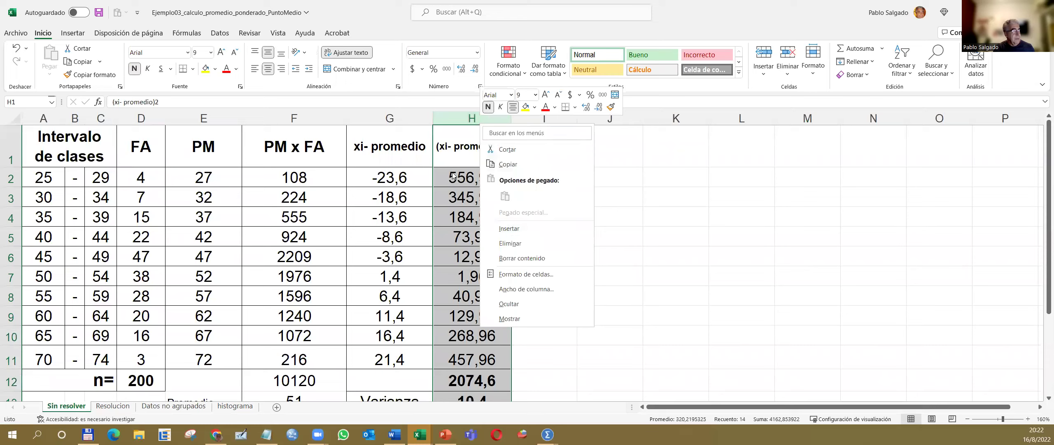
pyautogui.press('Escape')
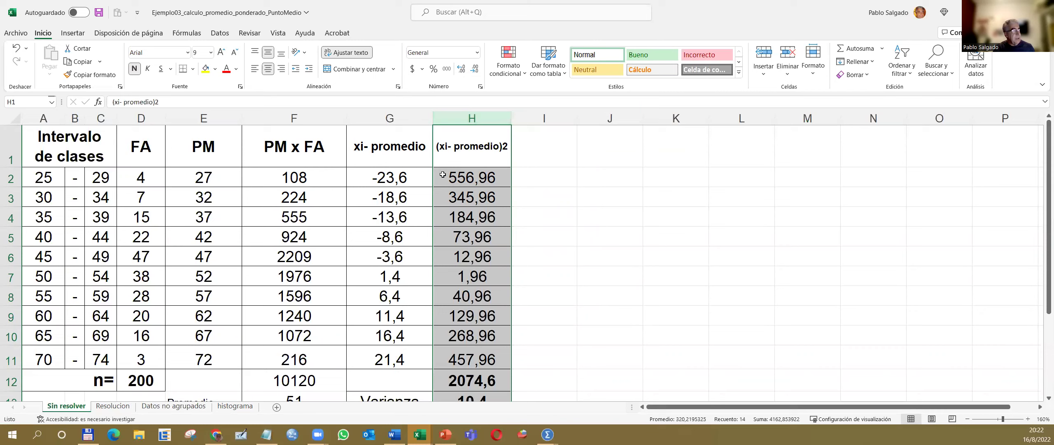
pyautogui.click(558, 158)
pyautogui.click(479, 154)
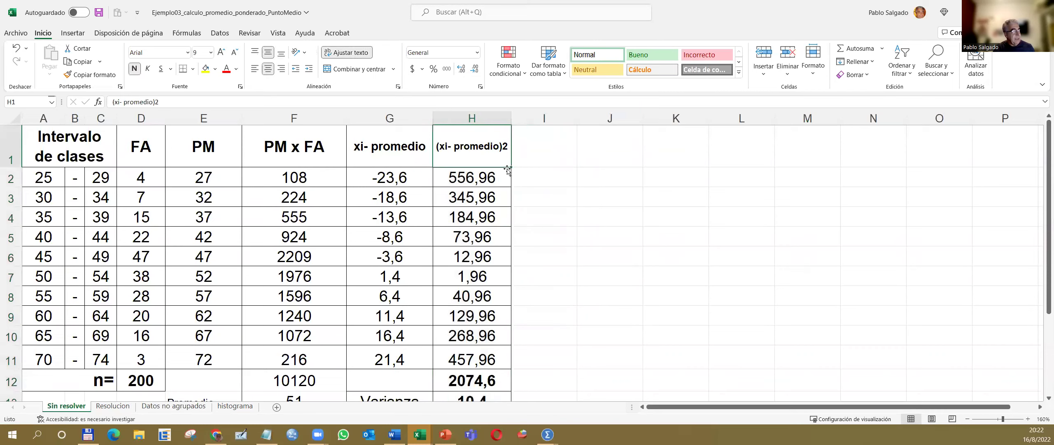
# Add the header '(xi- promedio)2xFA' in I1 and widen column I to fit.
pyautogui.moveTo(512, 167); pyautogui.dragTo(570, 160)
pyautogui.doubleClick(572, 154)
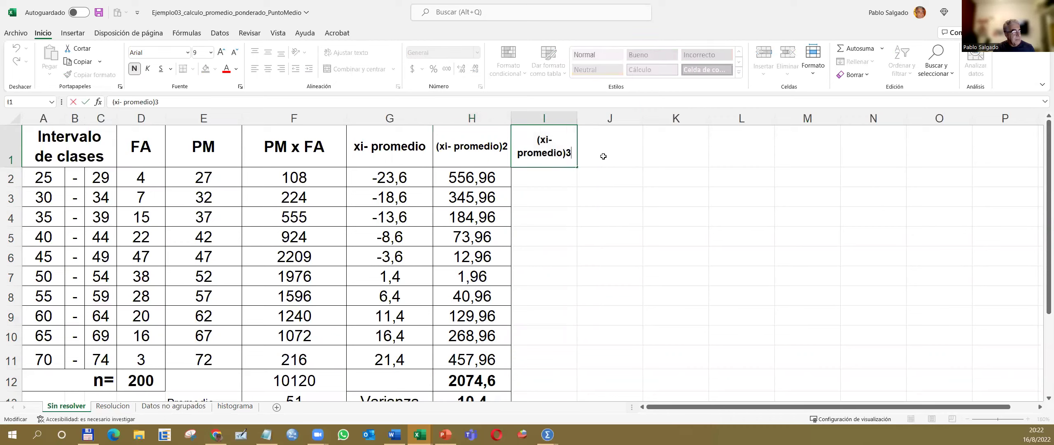
pyautogui.press('BackSpace')
pyautogui.write('2*')
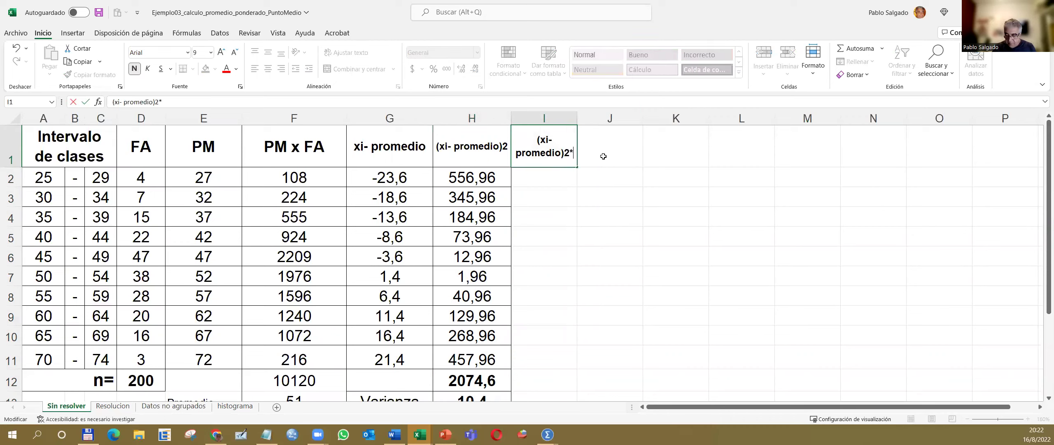
pyautogui.press('BackSpace')
pyautogui.write('x')
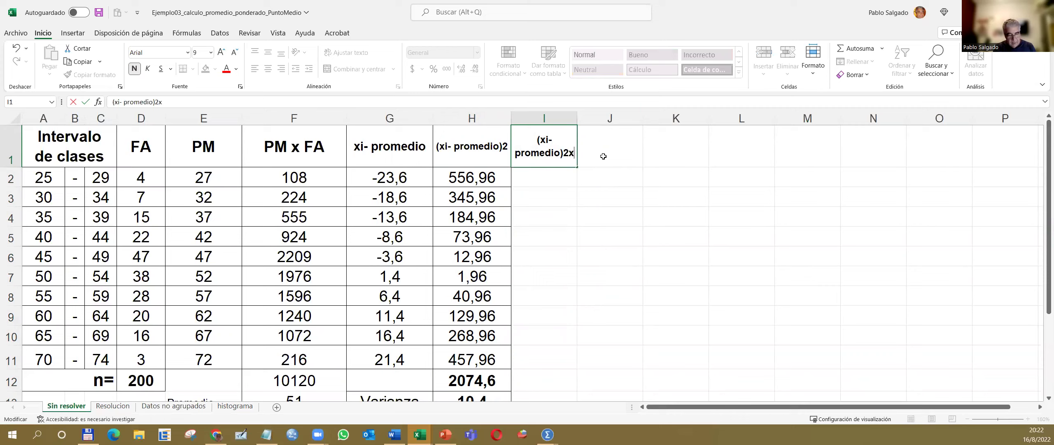
pyautogui.write('FA')
pyautogui.press('Return')
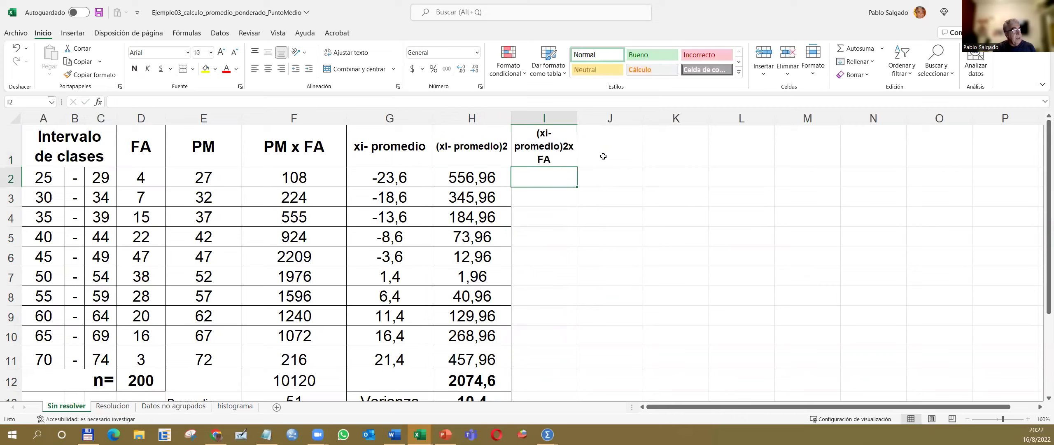
pyautogui.moveTo(576, 118); pyautogui.dragTo(602, 118)
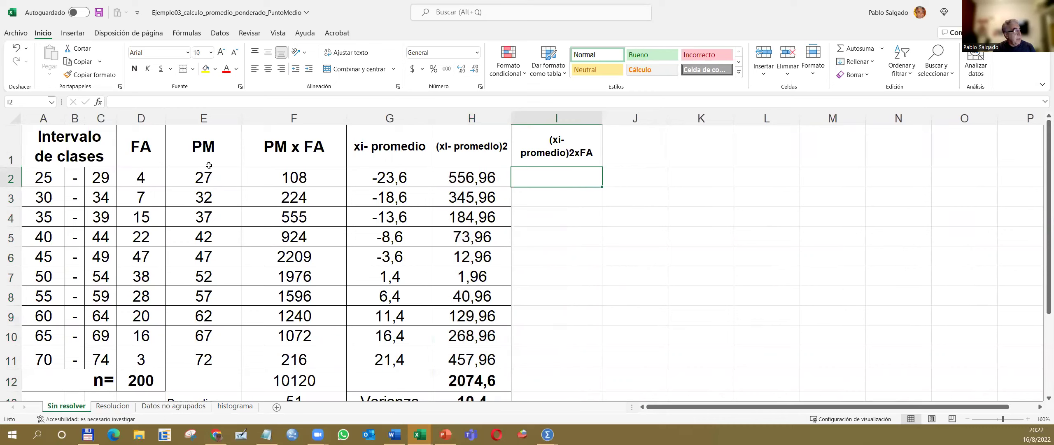
# Enter =H2*D2 in I2 and fill it down through I11.
pyautogui.moveTo(146, 152); pyautogui.dragTo(141, 364)
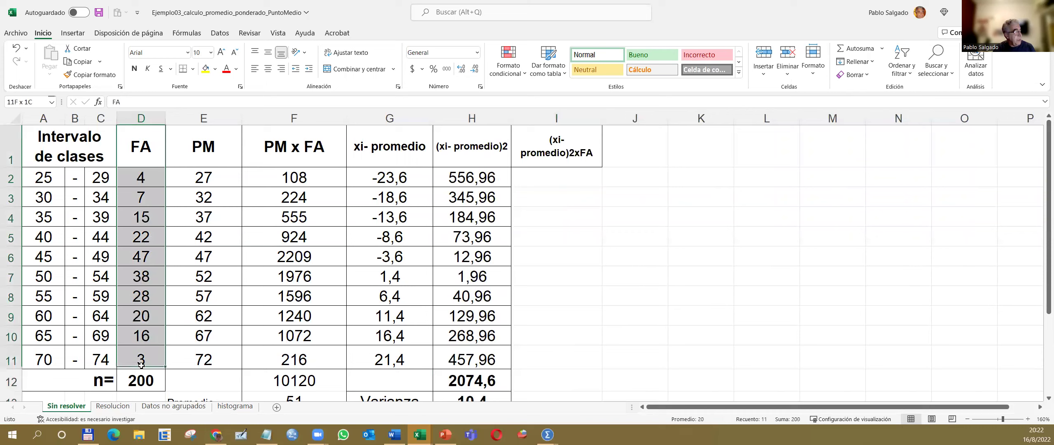
pyautogui.click(543, 182)
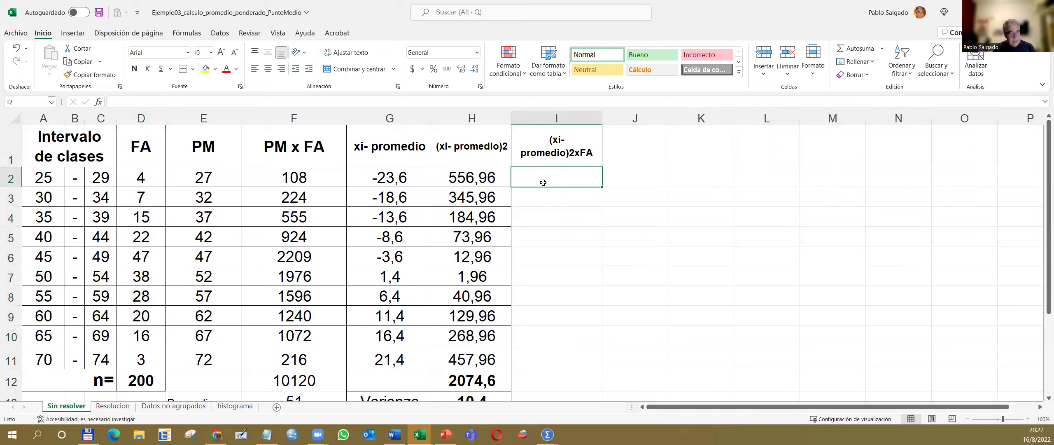
pyautogui.write('=')
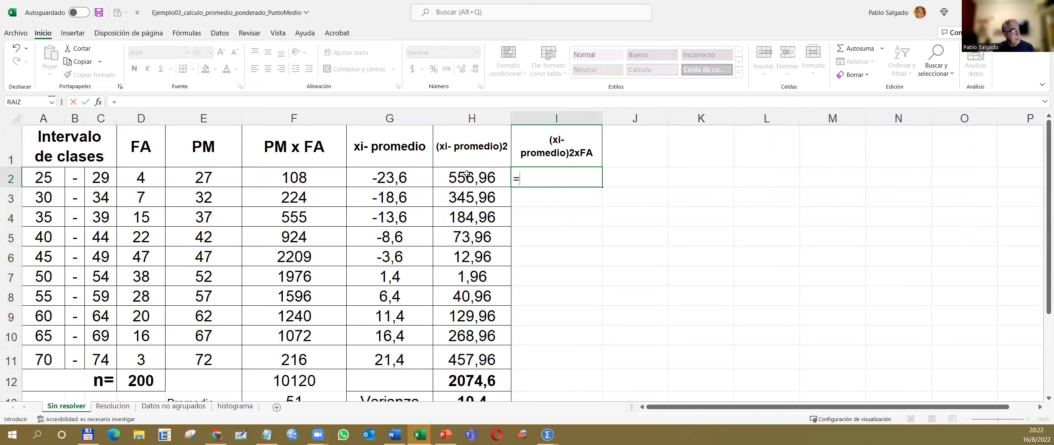
pyautogui.click(467, 174)
pyautogui.write('*')
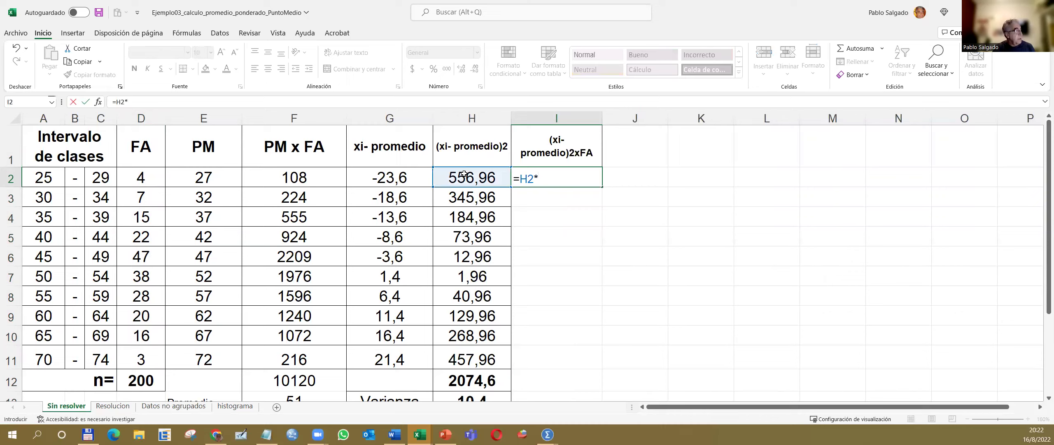
pyautogui.click(150, 177)
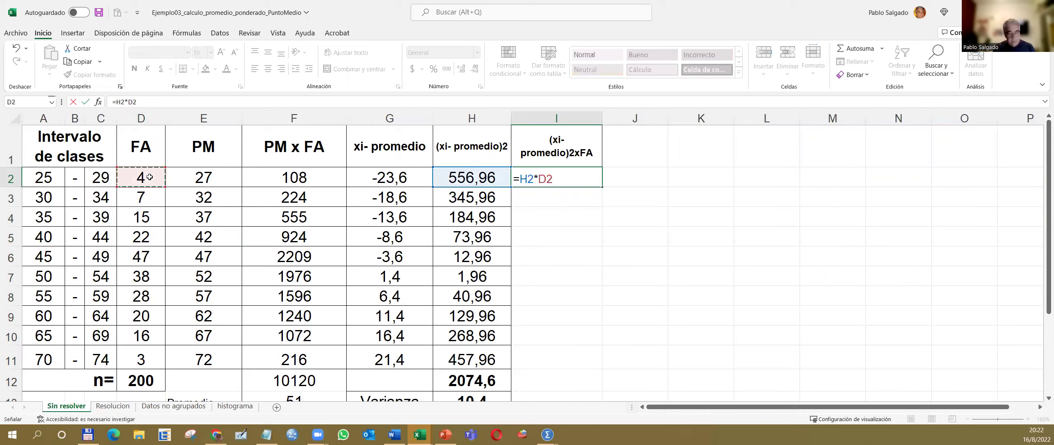
pyautogui.press('Return')
pyautogui.click(547, 175)
pyautogui.moveTo(603, 188); pyautogui.dragTo(602, 366)
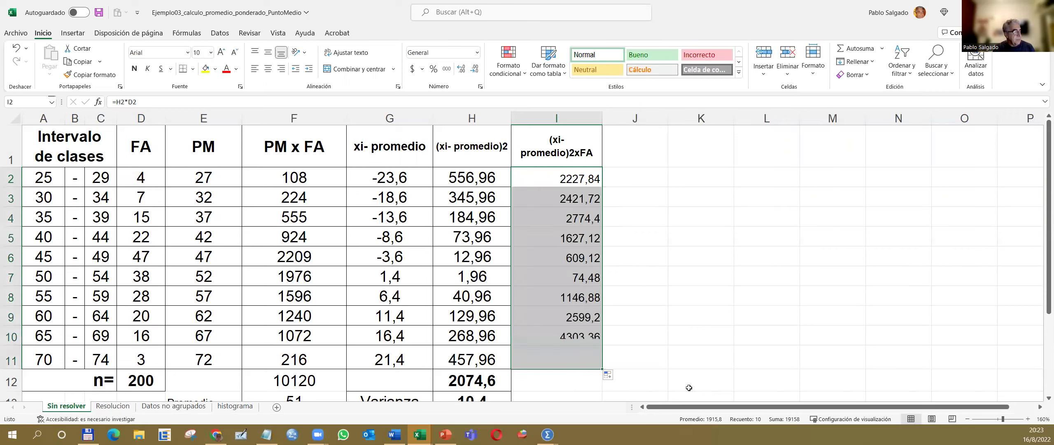
pyautogui.click(460, 385)
# Move the SUMA formula to I12 so it totals I2:I11 to 19158.
pyautogui.moveTo(501, 392); pyautogui.dragTo(560, 391)
pyautogui.doubleClick(560, 385)
pyautogui.moveTo(514, 337); pyautogui.dragTo(562, 334)
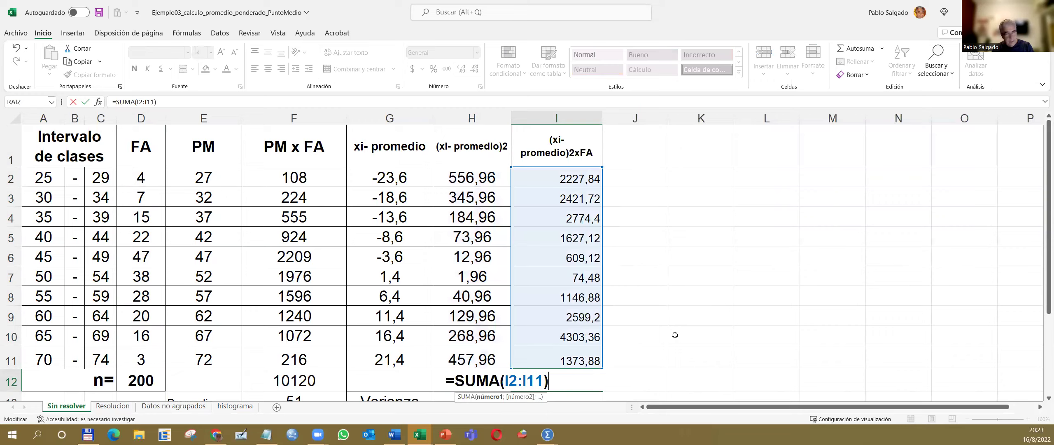
pyautogui.hotkey('ctrl', 'Return')
pyautogui.scroll(-3, 634, 228)
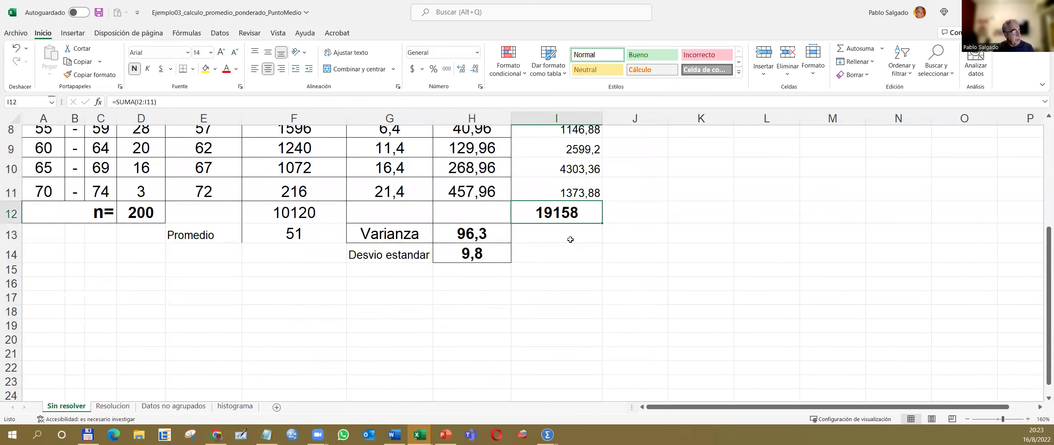
# Copy the variance formula to I13 as =I12/(D12-1), giving 96,3.
pyautogui.click(470, 229)
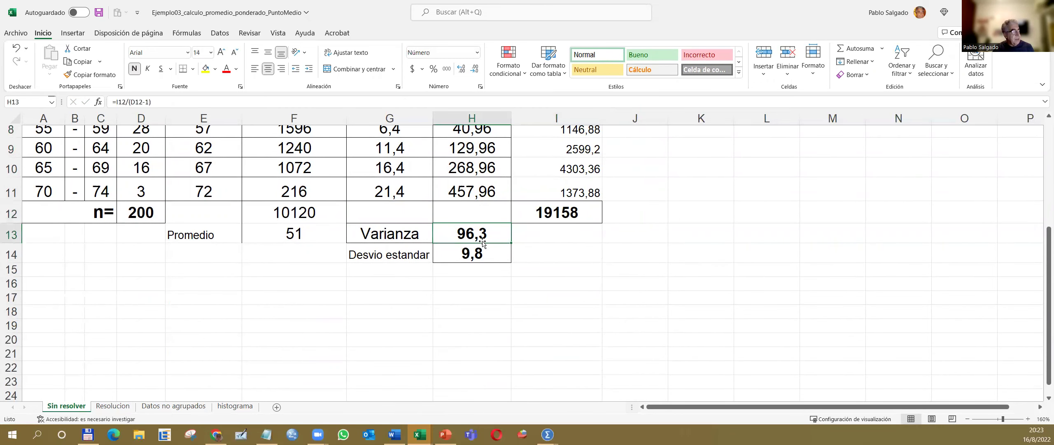
pyautogui.moveTo(513, 244); pyautogui.dragTo(562, 244)
pyautogui.doubleClick(554, 237)
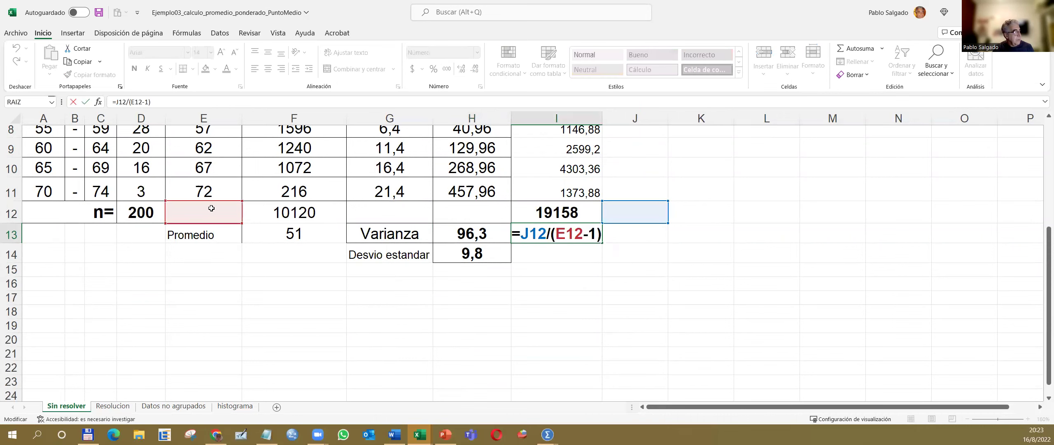
pyautogui.moveTo(181, 223); pyautogui.dragTo(165, 222)
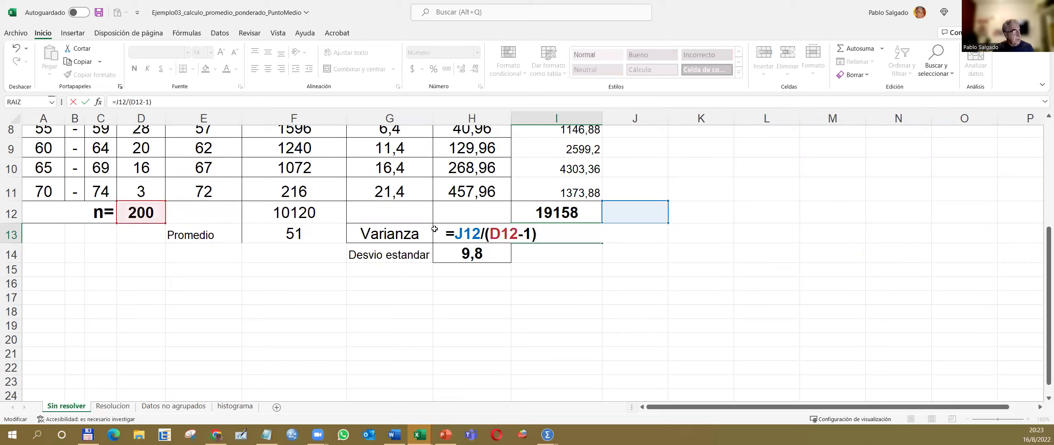
pyautogui.moveTo(612, 204); pyautogui.dragTo(571, 212)
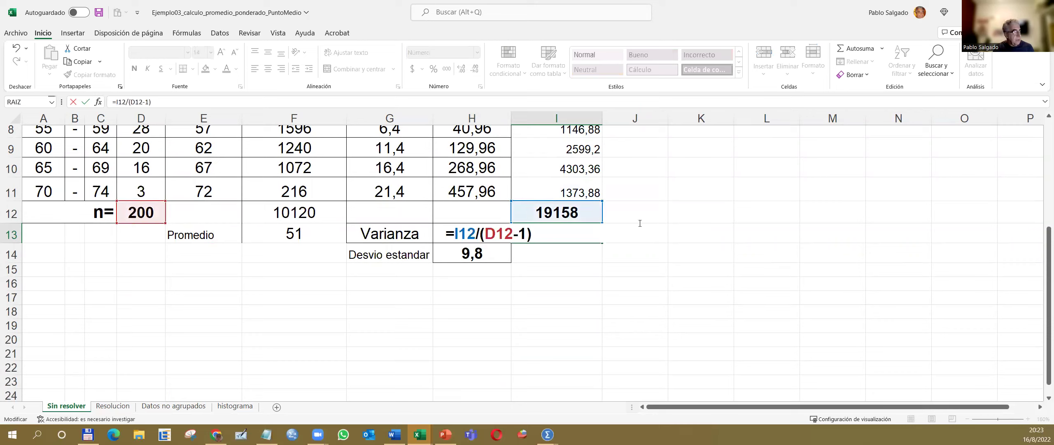
pyautogui.press('Return')
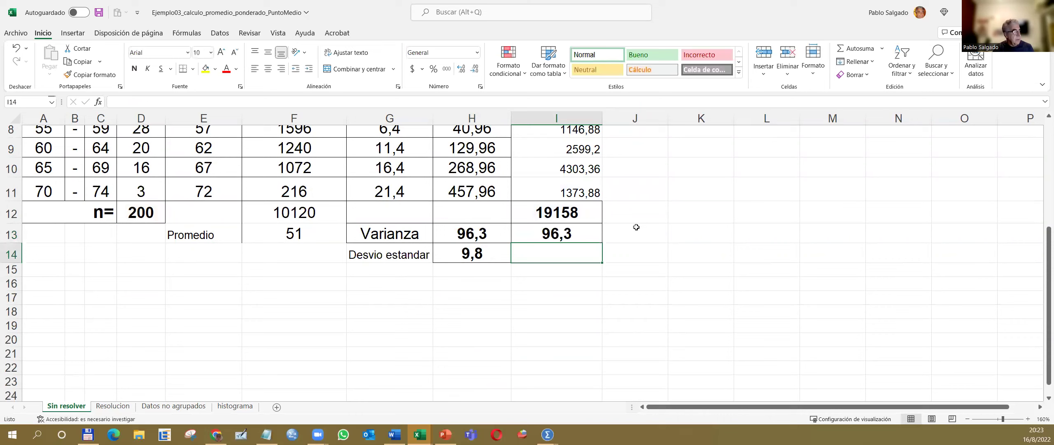
pyautogui.doubleClick(550, 221)
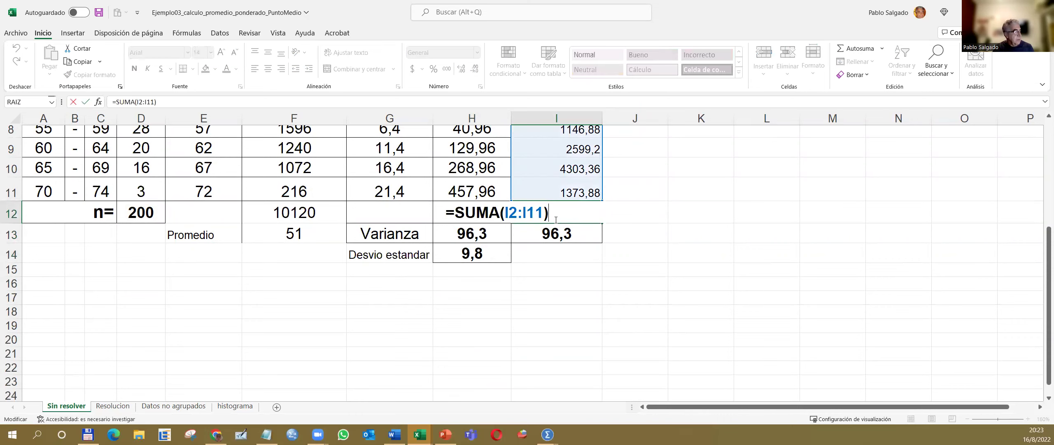
pyautogui.click(566, 235)
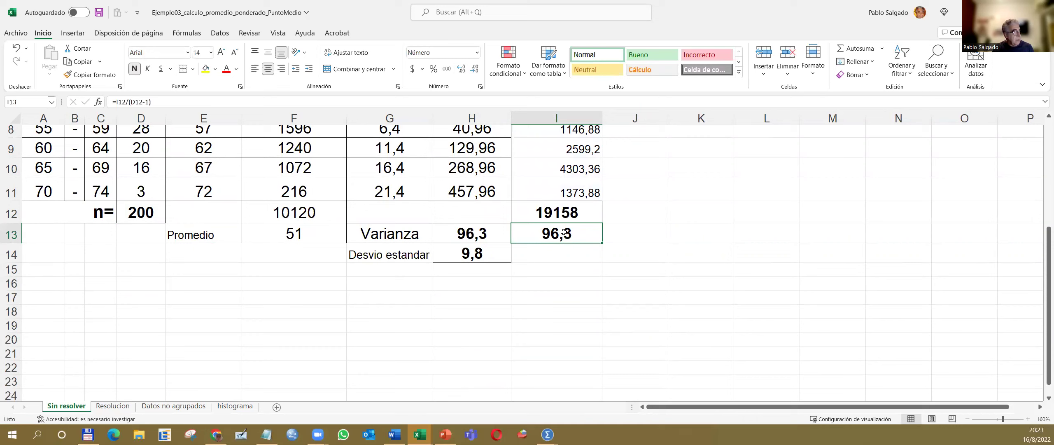
pyautogui.doubleClick(565, 233)
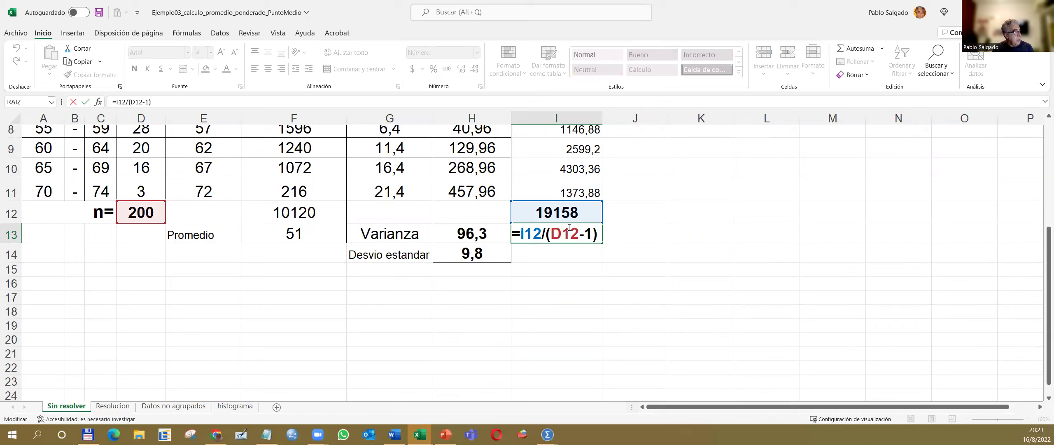
pyautogui.press('Return')
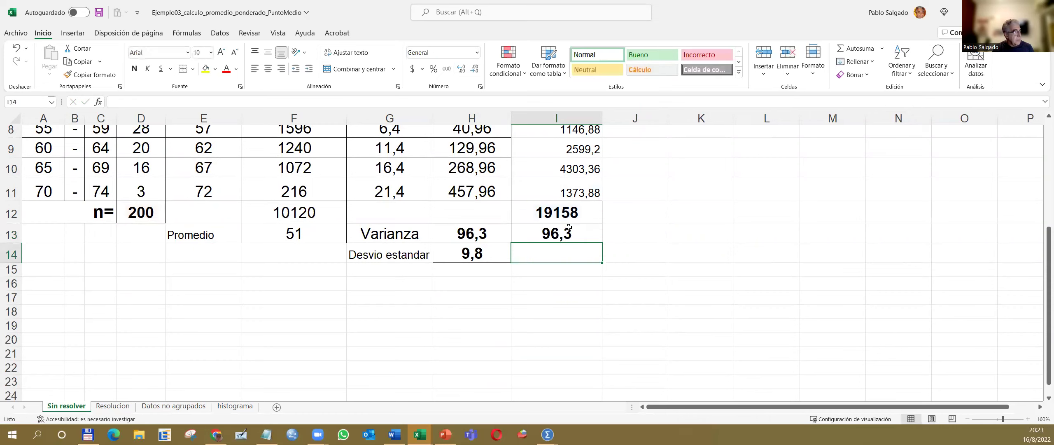
# Move the standard deviation to I14 as =RAIZ(I13), giving 9,8, and clear H13.
pyautogui.click(470, 237)
pyautogui.click(488, 253)
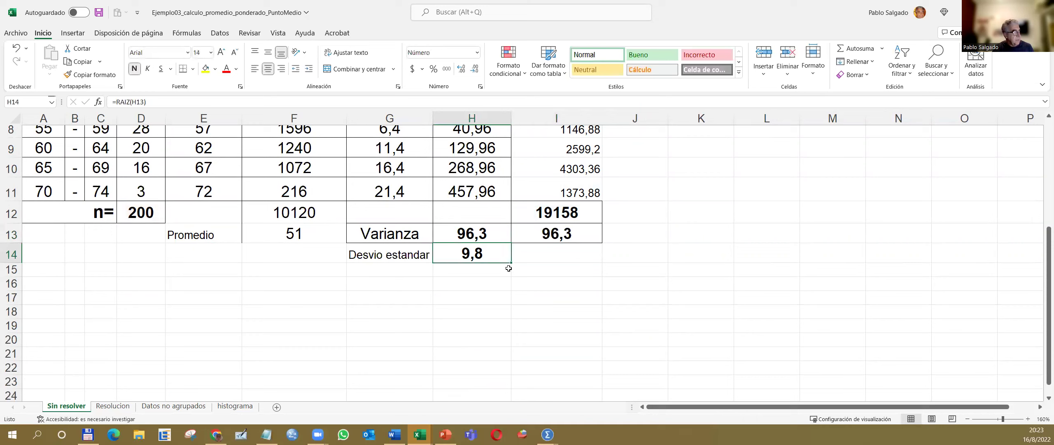
pyautogui.moveTo(501, 264); pyautogui.dragTo(593, 269)
pyautogui.click(471, 237)
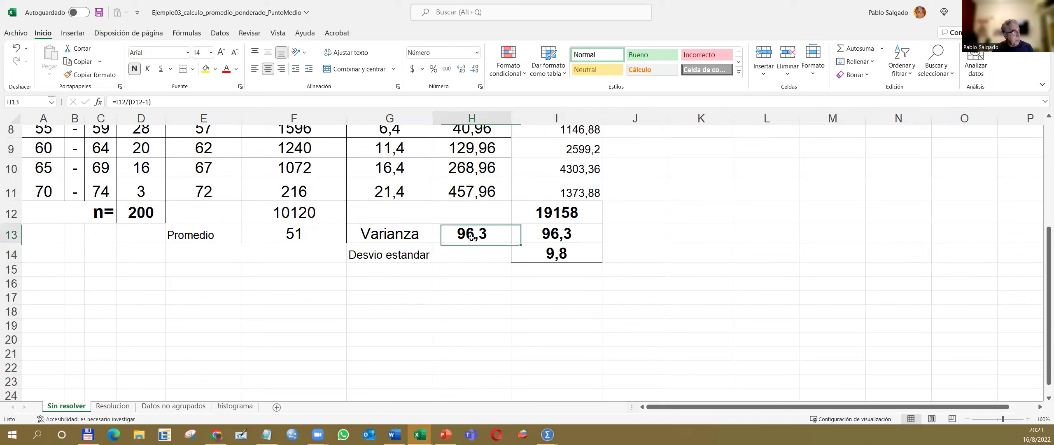
pyautogui.press('Delete')
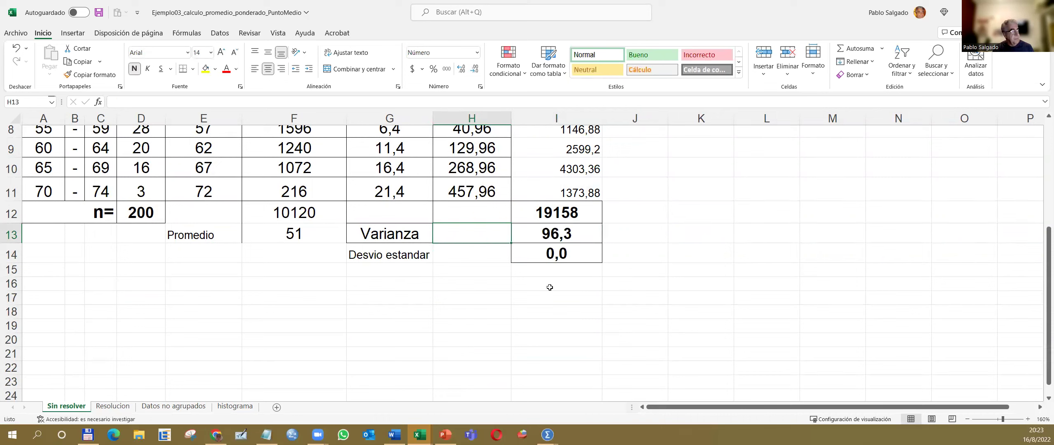
pyautogui.doubleClick(555, 257)
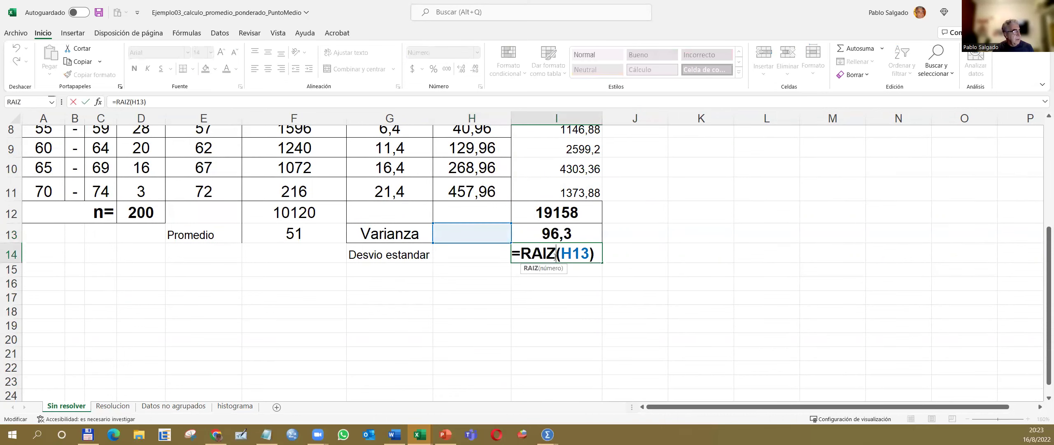
pyautogui.moveTo(498, 244); pyautogui.dragTo(589, 244)
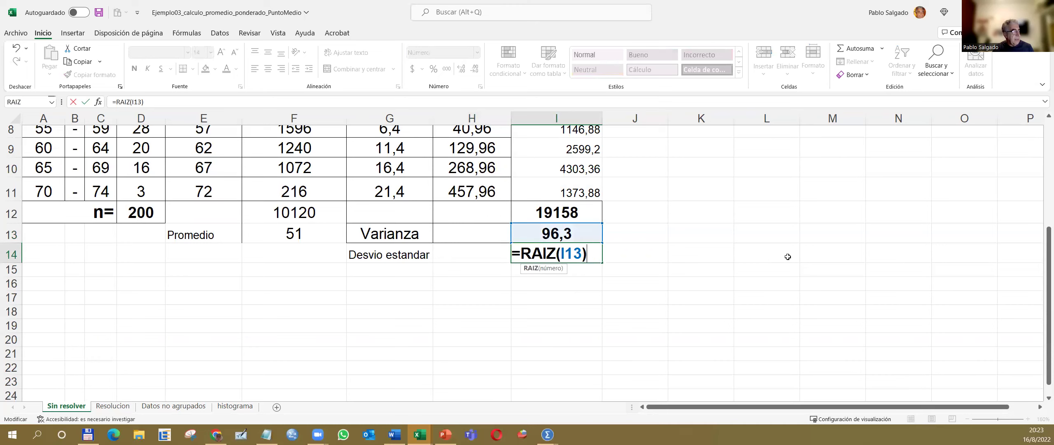
pyautogui.press('Return')
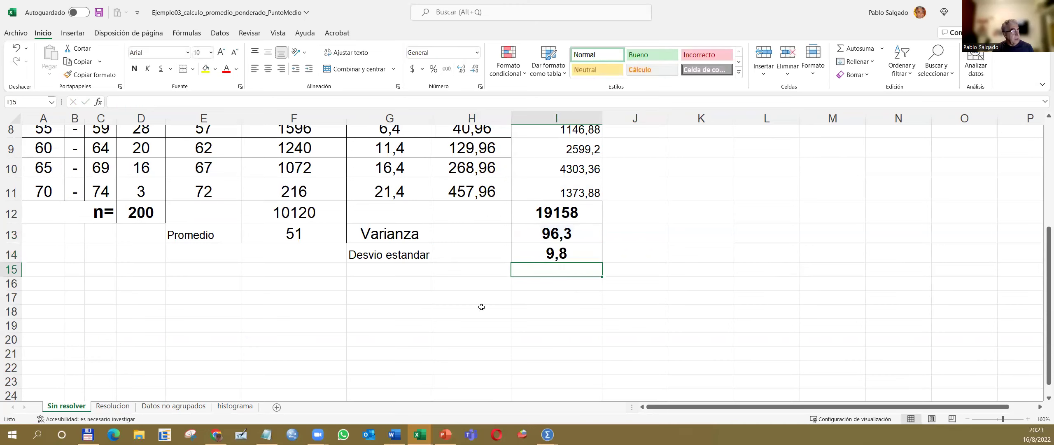
# Go to the Datos no agrupados sheet and select its standard deviation 9,8 in I7.
pyautogui.click(177, 406)
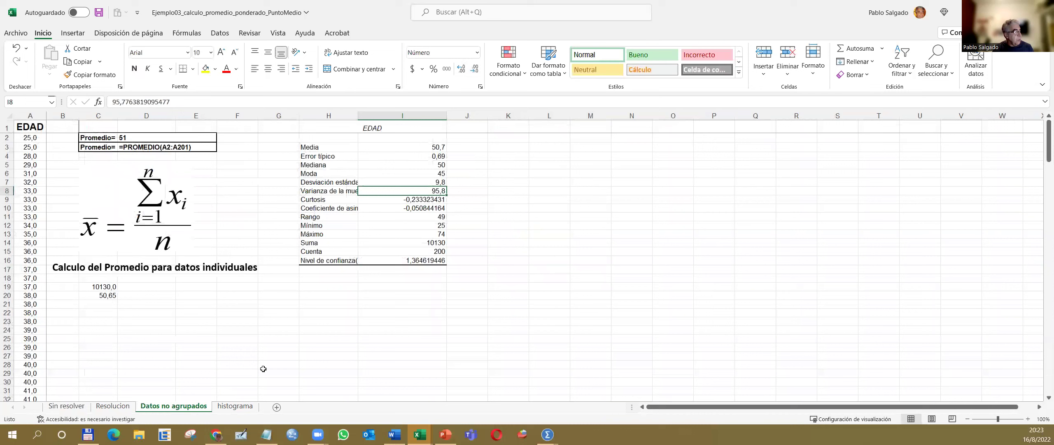
pyautogui.click(439, 182)
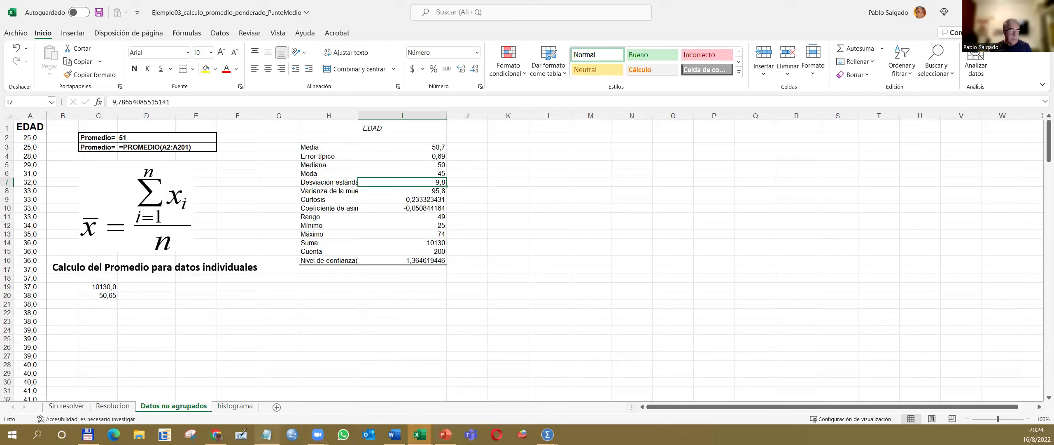
# In the Notepad agenda, select item 4 on statistics with grouped, weighted data.
pyautogui.click(267, 434)
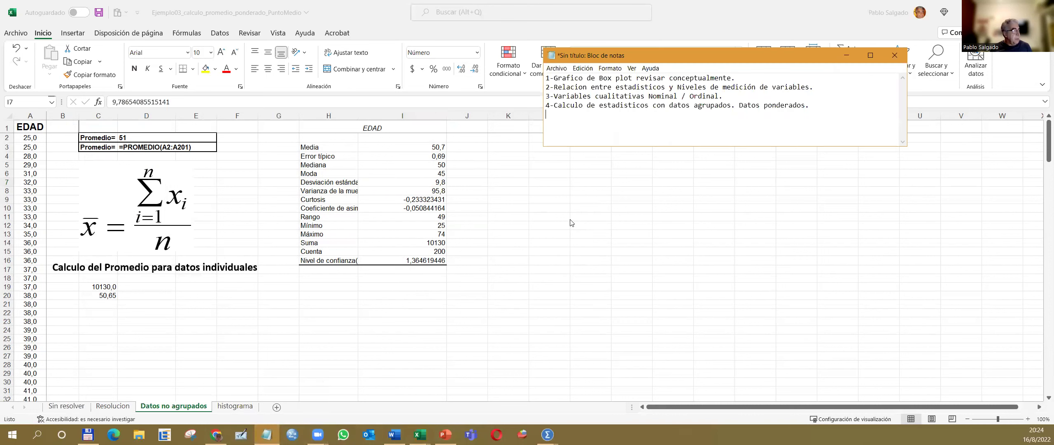
pyautogui.moveTo(813, 107); pyautogui.dragTo(551, 108)
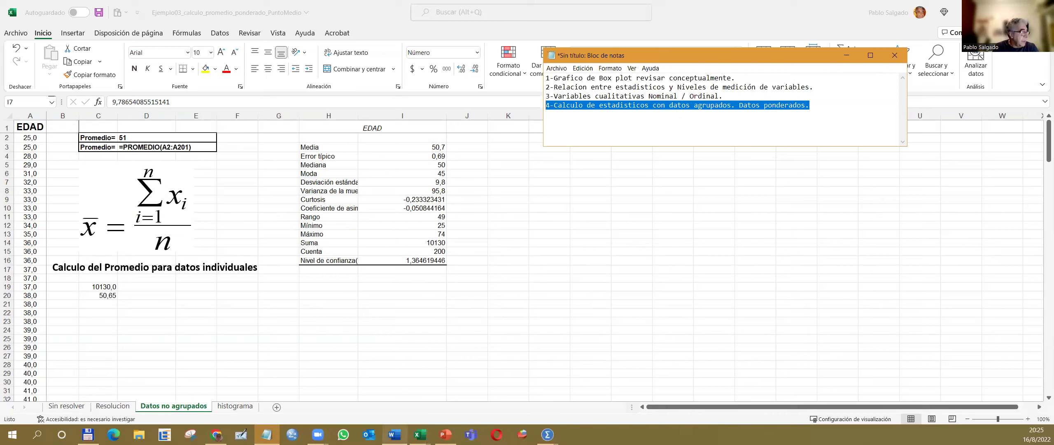
pyautogui.click(394, 434)
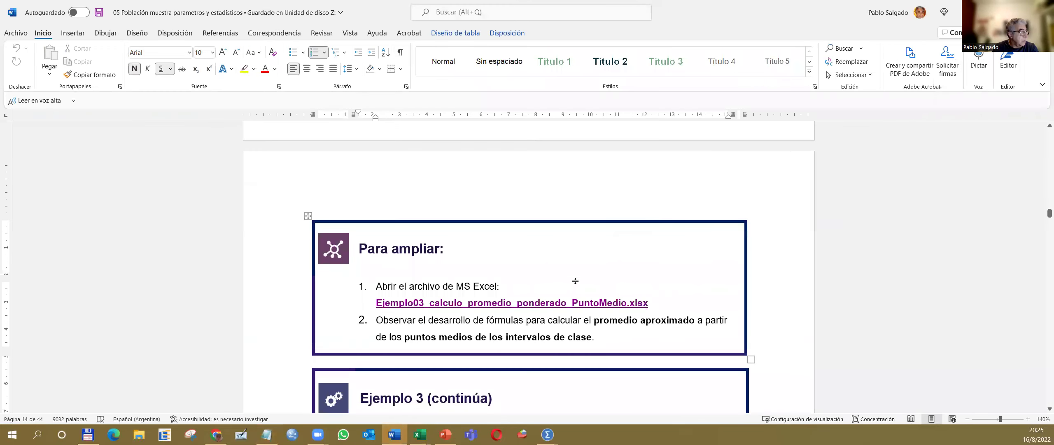
# Scroll to the Para ampliar box and open the Ejemplo15_calculo_estadísticos_continuosydiscretos.xlsx link.
pyautogui.scroll(-5, 574, 278)
pyautogui.scroll(-20, 579, 279)
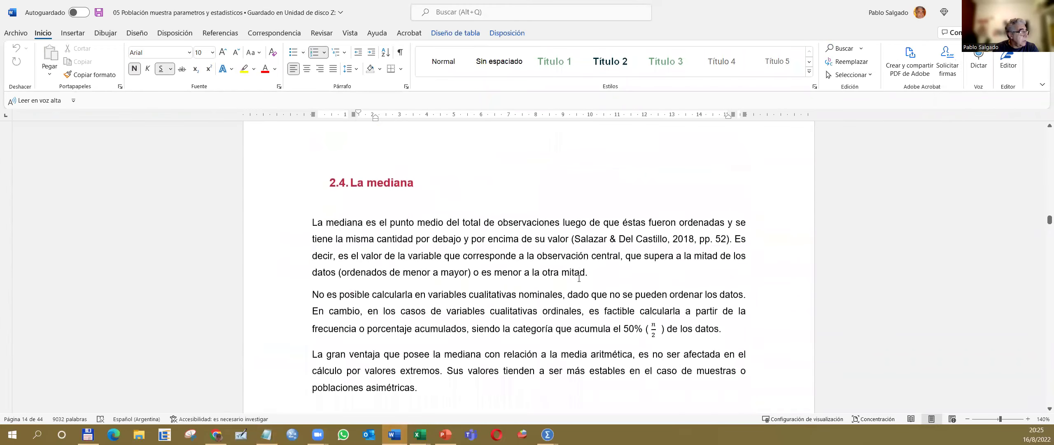
pyautogui.scroll(-20, 575, 273)
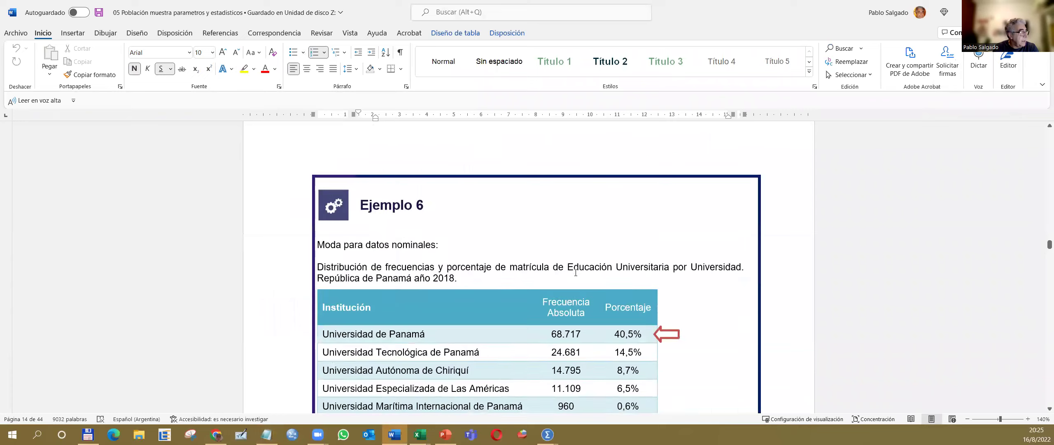
pyautogui.scroll(-20, 575, 271)
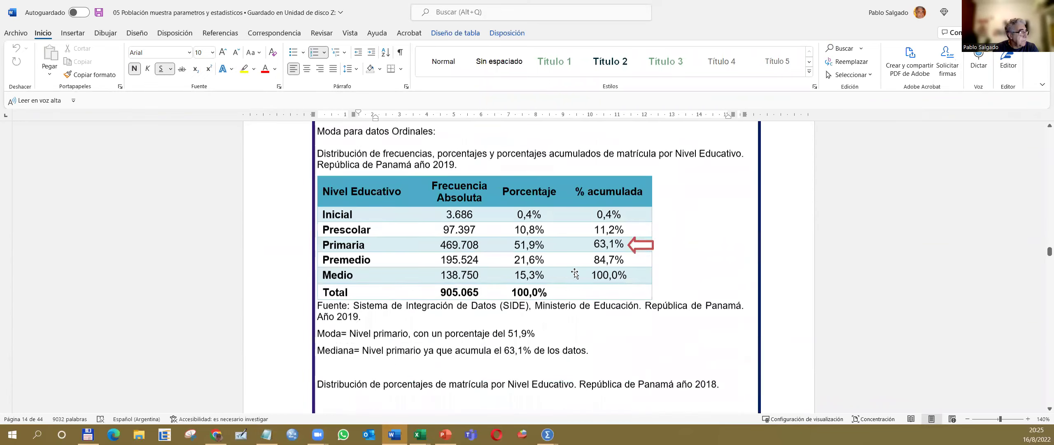
pyautogui.scroll(-3, 574, 272)
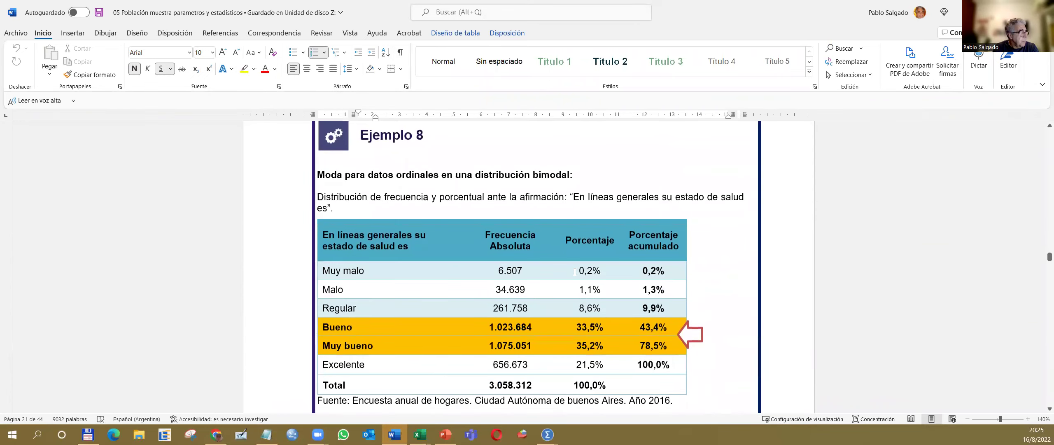
pyautogui.scroll(-20, 575, 272)
pyautogui.scroll(-20, 574, 271)
pyautogui.scroll(-12, 574, 268)
pyautogui.scroll(-20, 575, 270)
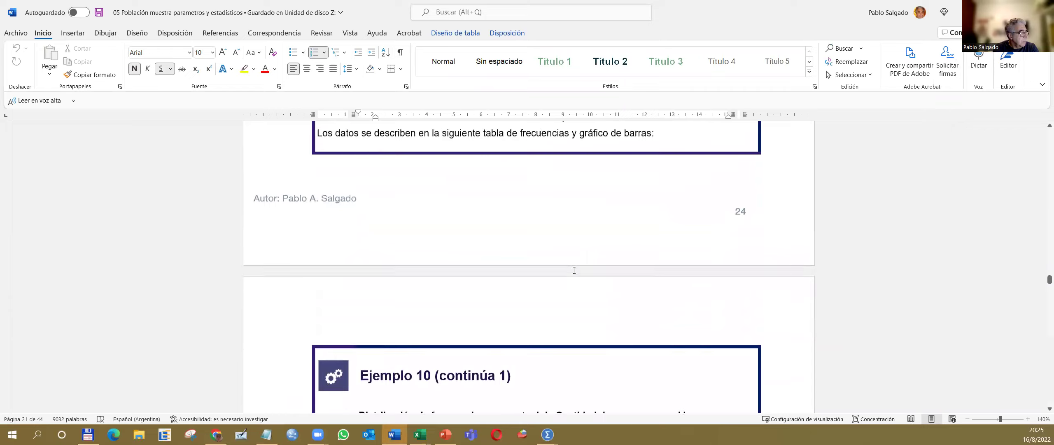
pyautogui.scroll(-20, 573, 270)
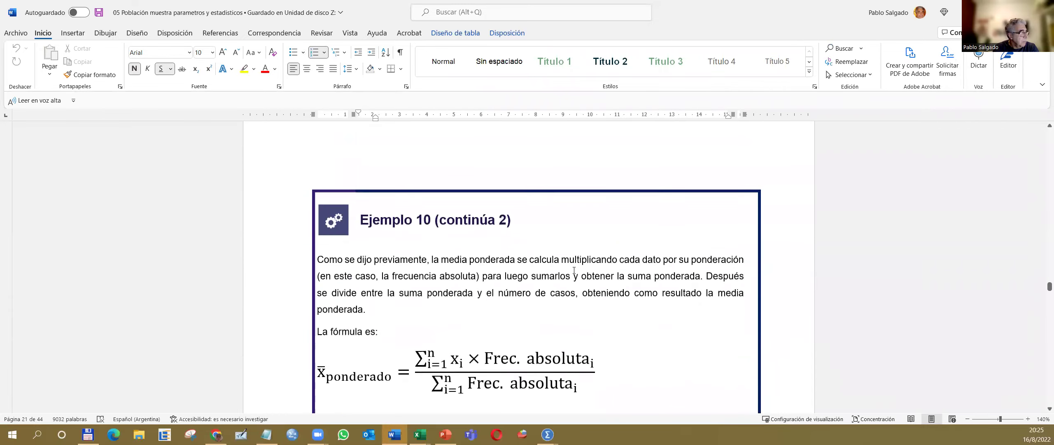
pyautogui.scroll(-10, 573, 270)
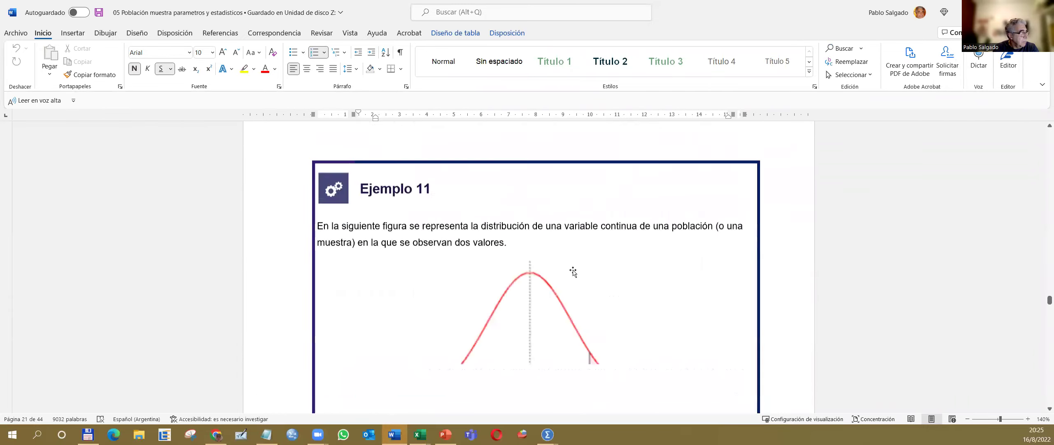
pyautogui.scroll(-10, 574, 270)
pyautogui.scroll(-20, 574, 270)
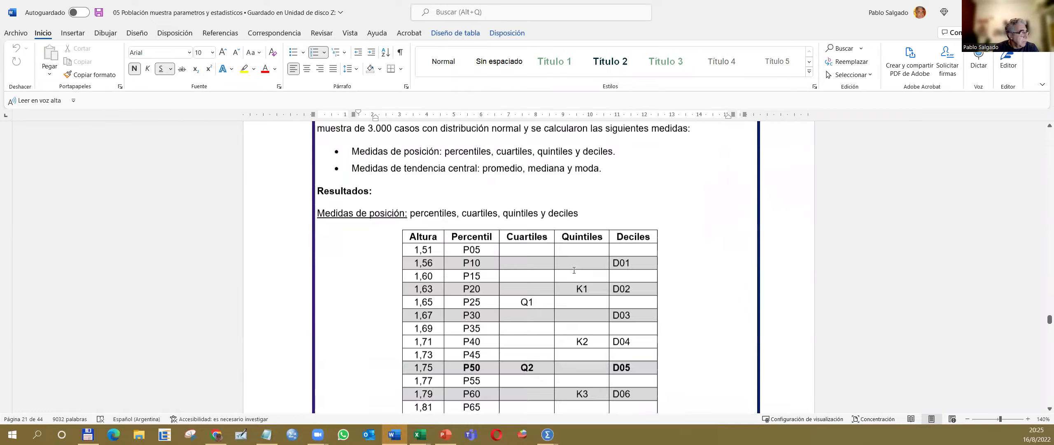
pyautogui.scroll(-15, 574, 270)
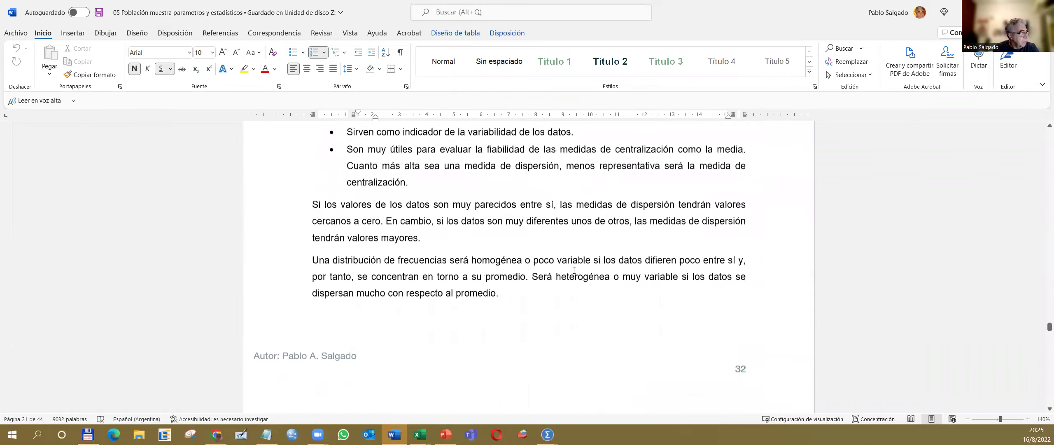
pyautogui.scroll(-10, 574, 270)
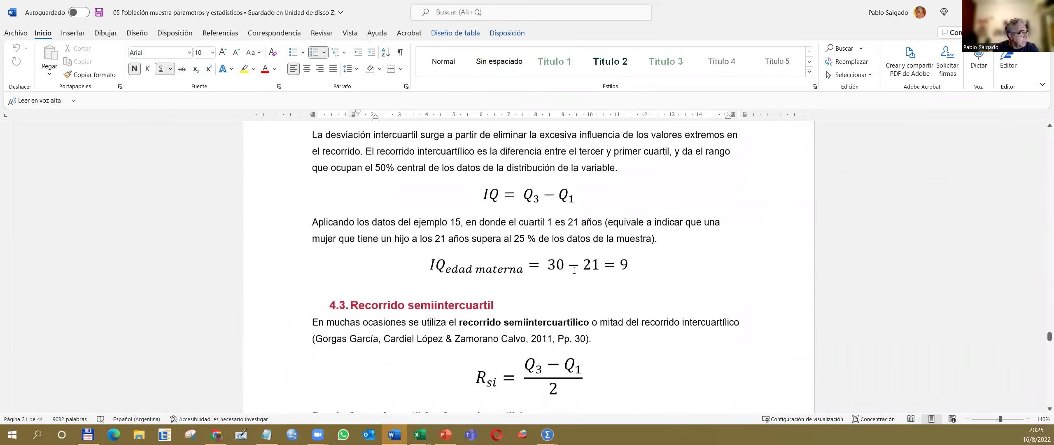
pyautogui.scroll(-10, 573, 270)
pyautogui.scroll(-15, 574, 270)
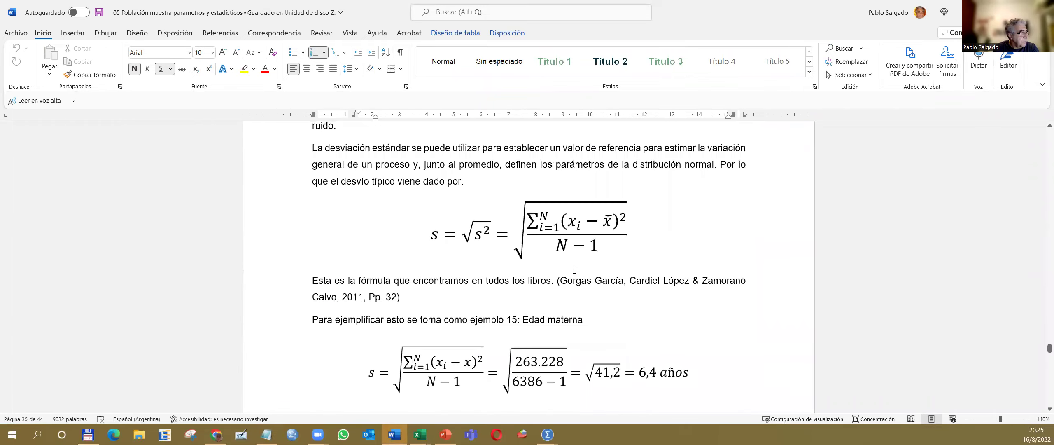
pyautogui.scroll(-3, 574, 270)
pyautogui.scroll(15, 622, 241)
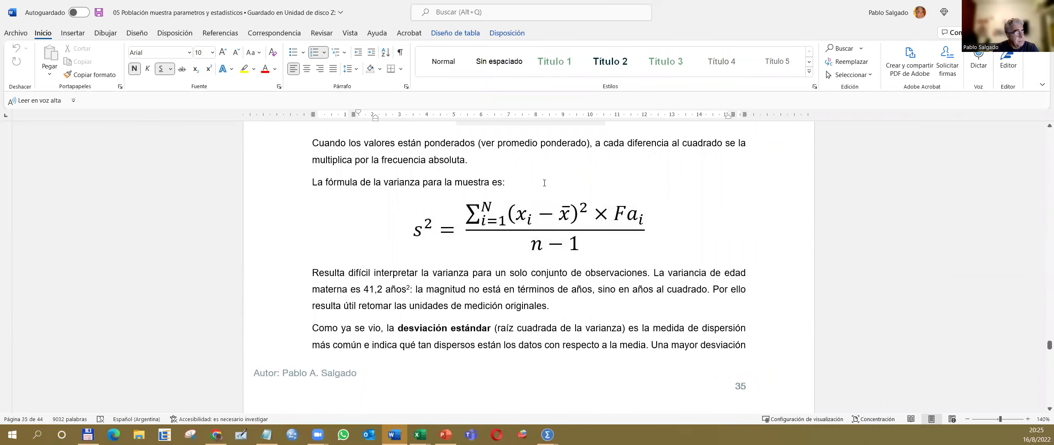
pyautogui.scroll(-15, 629, 244)
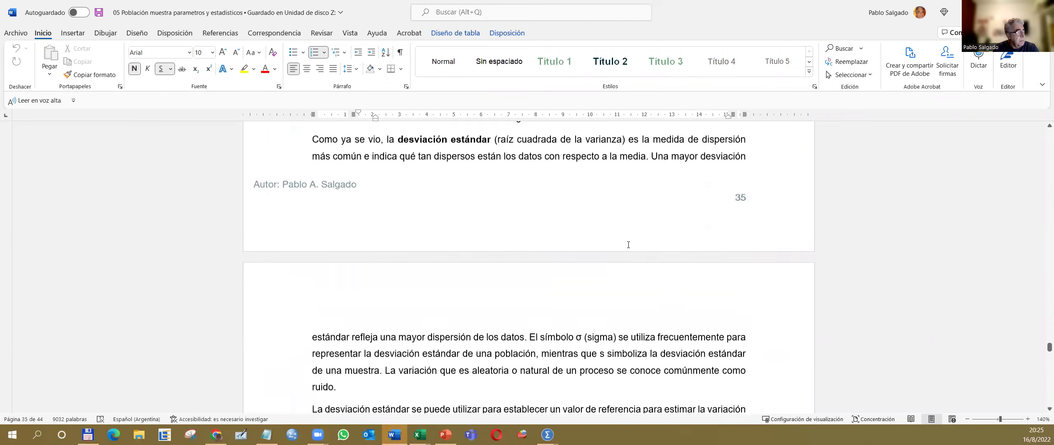
pyautogui.scroll(-15, 617, 239)
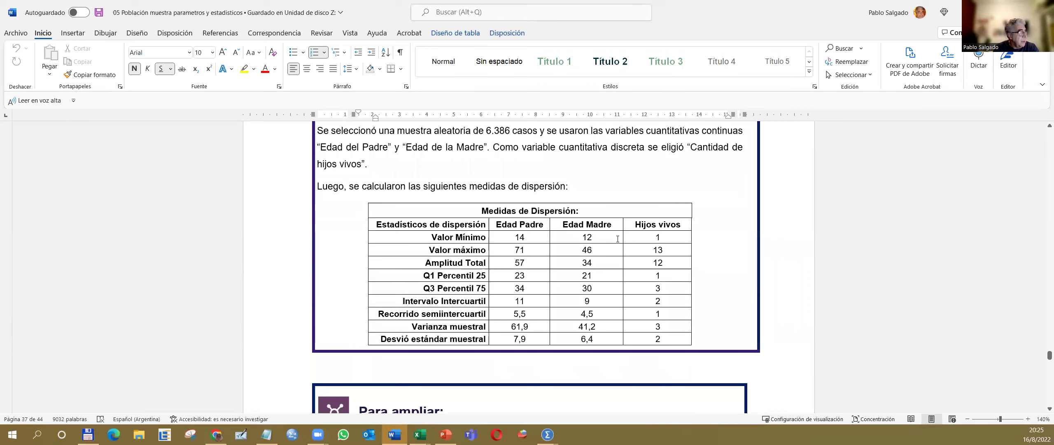
pyautogui.scroll(-10, 618, 238)
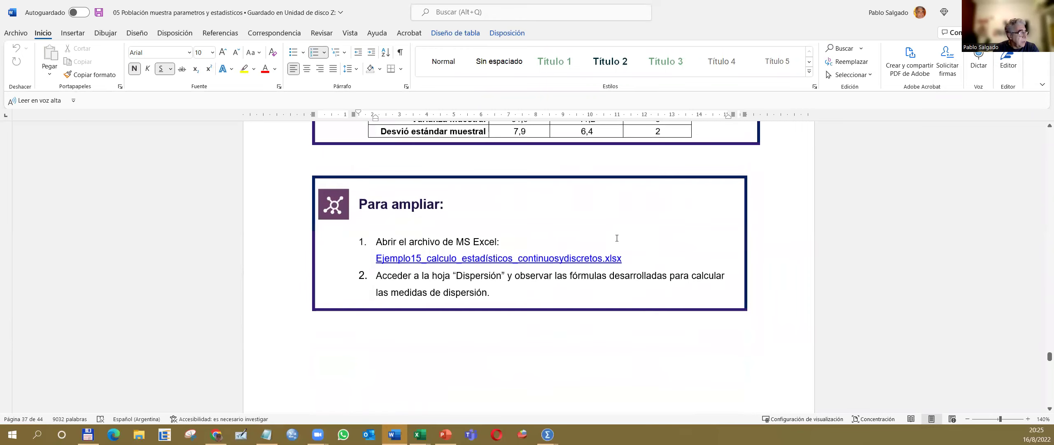
pyautogui.scroll(-15, 634, 266)
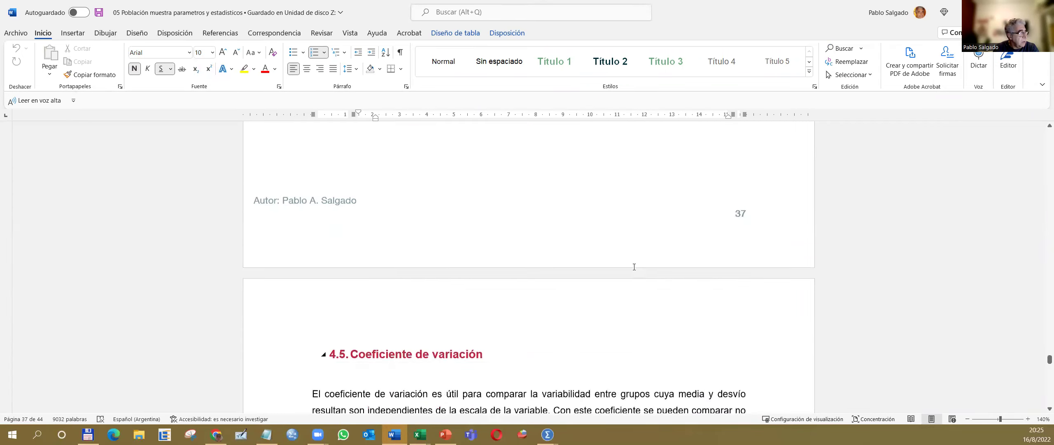
pyautogui.scroll(-5, 634, 266)
pyautogui.scroll(15, 632, 267)
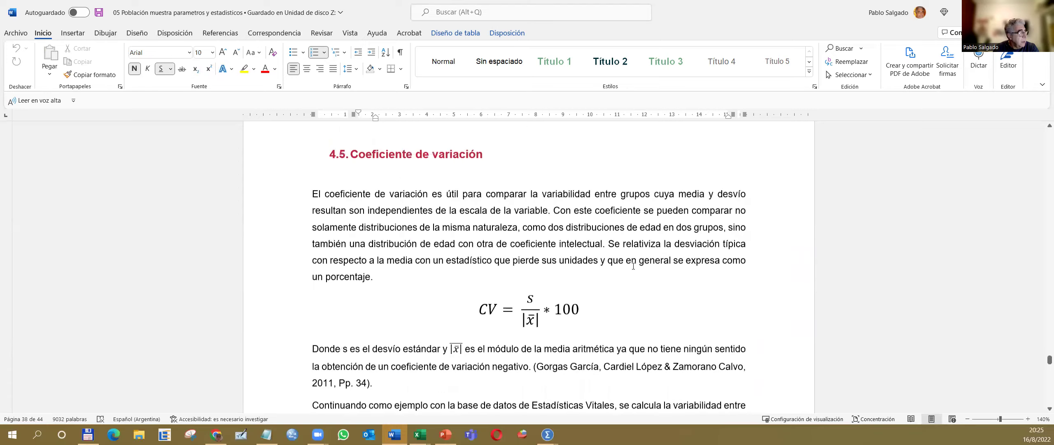
pyautogui.scroll(3, 631, 266)
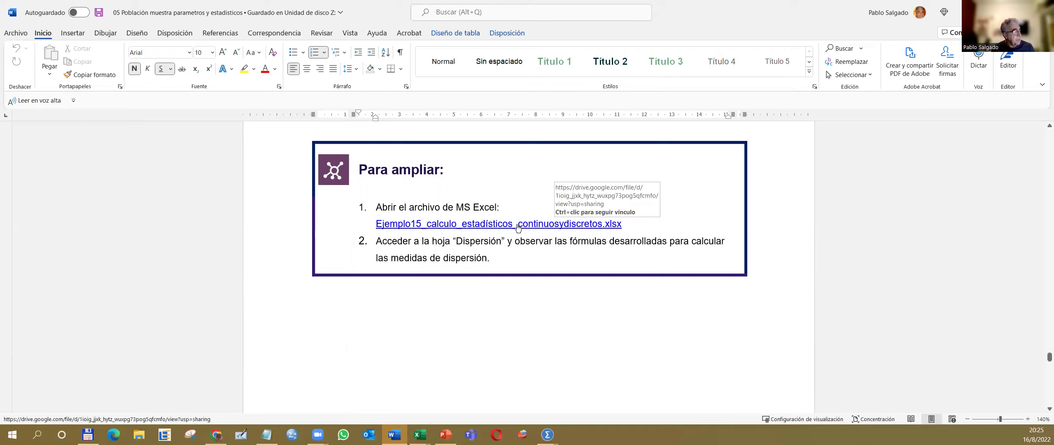
pyautogui.keyDown('ctrl'); pyautogui.click(518, 227); pyautogui.keyUp('ctrl')
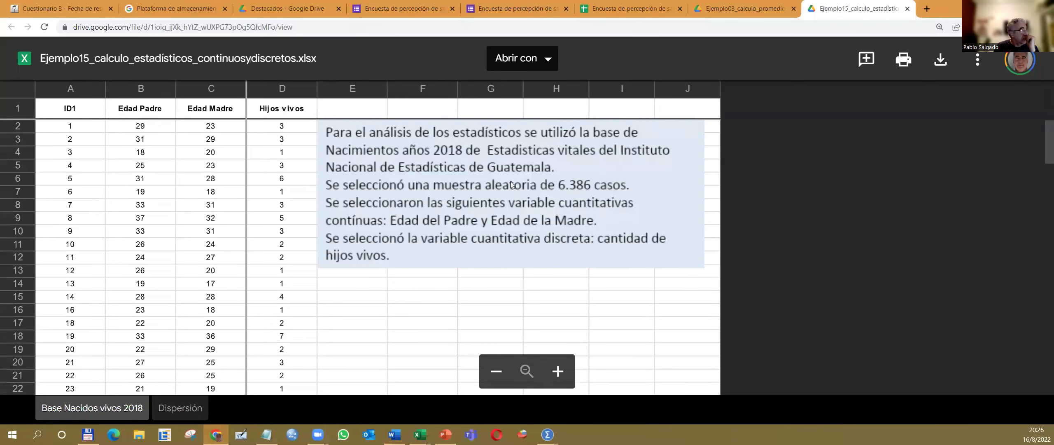
# View the Dispersión and Base Nacidos vivos 2018 sheets, then close the Ejemplo15 and Ejemplo03 tabs.
pyautogui.click(183, 409)
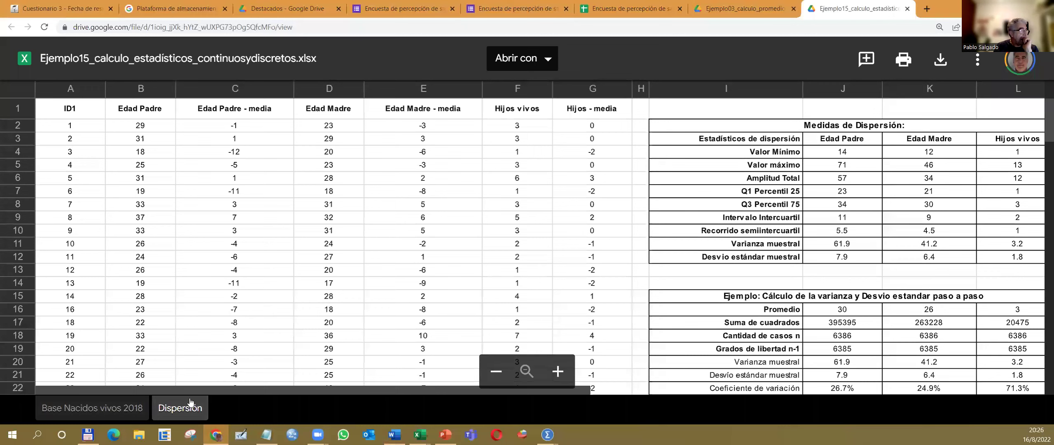
pyautogui.click(92, 408)
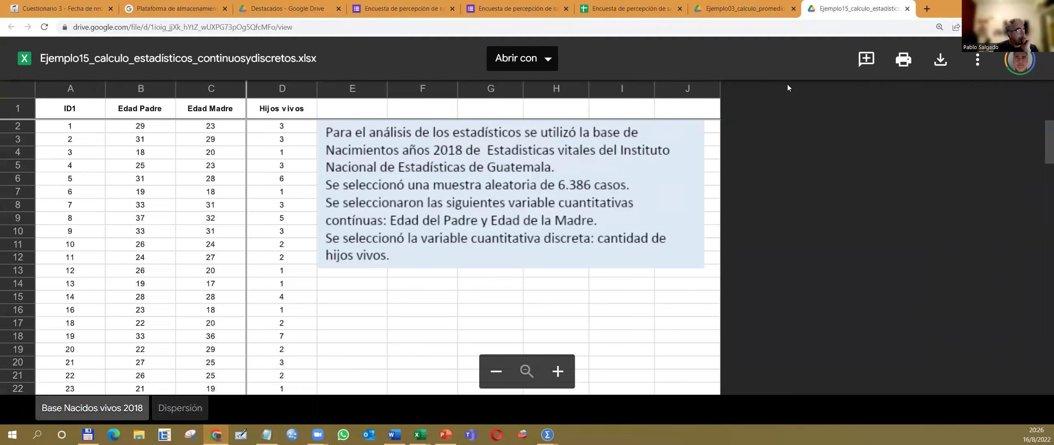
pyautogui.click(907, 9)
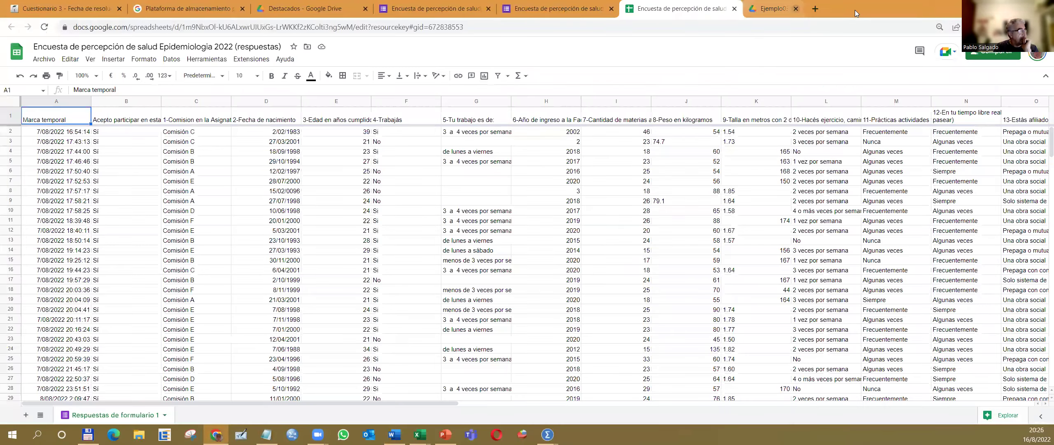
pyautogui.click(857, 8)
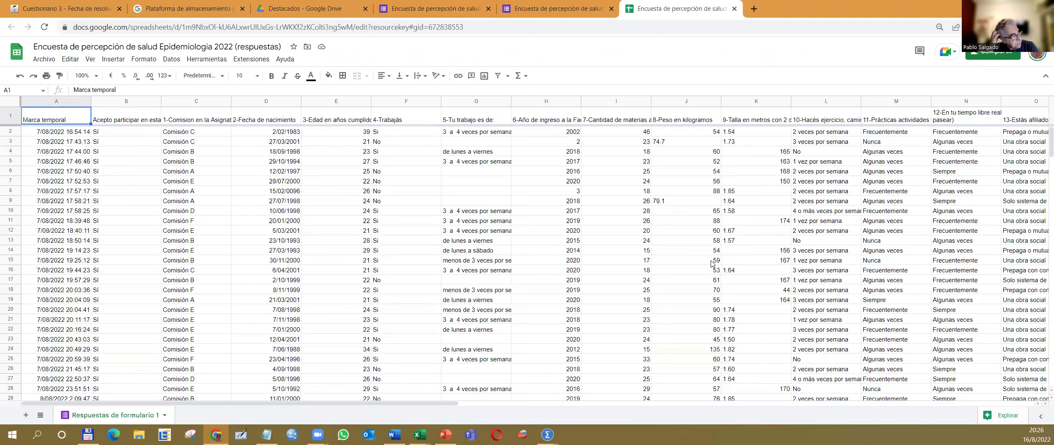
# Return to the Word notes at the Edad materna example, s = √41,2 = 6,4 años.
pyautogui.click(395, 435)
pyautogui.scroll(5, 585, 337)
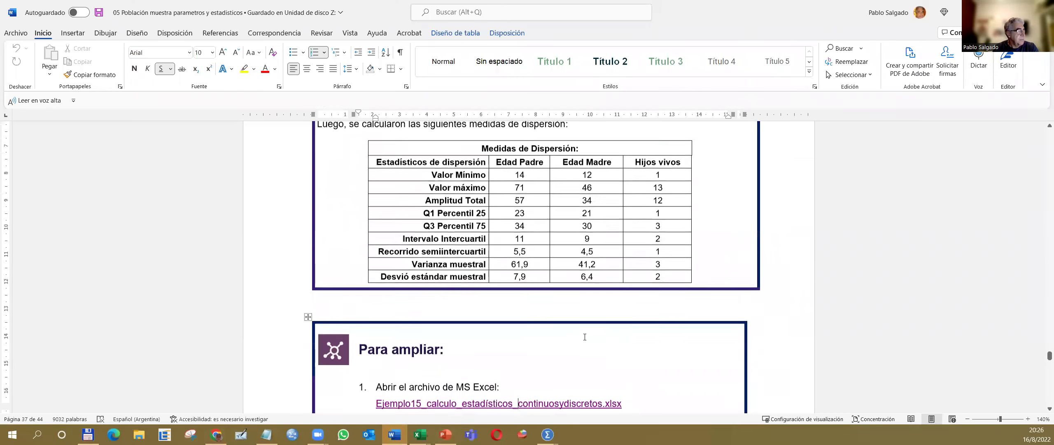
pyautogui.scroll(-3, 585, 337)
pyautogui.scroll(3, 584, 337)
pyautogui.scroll(4, 585, 337)
pyautogui.scroll(-15, 585, 337)
pyautogui.scroll(6, 585, 337)
pyautogui.scroll(2, 585, 338)
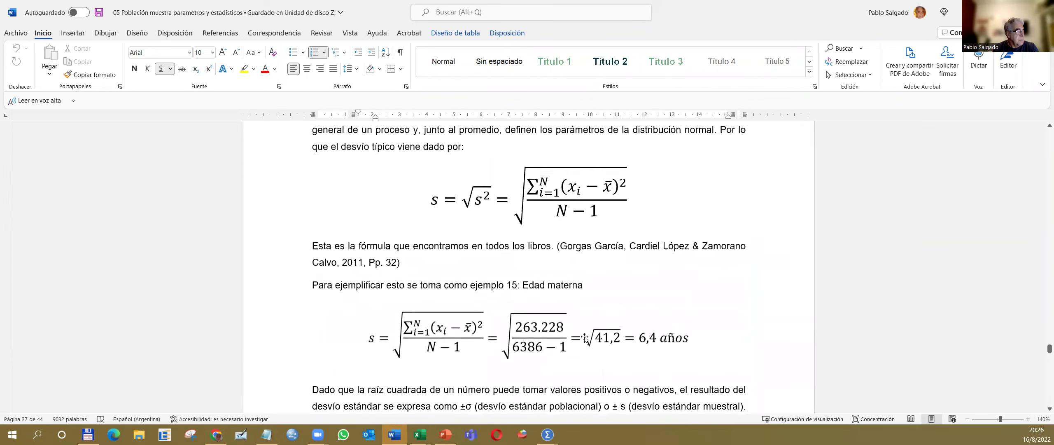